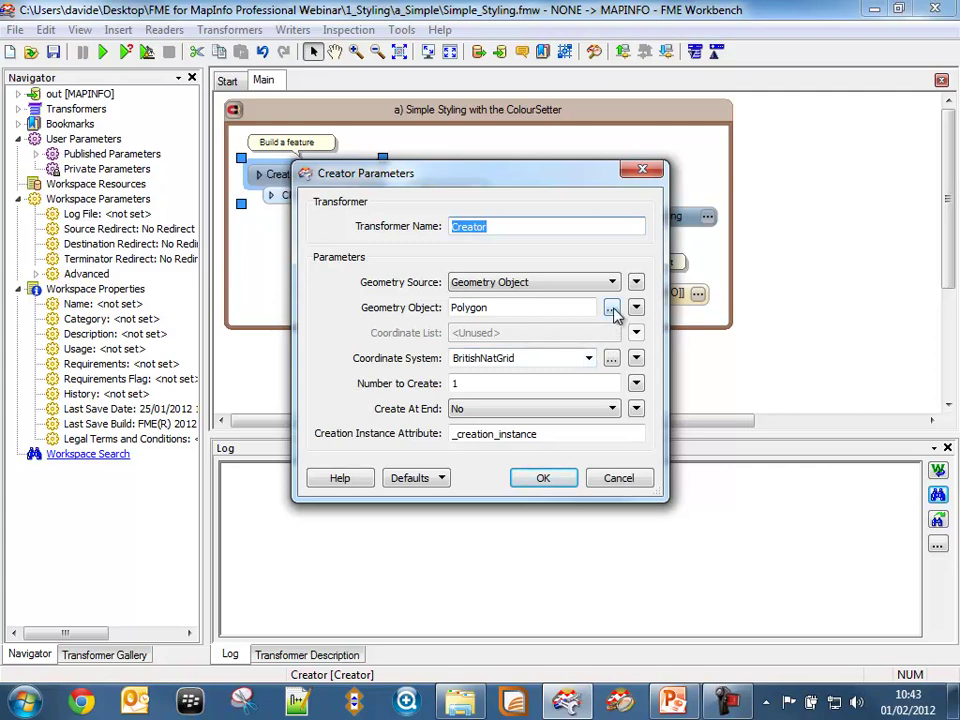
Step: Review the Creator transformer's polygon vertex coordinates and its number of features to create, keeping the settings
left_click(612, 309)
left_click(512, 237)
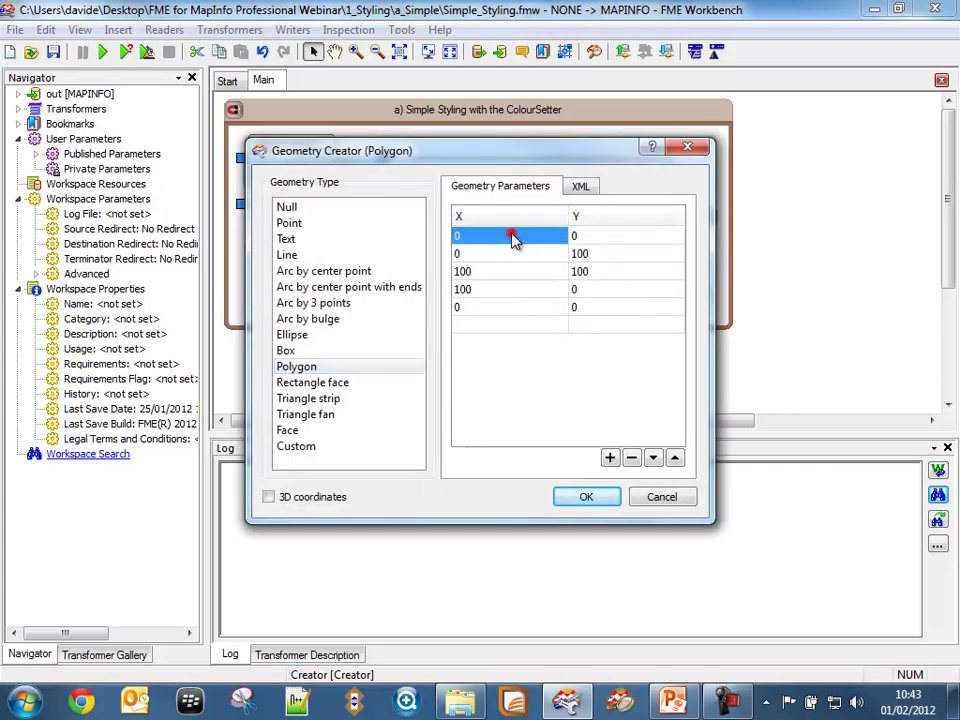
left_click(579, 253)
left_click(553, 271)
left_click(579, 271)
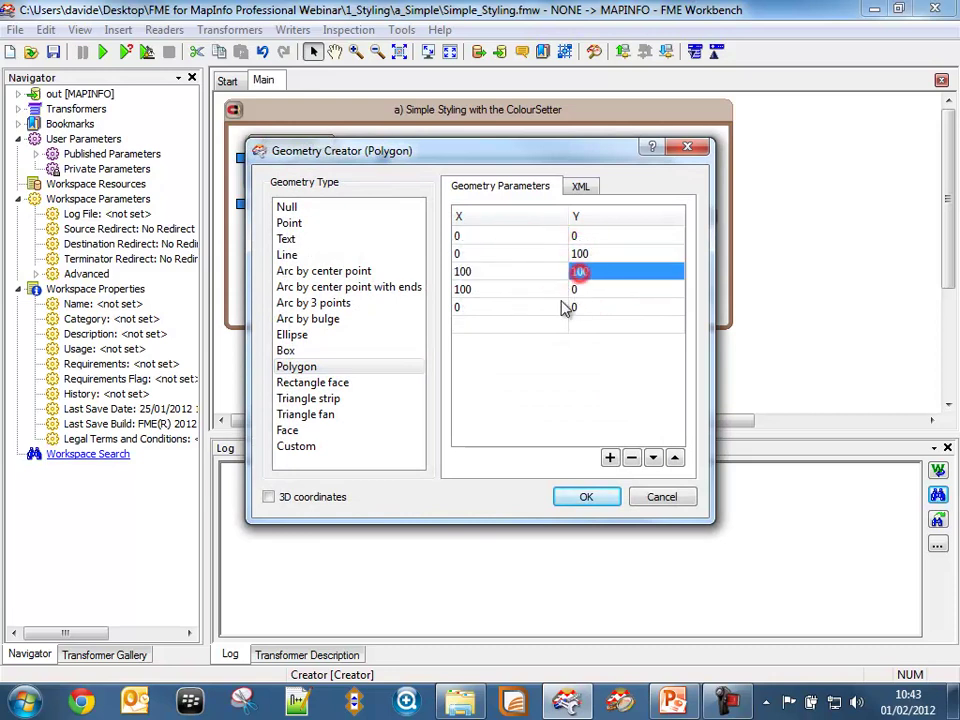
left_click(529, 237)
left_click(549, 306)
left_click(592, 309)
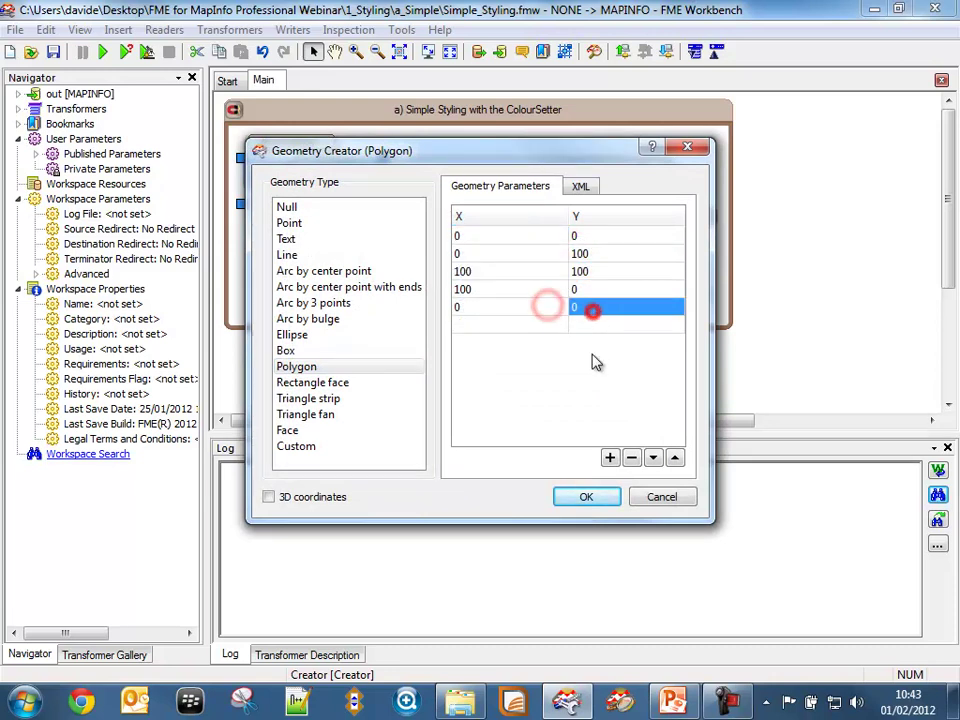
left_click(605, 498)
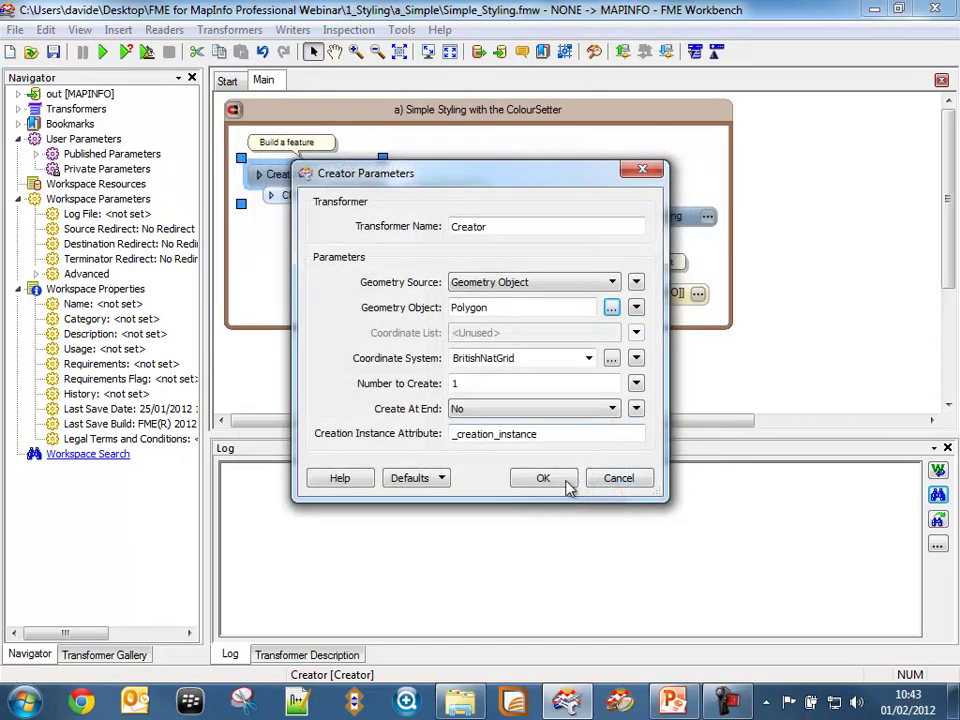
left_click(485, 382)
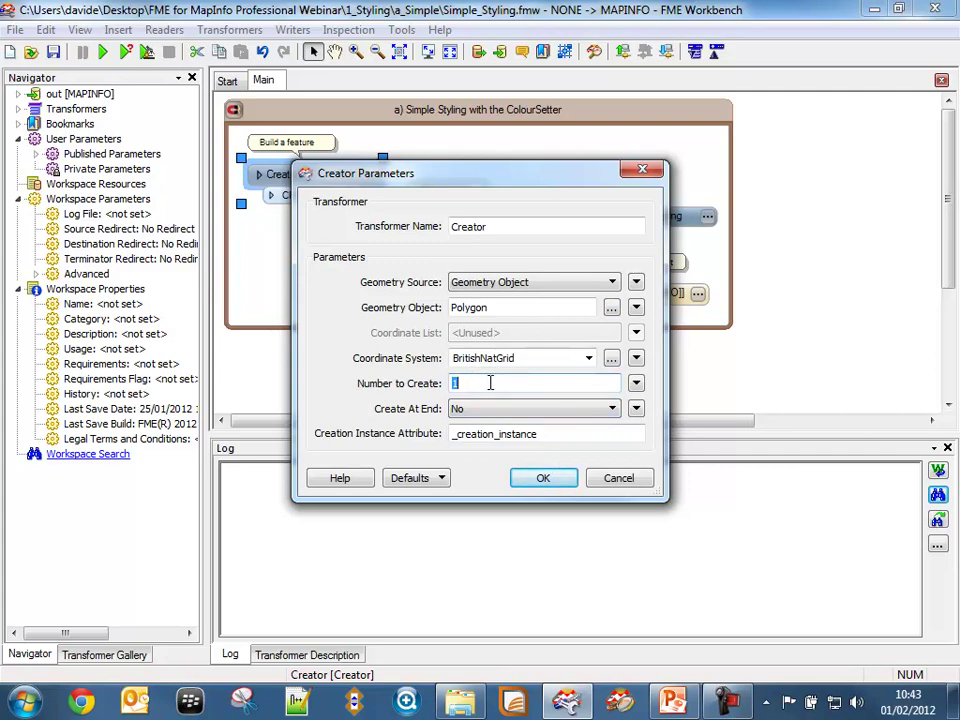
left_click(546, 478)
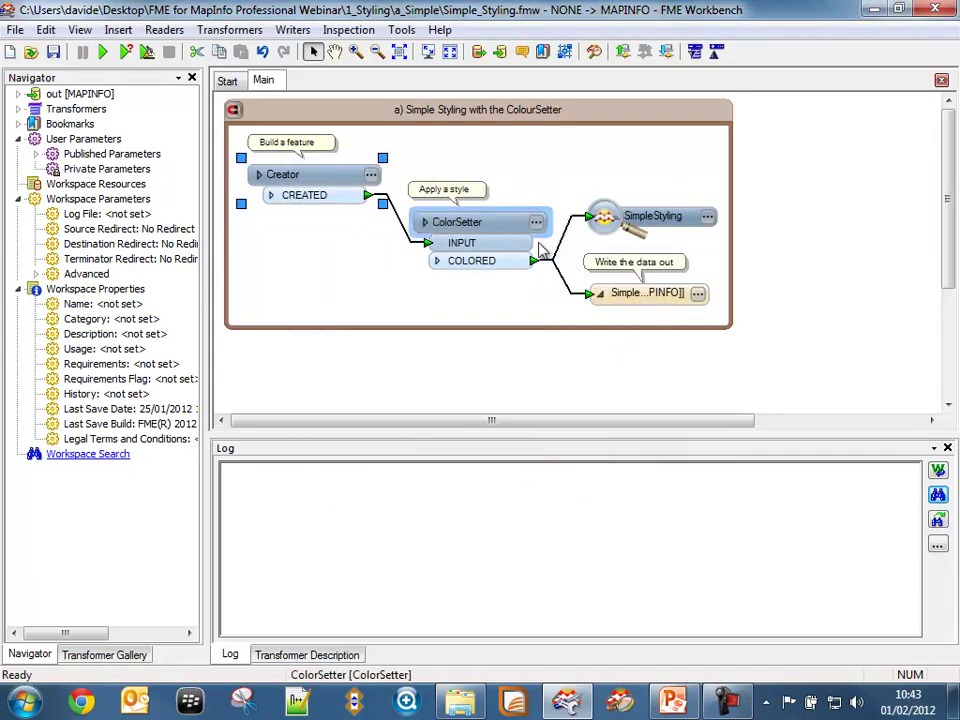
Step: Examine the pen color and fill color parameters of the ColorSetter transformer
mouse_move(490, 226)
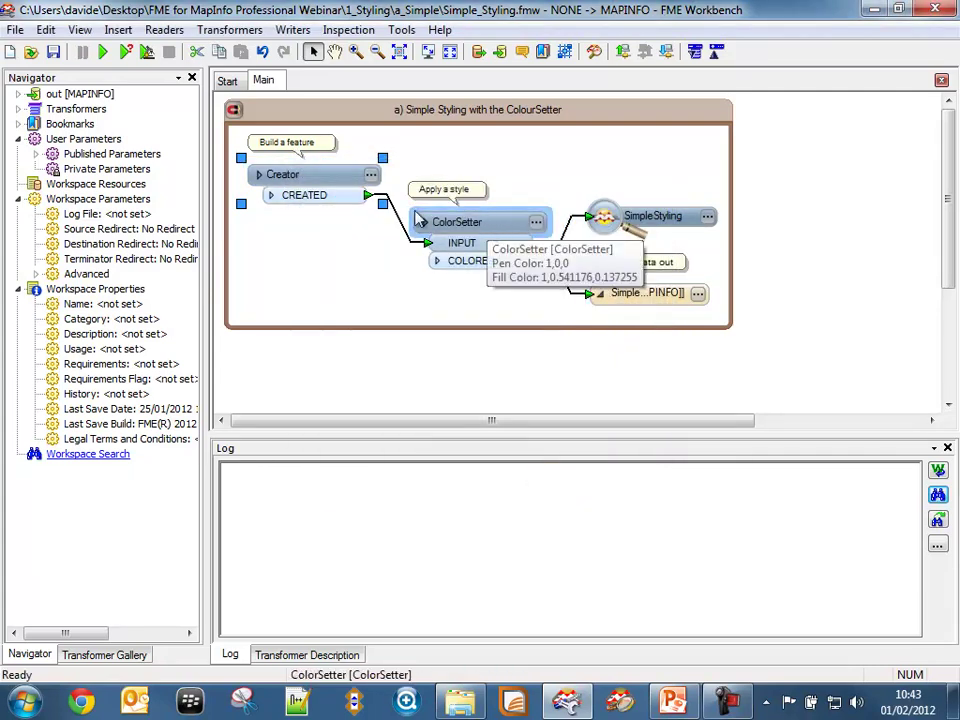
left_click(538, 221)
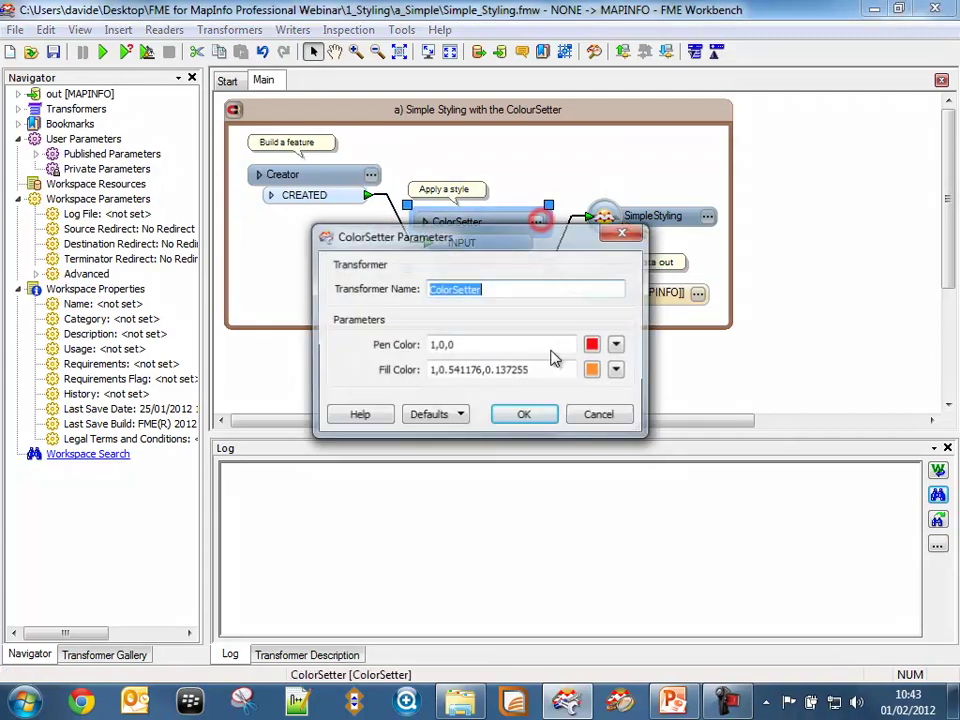
left_click(497, 345)
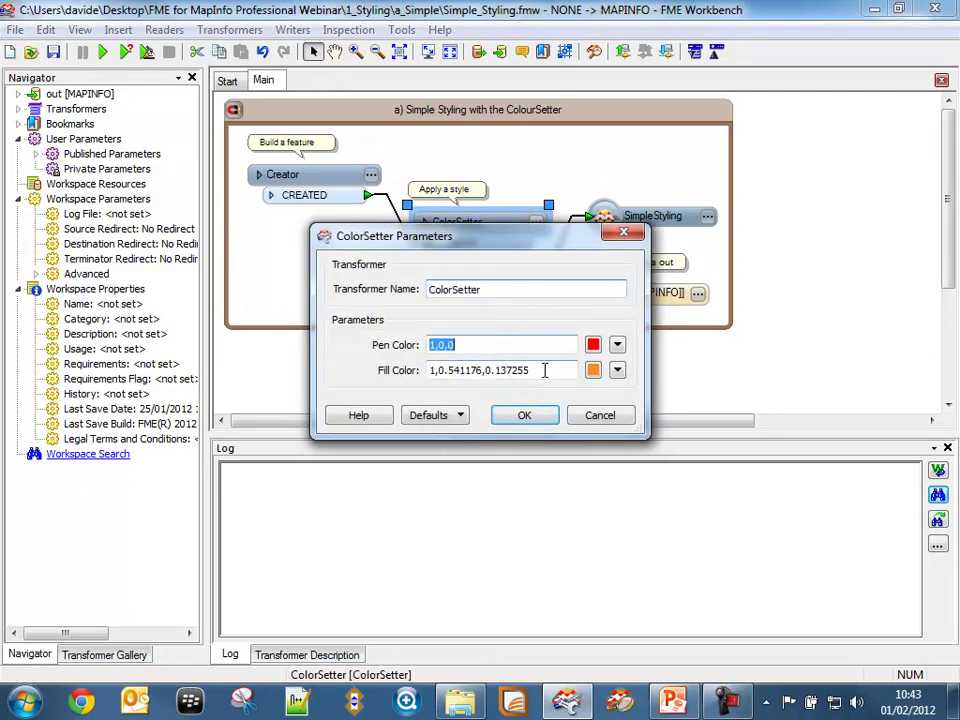
left_click(545, 370)
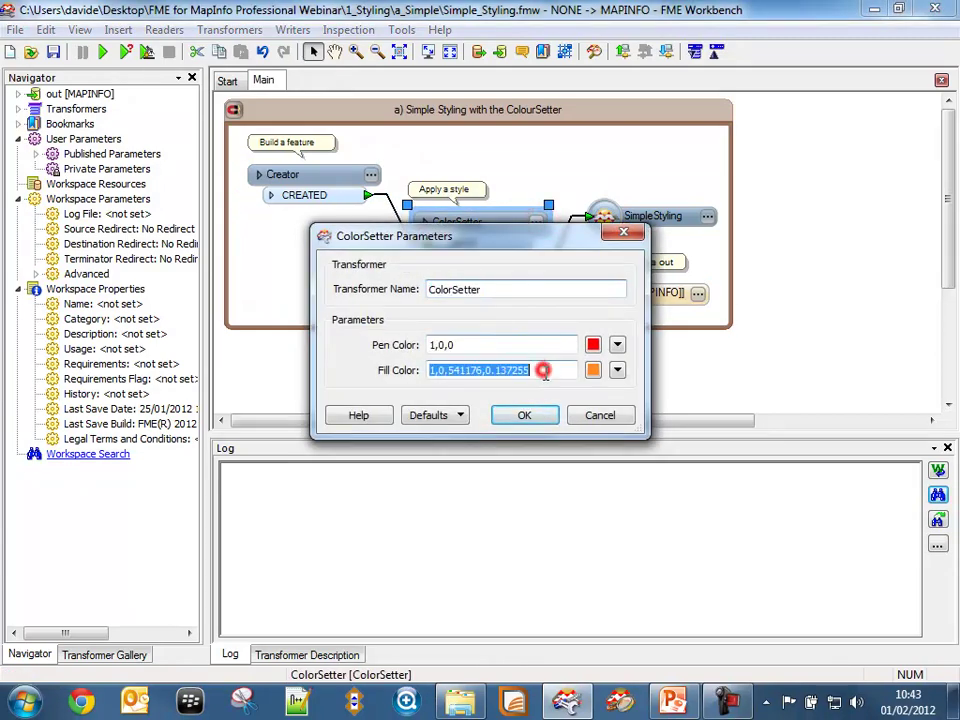
left_click(462, 344)
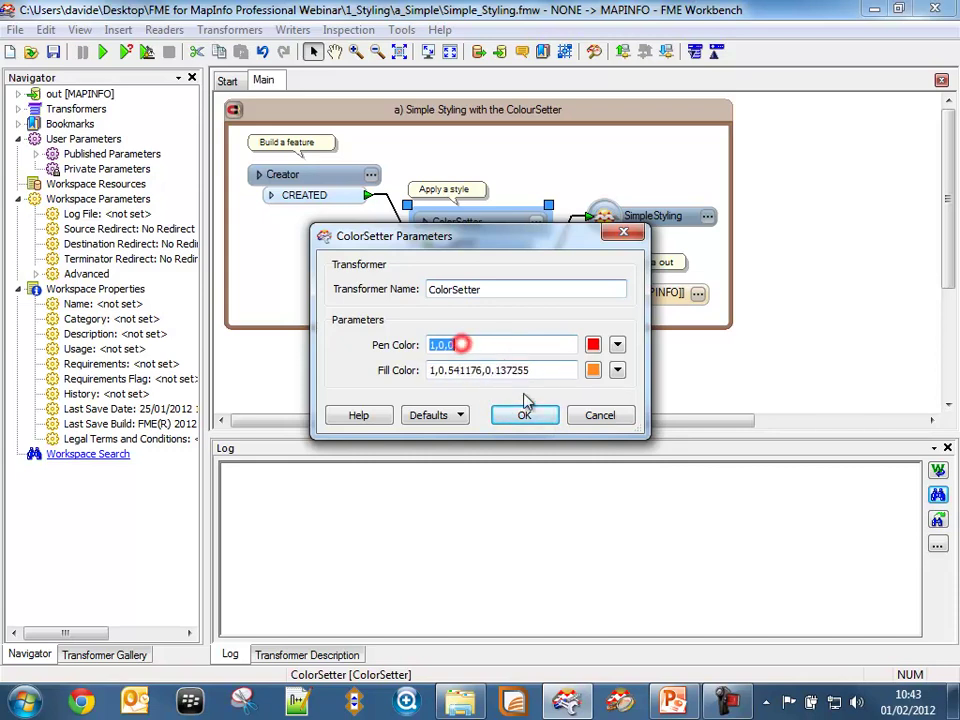
left_click(541, 369)
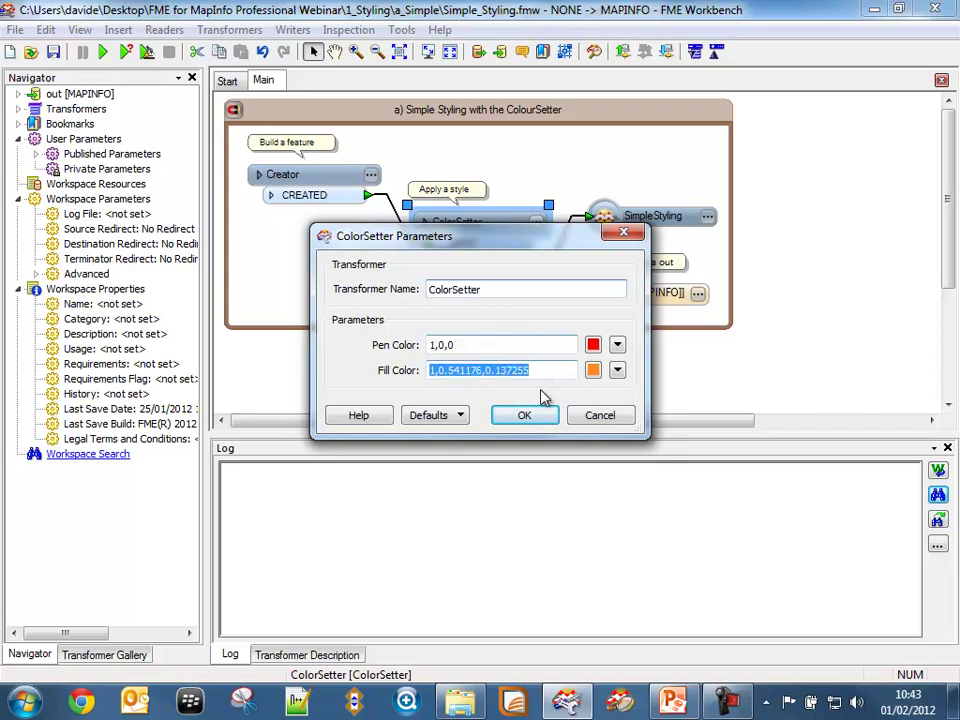
left_click(471, 344)
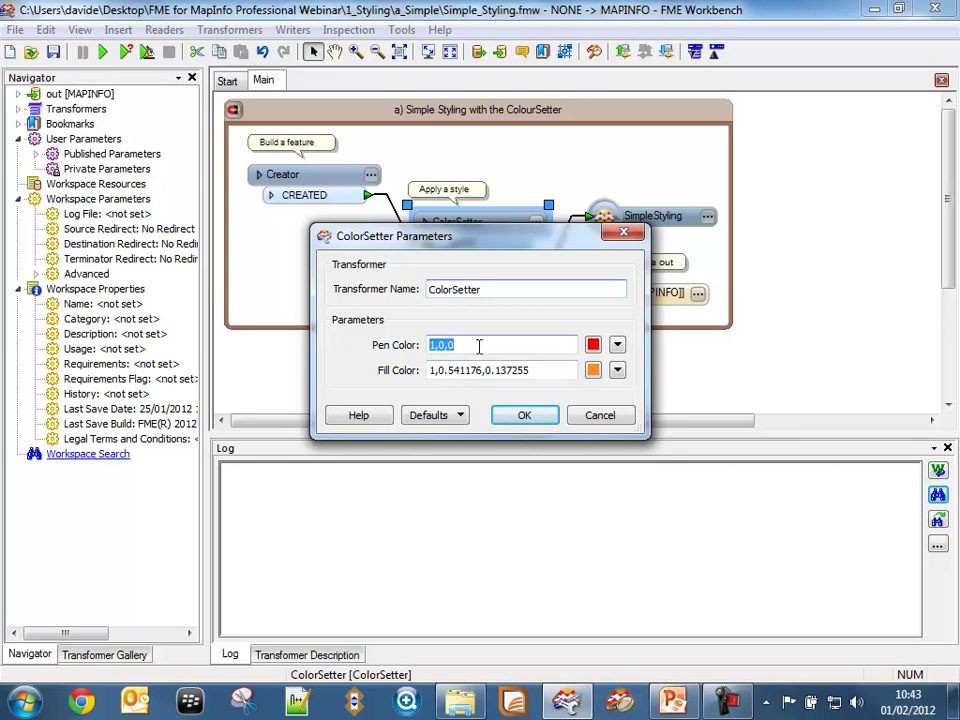
left_click(593, 344)
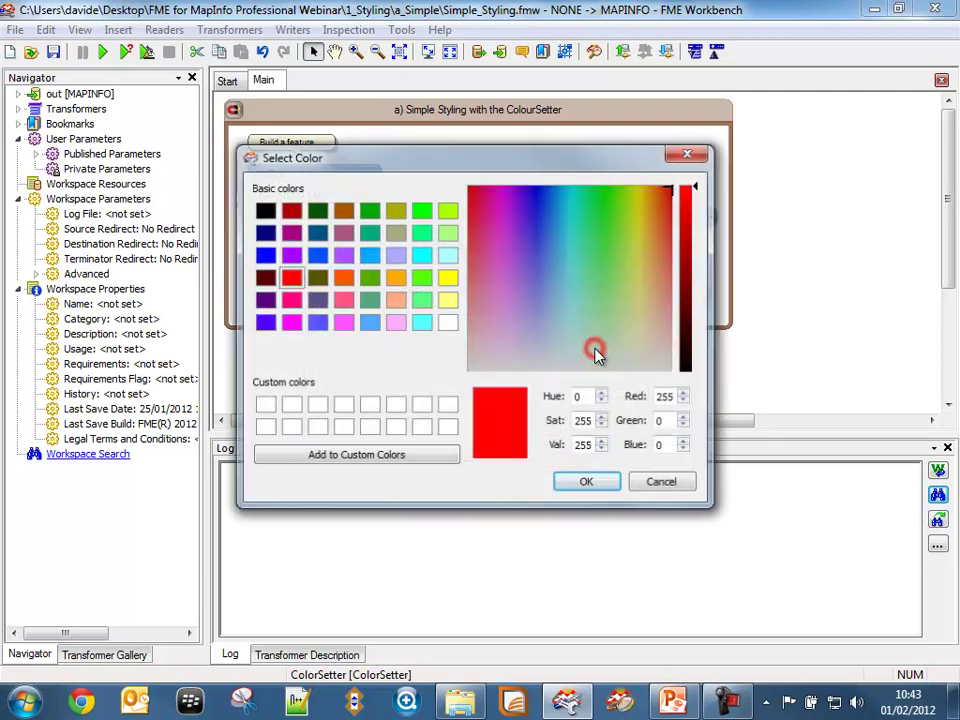
left_click(664, 397)
left_click(663, 421)
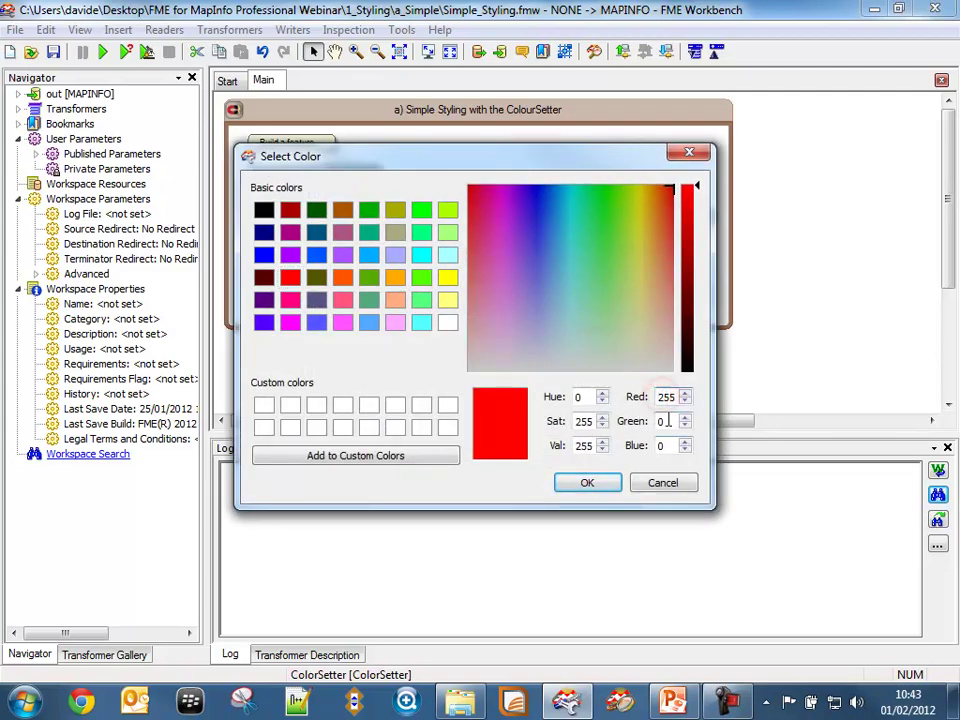
left_click(664, 446)
left_click_drag(637, 343, 557, 263)
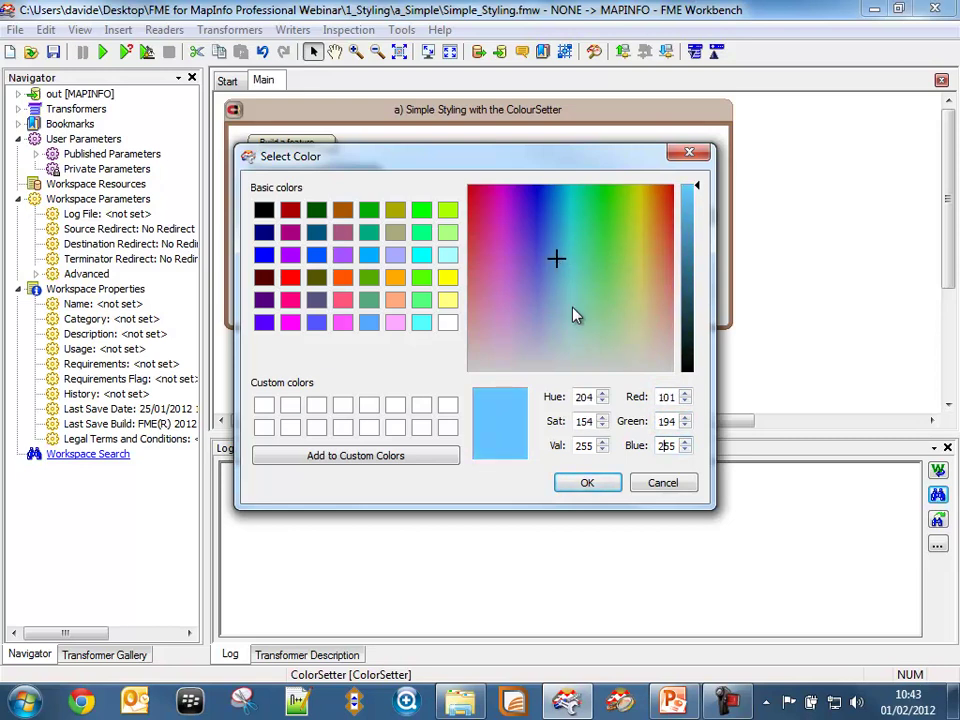
left_click(661, 484)
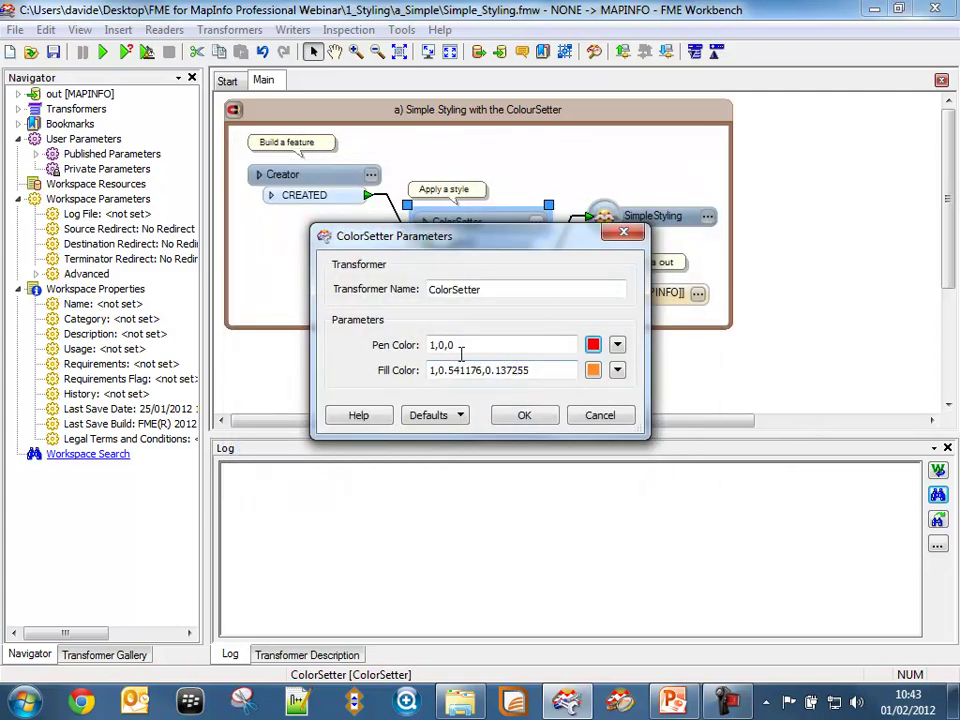
Step: Examine the individual red, green and blue components of the ColorSetter's pen and fill colors, keeping the parameters
double_click(435, 344)
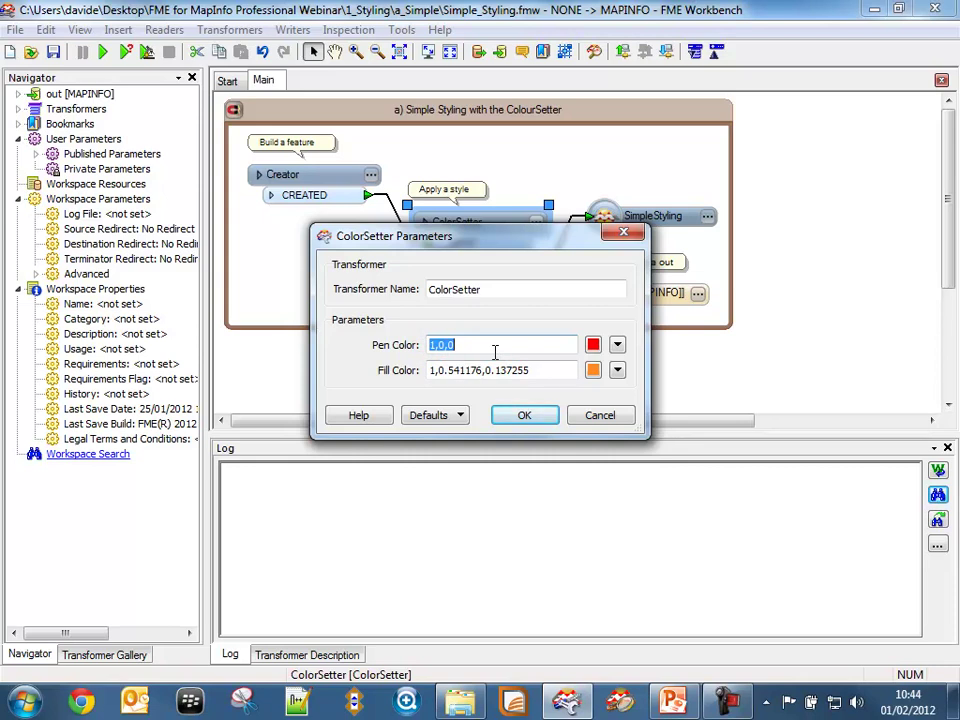
left_click(432, 345)
left_click_drag(433, 345, 440, 347)
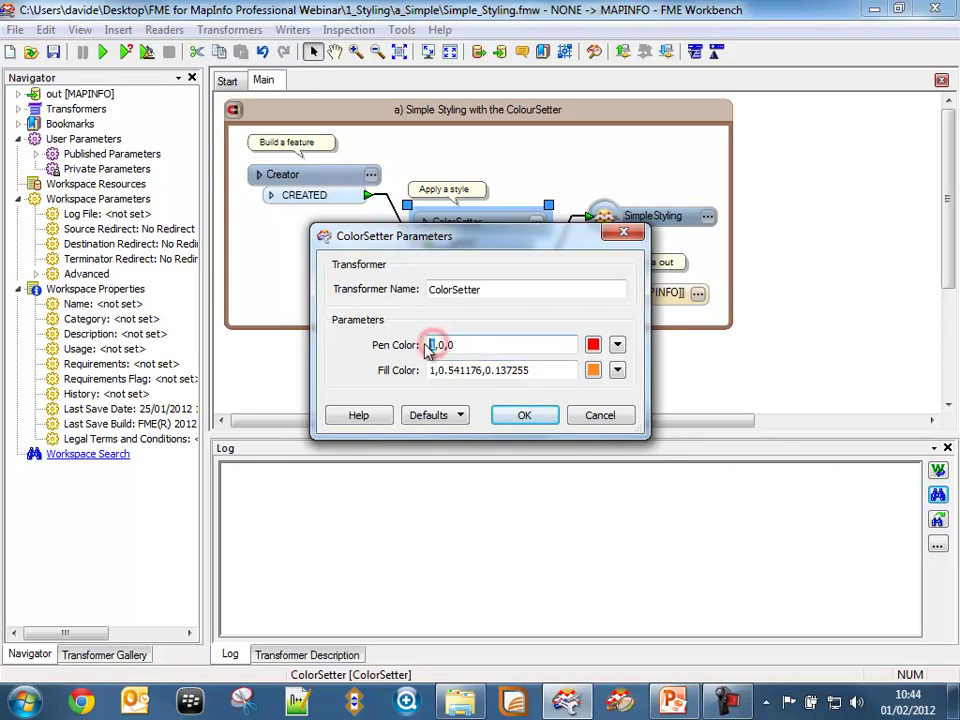
double_click(440, 345)
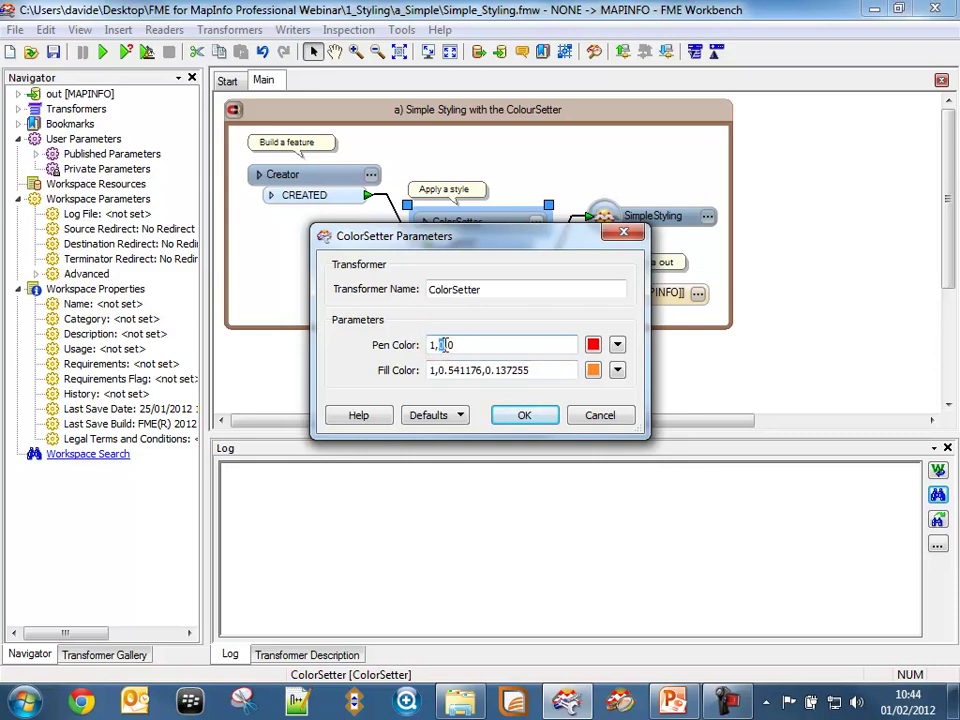
left_click_drag(442, 345, 458, 345)
left_click(434, 370)
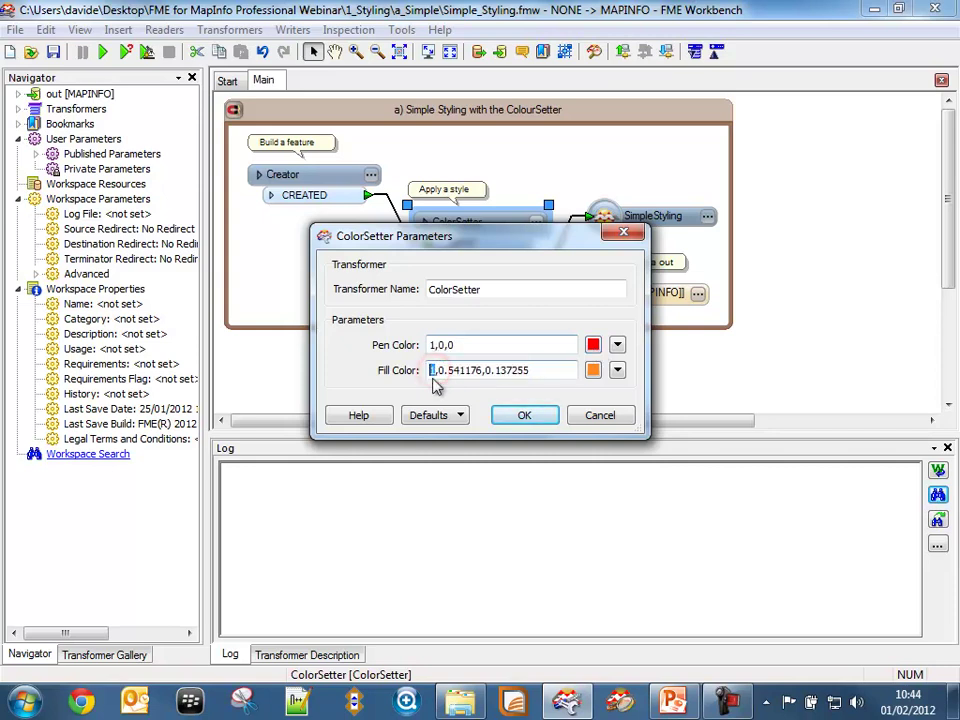
left_click_drag(430, 371, 546, 371)
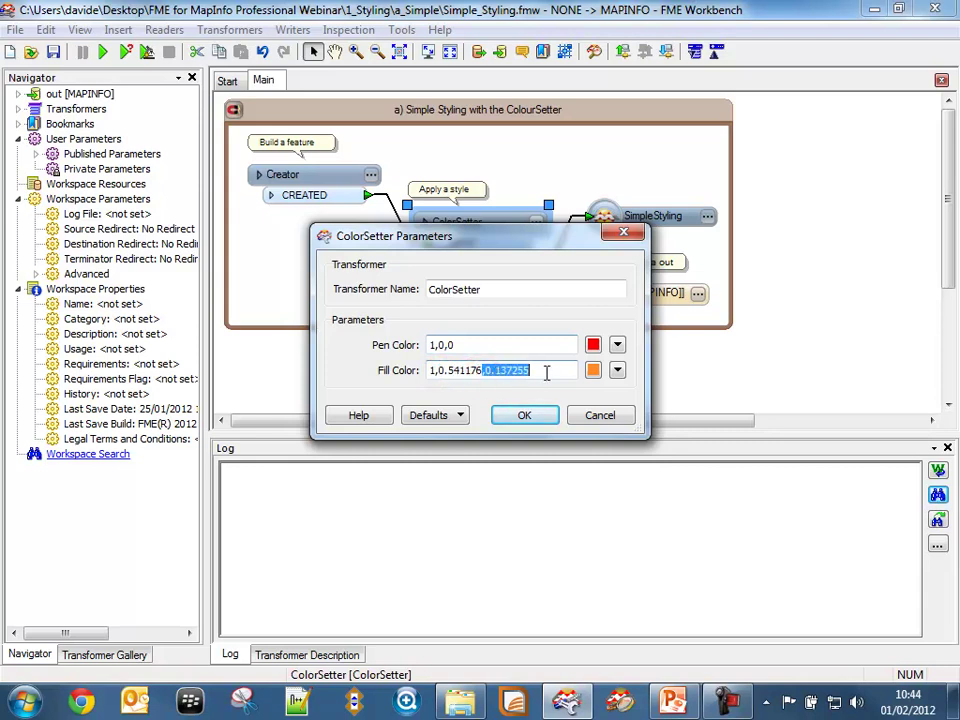
left_click(545, 371)
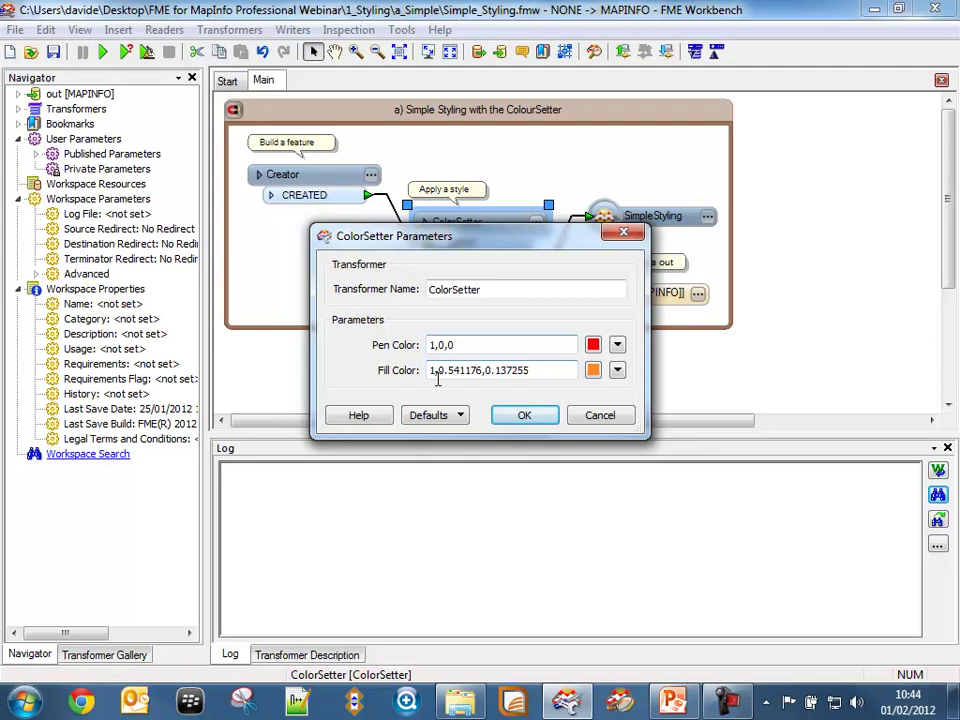
left_click(529, 419)
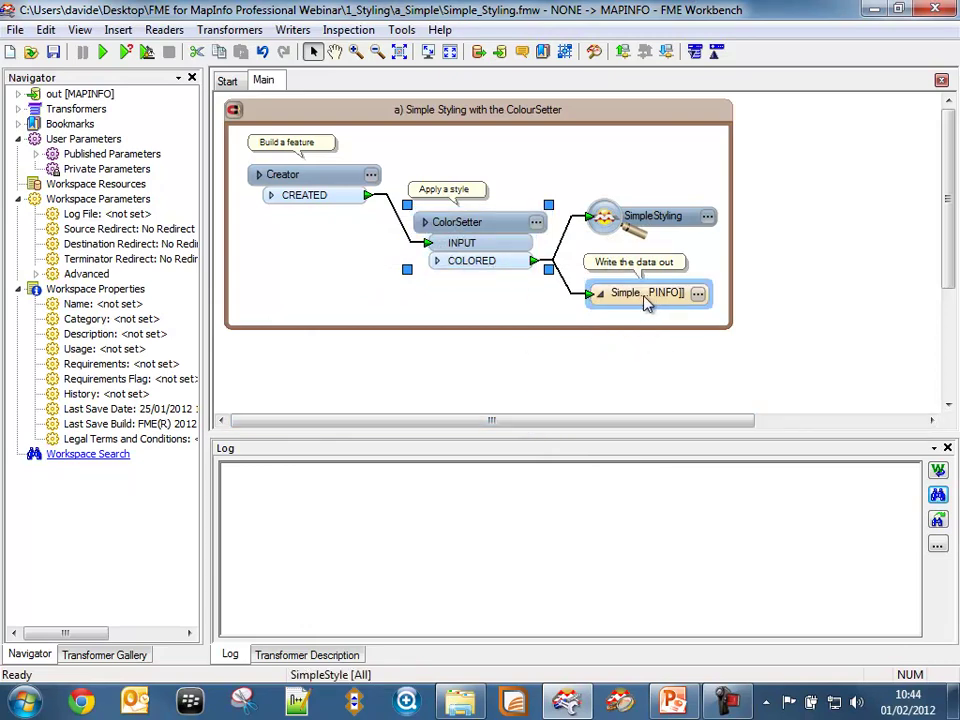
Step: Run the workspace and inspect the styled polygon in FME Universal Viewer, returning to FME Workbench
left_click(80, 93)
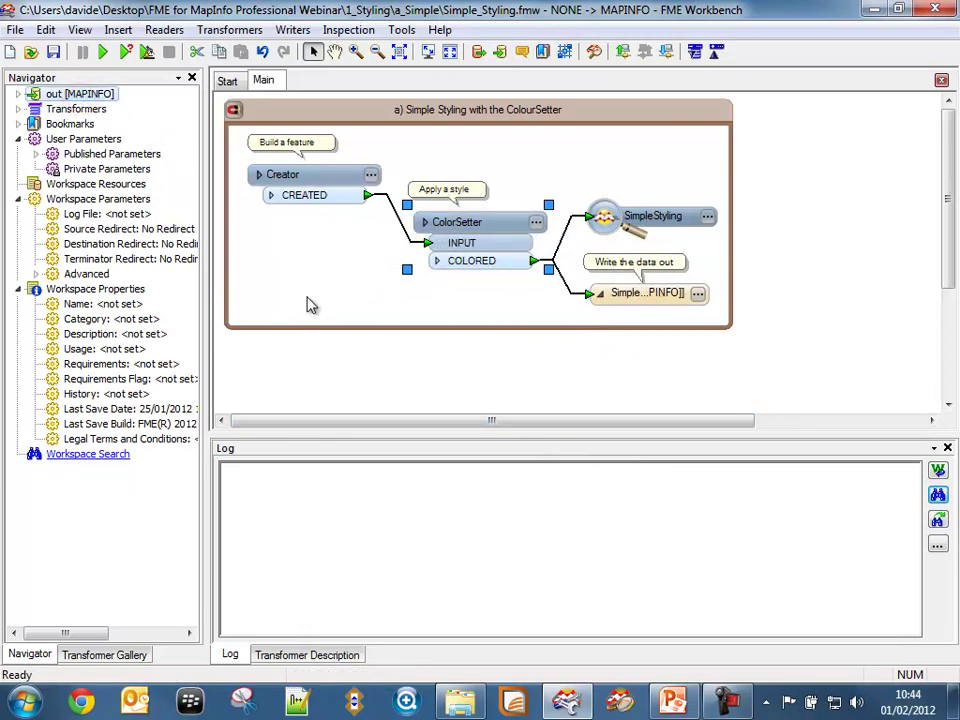
left_click(103, 52)
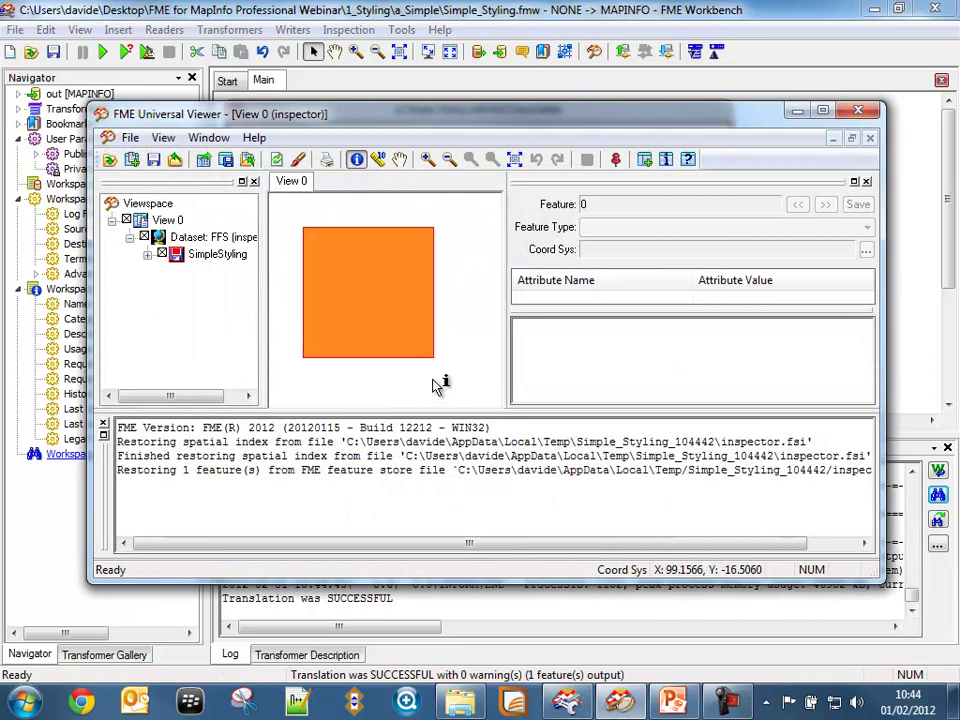
left_click(388, 304)
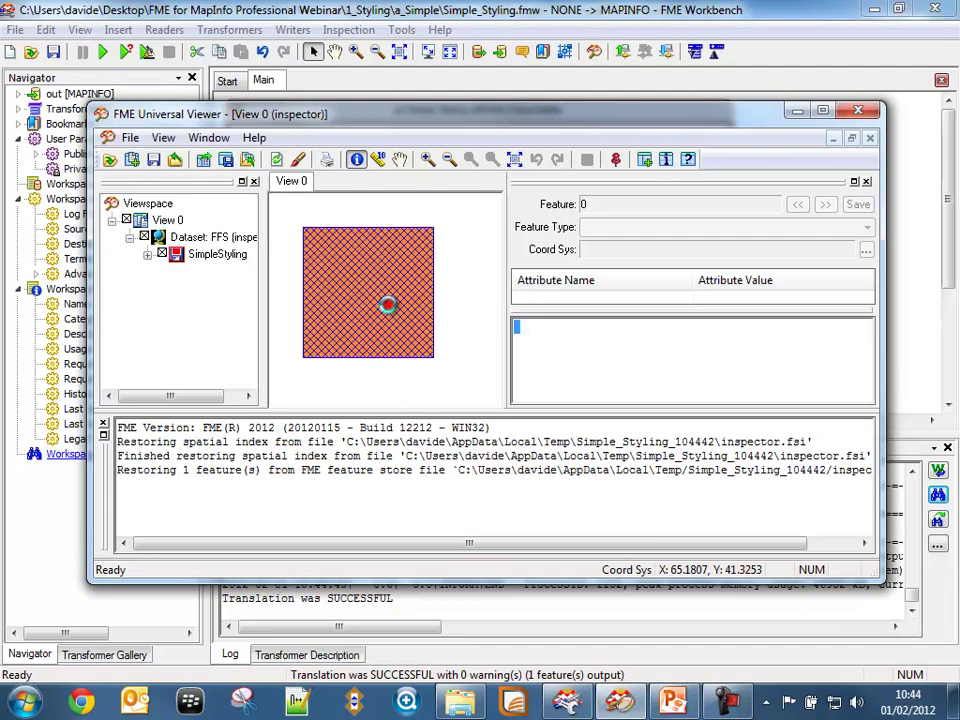
left_click(478, 370)
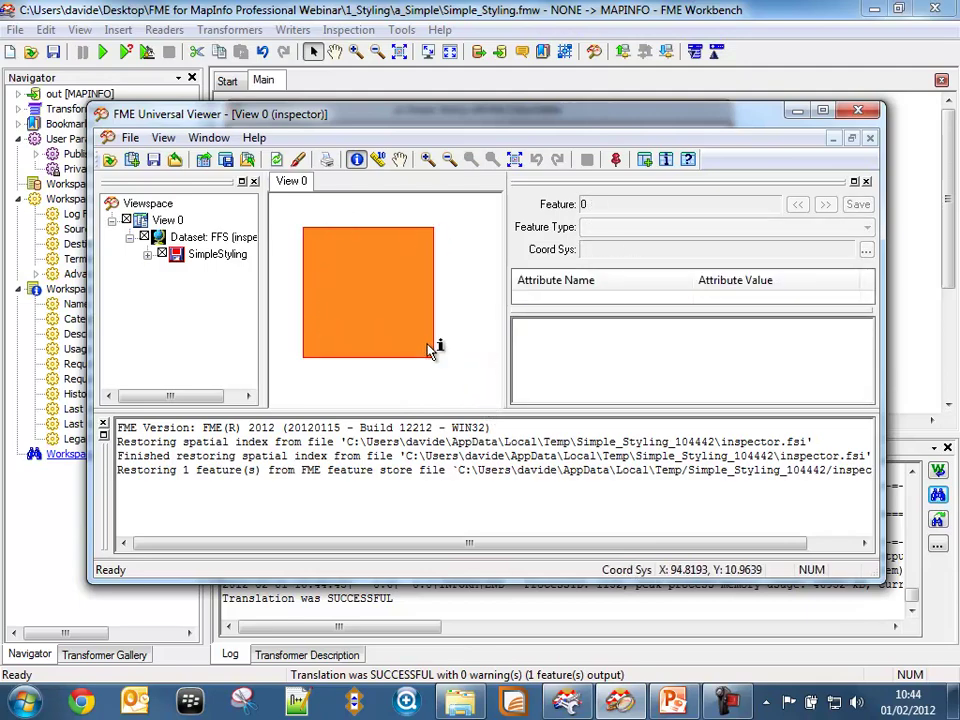
left_click(640, 84)
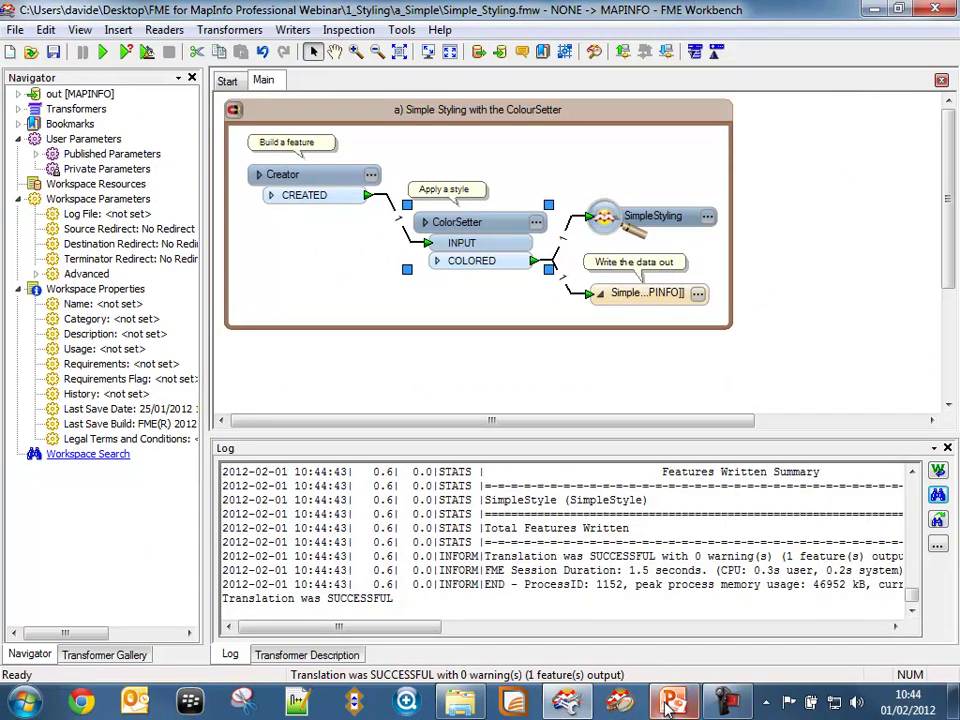
Step: Open SimpleStyle.tab from the writer's output folder in MapInfo Professional and enlarge its map window to show the whole polygon
right_click(638, 302)
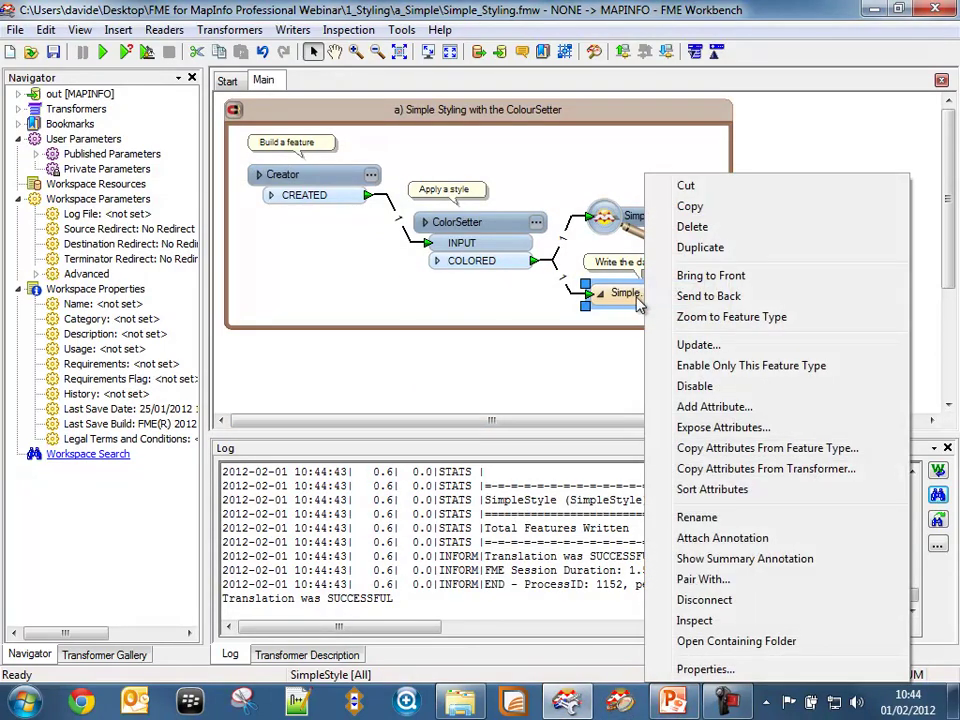
left_click(703, 643)
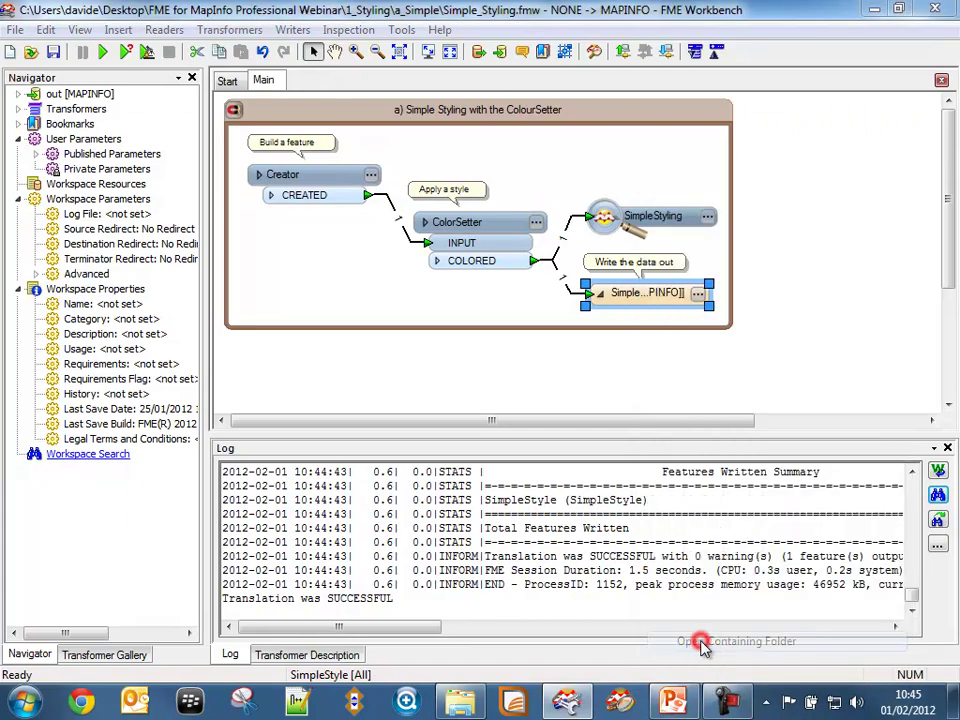
right_click(450, 311)
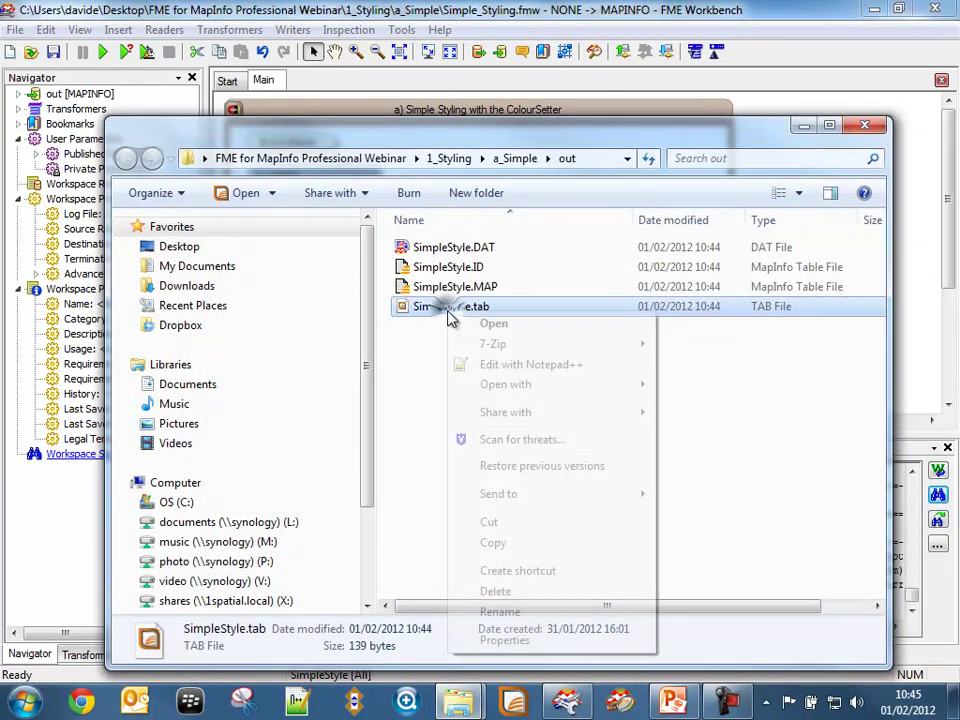
mouse_move(561, 386)
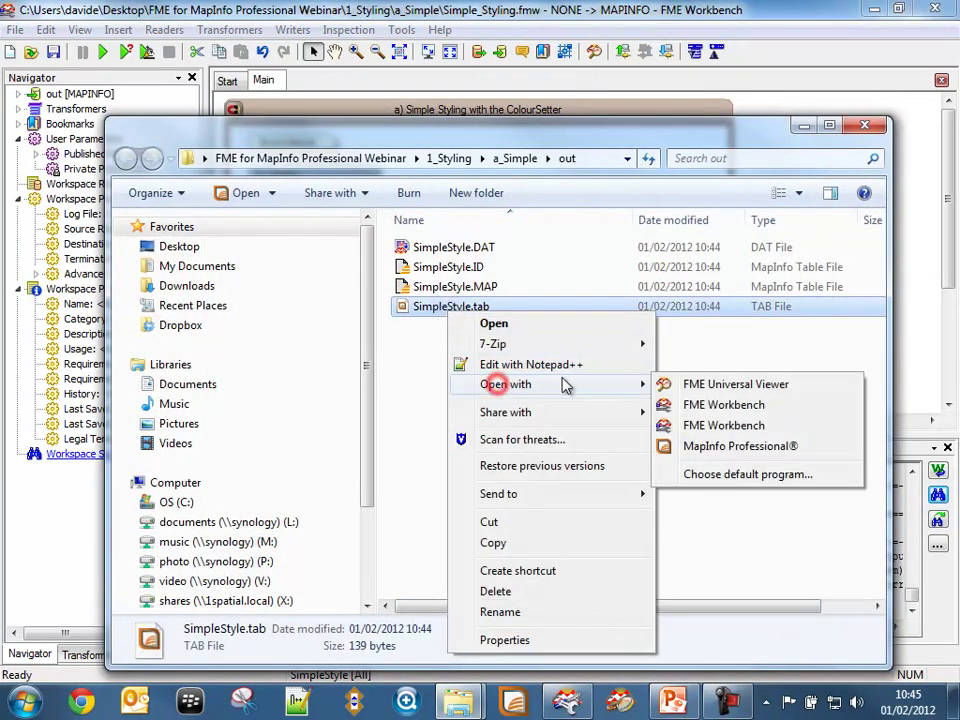
left_click(711, 447)
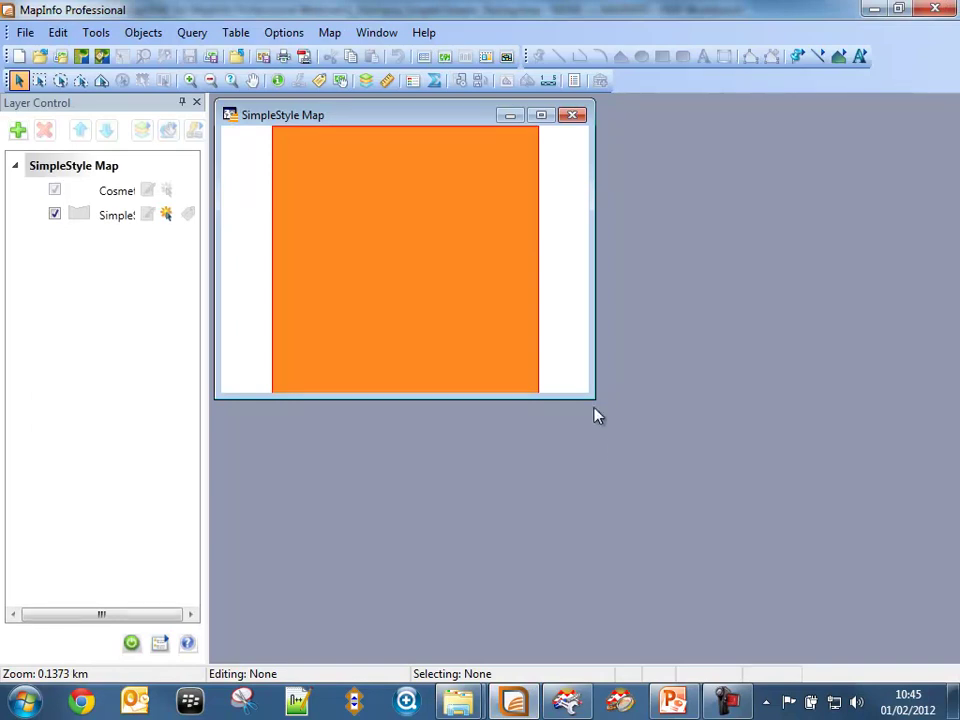
left_click_drag(591, 399, 626, 561)
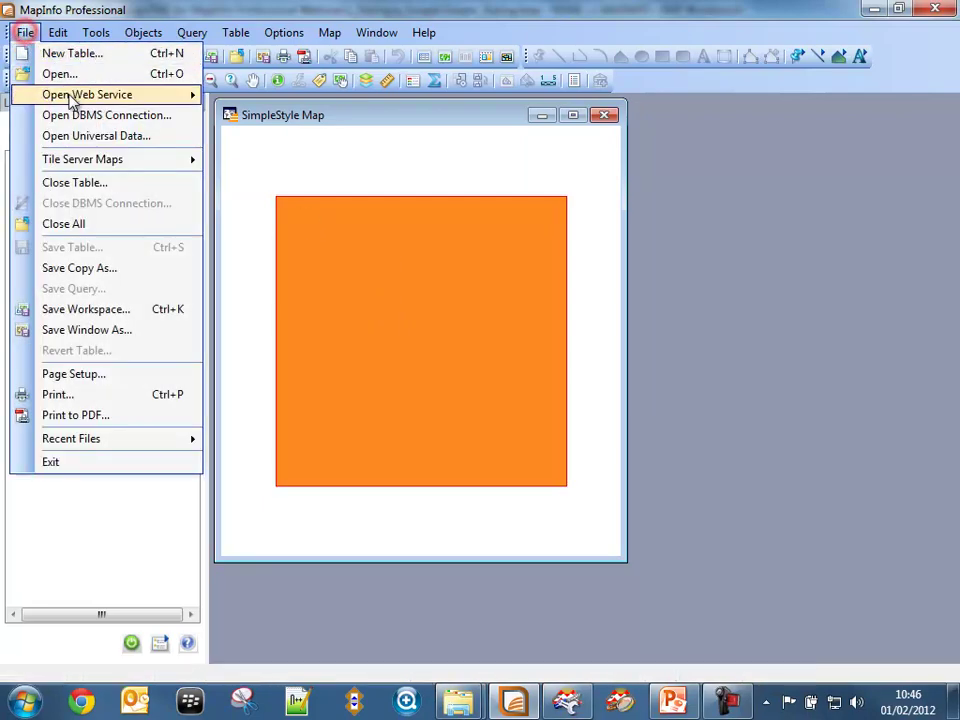
Step: Close all open tables in MapInfo Professional and return to FME Workbench
left_click(72, 222)
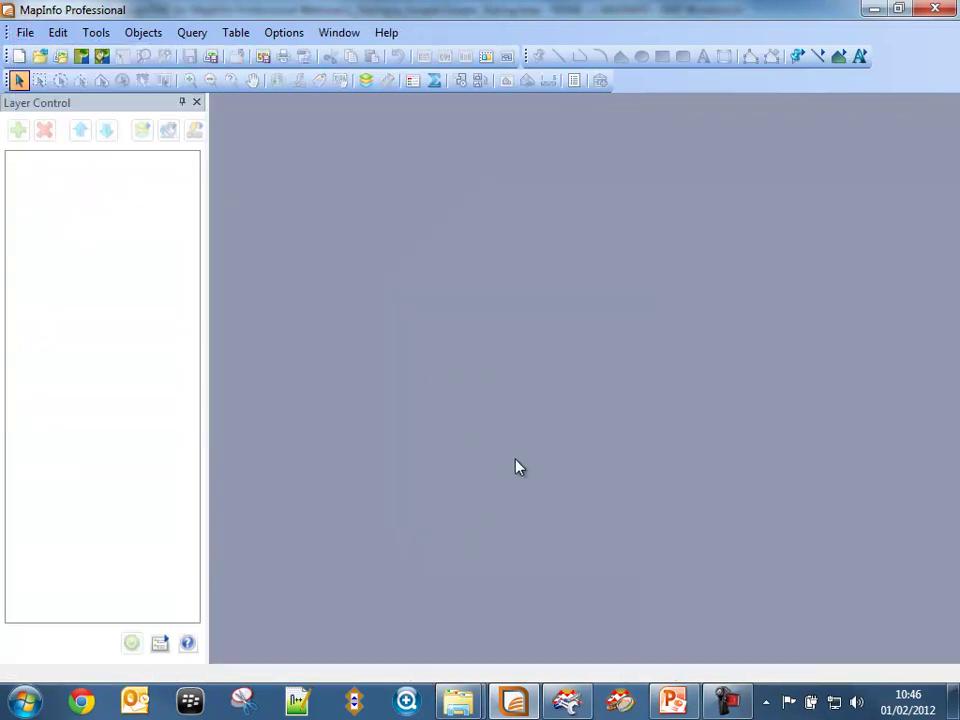
left_click(873, 9)
left_click(531, 398)
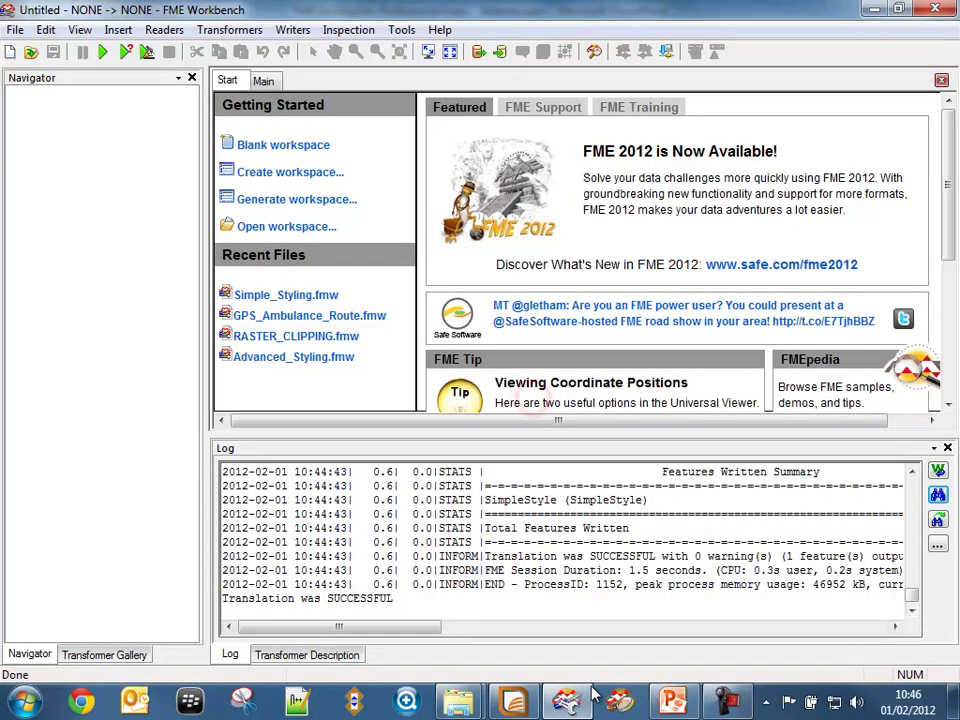
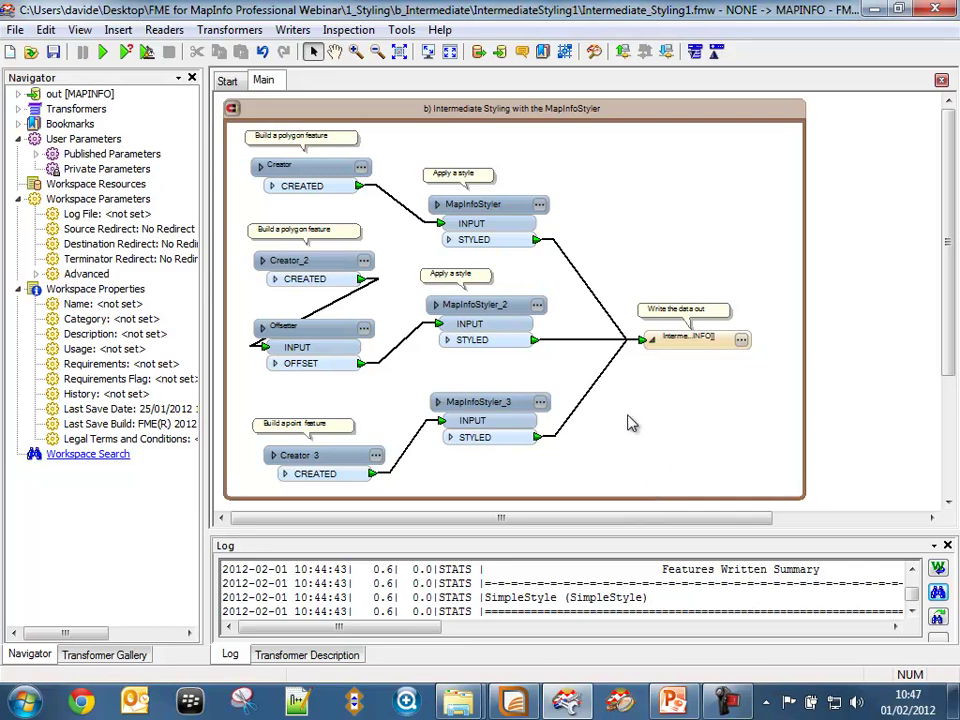
Step: Examine the two polygon Creators and the X and Y offsets of the Offsetter, keeping its parameters
left_click(308, 175)
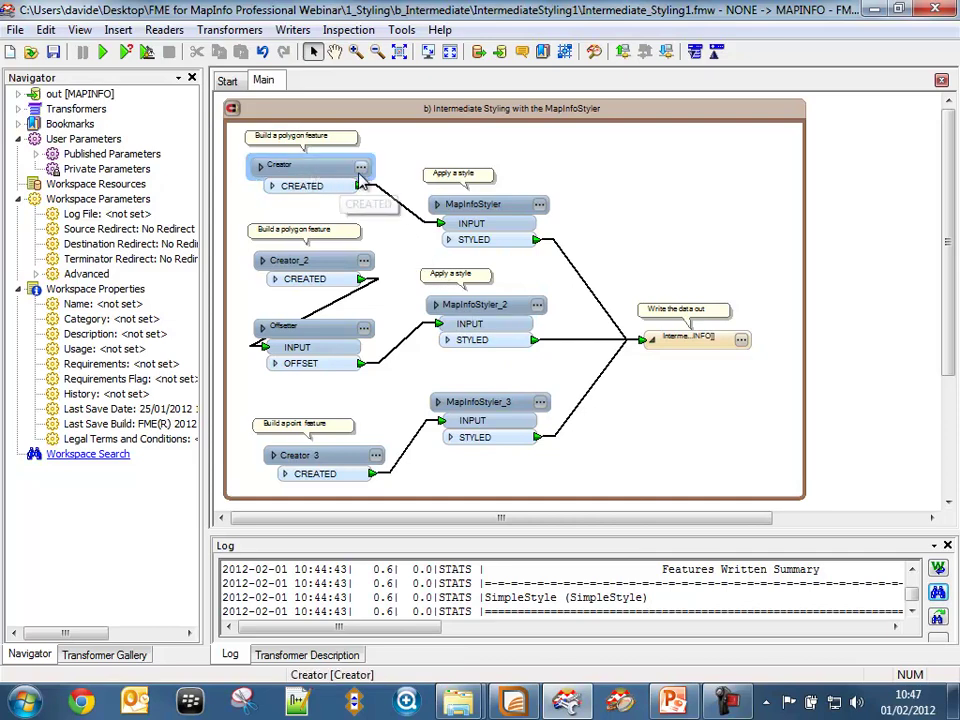
left_click(336, 262)
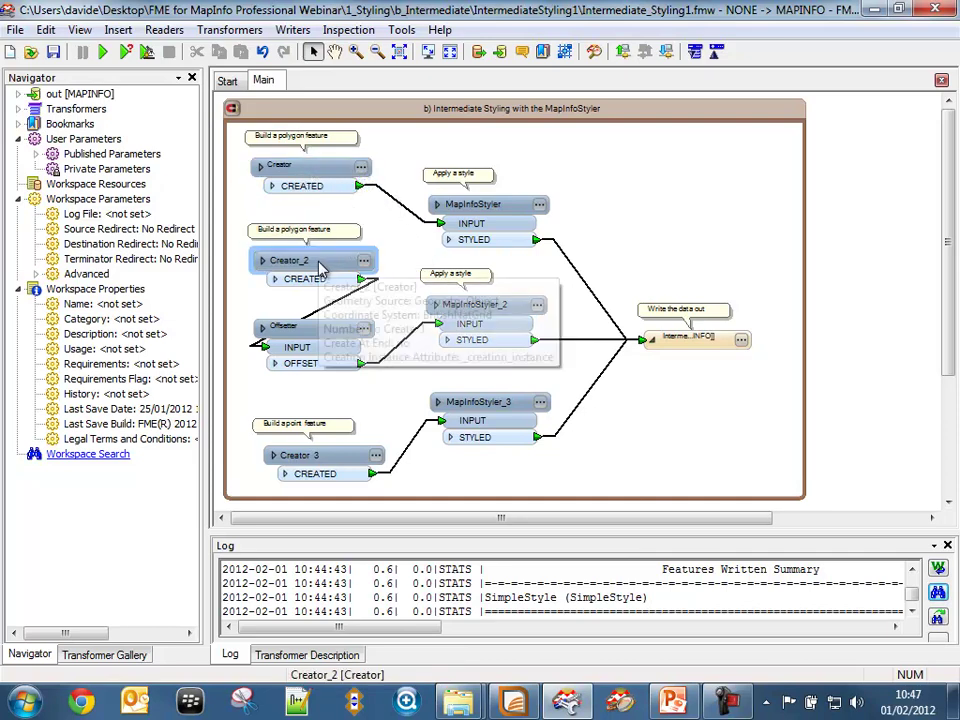
left_click(355, 329)
left_click(365, 329)
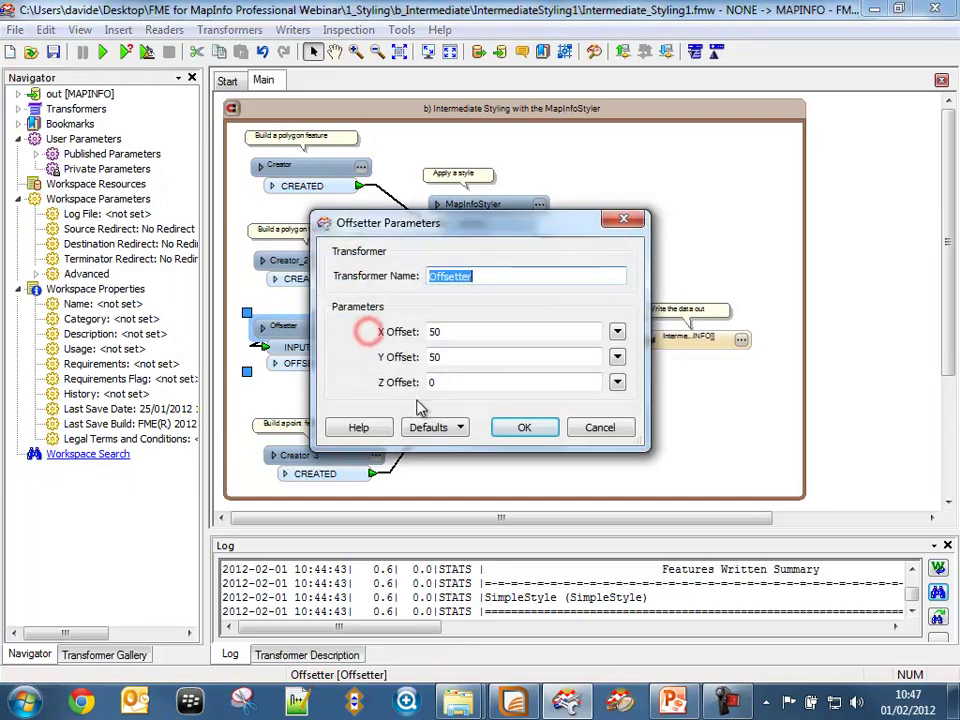
double_click(473, 330)
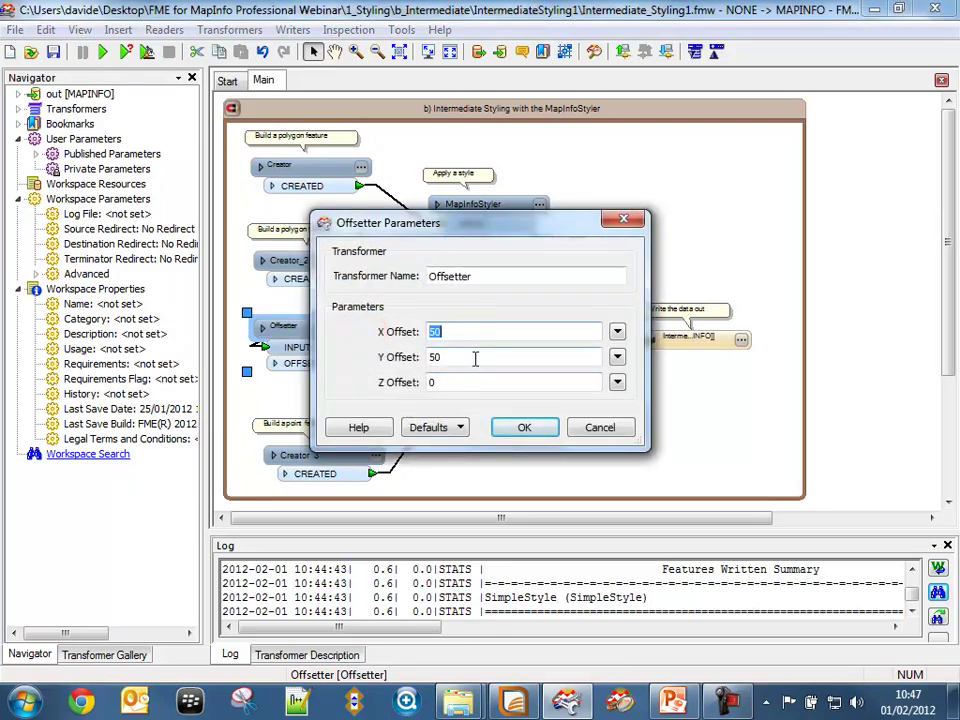
double_click(475, 357)
left_click(524, 427)
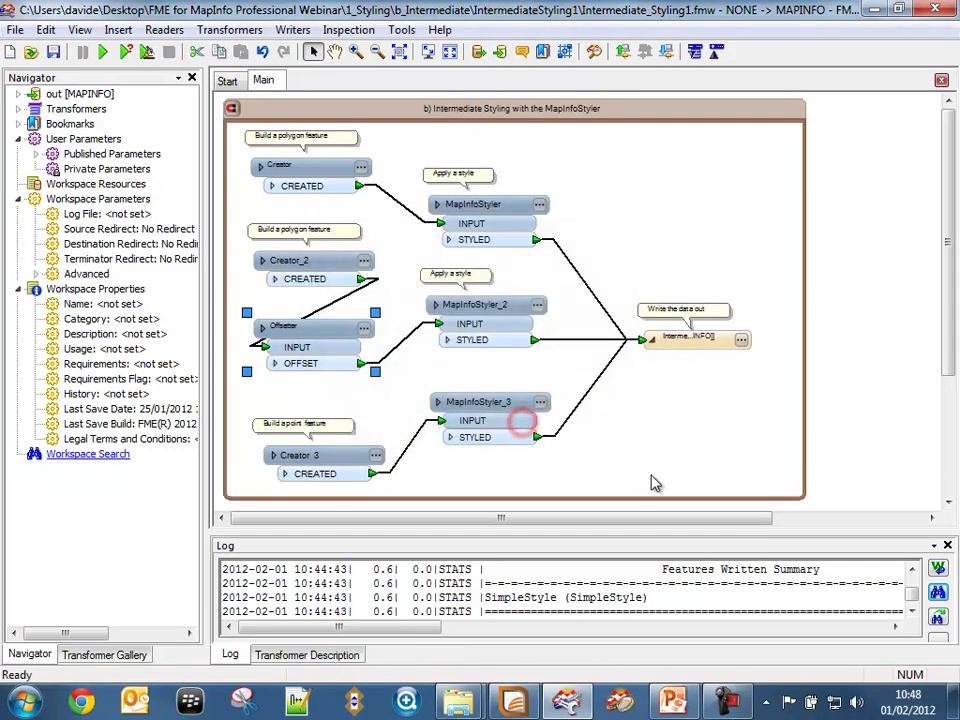
Step: Examine the point geometry and its X and Y coordinates in the Creator_3 transformer, keeping its parameters
double_click(345, 463)
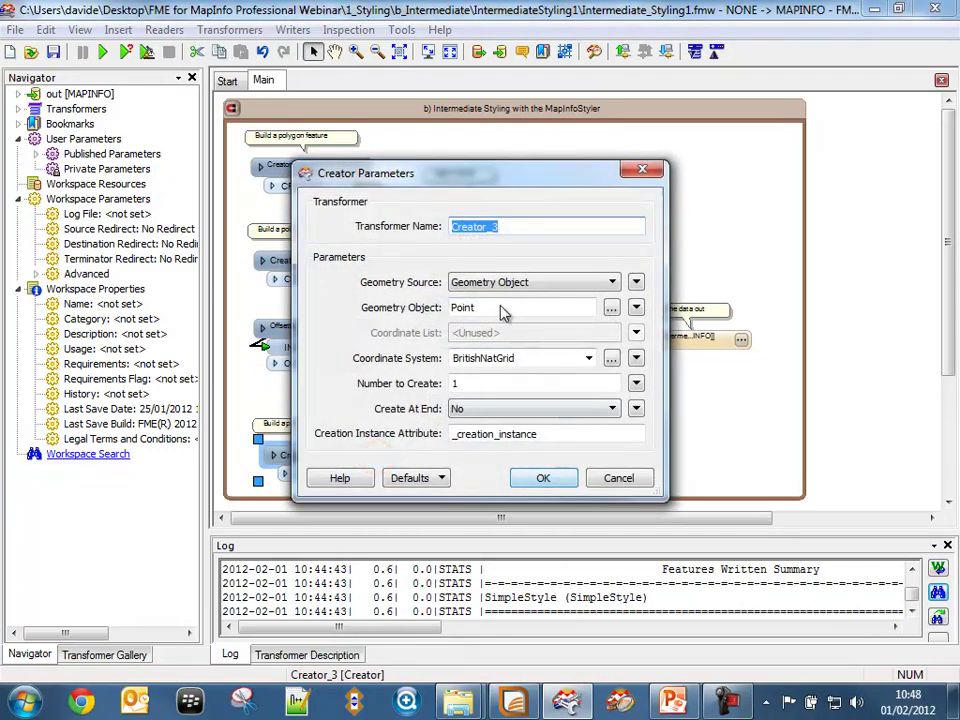
left_click(489, 307)
left_click(611, 308)
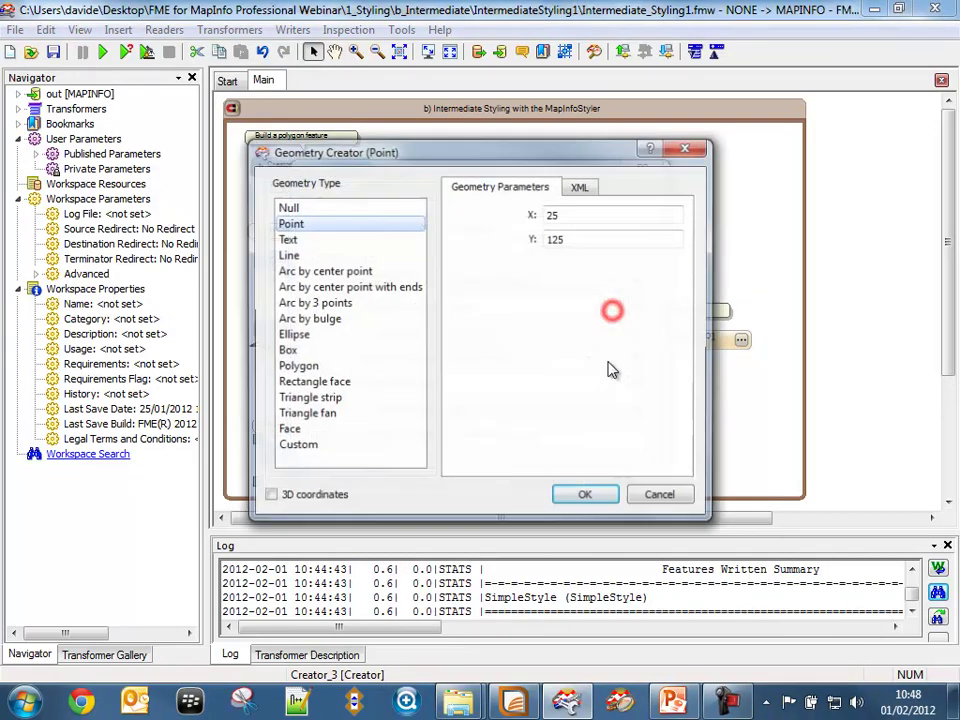
double_click(574, 217)
double_click(579, 237)
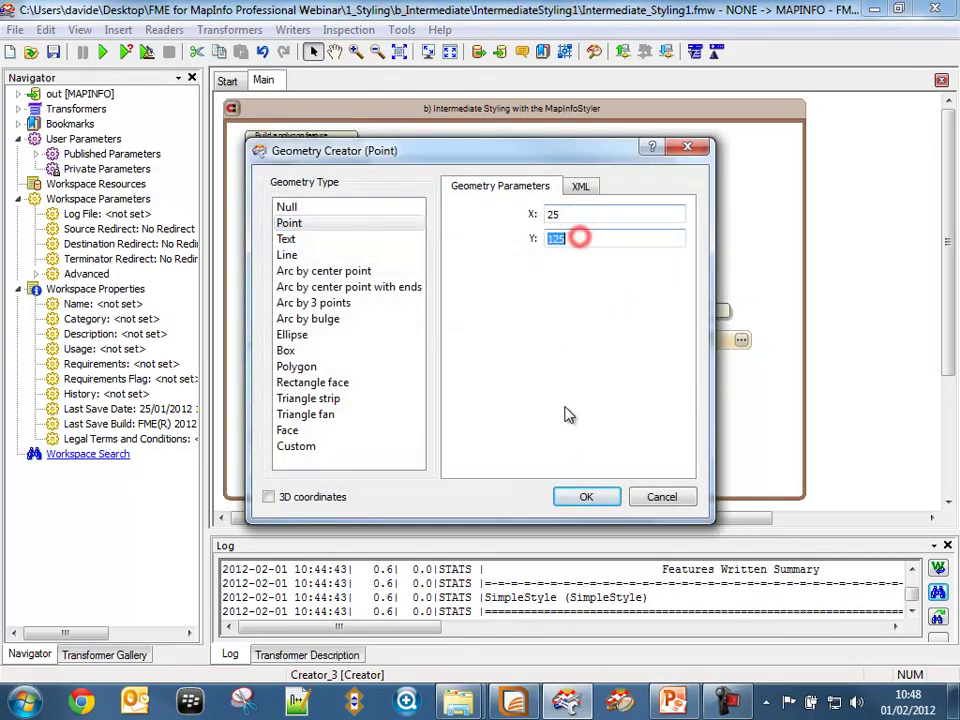
left_click(585, 495)
left_click(546, 483)
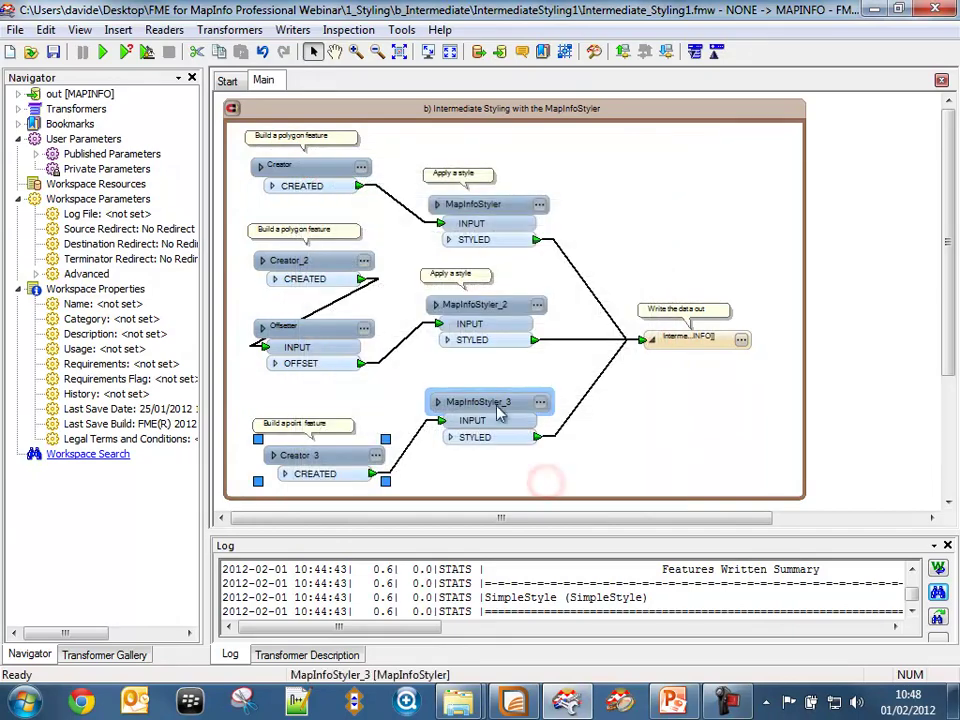
Step: Locate the three MapInfoStyler transformers and examine the first one's color, line width type and line width parameters
left_click(493, 402)
left_click(481, 305)
left_click(497, 206)
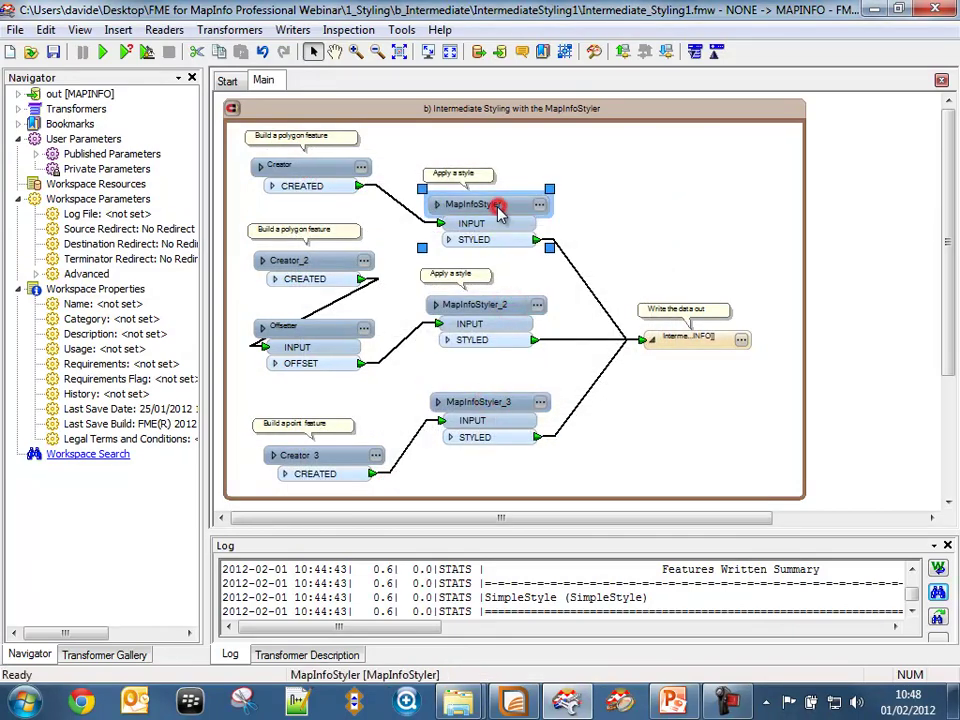
left_click(538, 207)
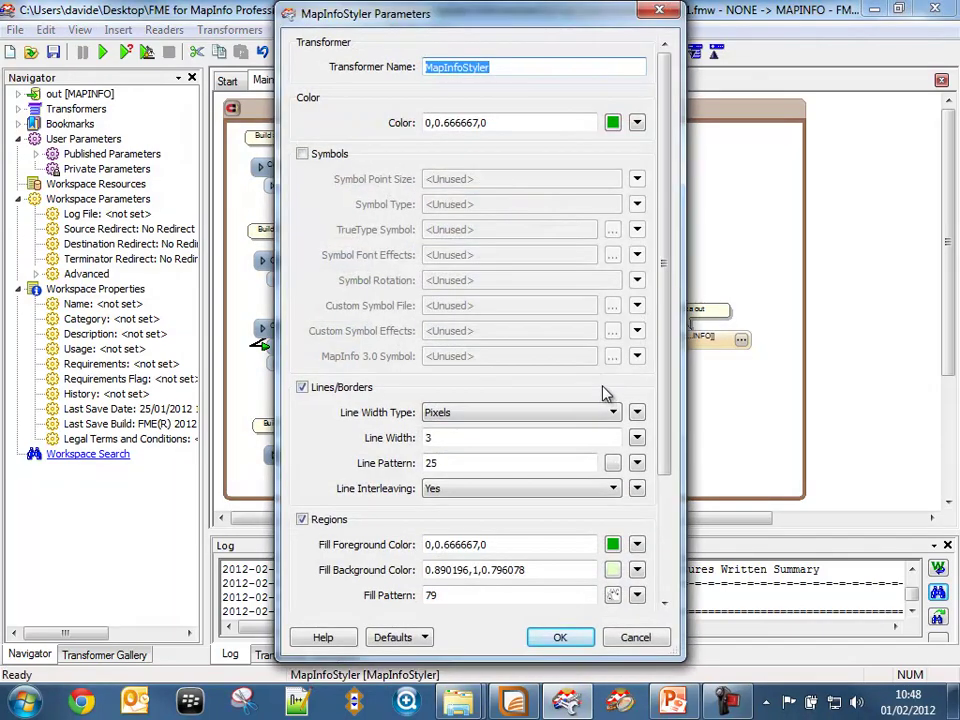
left_click(532, 122)
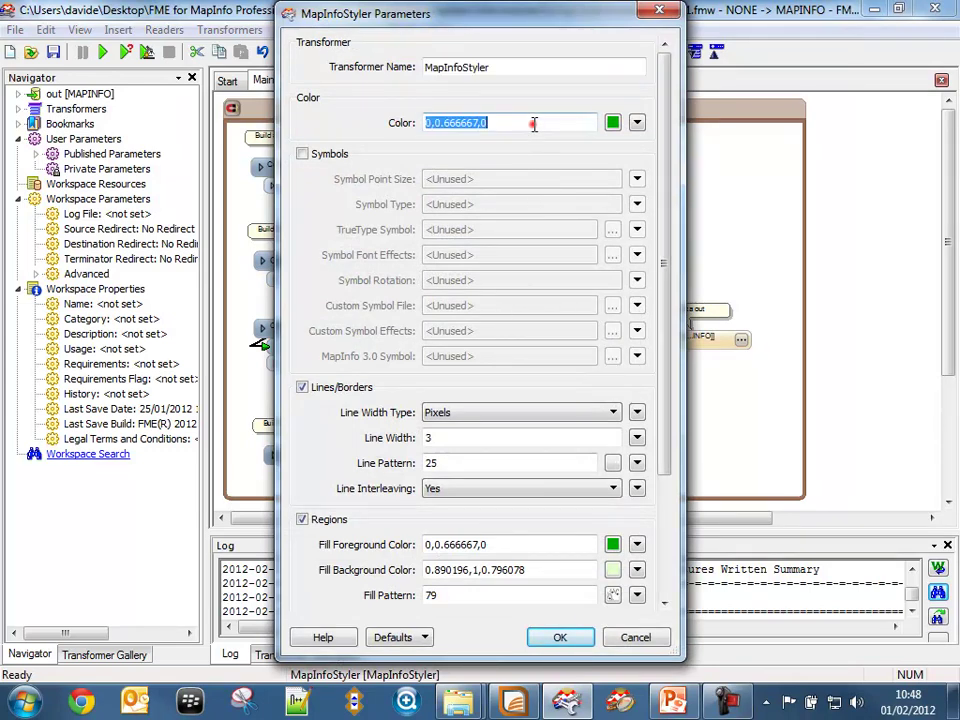
left_click(470, 416)
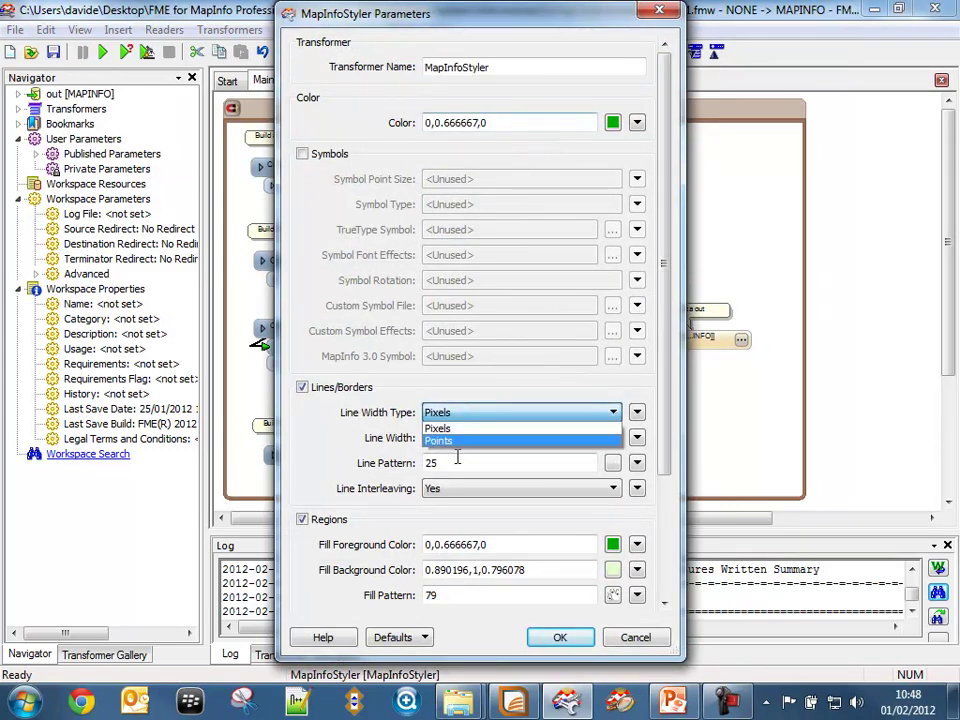
left_click(455, 429)
left_click(482, 438)
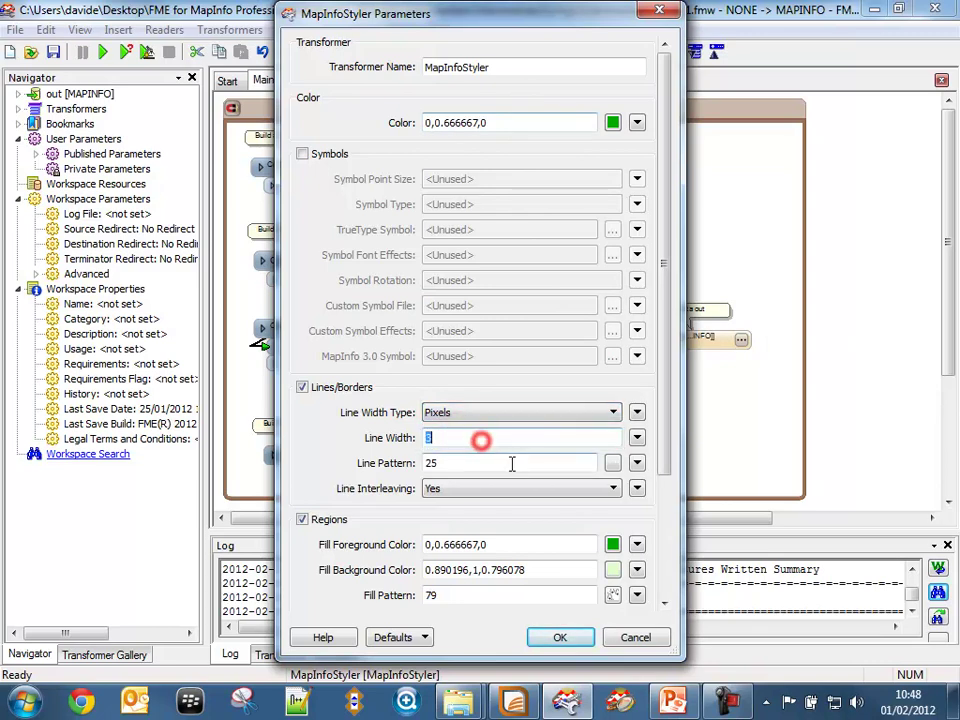
Step: Browse the available line patterns for the first MapInfoStyler down to the end of the list, keeping the selected pattern
left_click(489, 458)
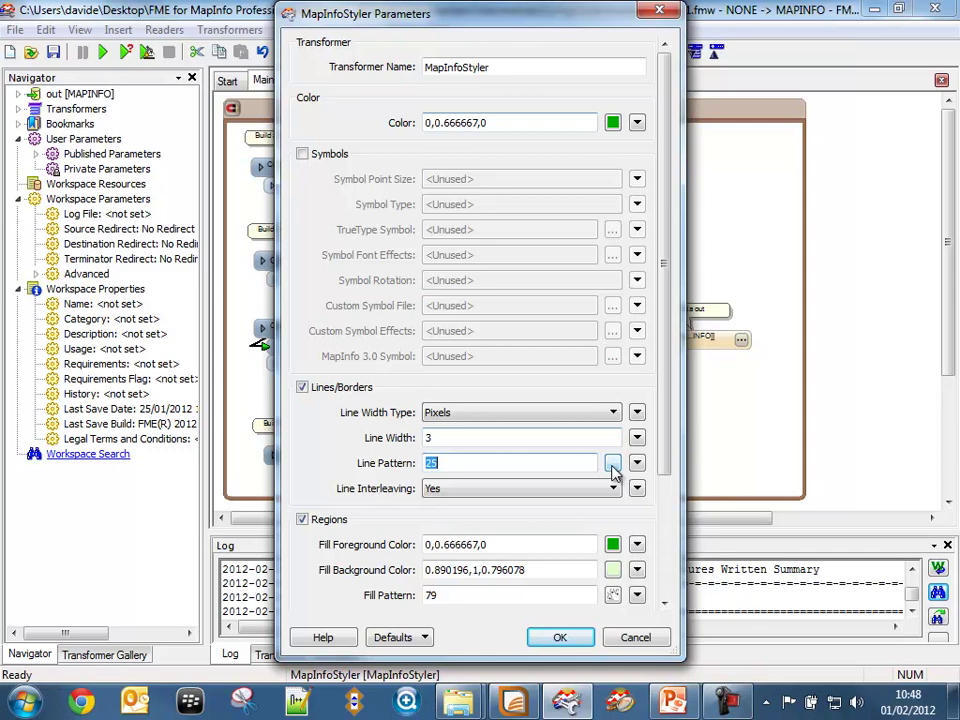
left_click(612, 464)
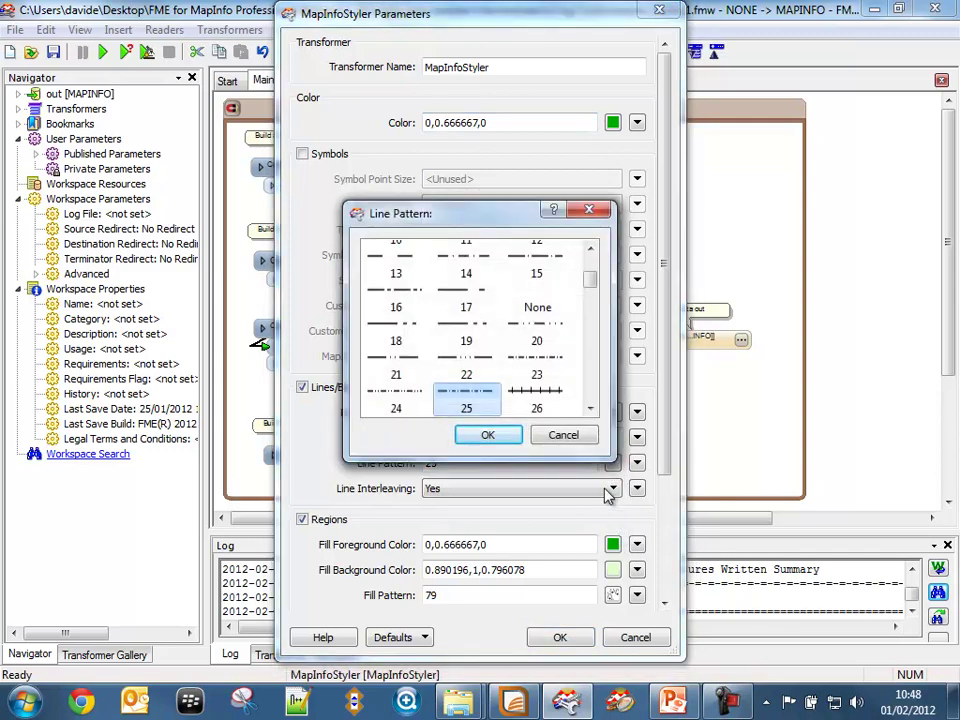
left_click_drag(592, 282, 592, 412)
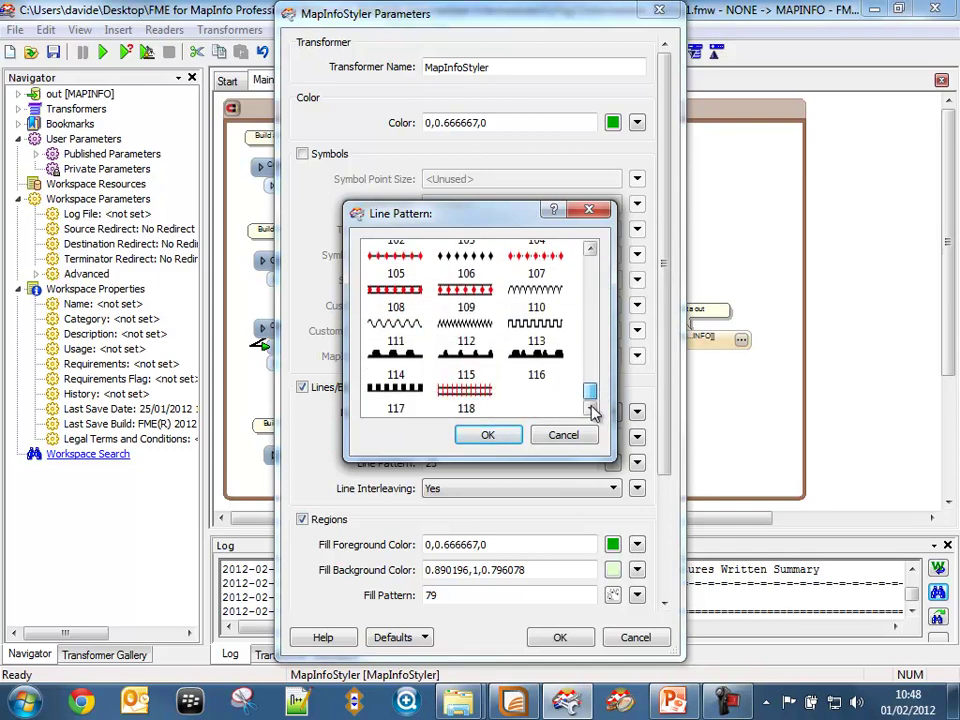
left_click(490, 437)
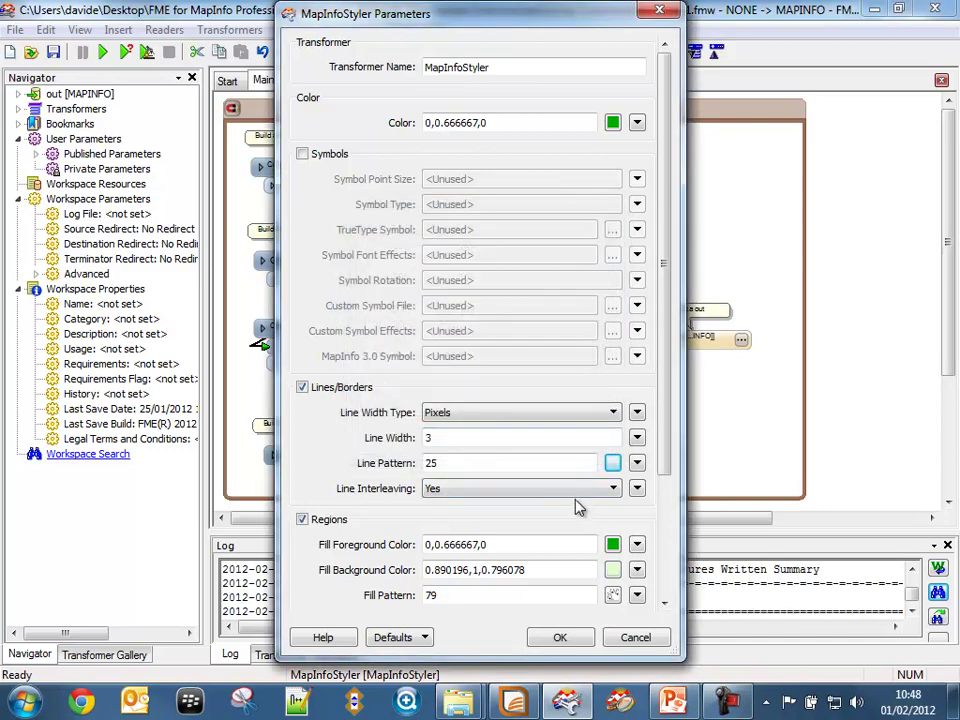
left_click(483, 464)
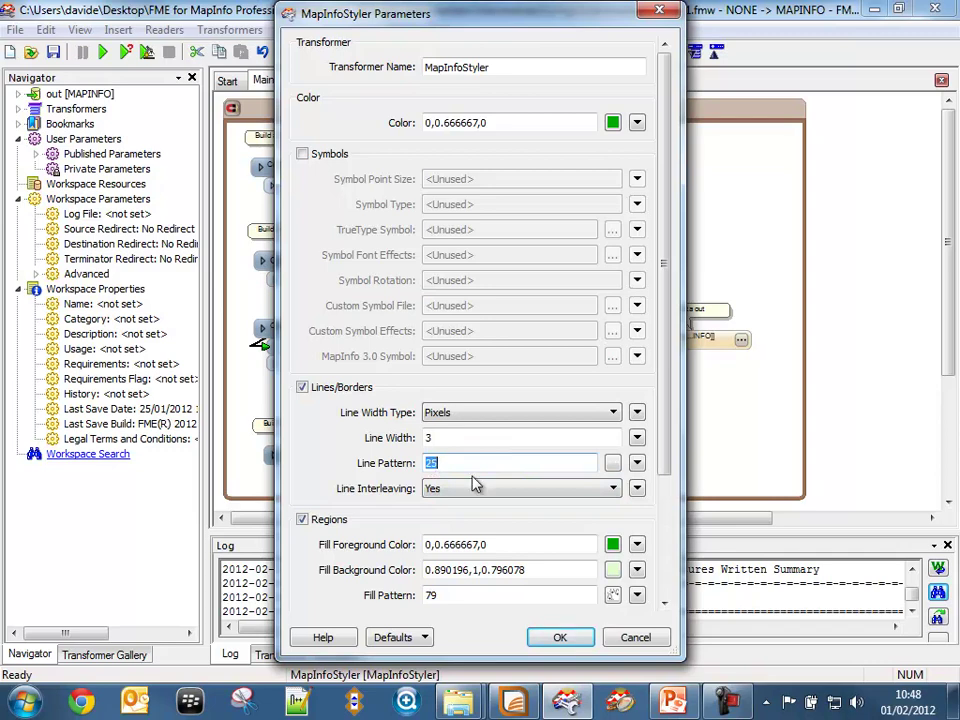
Step: Examine the first MapInfoStyler's region fill foreground color, background color and fill pattern choices, keeping the parameters
scroll(666, 410, "down", 5)
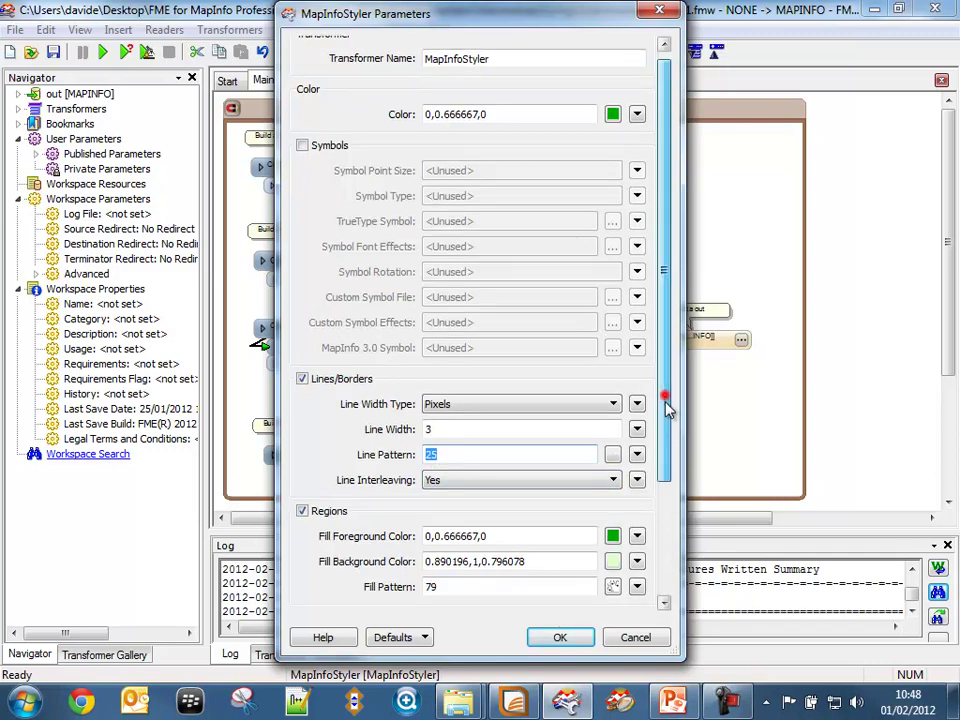
left_click(577, 384)
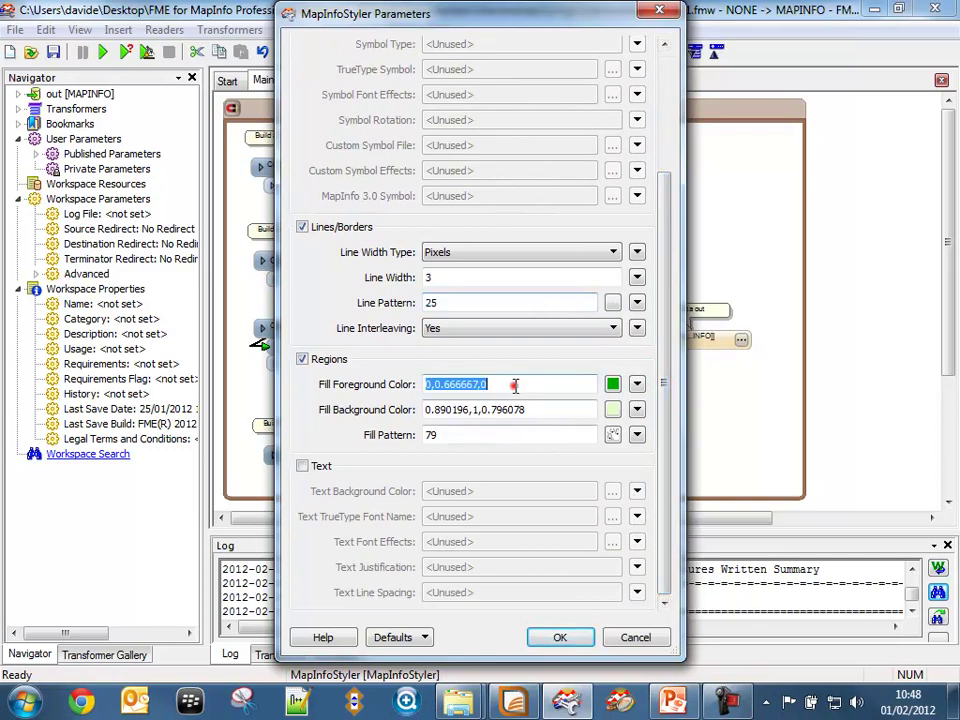
left_click(559, 410)
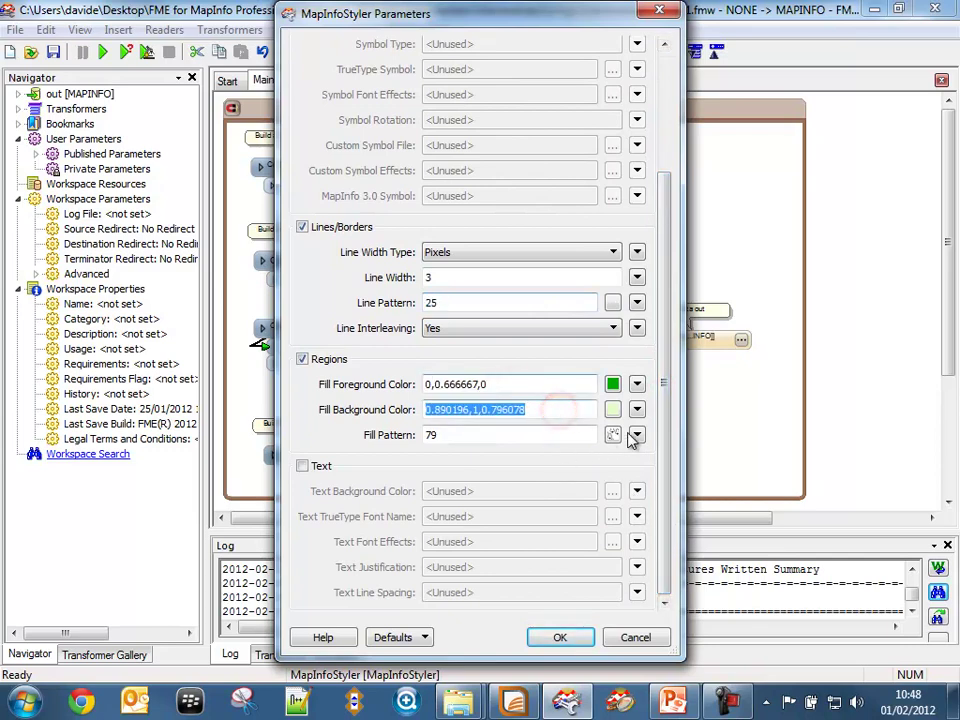
left_click(613, 435)
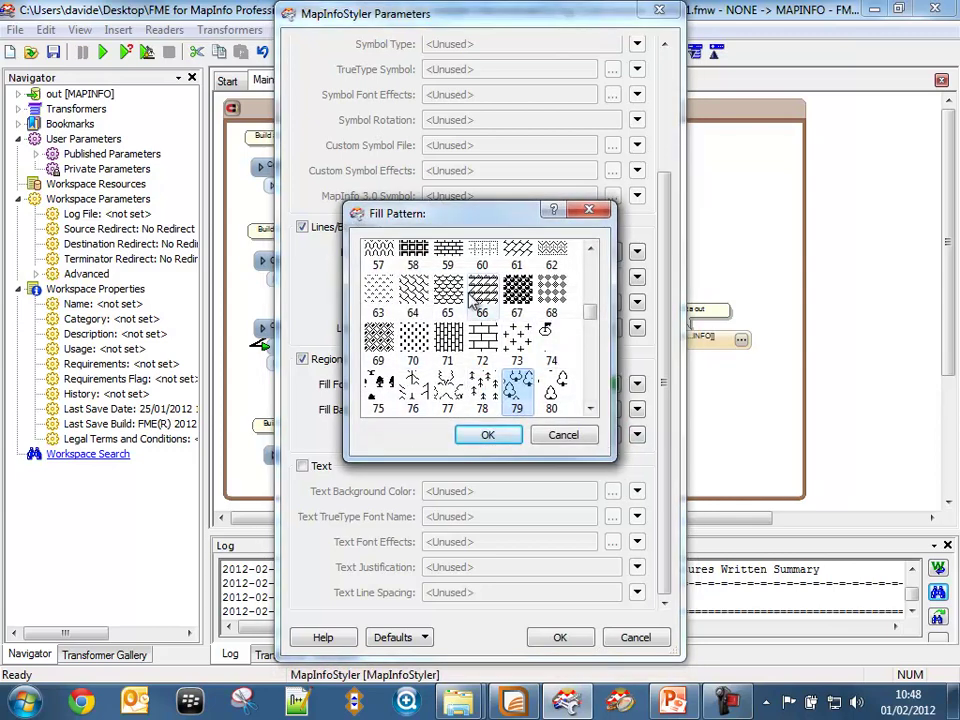
left_click(492, 434)
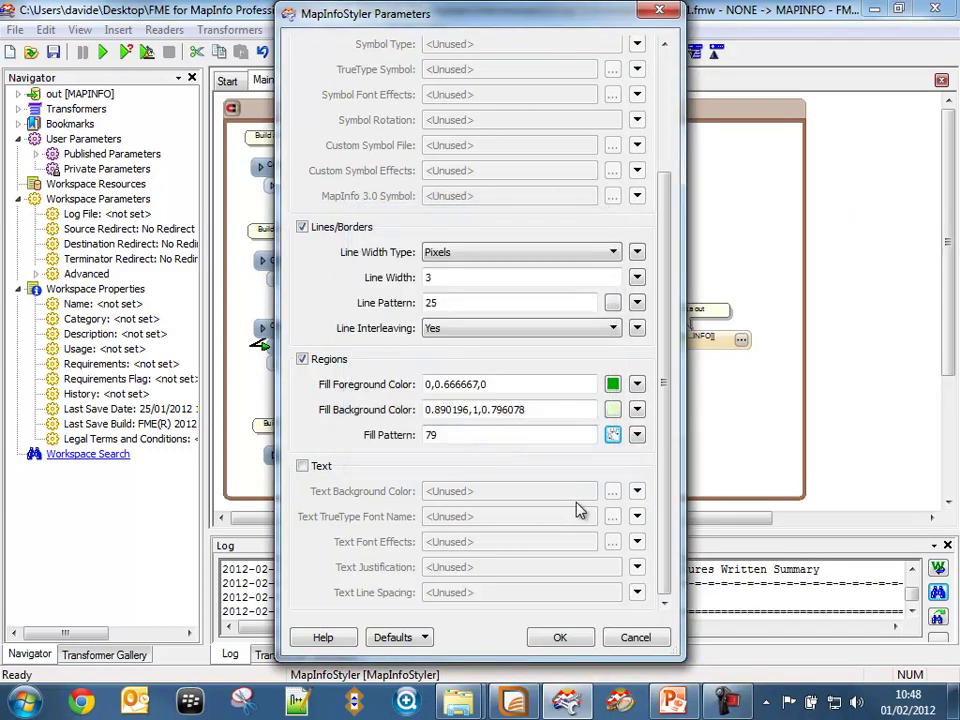
left_click(562, 636)
Step: Examine the style parameters and fill pattern choices of MapInfoStyler_2, keeping its settings
double_click(536, 308)
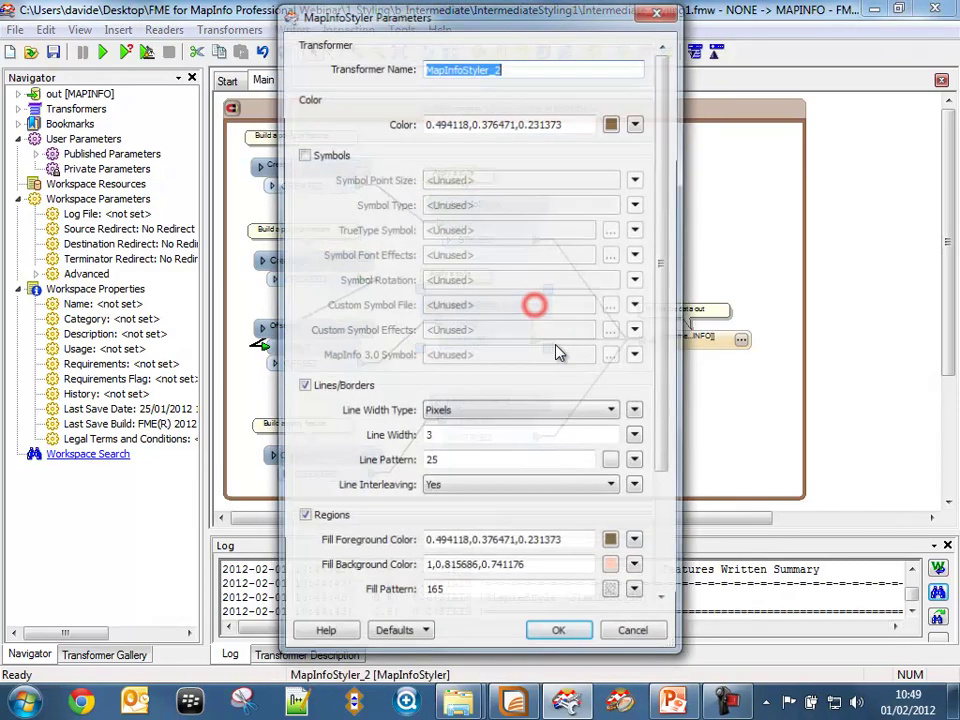
left_click(611, 596)
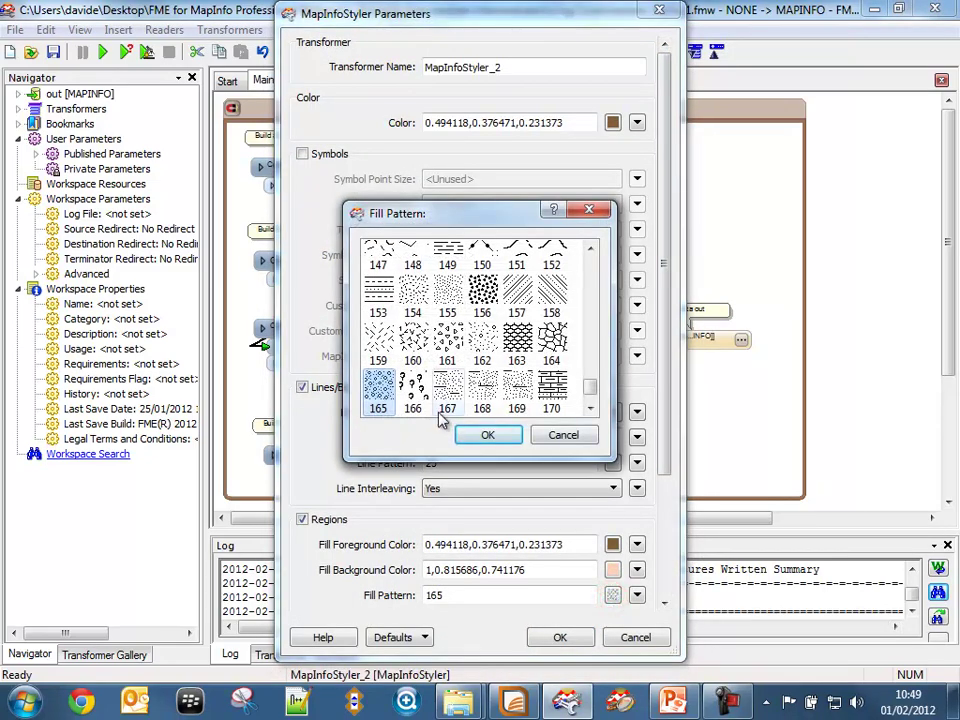
left_click(488, 436)
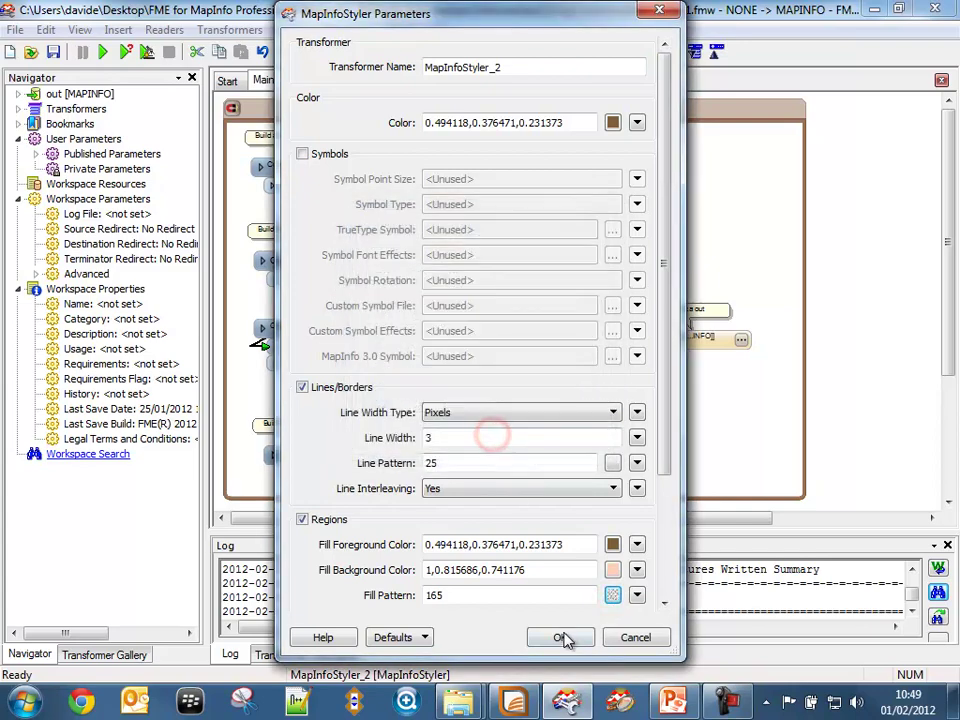
left_click(561, 637)
Step: Examine MapInfoStyler_3's TrueType symbol choices, symbol rotation and symbol font effects, keeping its settings
left_click(540, 404)
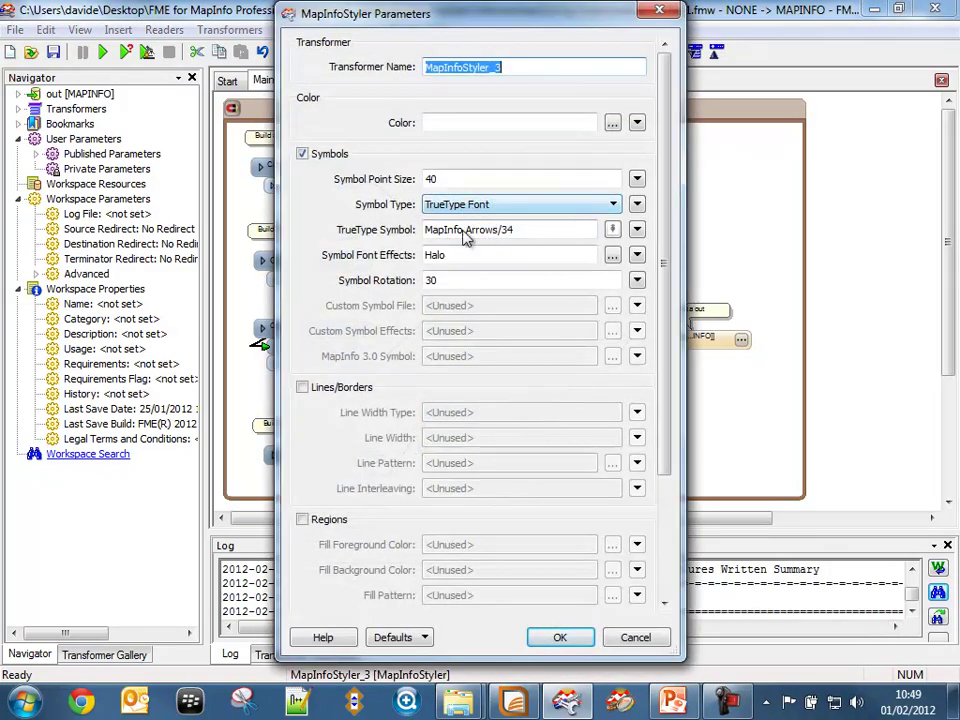
left_click(612, 230)
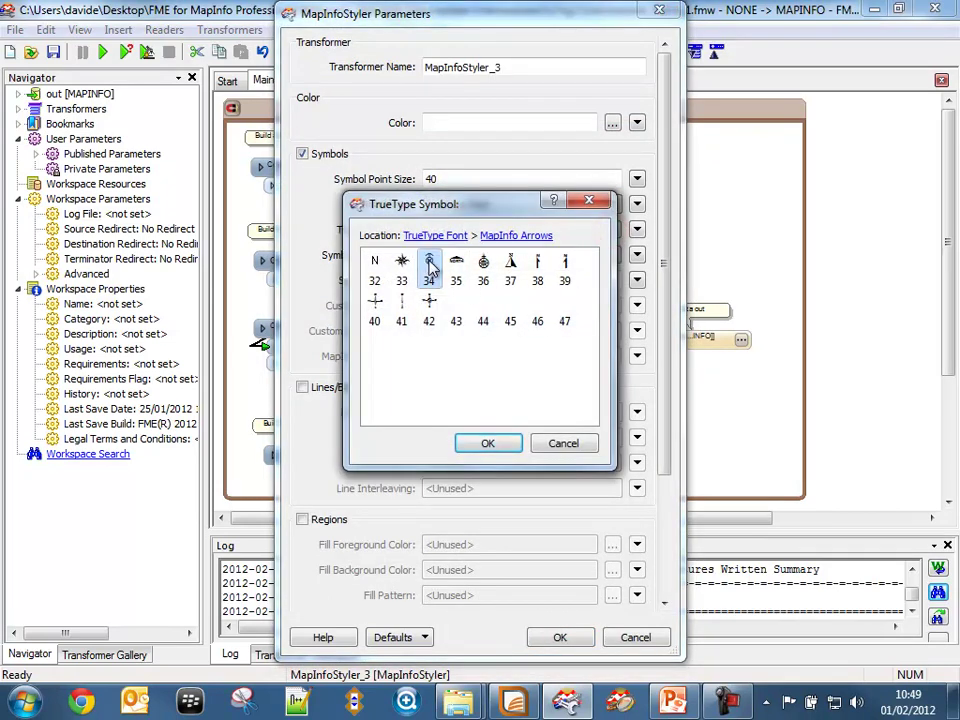
left_click(500, 443)
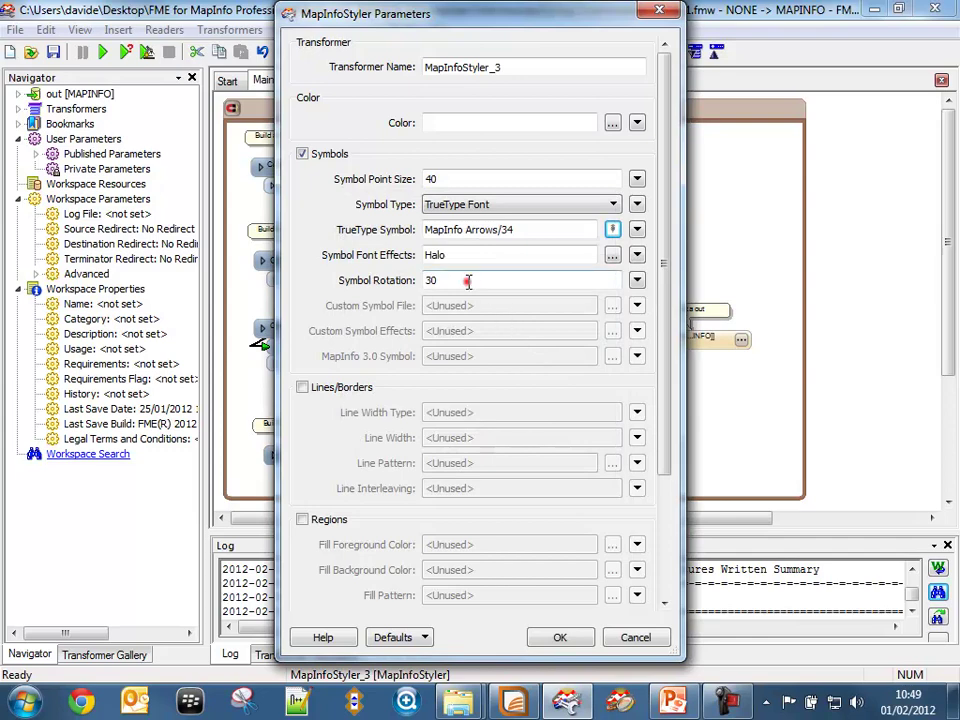
double_click(467, 281)
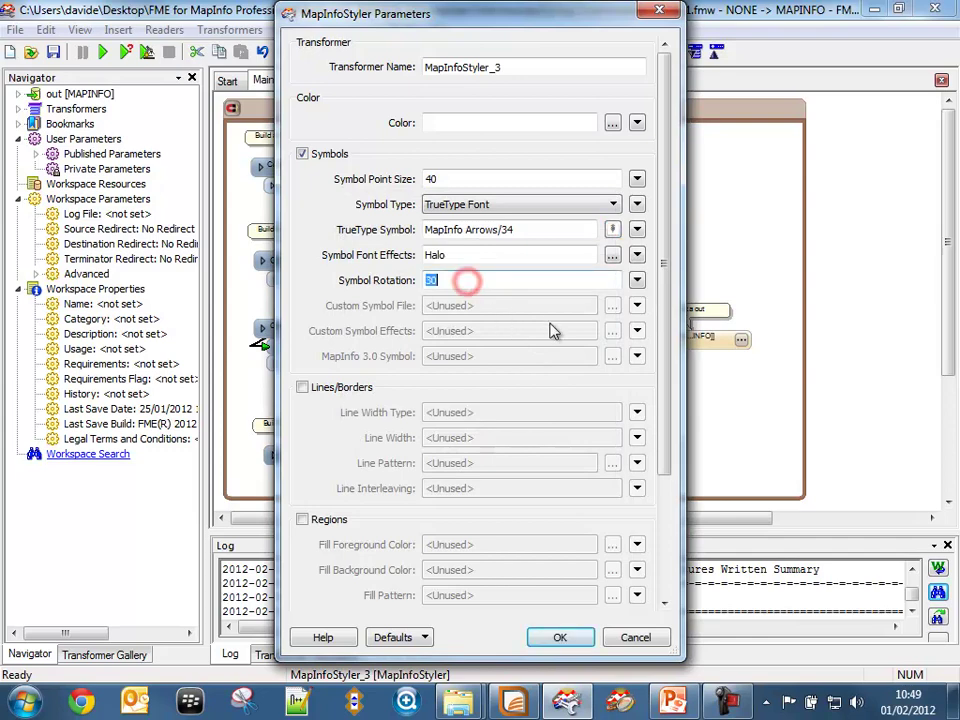
left_click(612, 256)
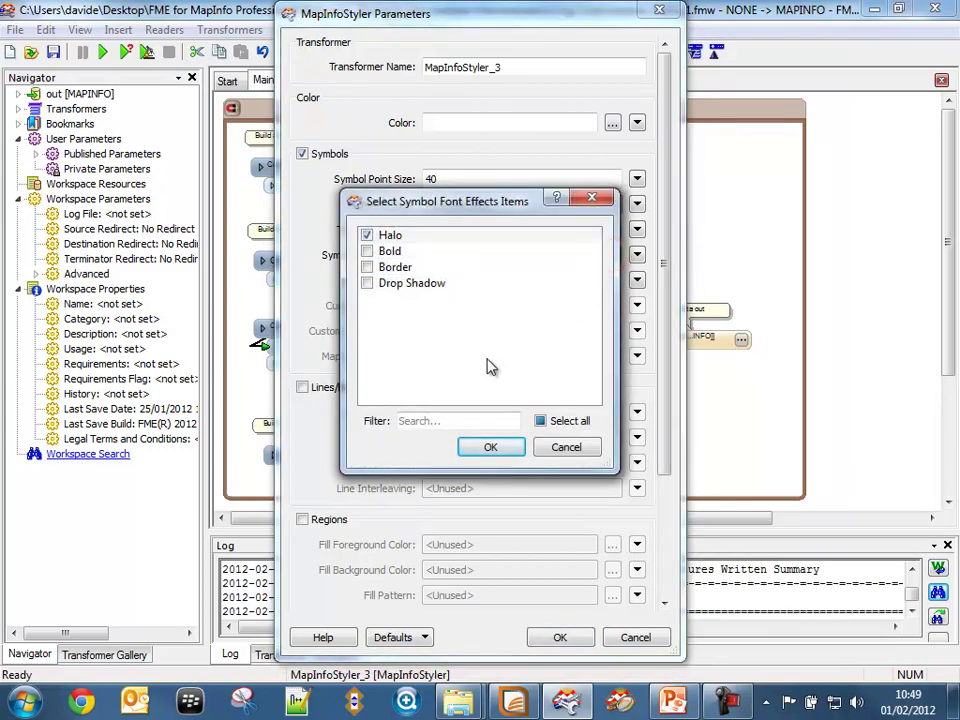
left_click(491, 447)
left_click(568, 638)
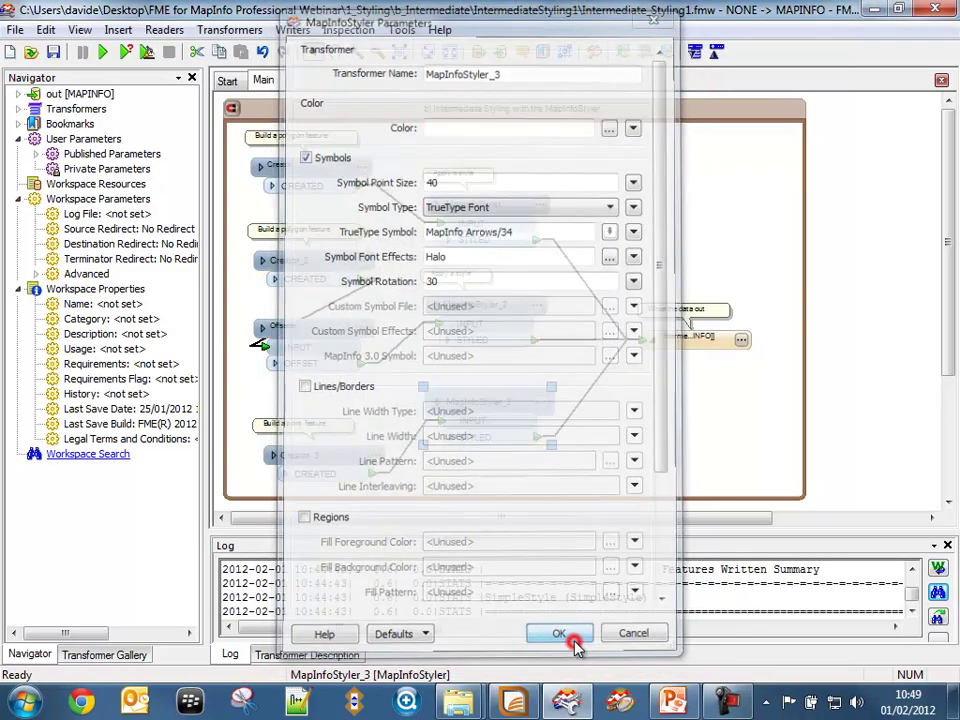
Step: Run the translation and open the folder containing the IntermediateStyle output
left_click(102, 51)
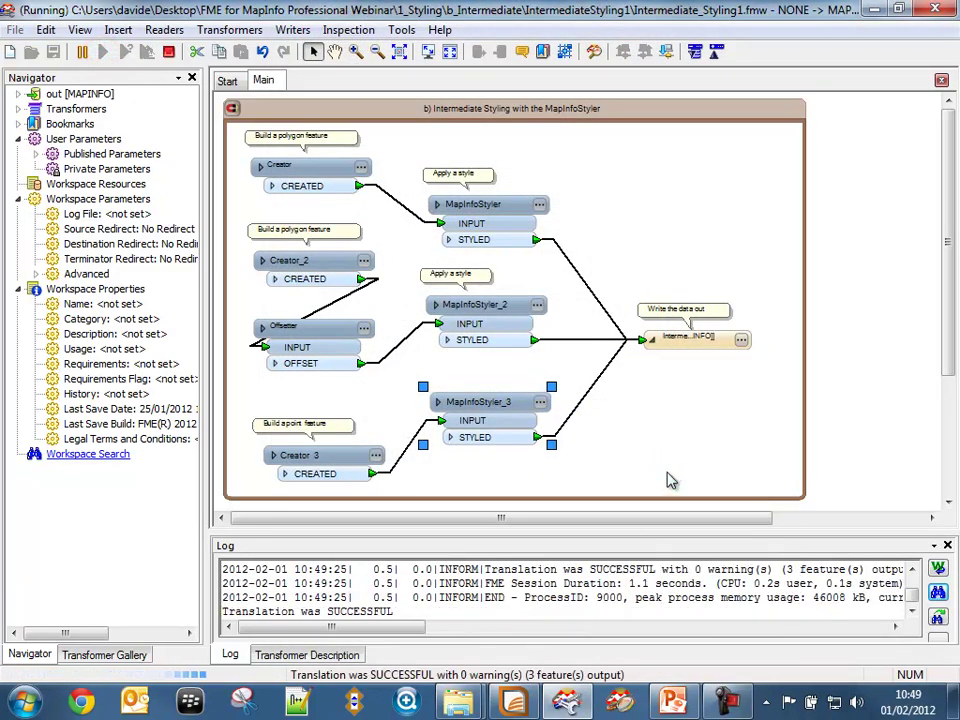
left_click(690, 338)
right_click(680, 339)
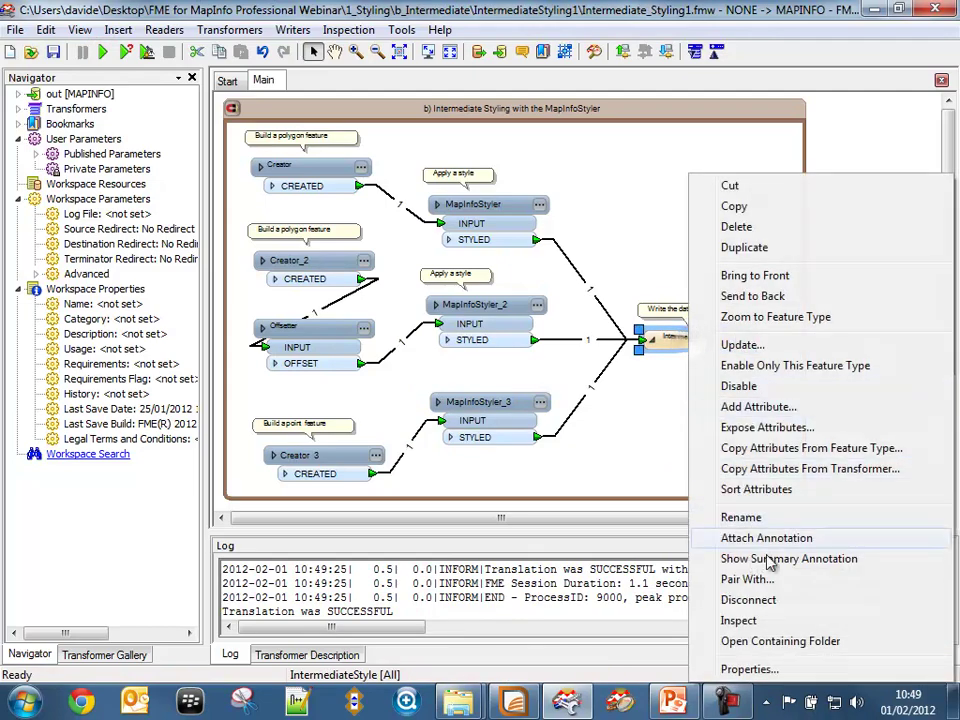
left_click(787, 641)
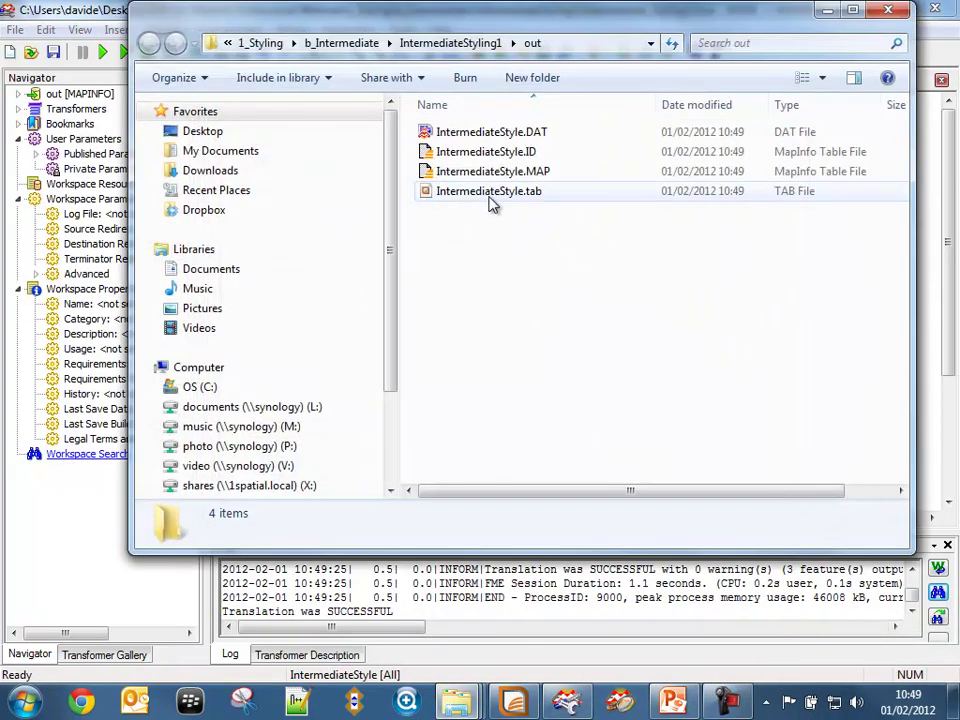
Step: Load IntermediateStyle.tab into MapInfo Professional and show it in a new, enlarged map window
left_click_drag(487, 193, 506, 444)
left_click(339, 32)
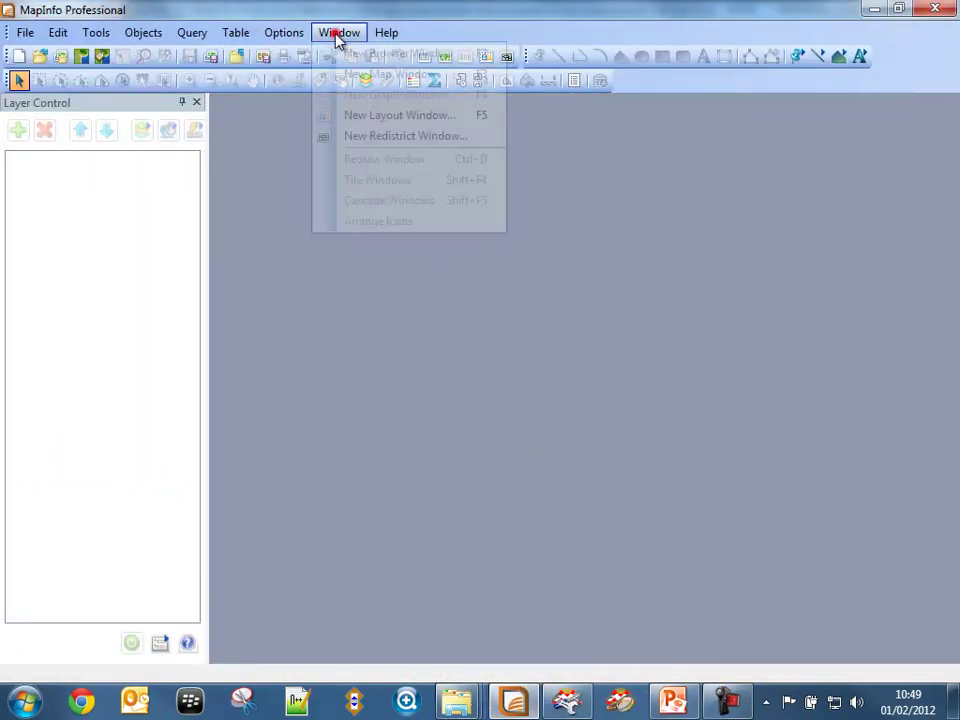
left_click(357, 75)
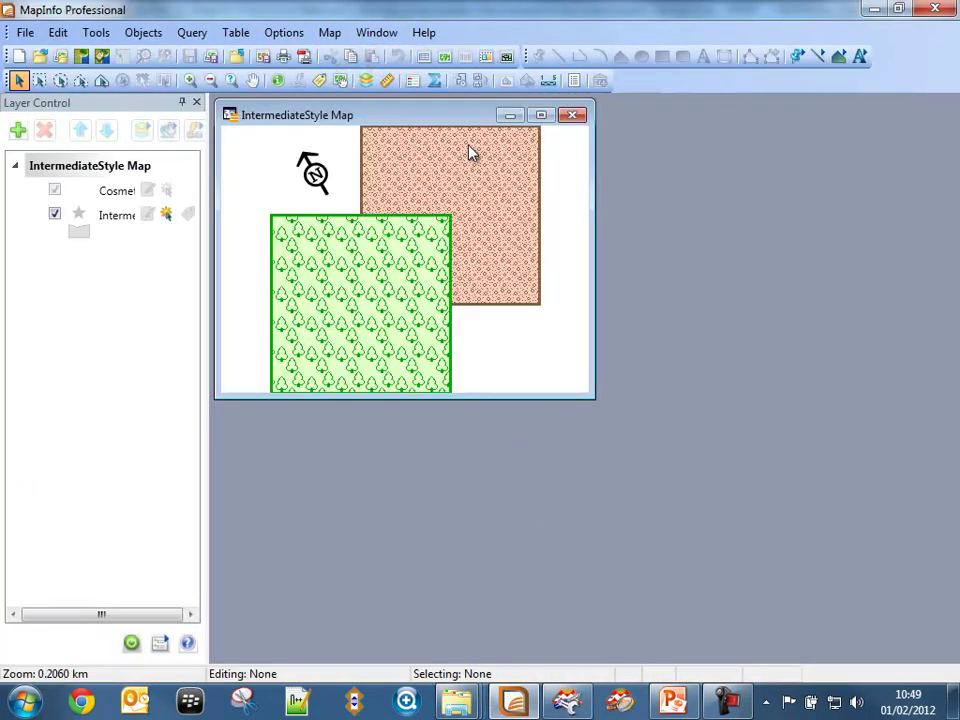
left_click_drag(593, 397, 739, 609)
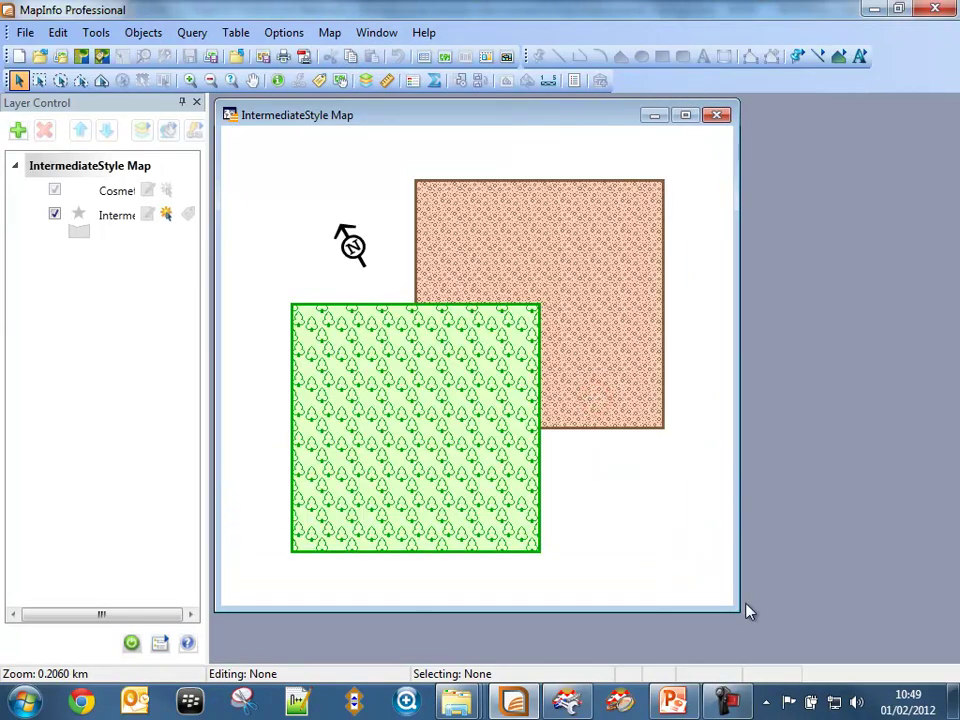
Step: Inspect the object details of the north arrow symbol on the map to check that it is a point
double_click(352, 247)
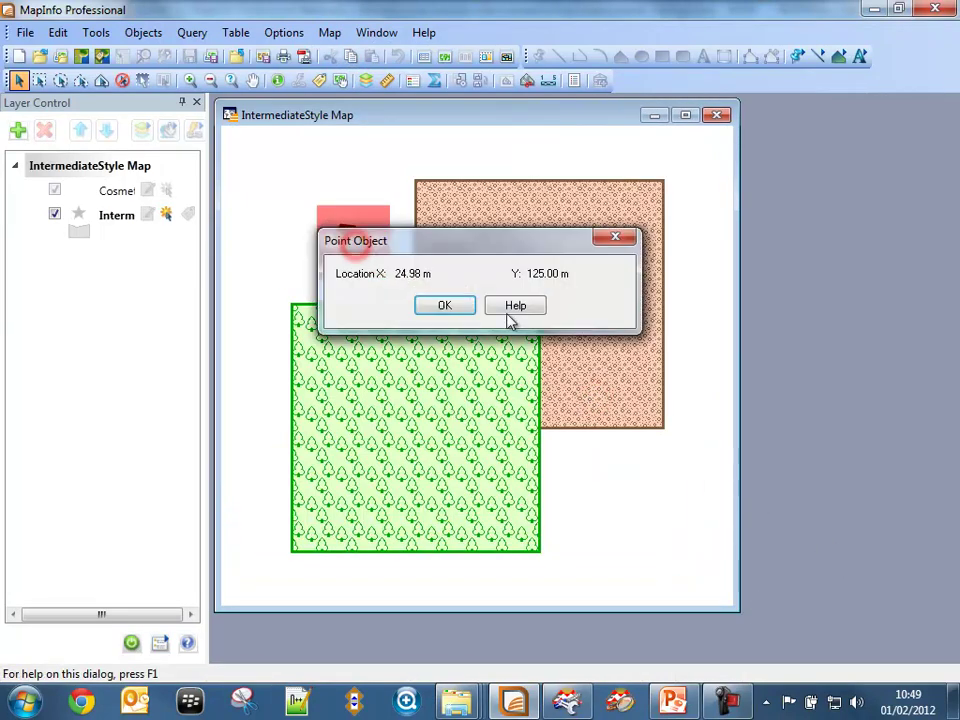
left_click(444, 307)
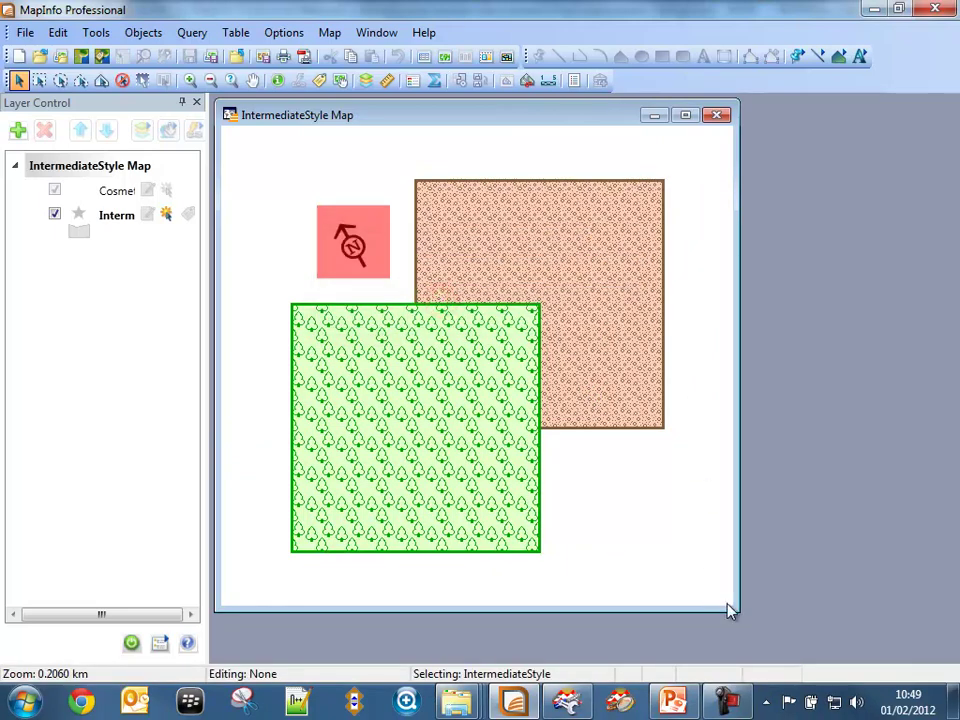
mouse_move(676, 708)
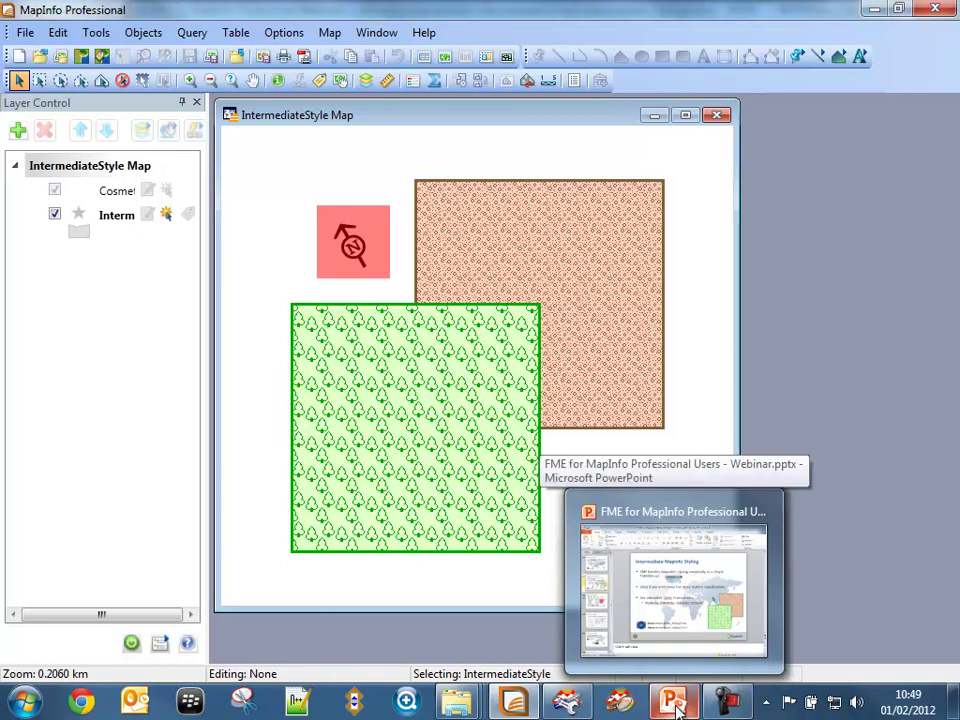
Step: Back in FME Workbench, set MapInfoStyler_3's symbol font effects to Bold and Drop Shadow, without Halo
left_click(567, 703)
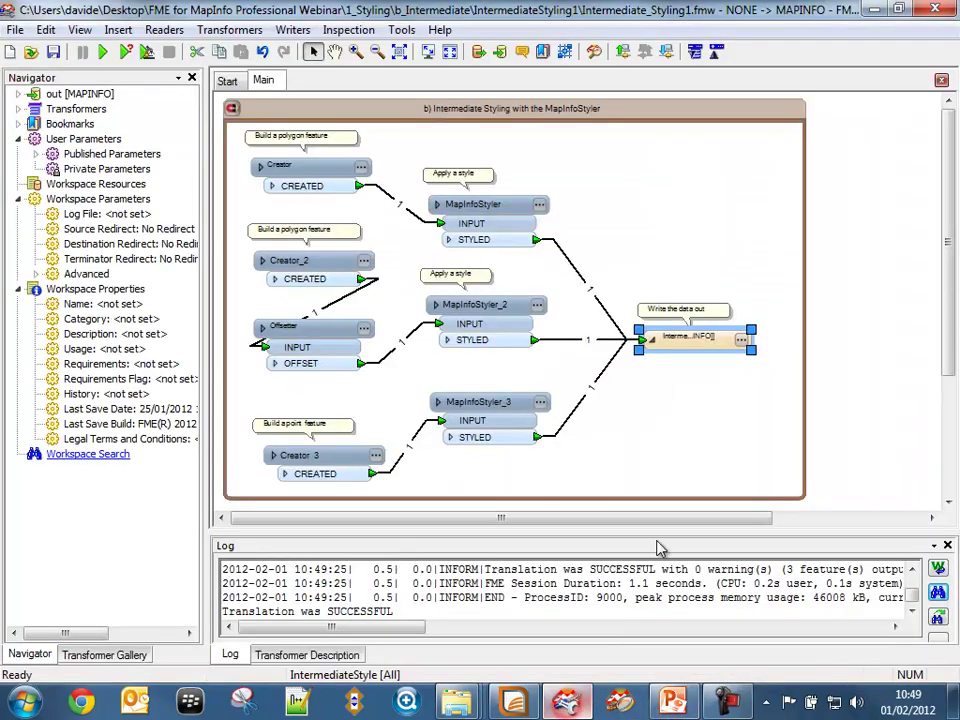
left_click(542, 405)
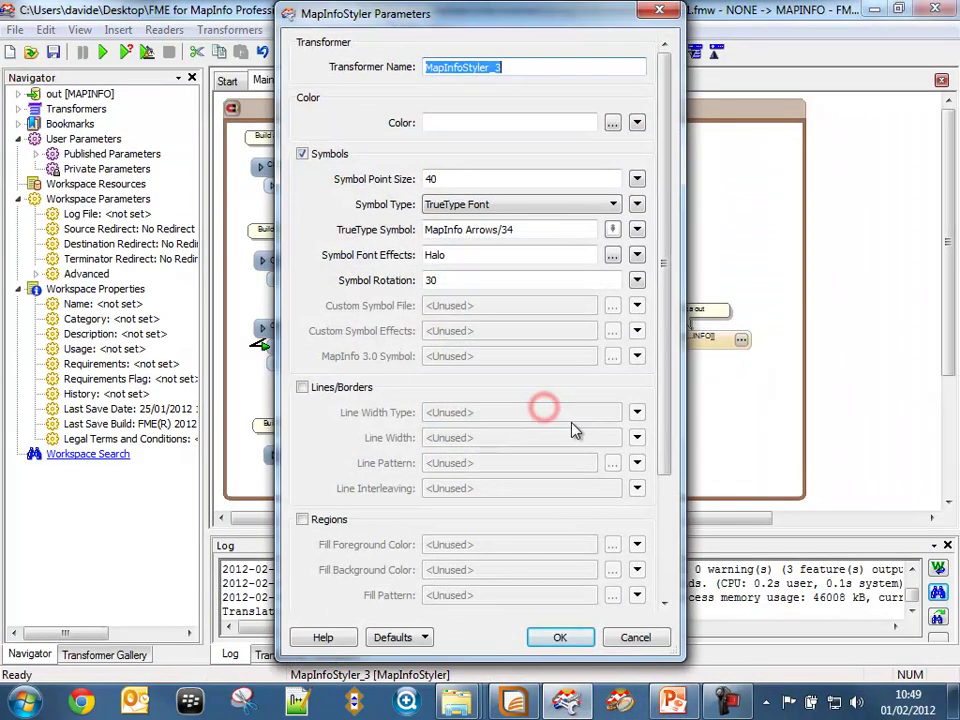
left_click(612, 257)
left_click(386, 253)
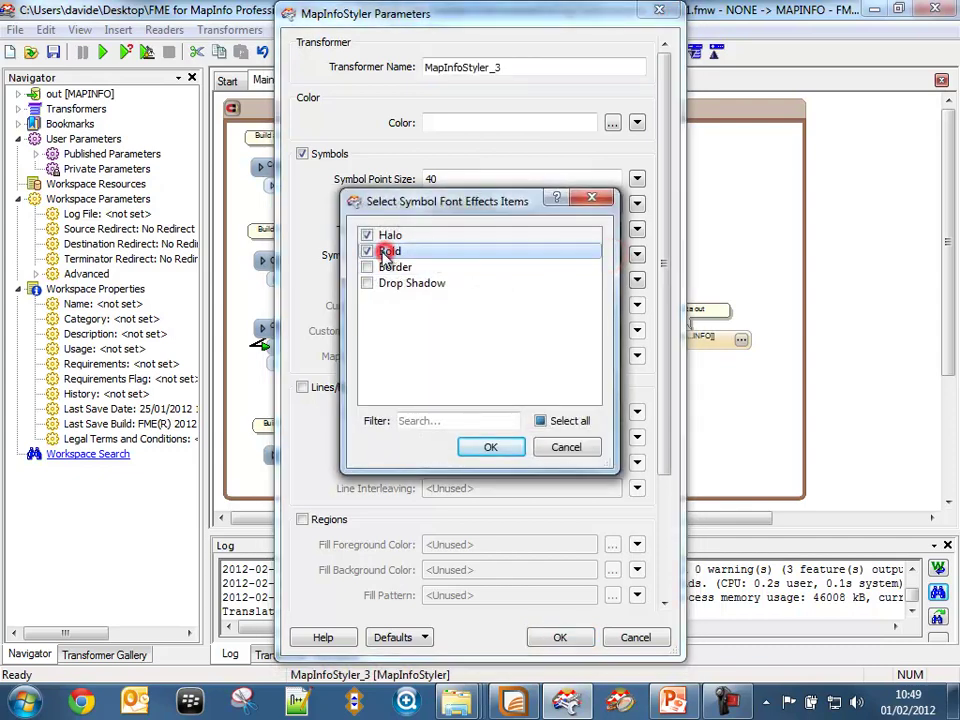
left_click(366, 234)
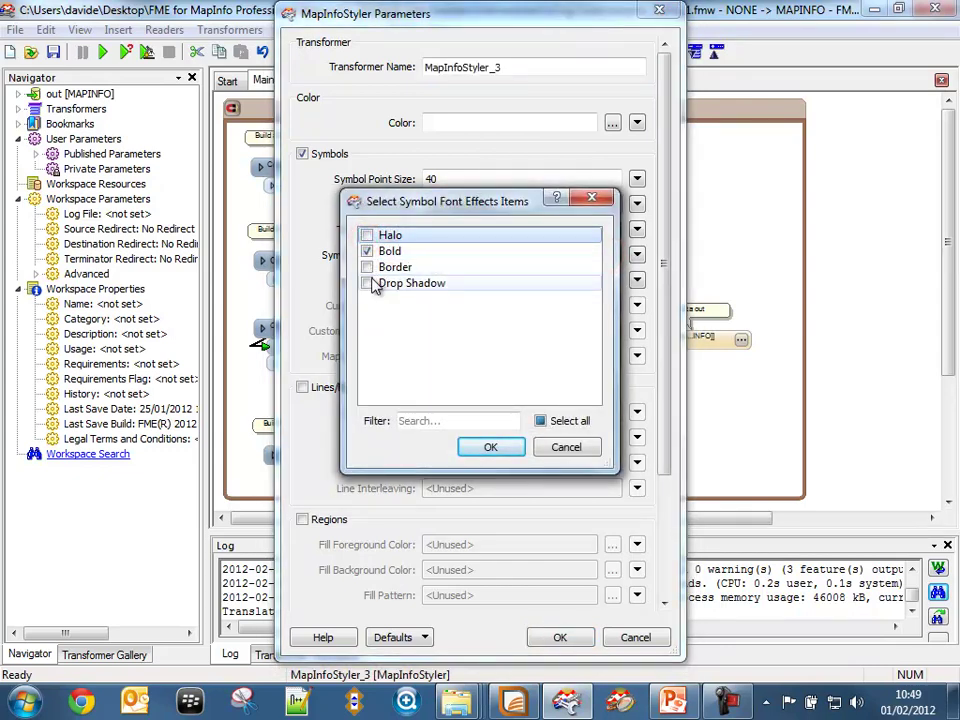
left_click(367, 283)
left_click(480, 446)
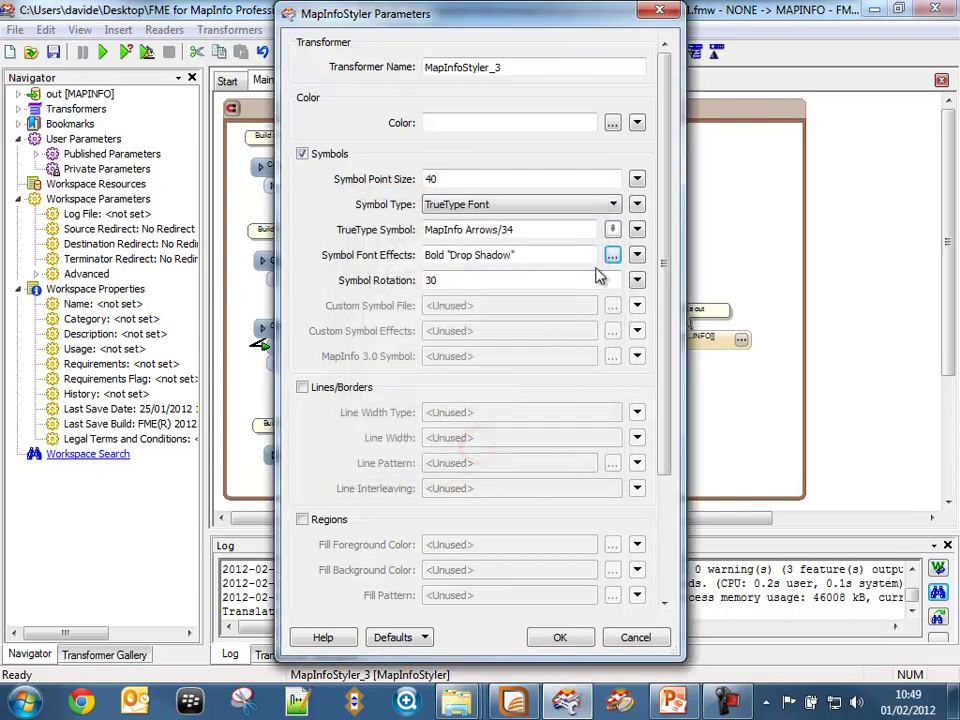
Step: Set MapInfoStyler_3's TrueType symbol to MapInfo Arrows/36 and accept the parameters
left_click(612, 231)
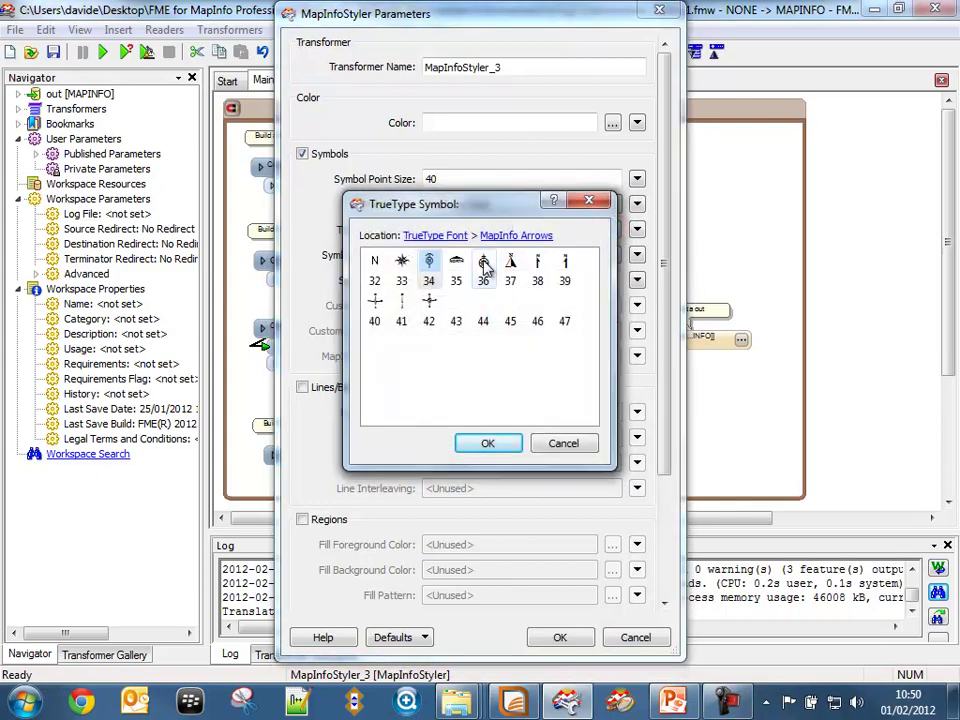
left_click(483, 262)
left_click(495, 443)
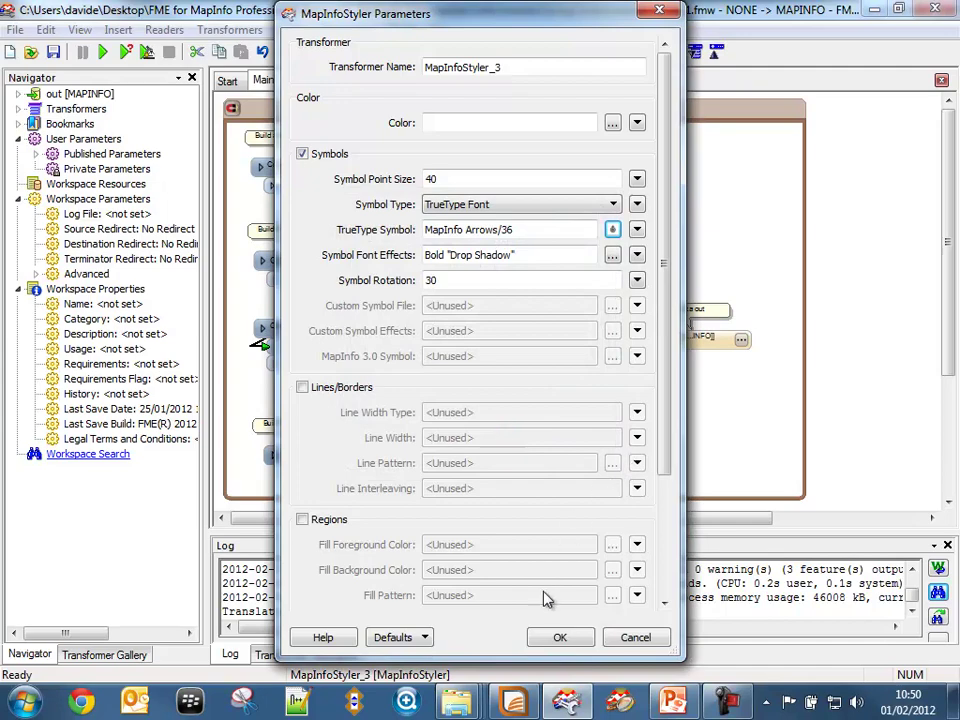
left_click(545, 637)
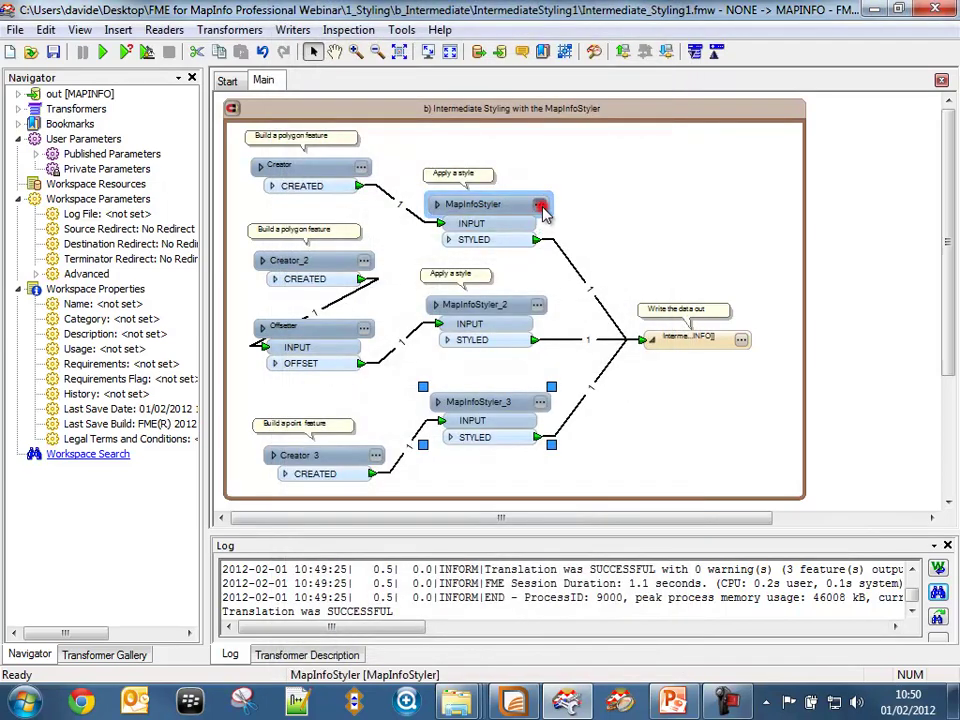
Step: Set the region fill pattern of the first MapInfoStyler to 78
left_click(540, 207)
left_click(613, 595)
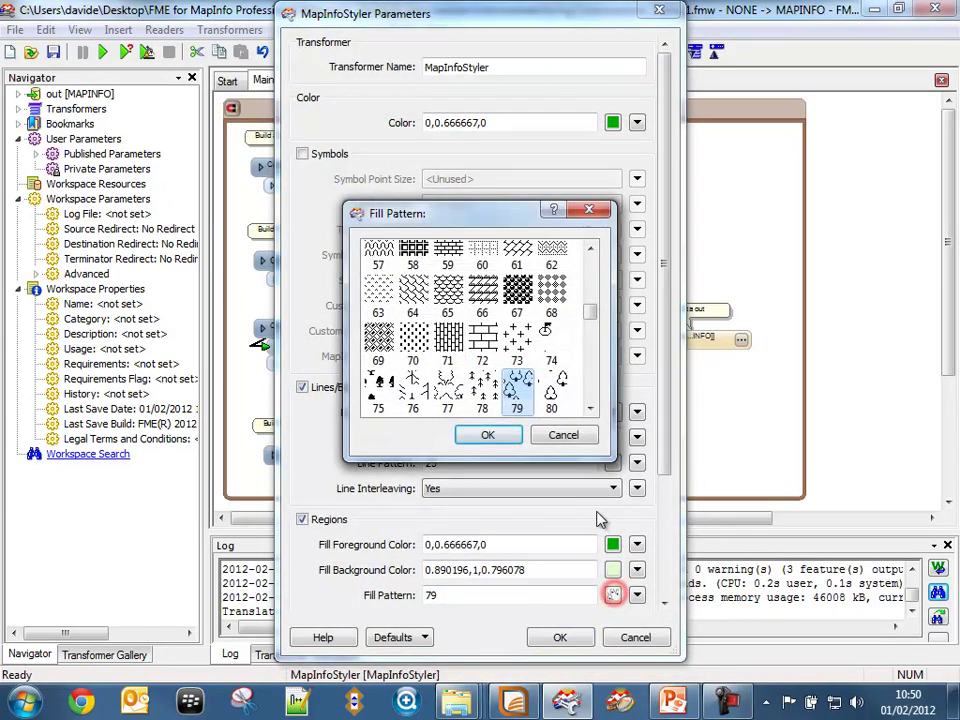
left_click(480, 390)
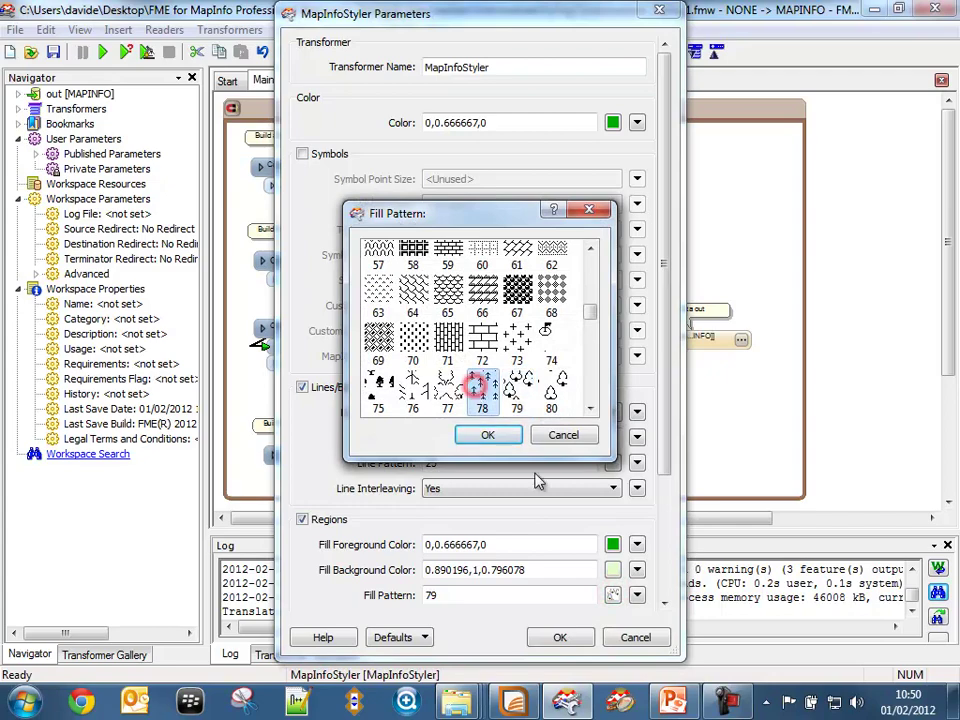
left_click(500, 435)
left_click(560, 637)
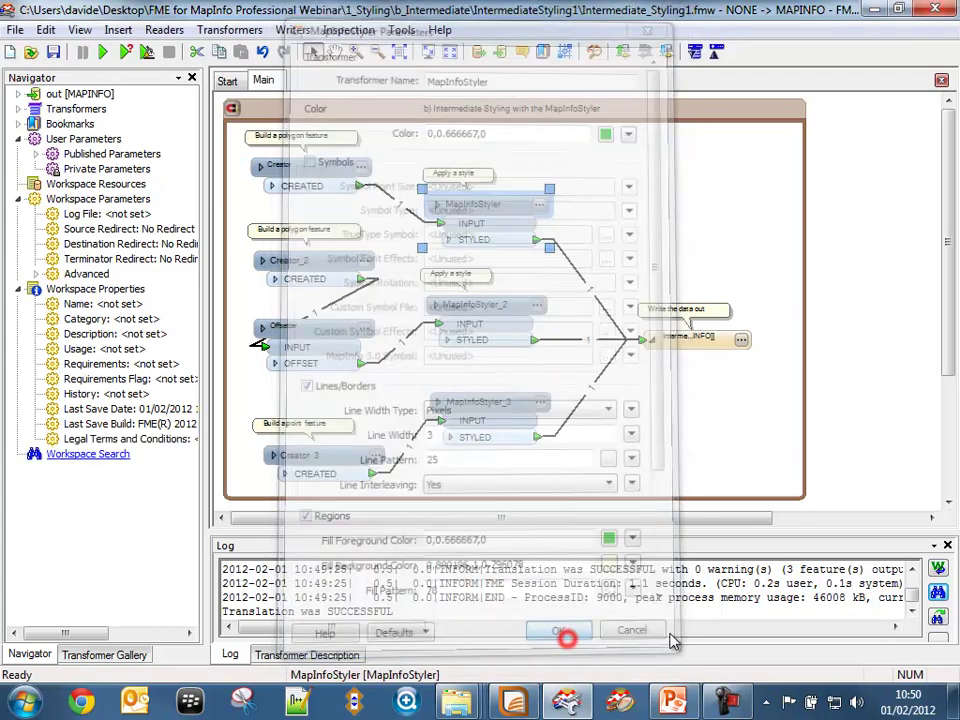
Step: Run the translation again and view the restyled map in MapInfo Professional with nothing selected
left_click(105, 54)
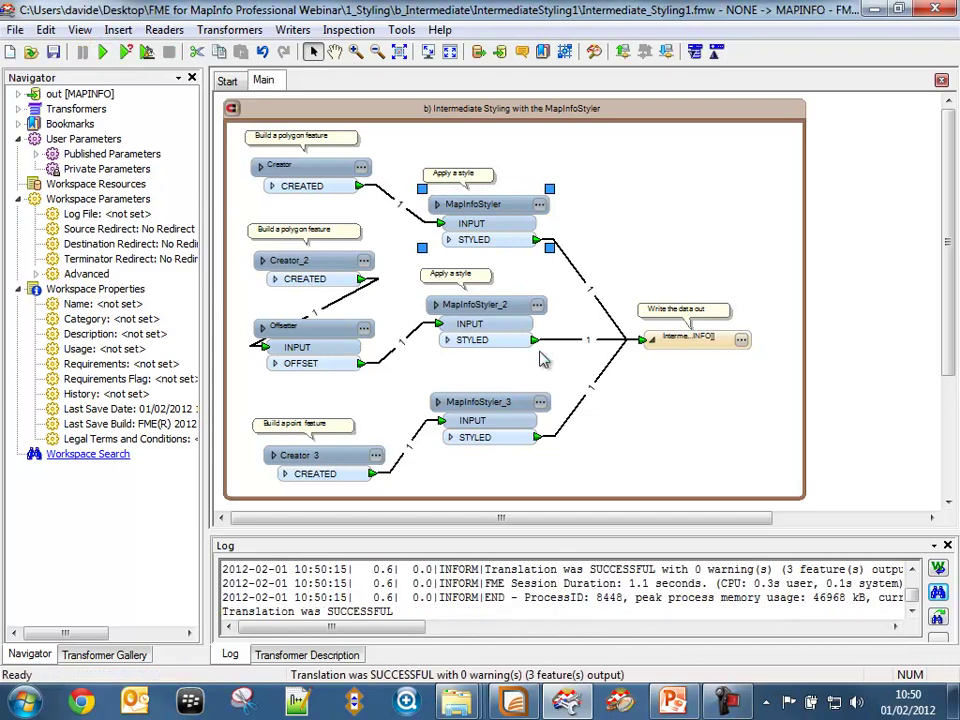
left_click(515, 703)
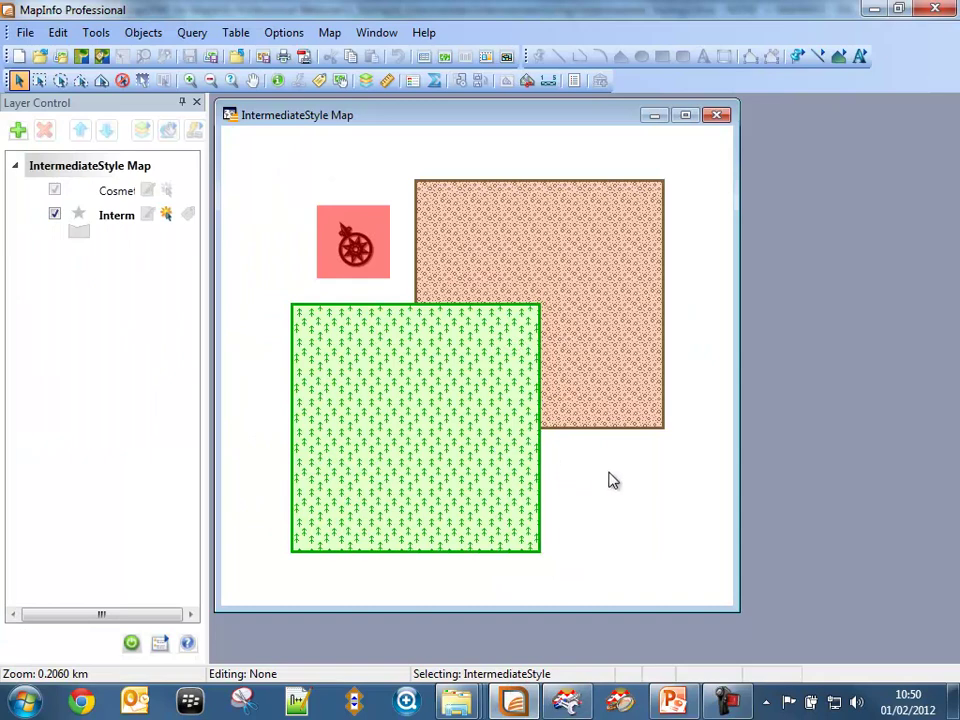
left_click(295, 257)
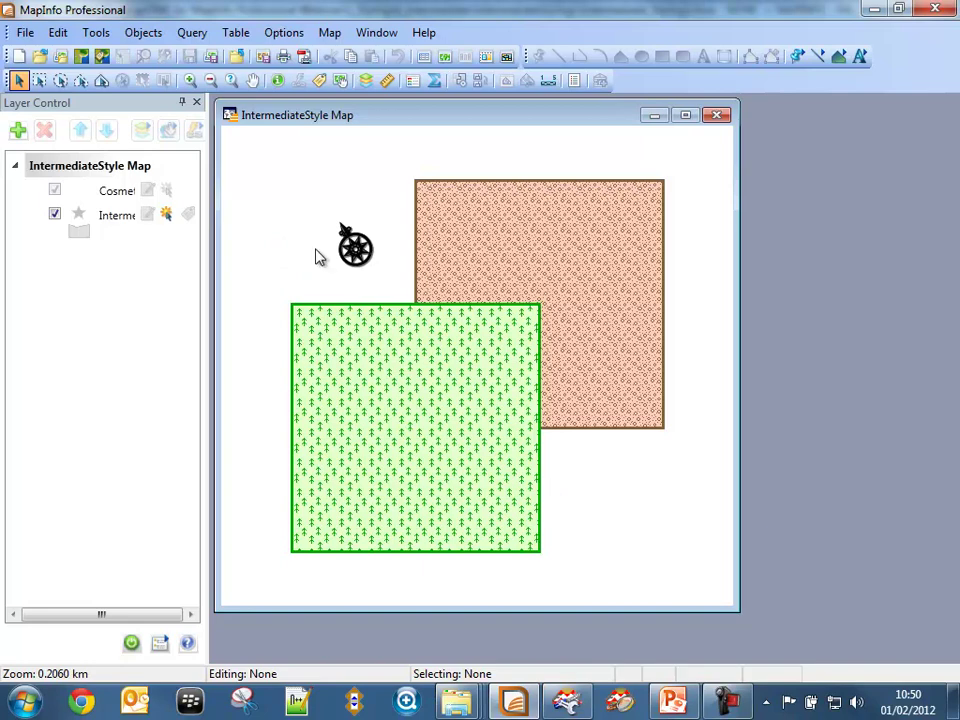
Step: Close everything open in MapInfo Professional, and close the Intermediate_Styling1 workspace in FME Workbench without saving
left_click(25, 32)
left_click(68, 225)
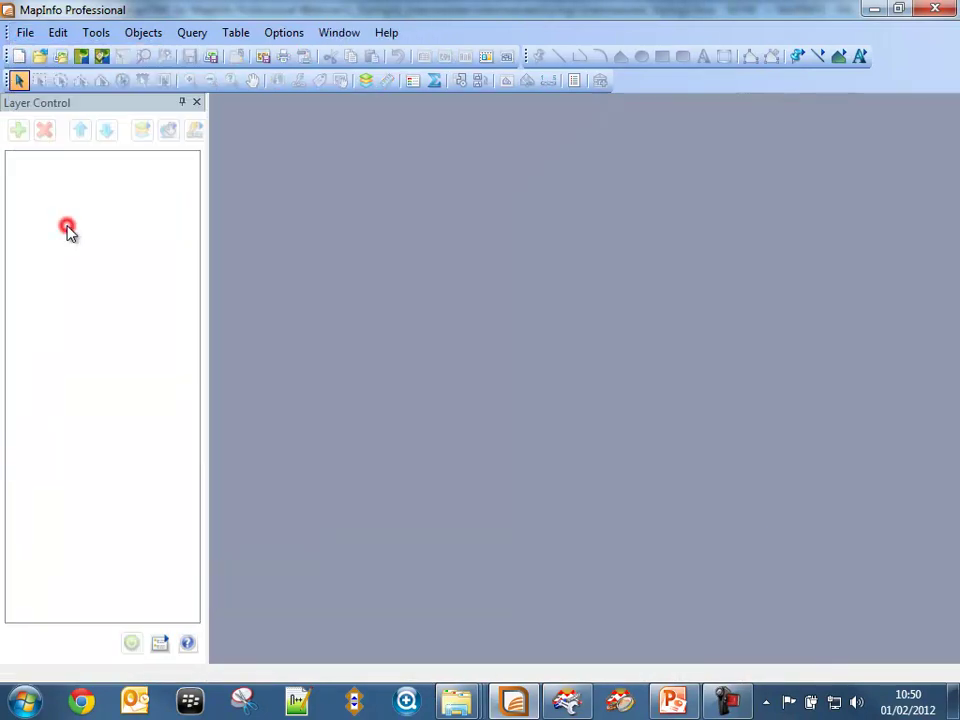
left_click(568, 704)
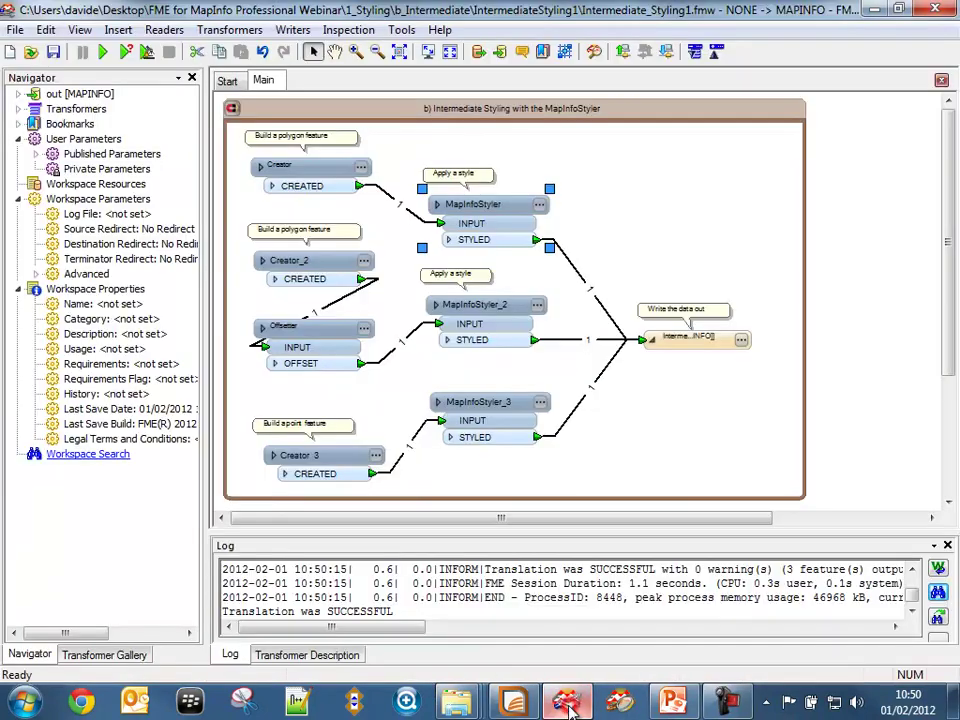
left_click(15, 29)
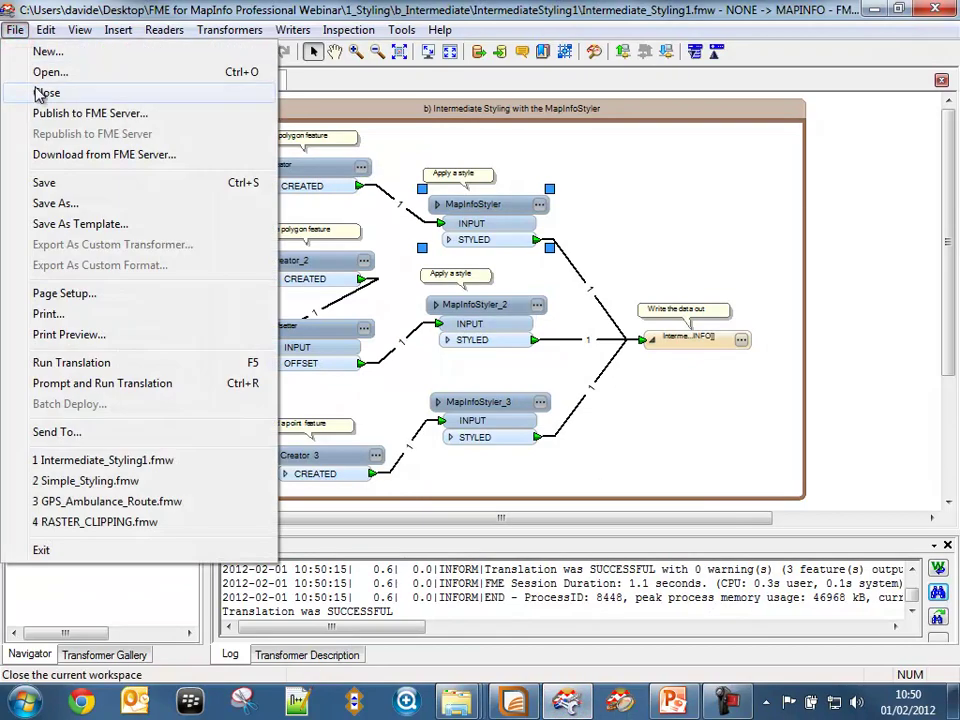
left_click(40, 93)
left_click(548, 405)
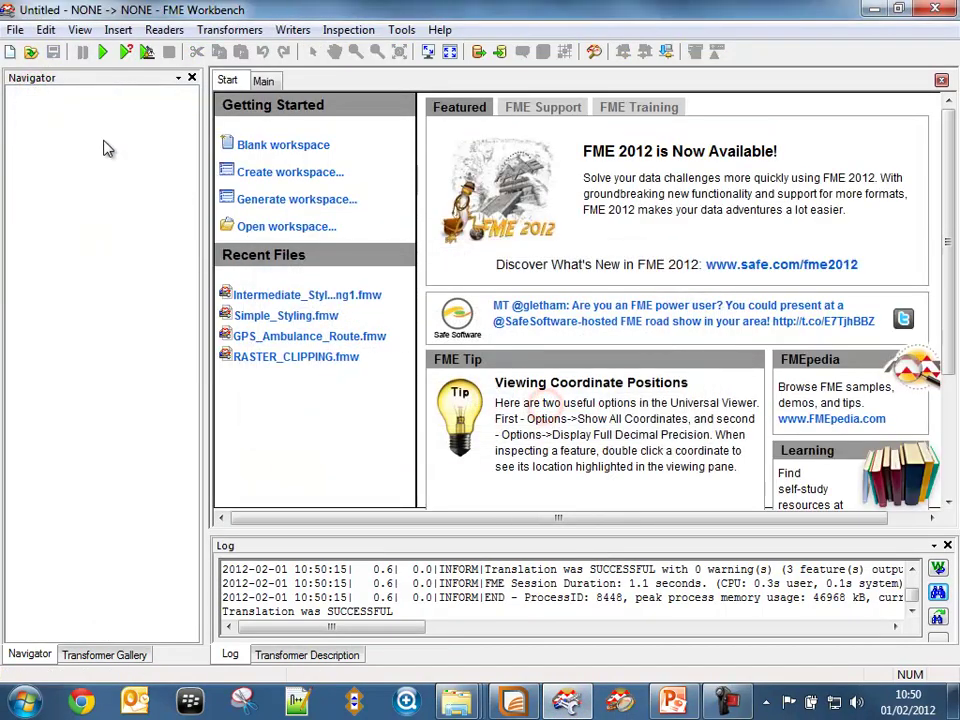
Step: Open the Intermediate_Styling2 workspace from the IntermediateStyling2 folder and fit the whole workflow on the canvas
left_click(31, 51)
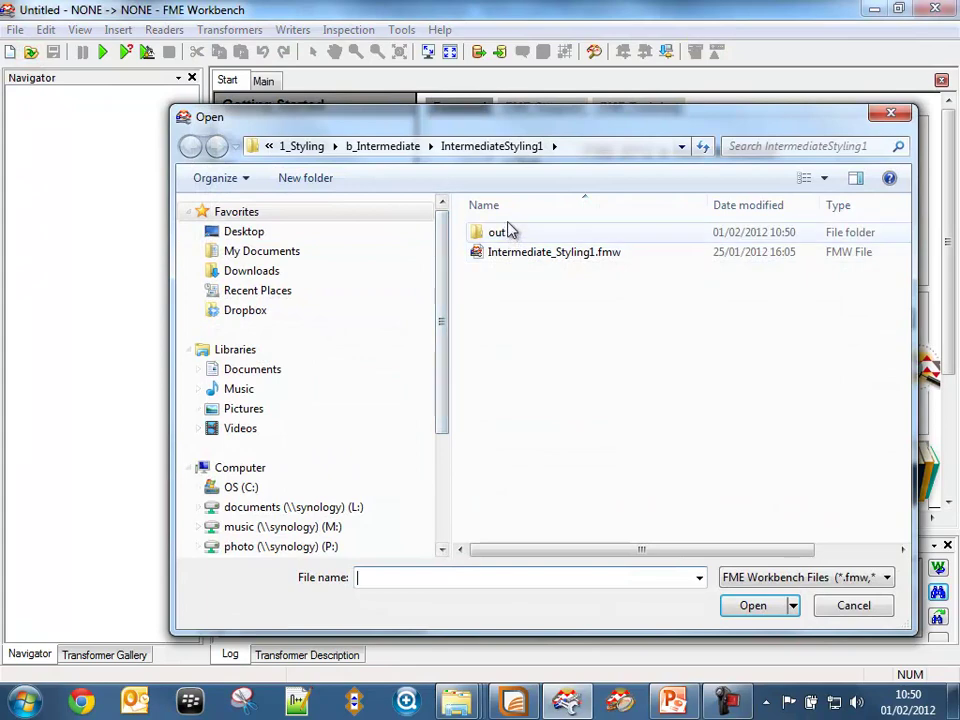
left_click(383, 146)
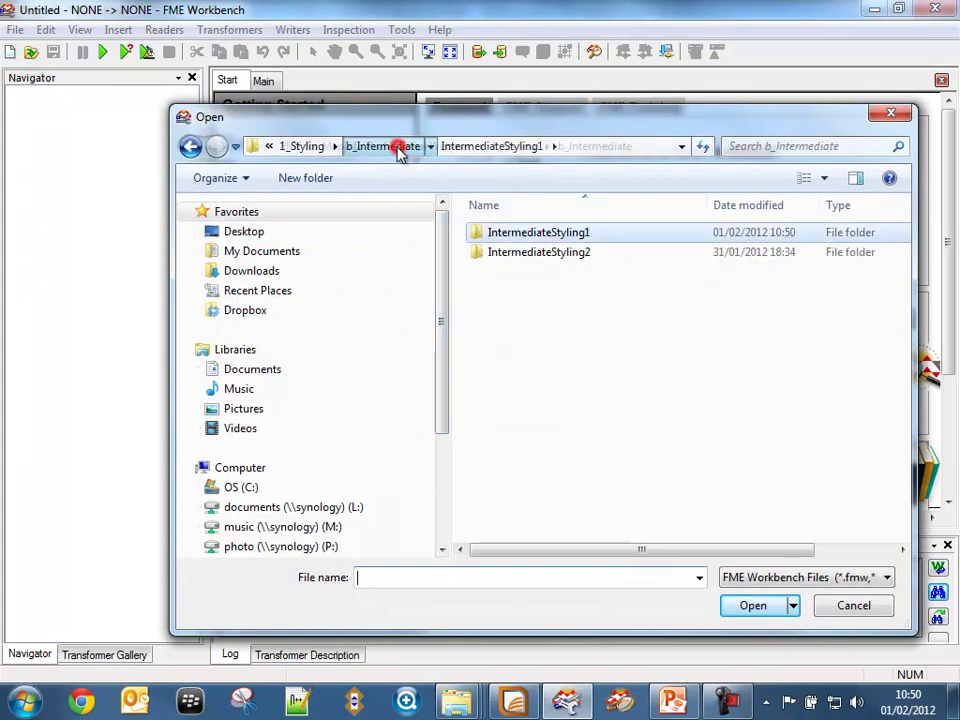
double_click(495, 253)
left_click(497, 251)
left_click(748, 614)
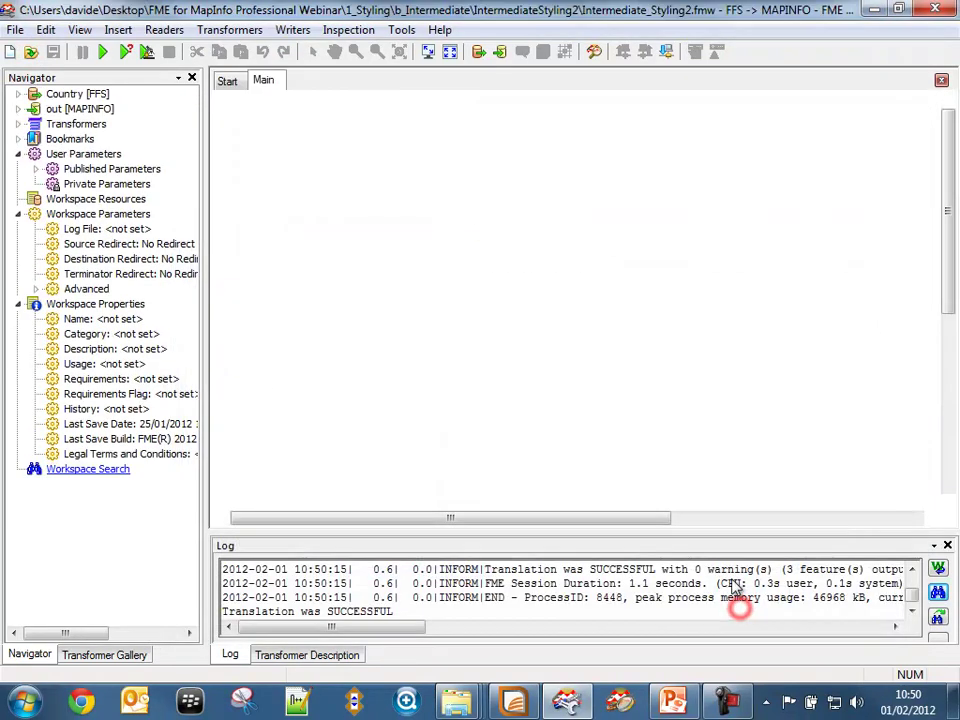
left_click(450, 51)
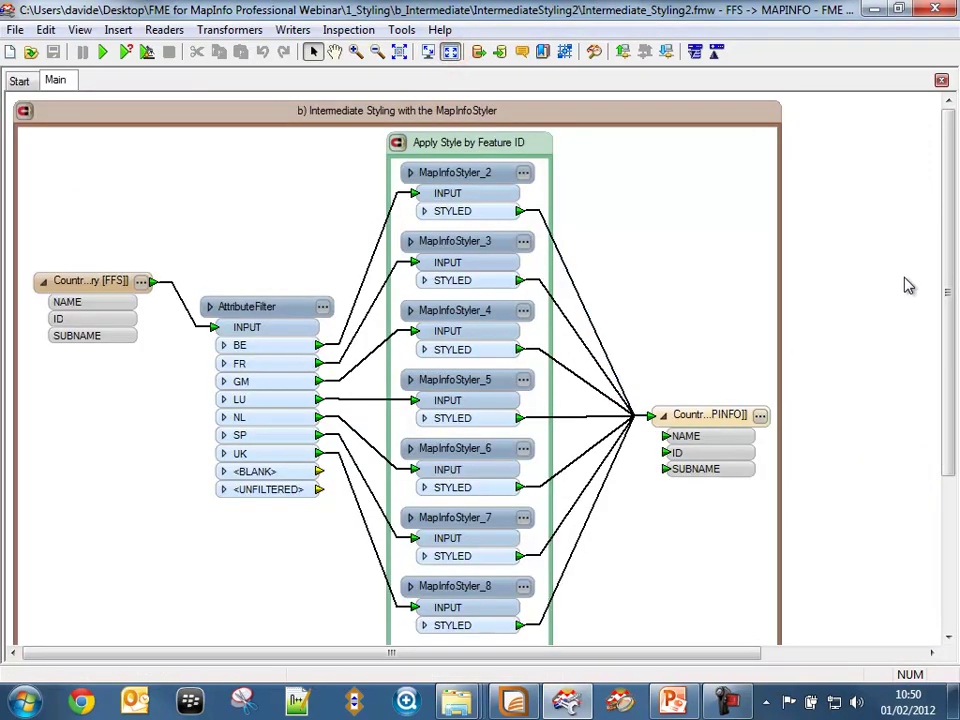
left_click(399, 51)
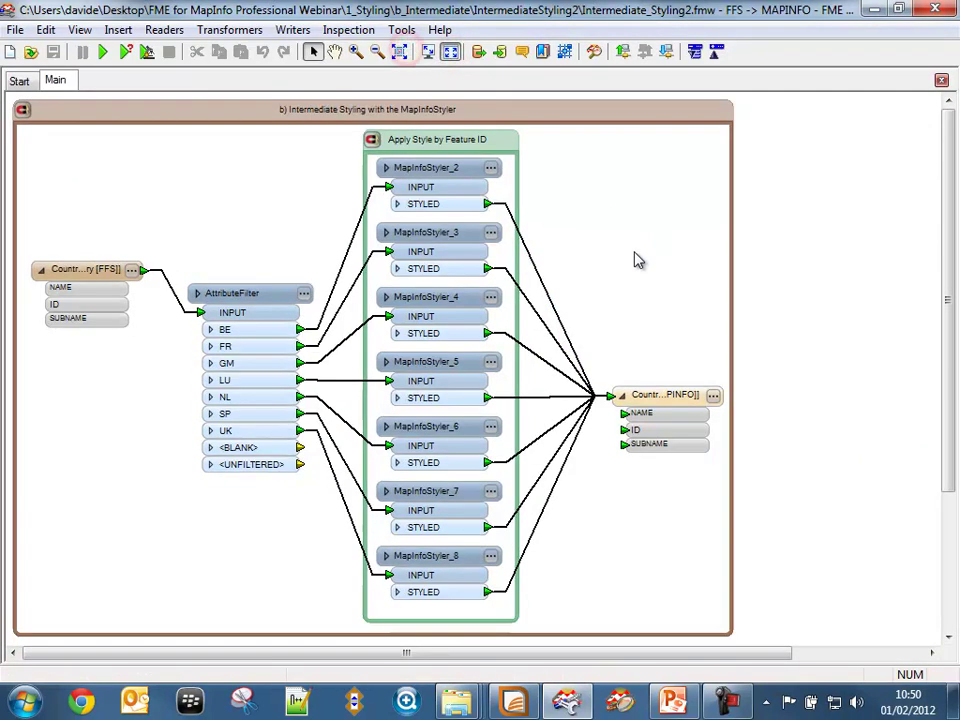
Step: Review the AttributeFilter parameters, checking the ID filter attribute and its list of possible country code values
left_click(86, 270)
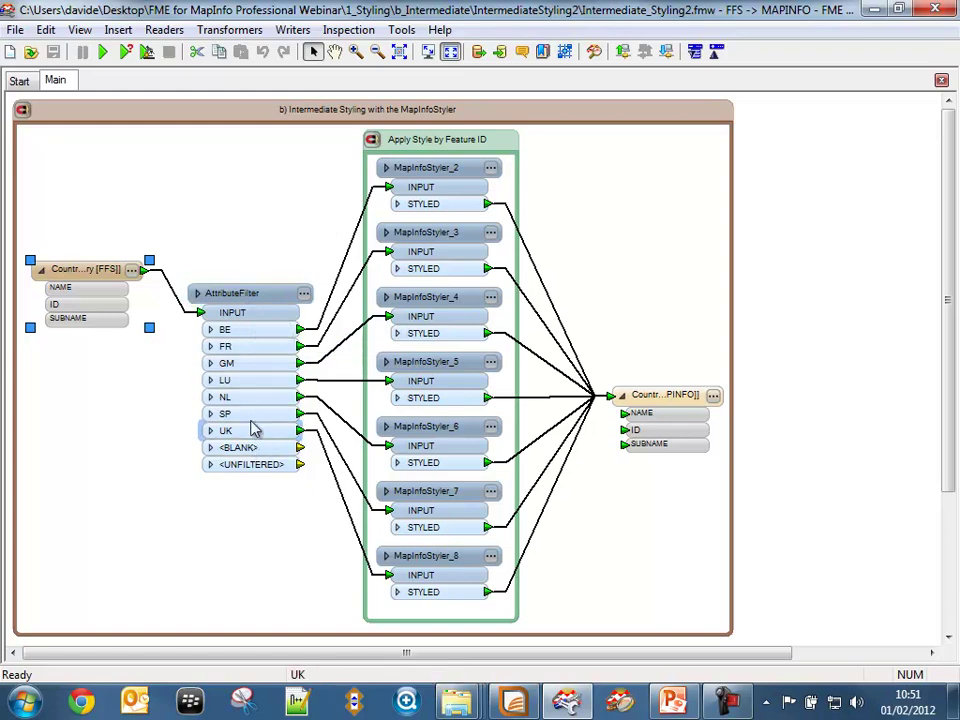
left_click(303, 295)
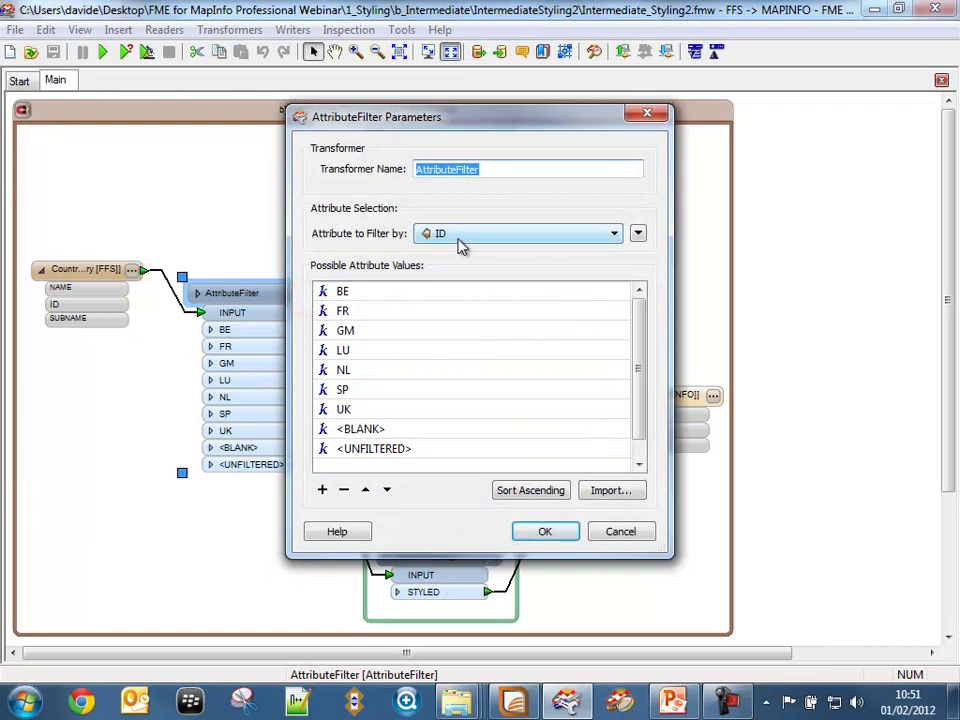
left_click(407, 290)
left_click(407, 311)
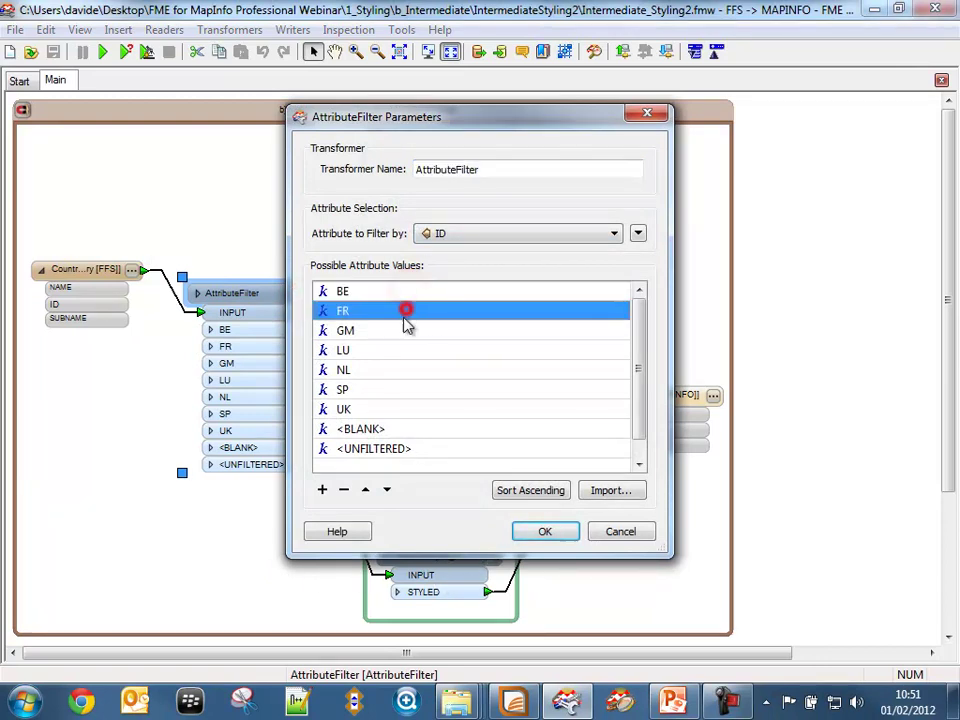
left_click(401, 331)
left_click(401, 351)
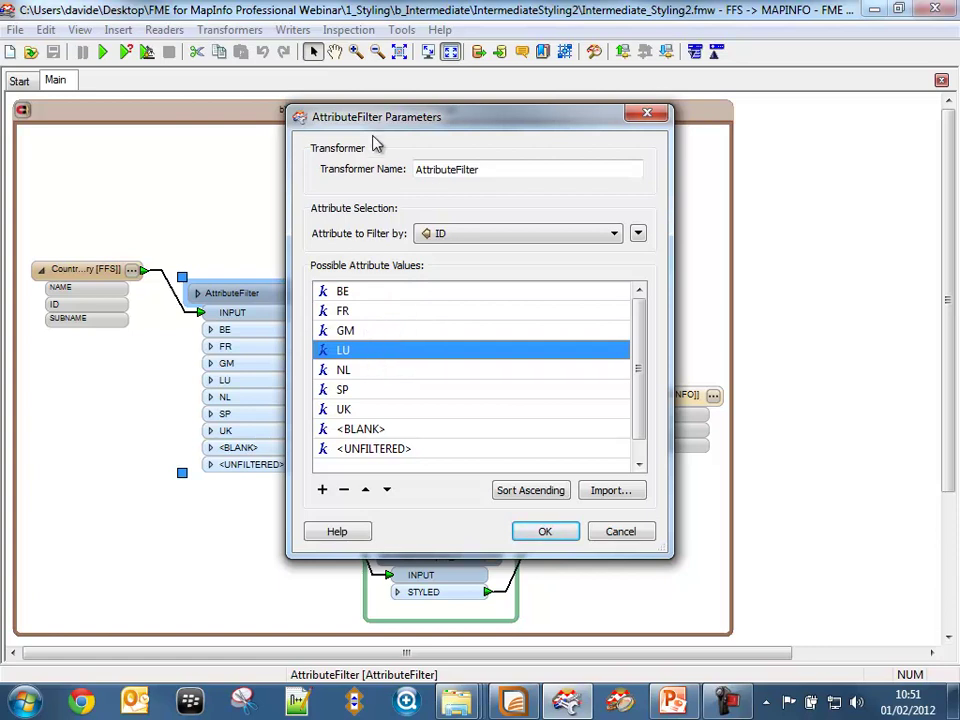
left_click_drag(380, 122, 437, 128)
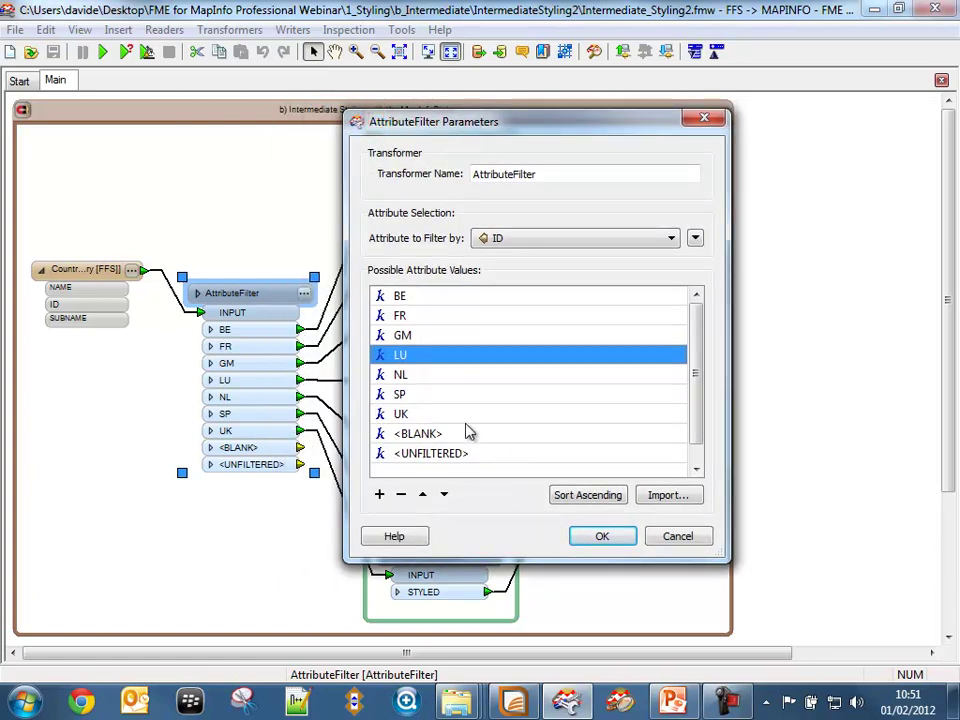
left_click(435, 296)
left_click(444, 315)
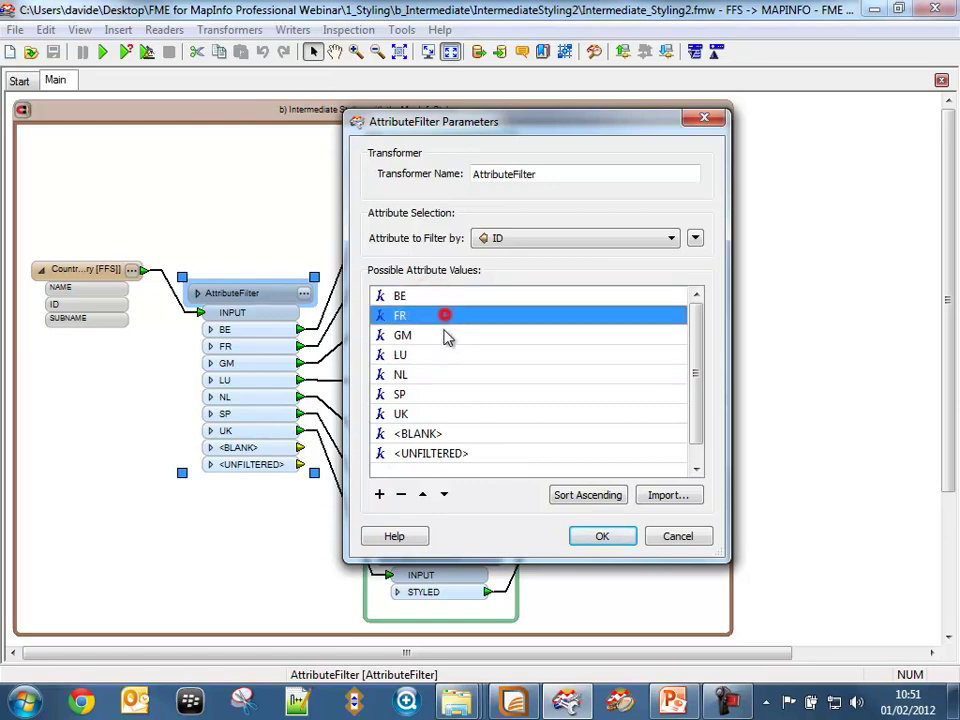
left_click(446, 335)
left_click(612, 536)
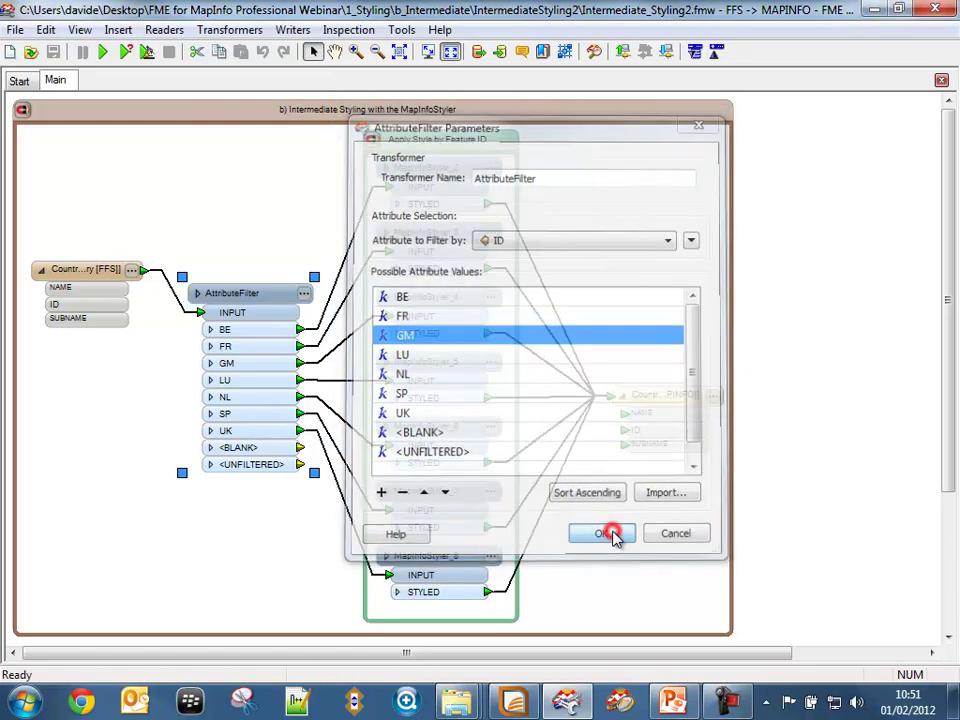
Step: Inspect the source Country feature type in FME Universal Viewer, looking closely at the United Kingdom and northern France
left_click(86, 275)
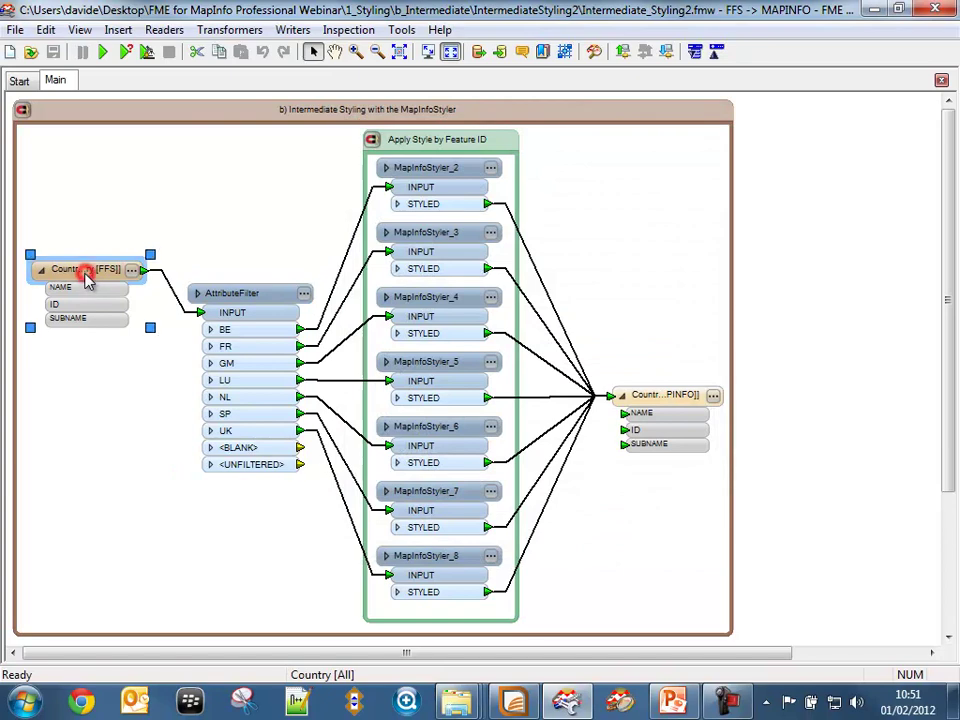
right_click(86, 278)
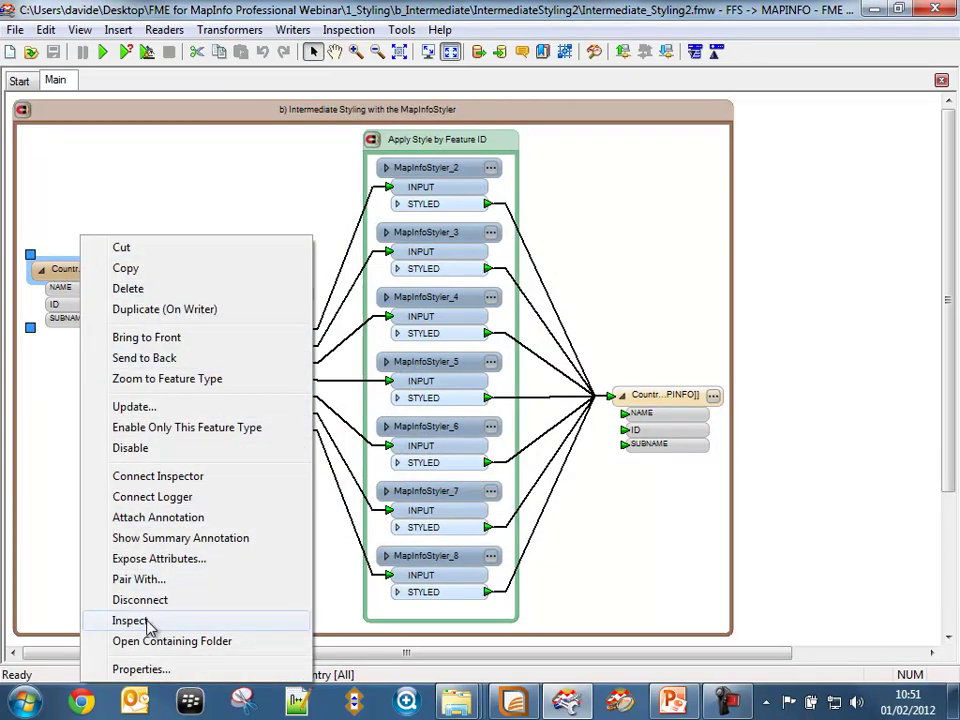
left_click(130, 621)
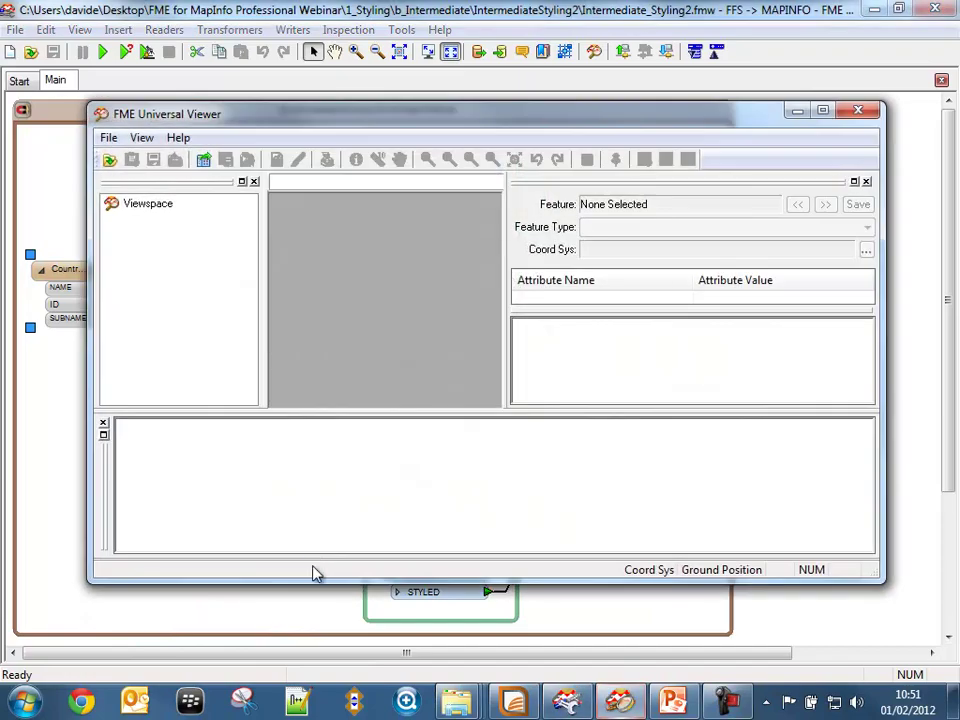
left_click(535, 391)
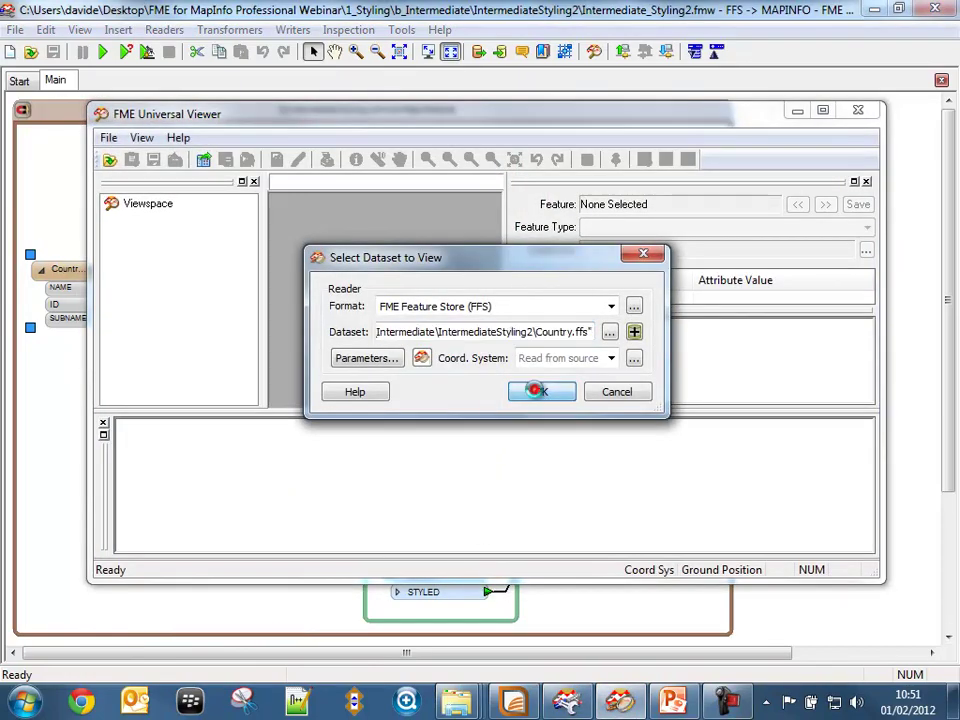
left_click(427, 161)
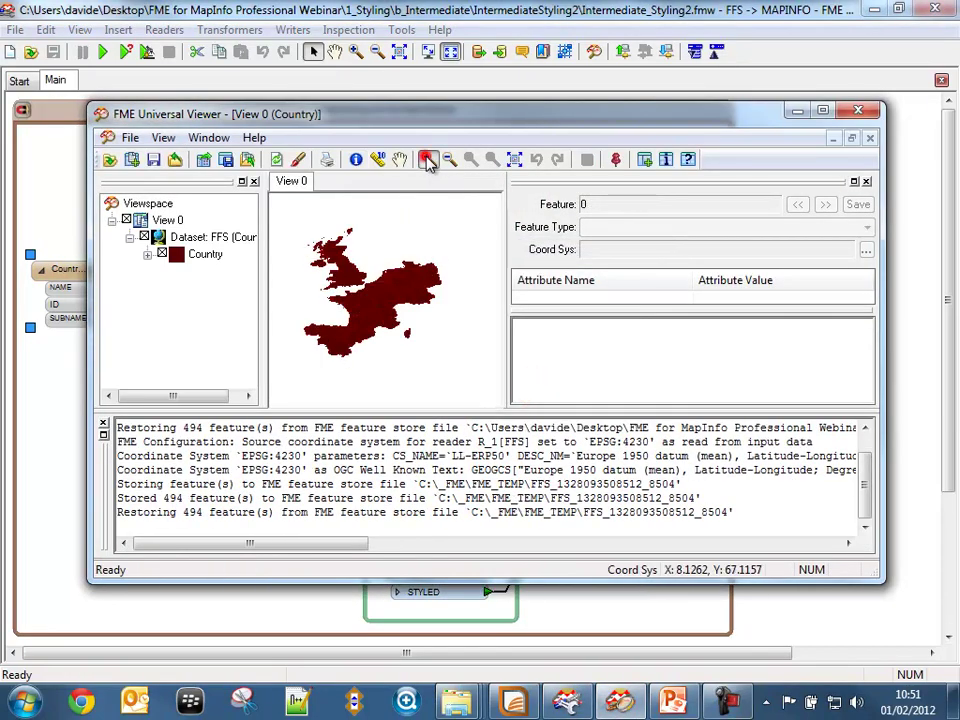
left_click_drag(316, 339, 401, 222)
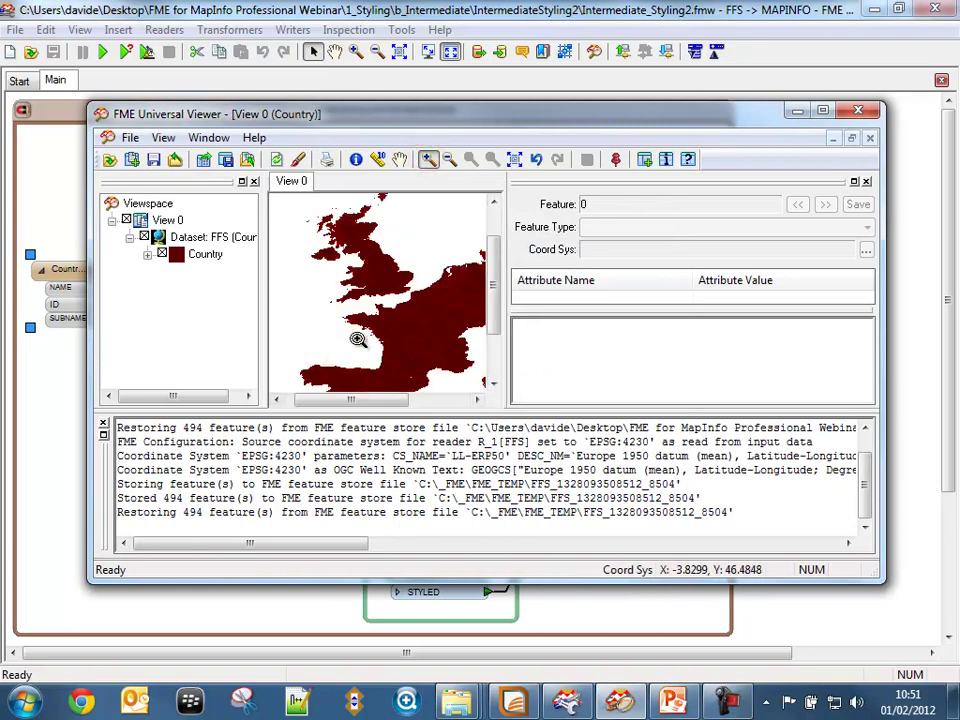
left_click_drag(357, 339, 455, 230)
Step: Query the England polygon and a region in central France, examining their ID, NAME and SUBNAME attributes in the enlarged viewer
left_click(355, 160)
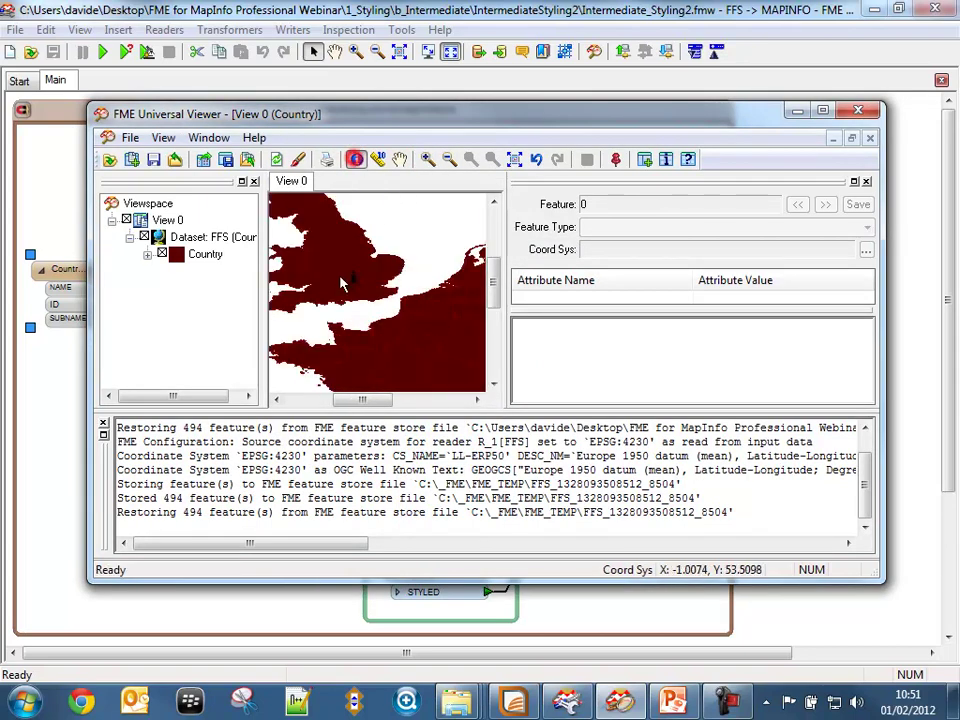
left_click(338, 284)
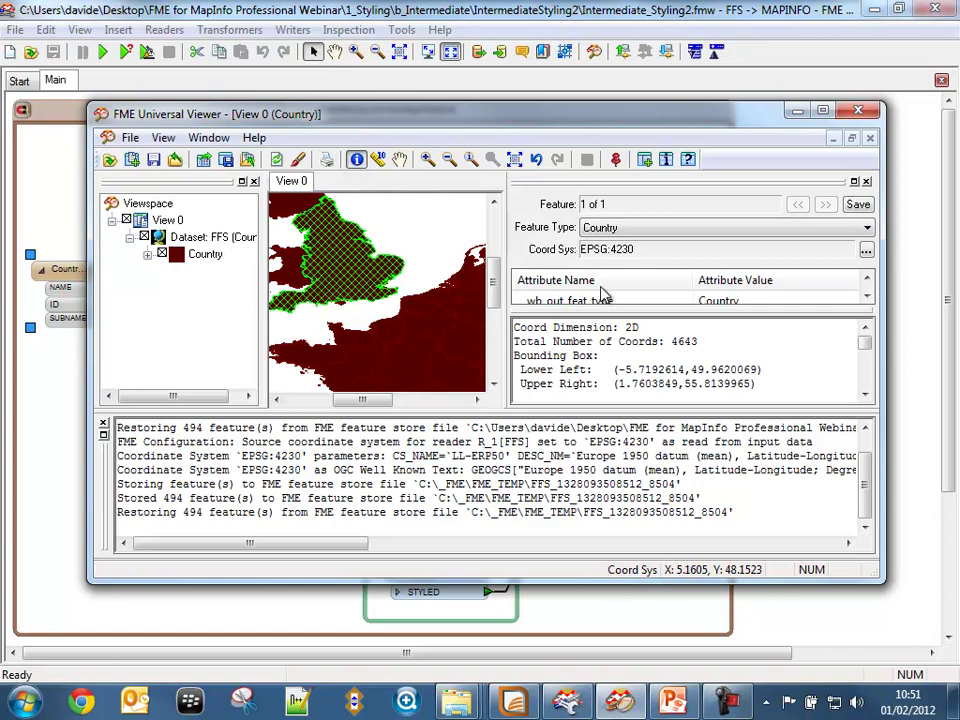
double_click(698, 114)
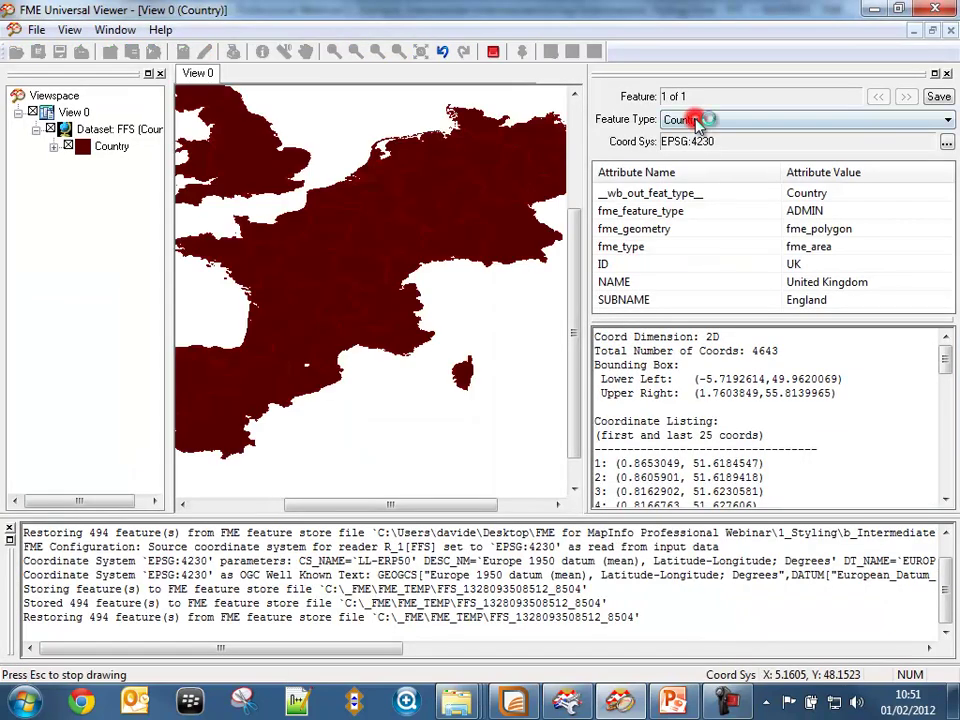
left_click(804, 264)
left_click(840, 283)
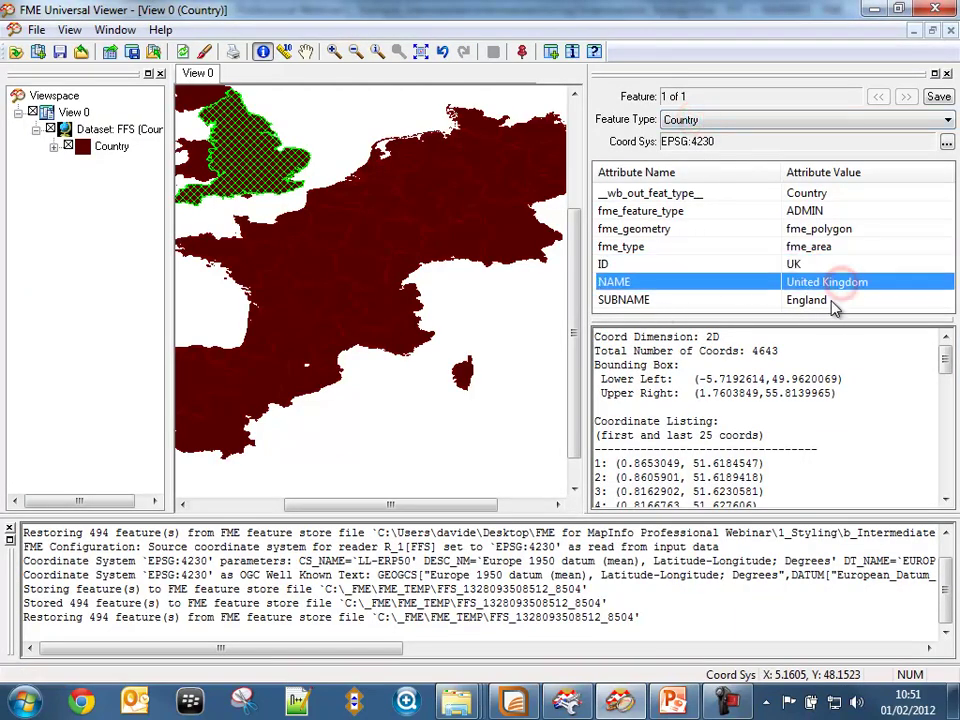
left_click(832, 302)
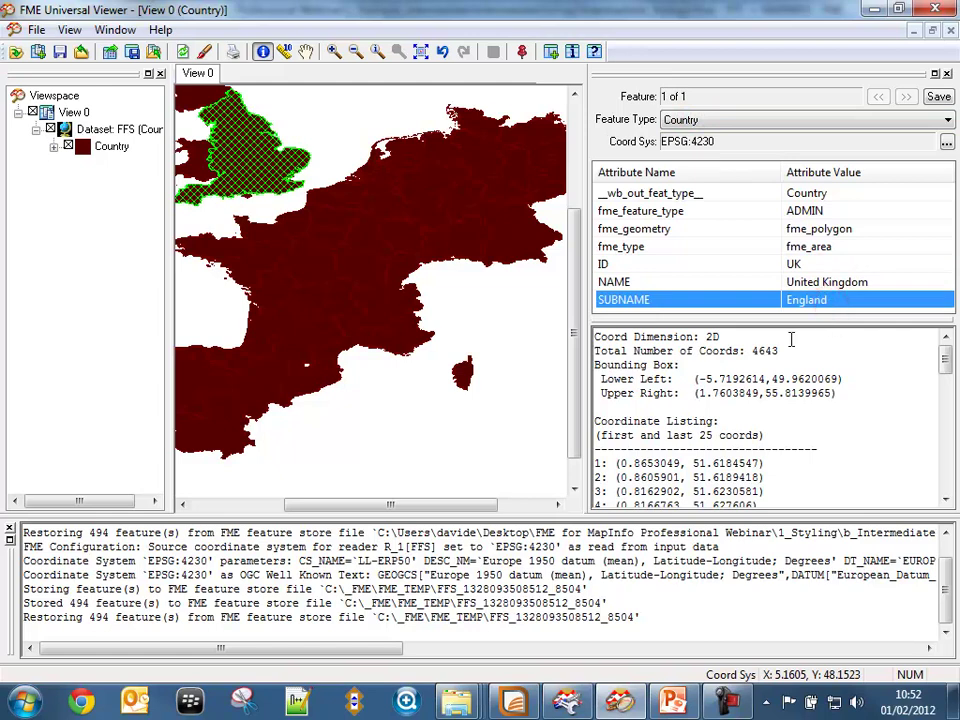
left_click(341, 299)
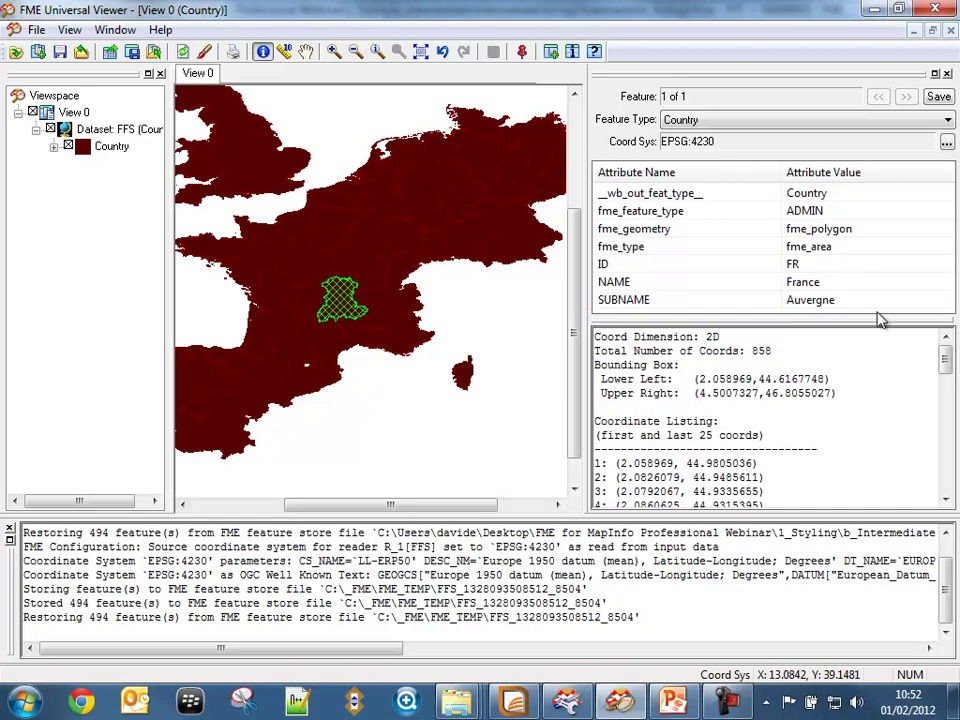
Step: Return to FME Workbench and review the line and region fill parameters of MapInfoStyler_2 and MapInfoStyler_8
key("alt+Tab")
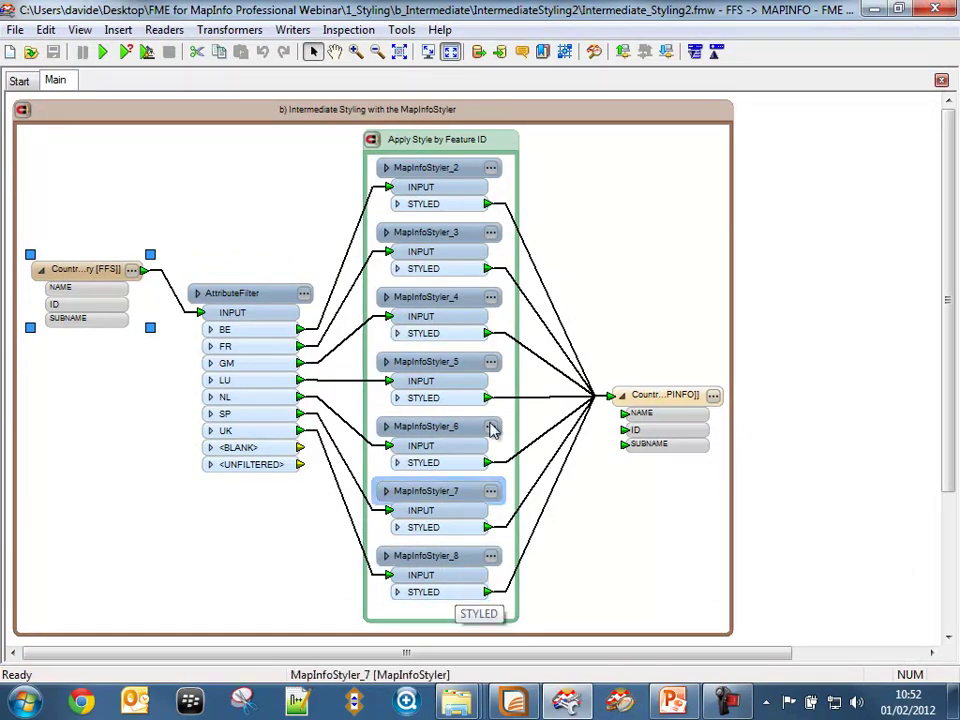
left_click(493, 169)
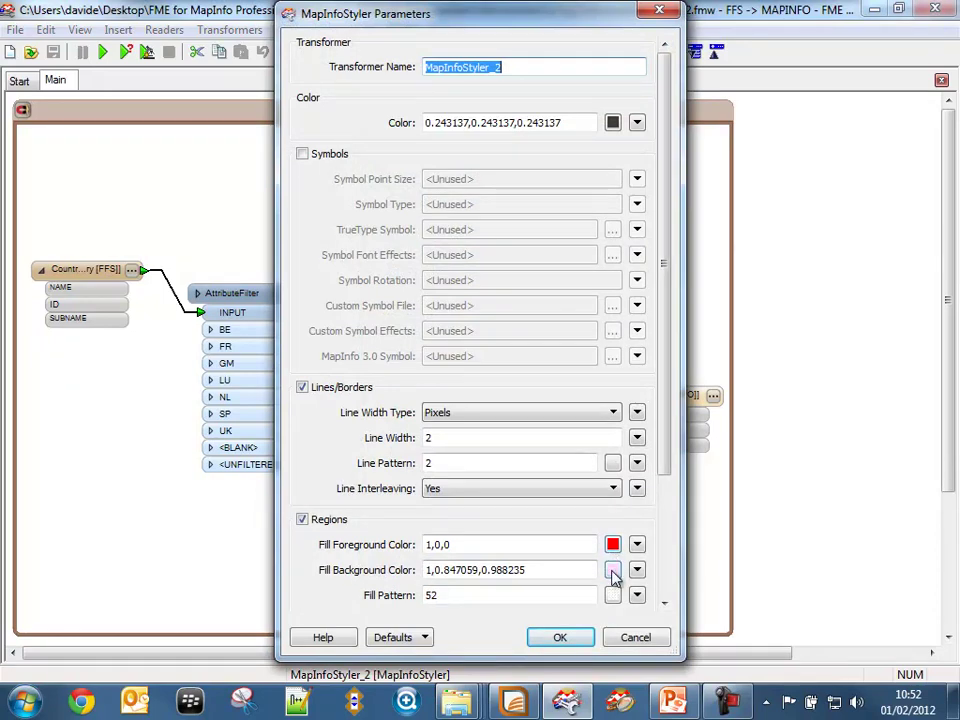
left_click(579, 640)
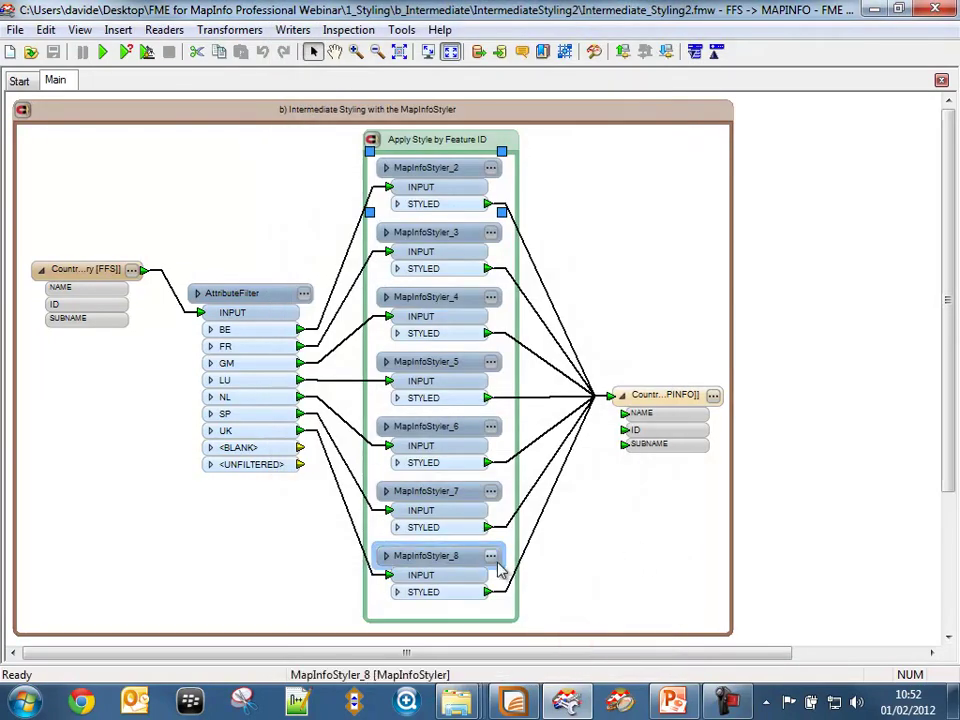
left_click(492, 558)
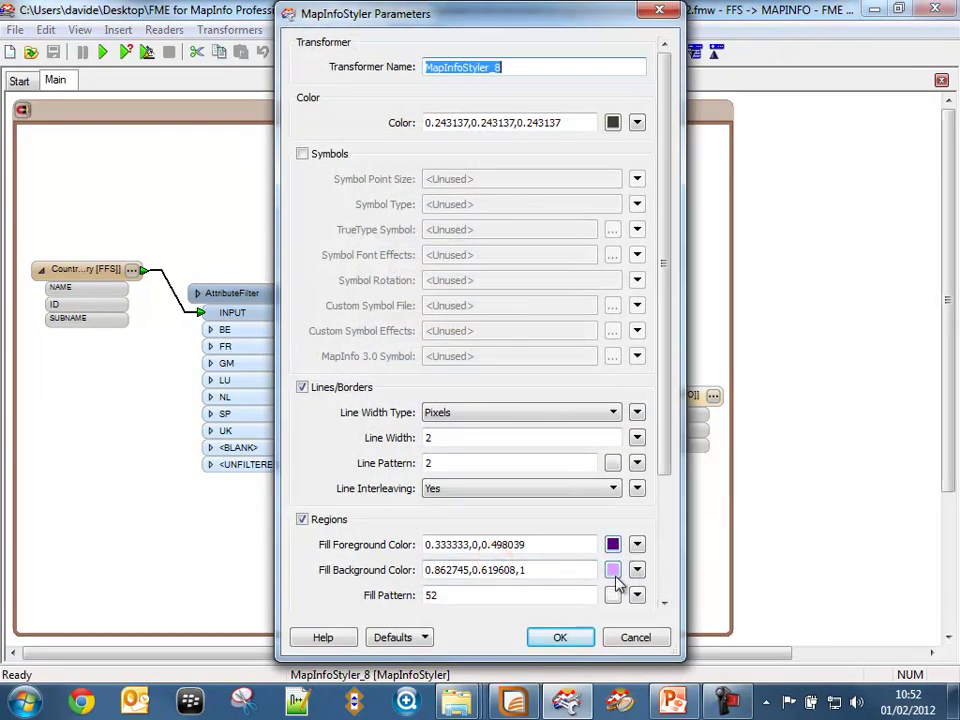
left_click(572, 637)
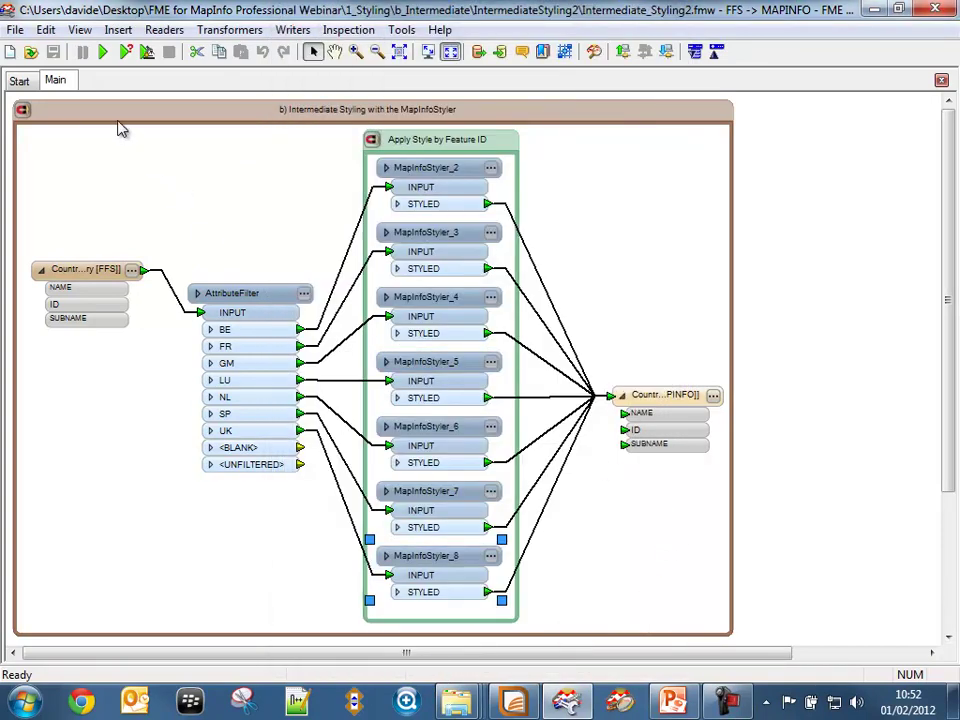
Step: Run the translation and open the folder containing the output Country table
left_click(103, 52)
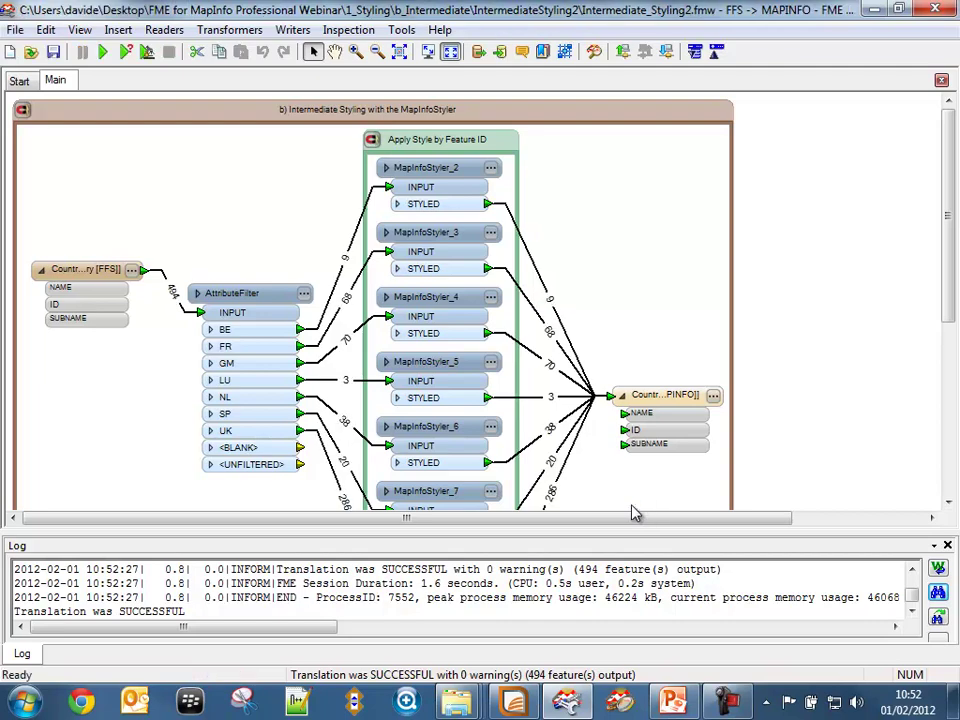
right_click(667, 400)
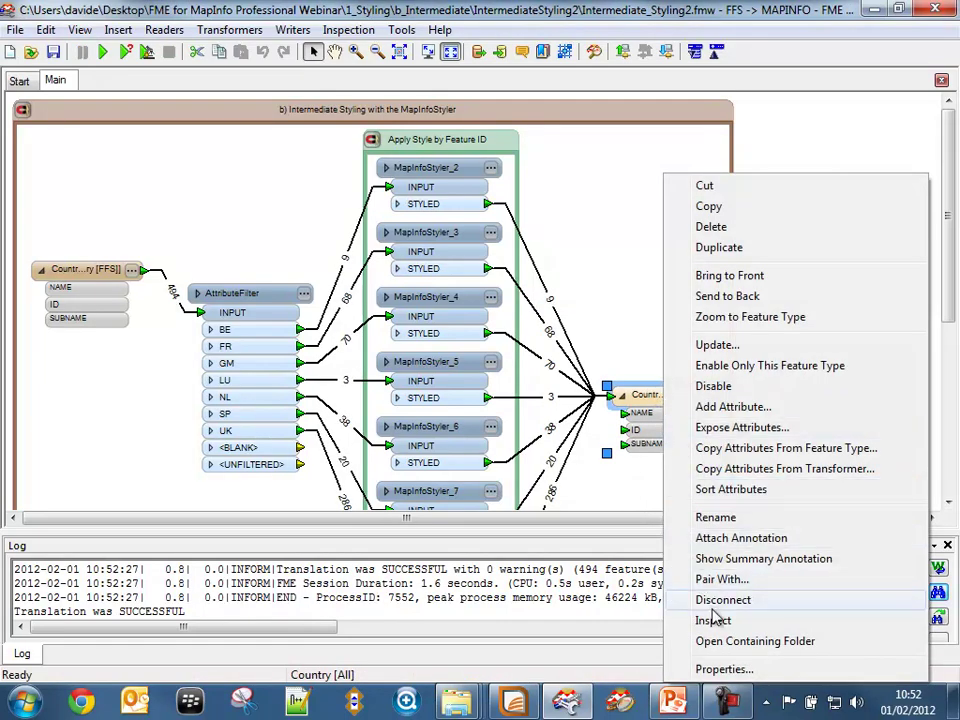
left_click(724, 641)
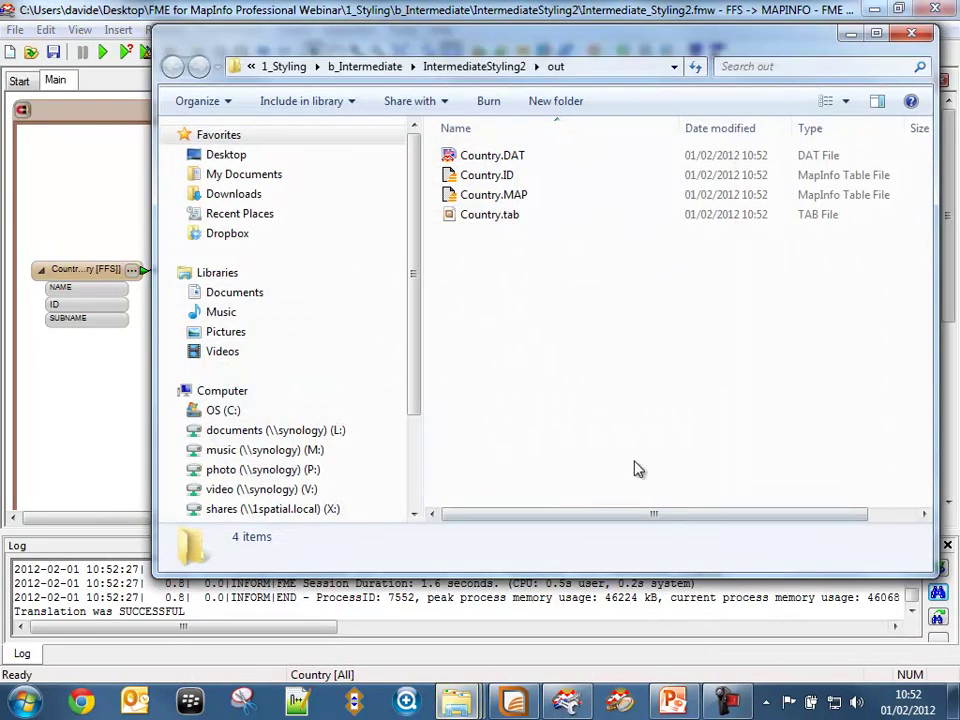
Step: Load Country.tab into MapInfo Professional and display it in a new, maximized map window
left_click_drag(497, 223, 559, 541)
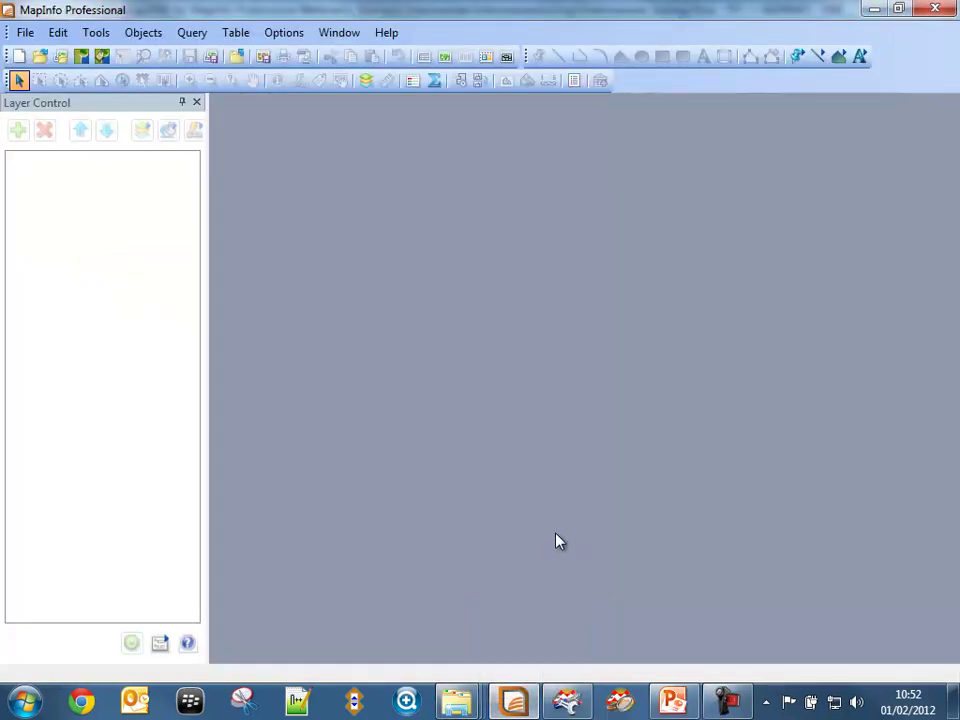
left_click(339, 32)
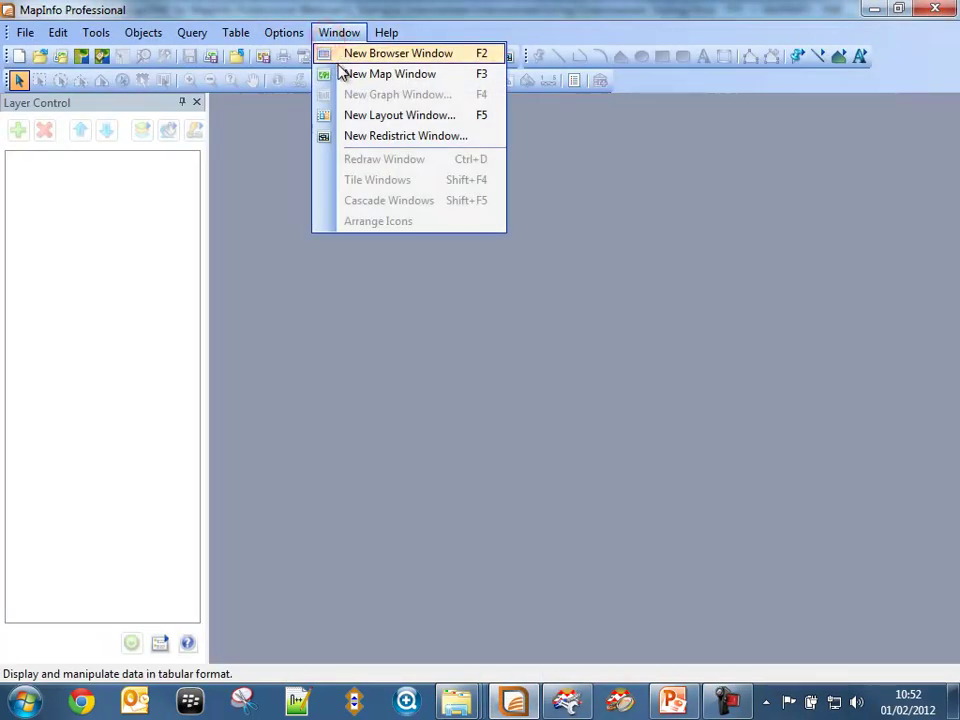
left_click(338, 71)
double_click(424, 117)
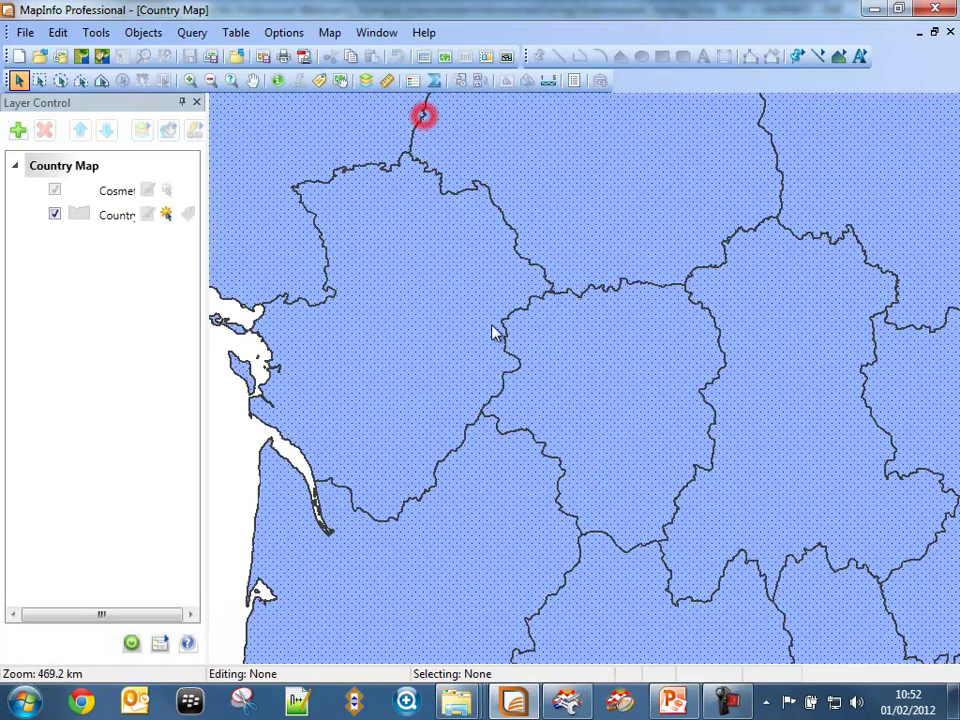
Step: View the styled polygons of all countries in the Country map, from the northern UK down to Spain
scroll(534, 372, "down", 3)
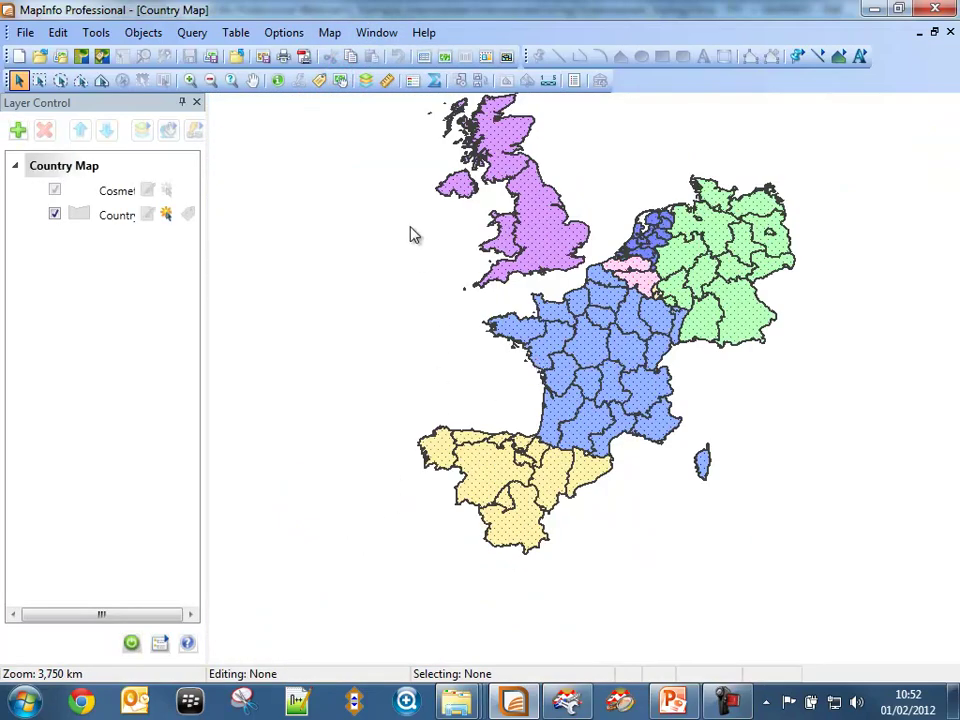
left_click(253, 80)
left_click_drag(604, 221, 564, 281)
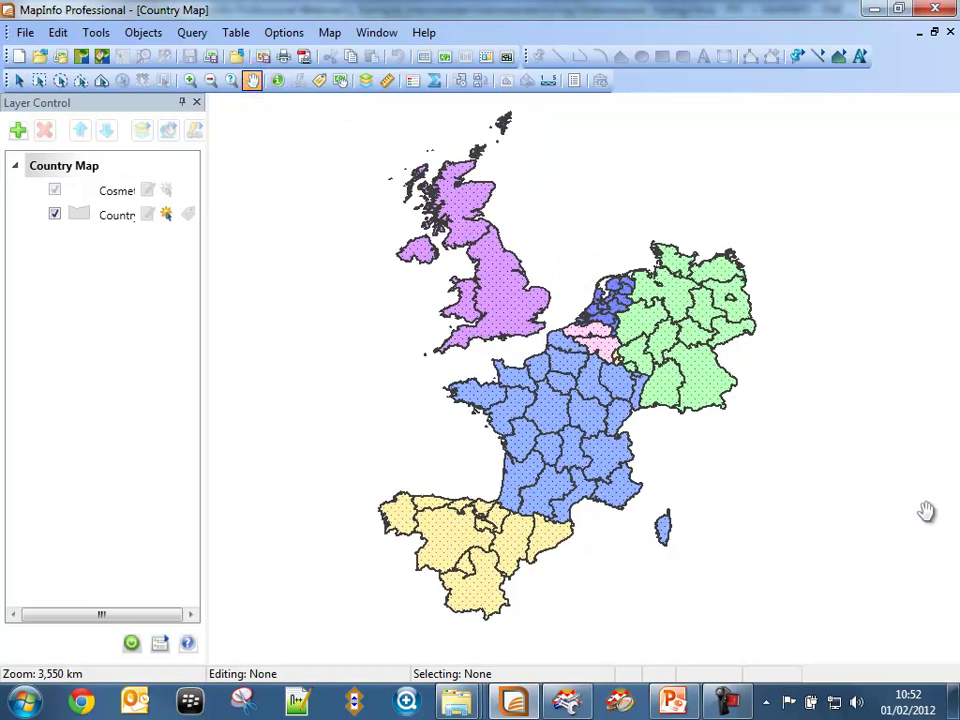
Step: Switch to PowerPoint, run the slide show from the Intermediate MapInfo Styling slide and advance to the Advanced MapInfo Styling slide
left_click(874, 9)
left_click(120, 10)
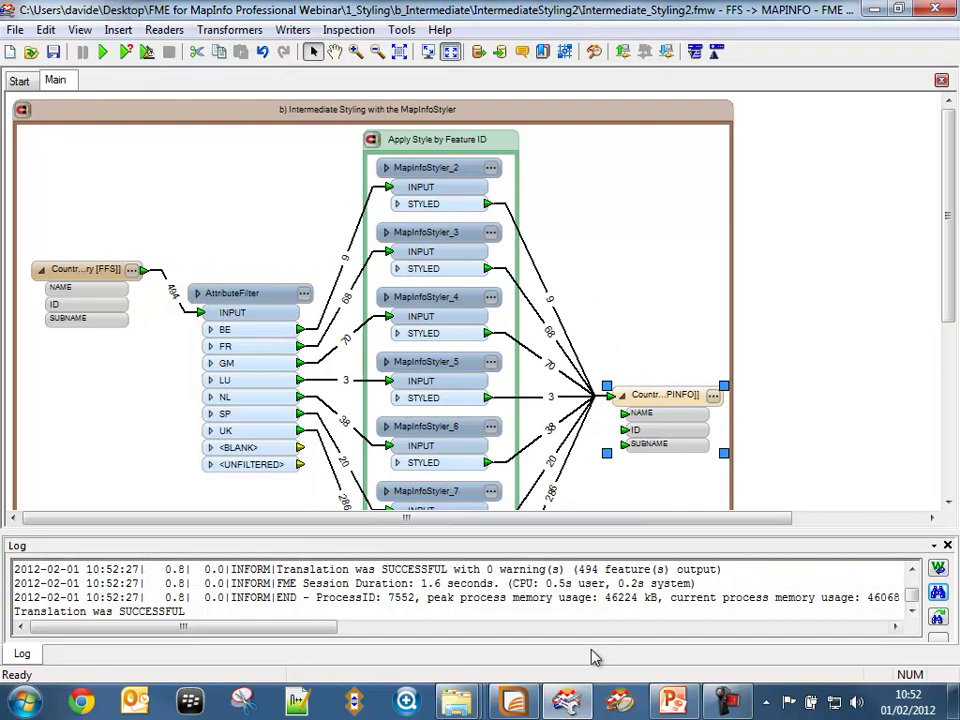
left_click(672, 702)
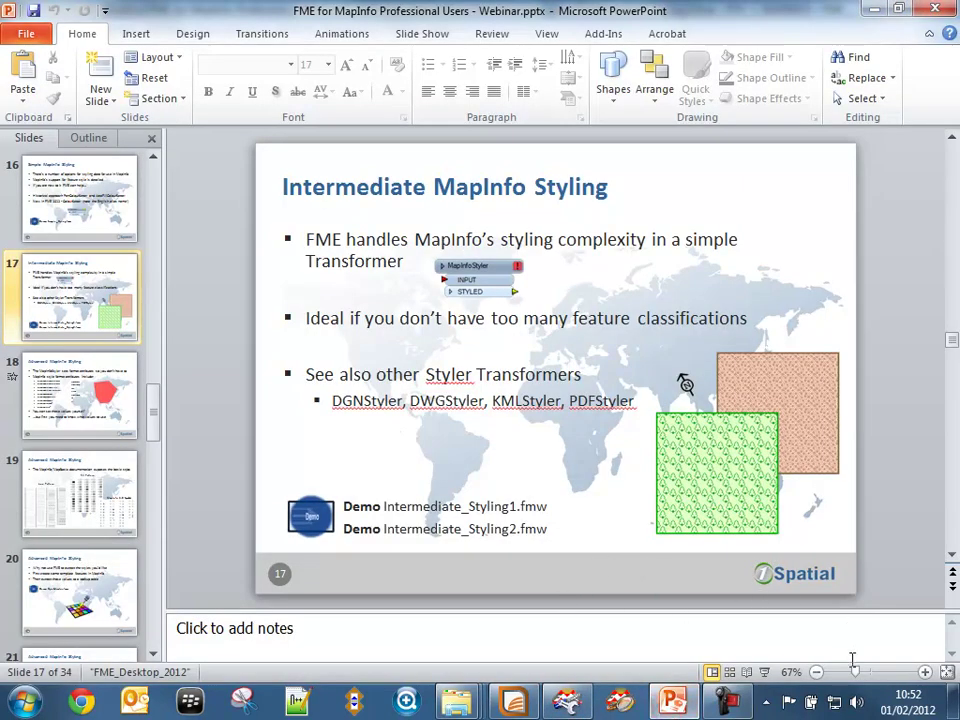
left_click(764, 672)
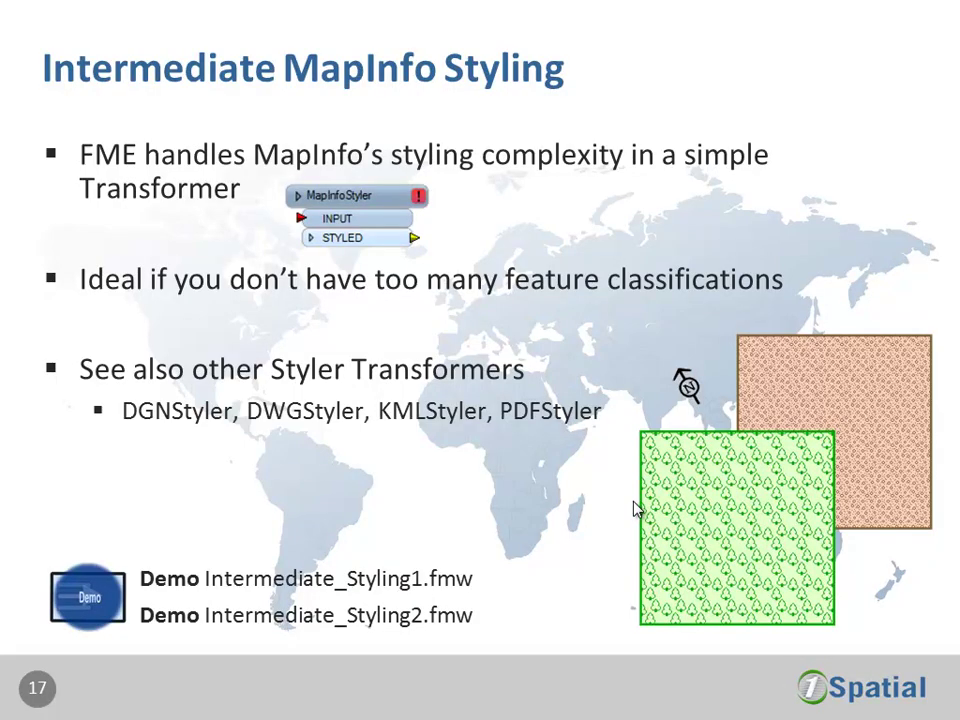
left_click(633, 509)
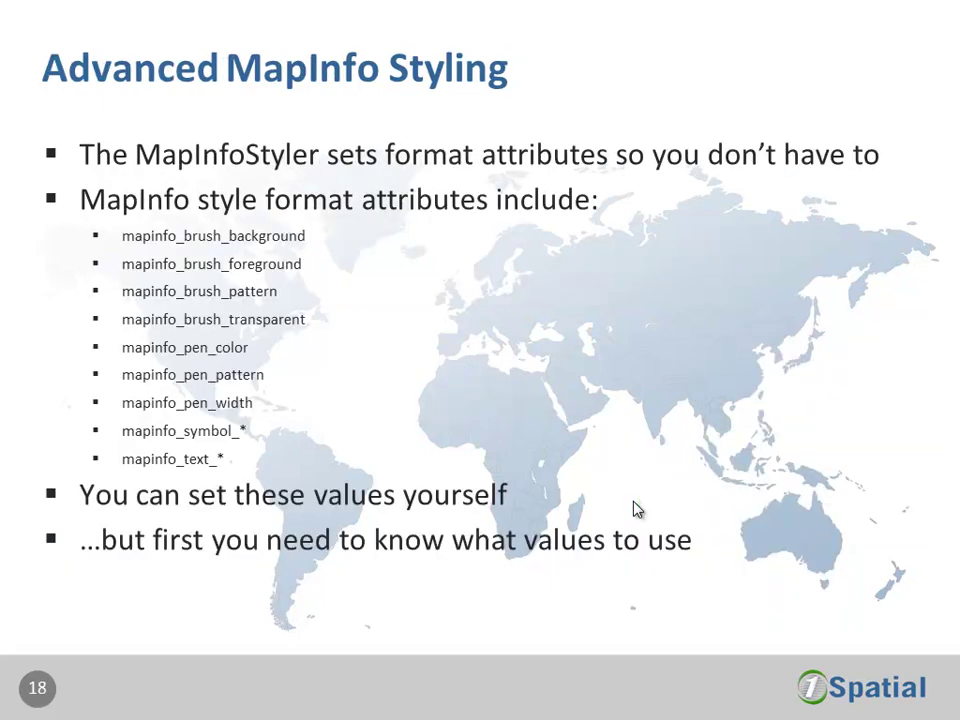
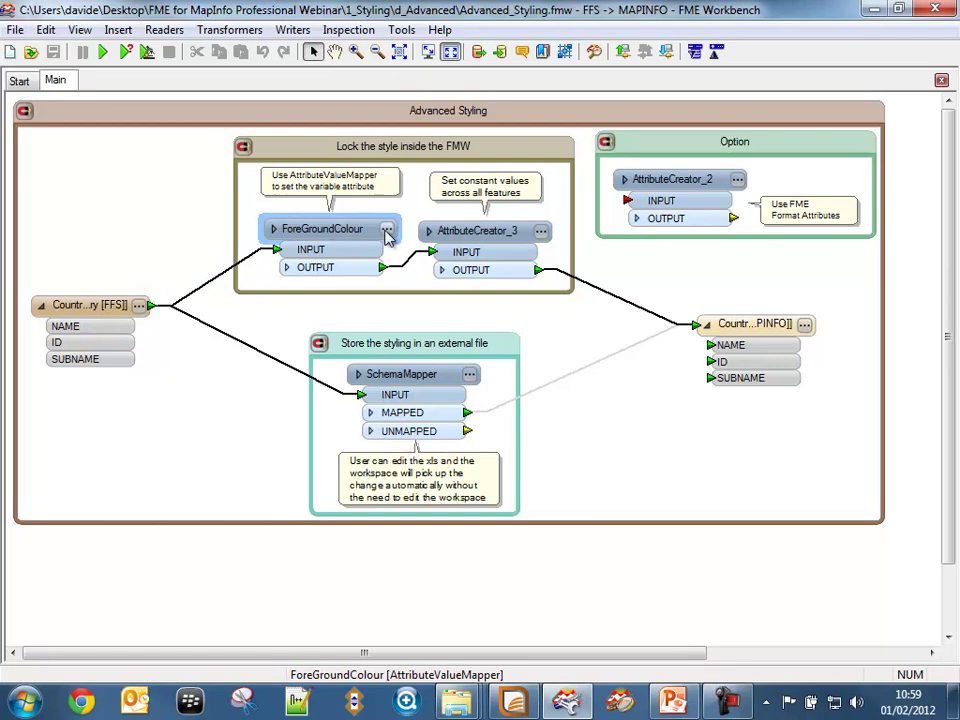
Step: In FME Workbench, review how the ForeGroundColour AttributeValueMapper maps country IDs to mapinfo_brush_foreground values
mouse_move(387, 236)
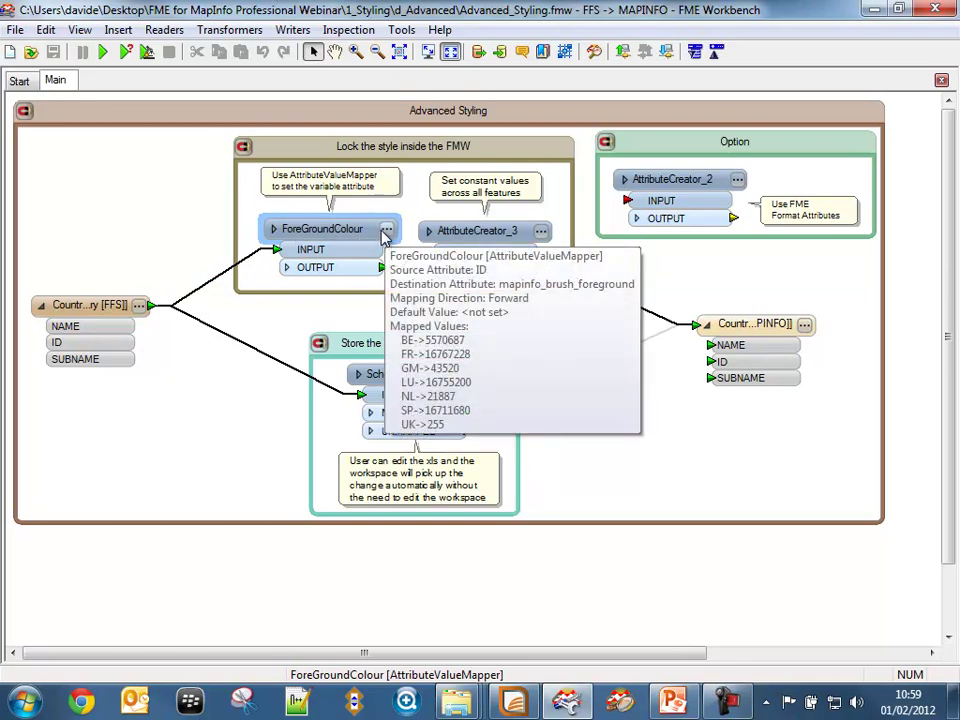
left_click(386, 229)
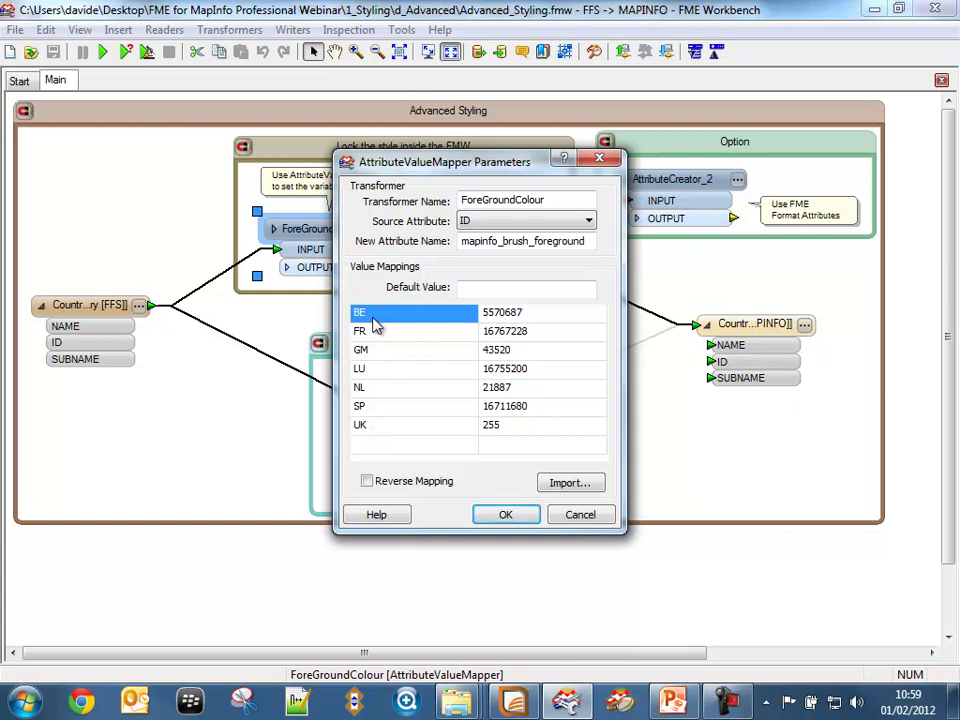
left_click(495, 314)
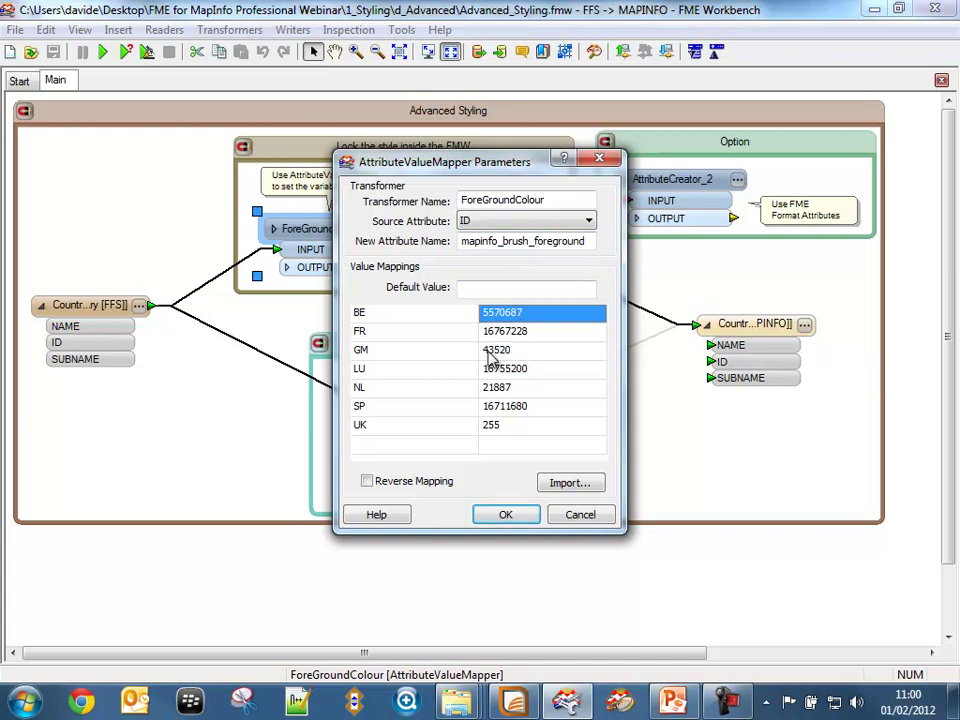
left_click(492, 352)
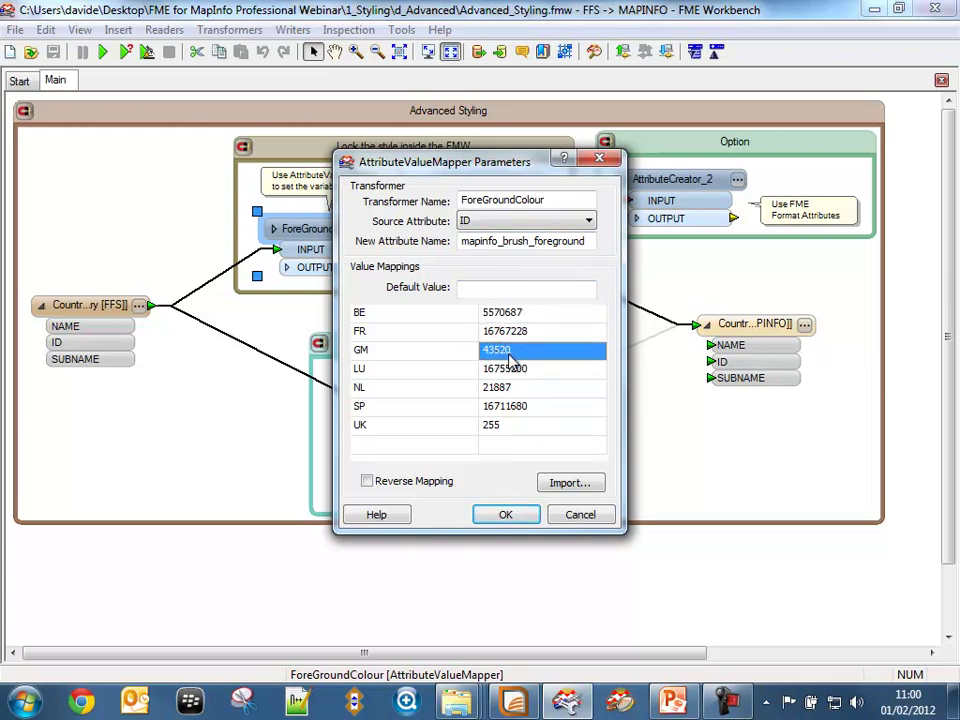
left_click(510, 515)
Step: Review the constant pen attributes set in AttributeCreator_3 and the optional FME colour attributes set in AttributeCreator_2
left_click(541, 233)
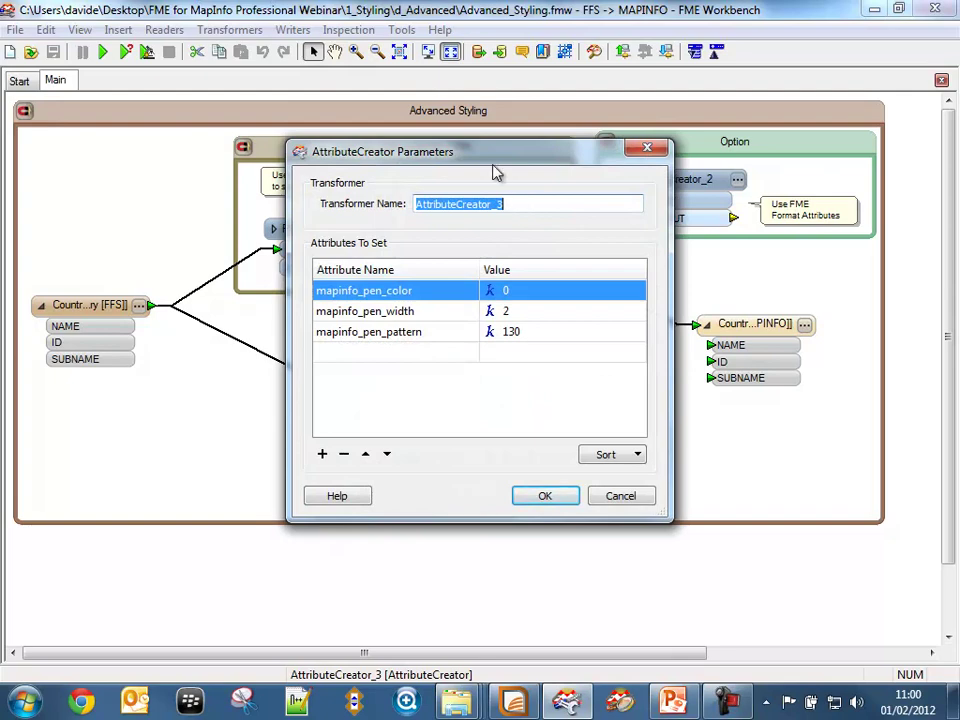
left_click_drag(493, 172, 660, 161)
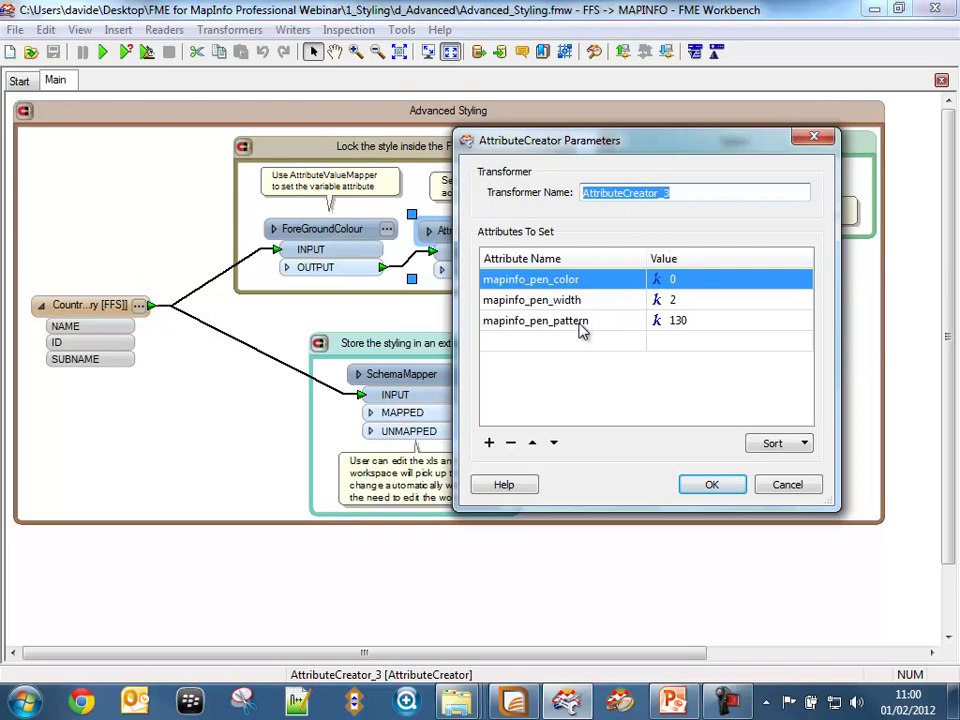
left_click(706, 485)
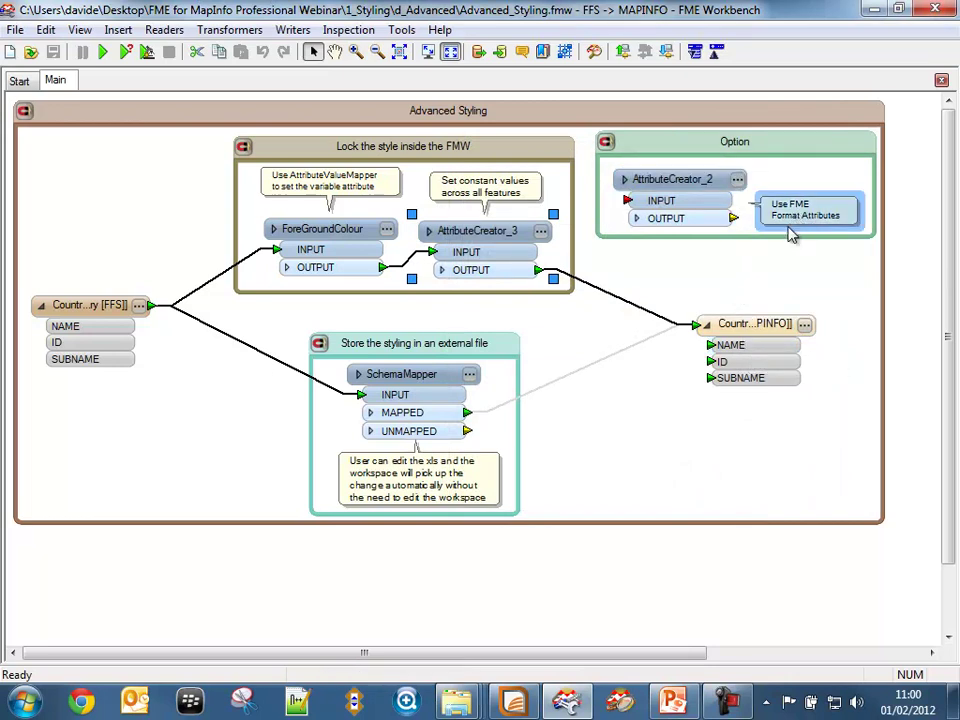
double_click(548, 250)
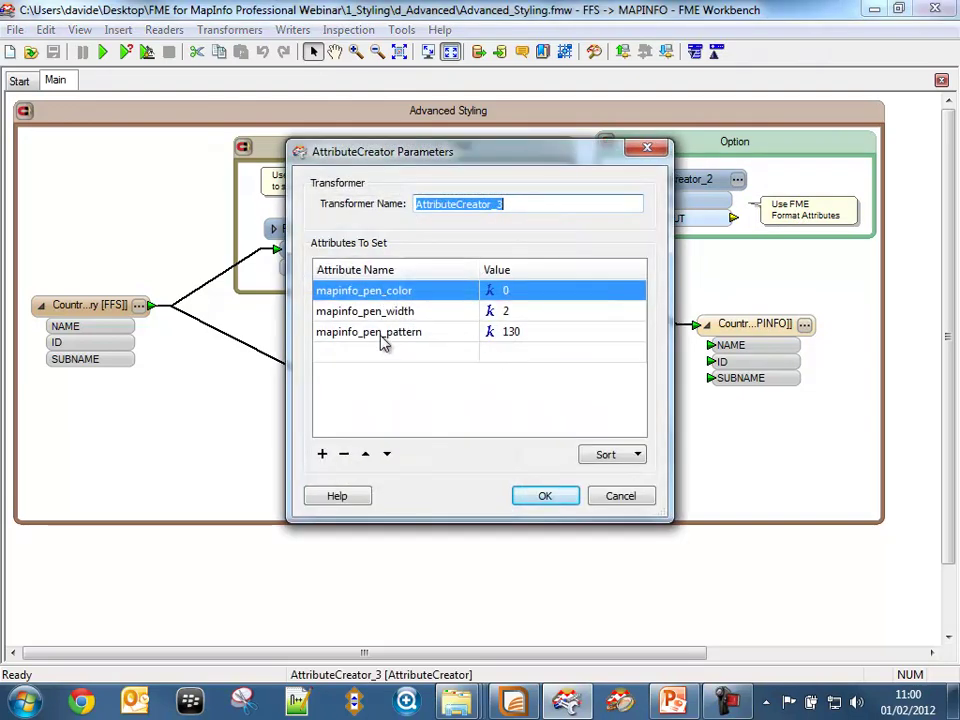
left_click(610, 497)
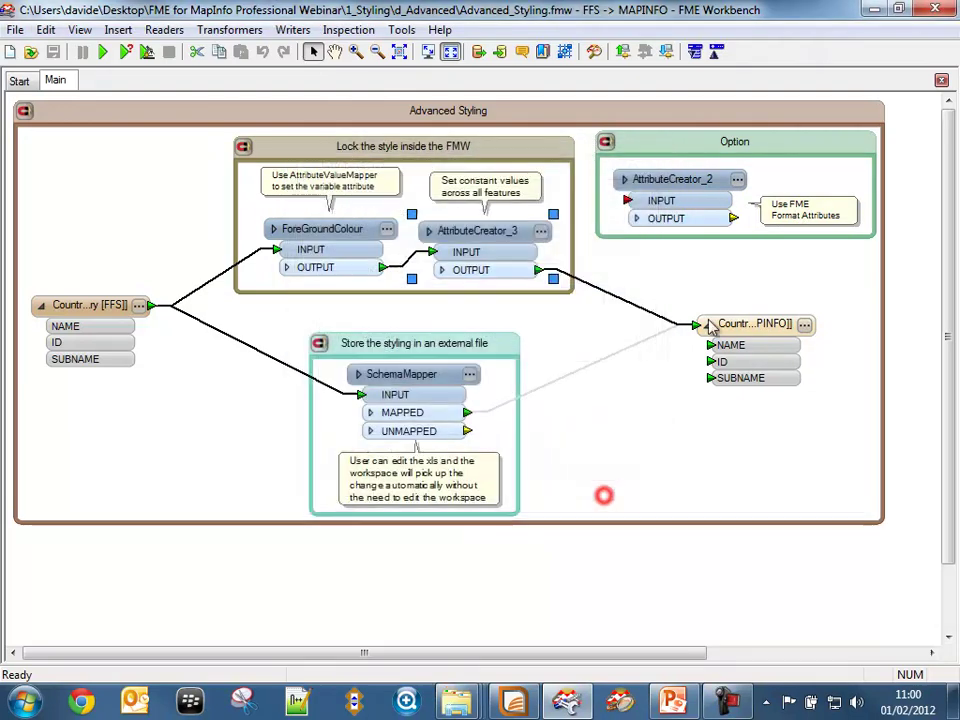
double_click(729, 190)
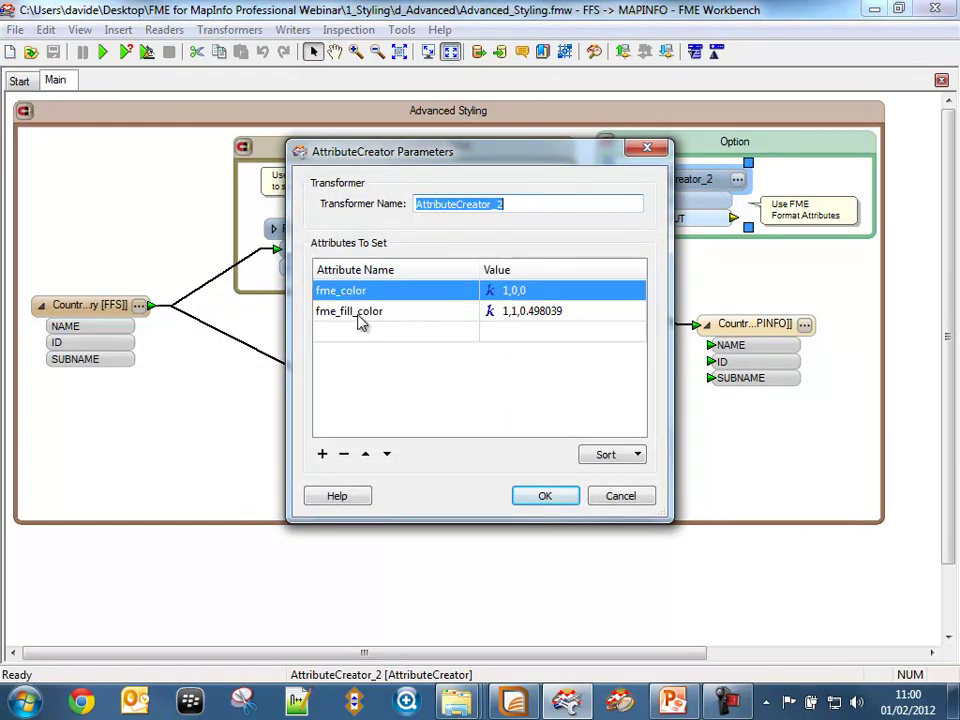
left_click(550, 496)
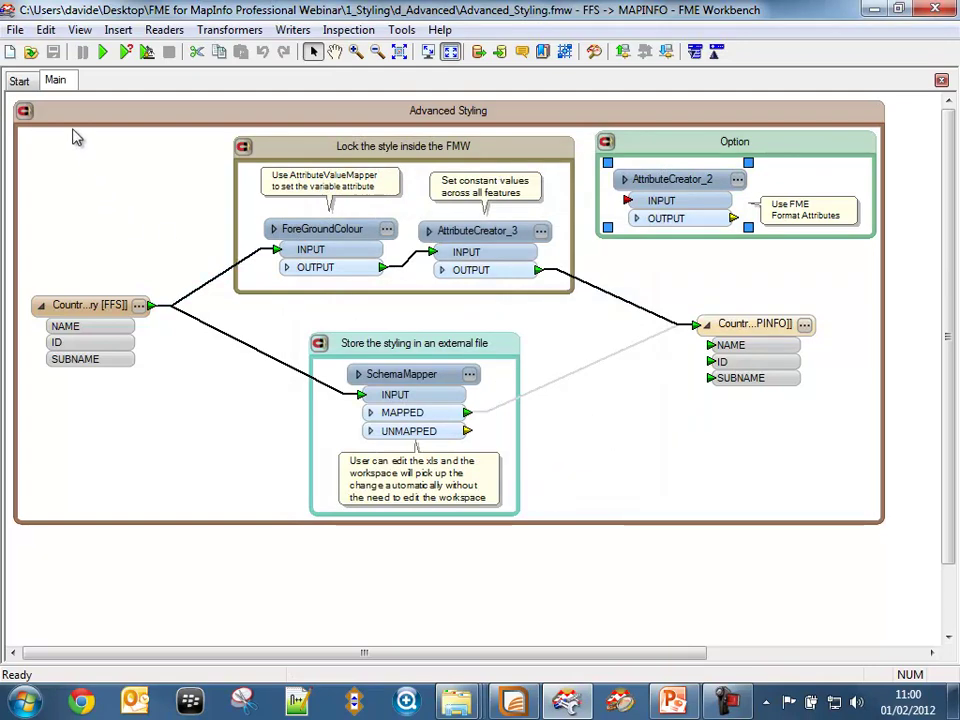
Step: Run the Advanced_Styling translation and open the folder containing the Country output
left_click(102, 51)
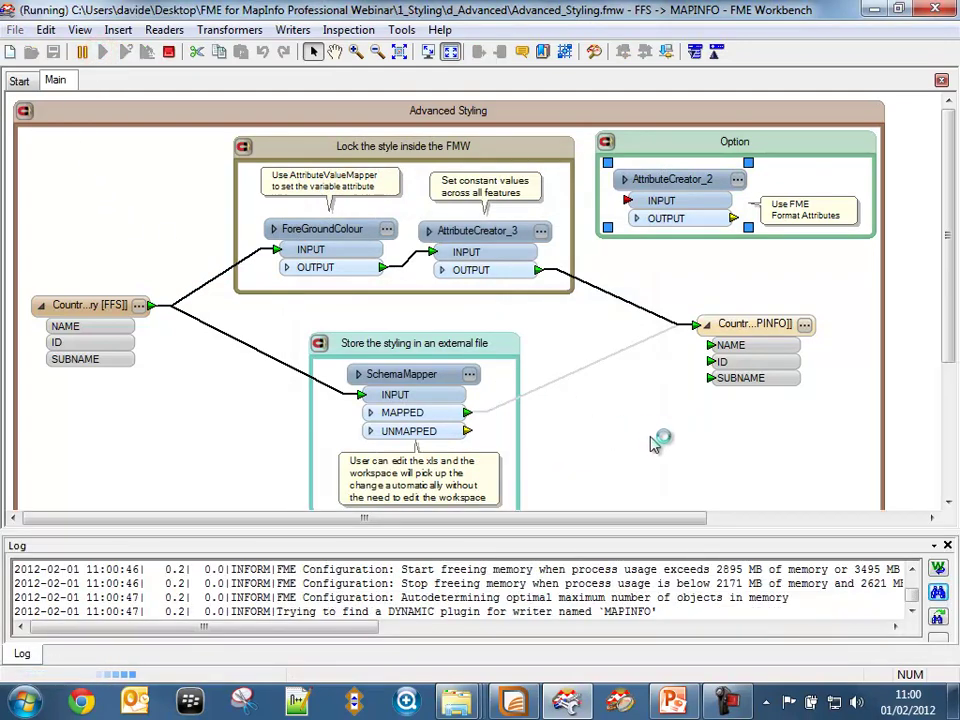
right_click(745, 334)
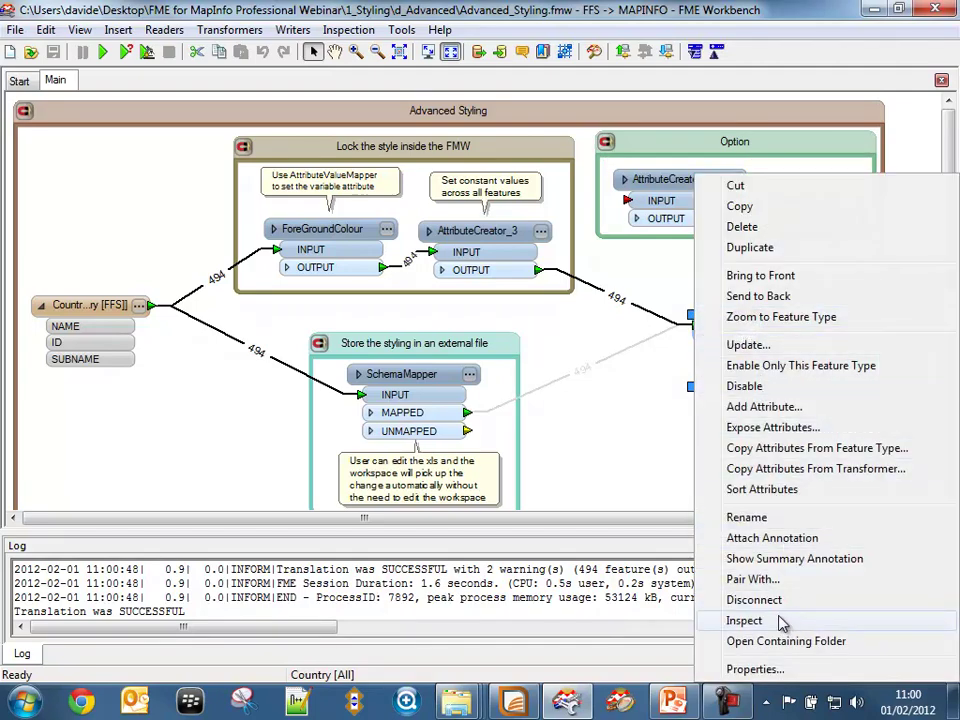
left_click(777, 645)
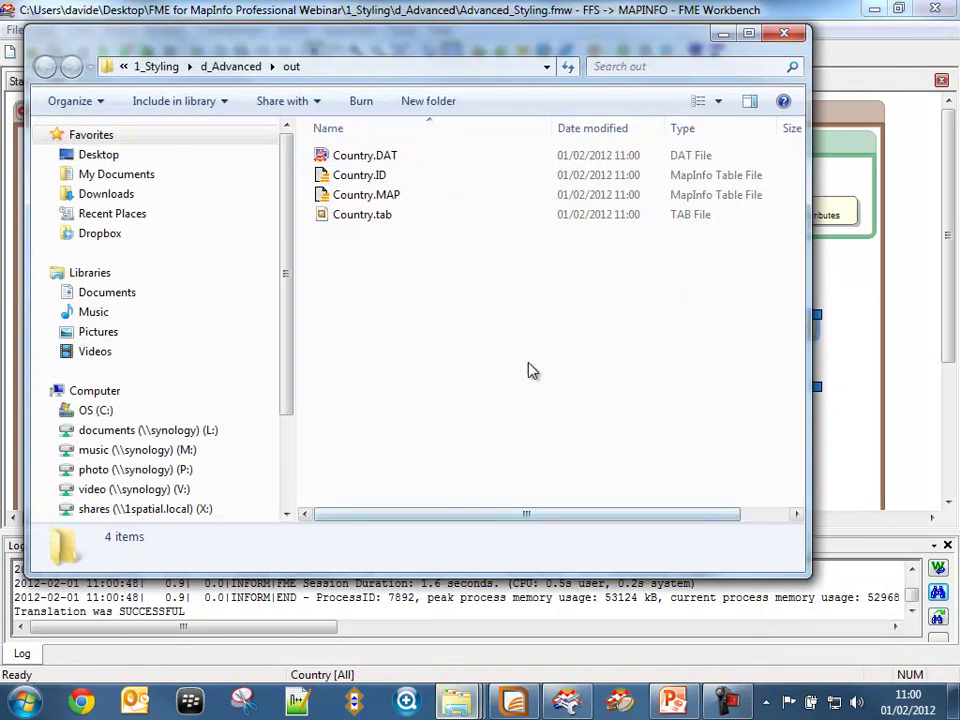
Step: Load the Country.tab output from d_Advanced into MapInfo Professional and show it in a new, maximized map window
left_click_drag(358, 220, 435, 410)
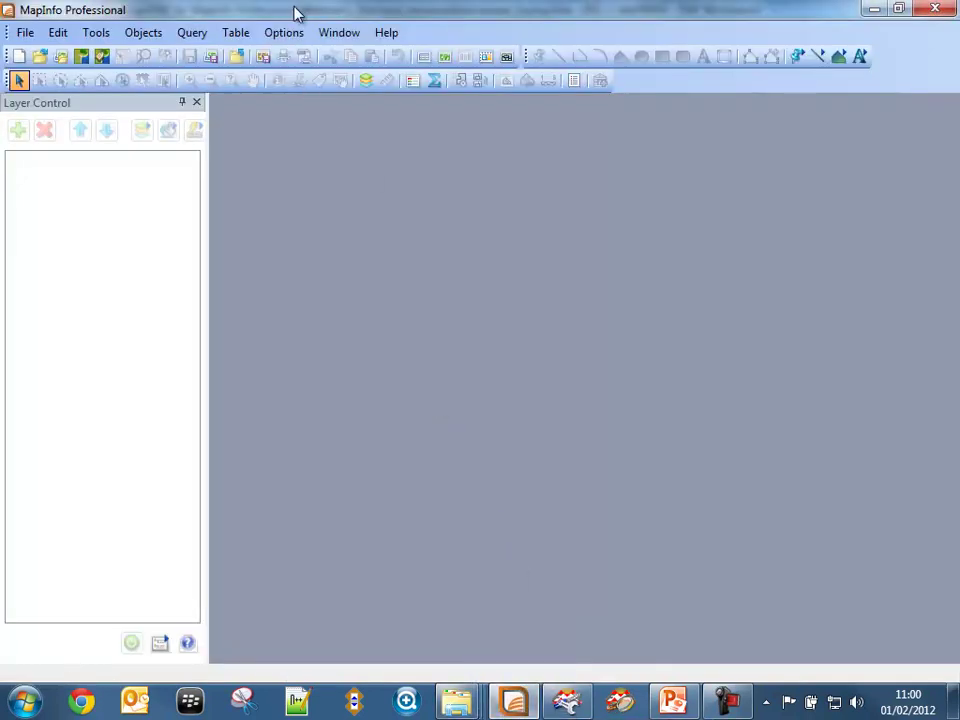
left_click(336, 30)
left_click(345, 76)
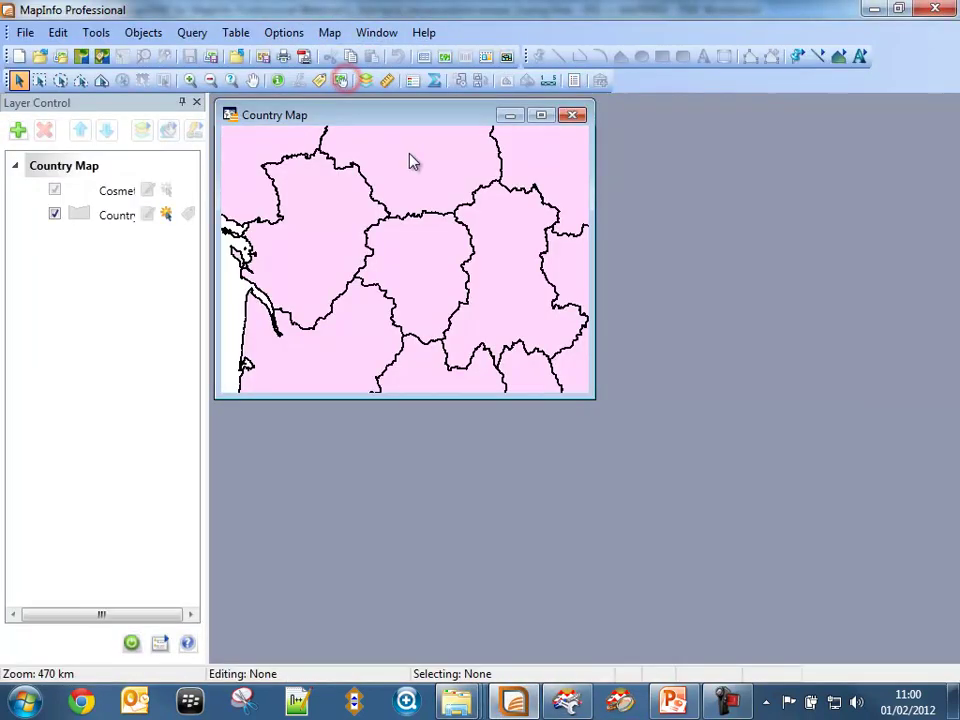
double_click(416, 114)
Step: Examine the solid country fills and black borders across the whole map and around northern France, and return to FME Workbench
scroll(520, 393, "down", 3)
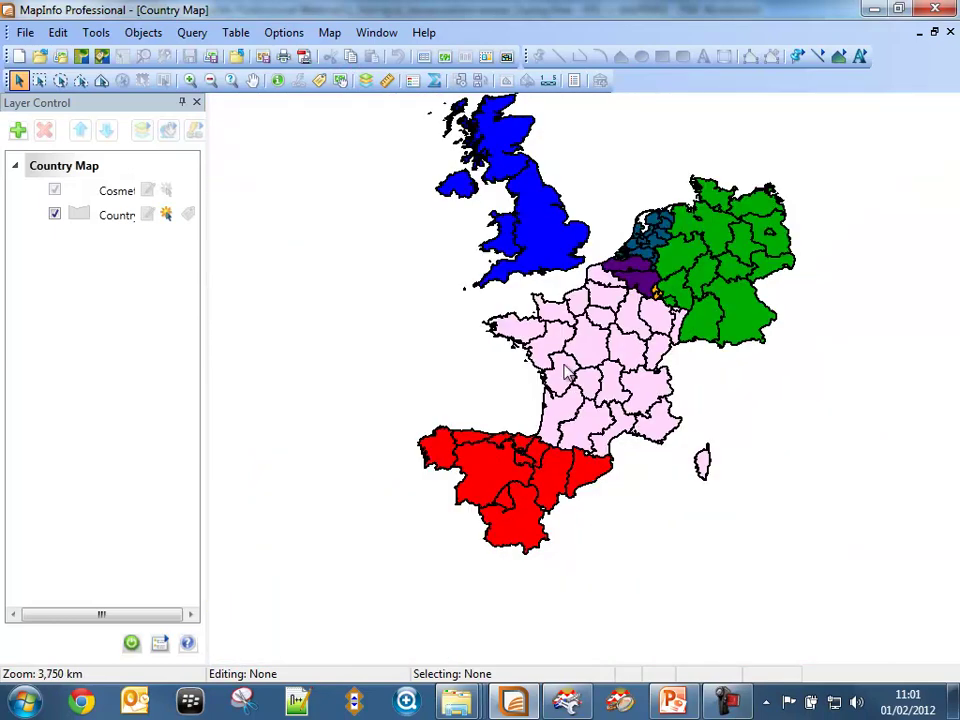
left_click(253, 80)
left_click_drag(611, 288, 547, 372)
scroll(572, 420, "up", 1)
left_click_drag(528, 467, 580, 440)
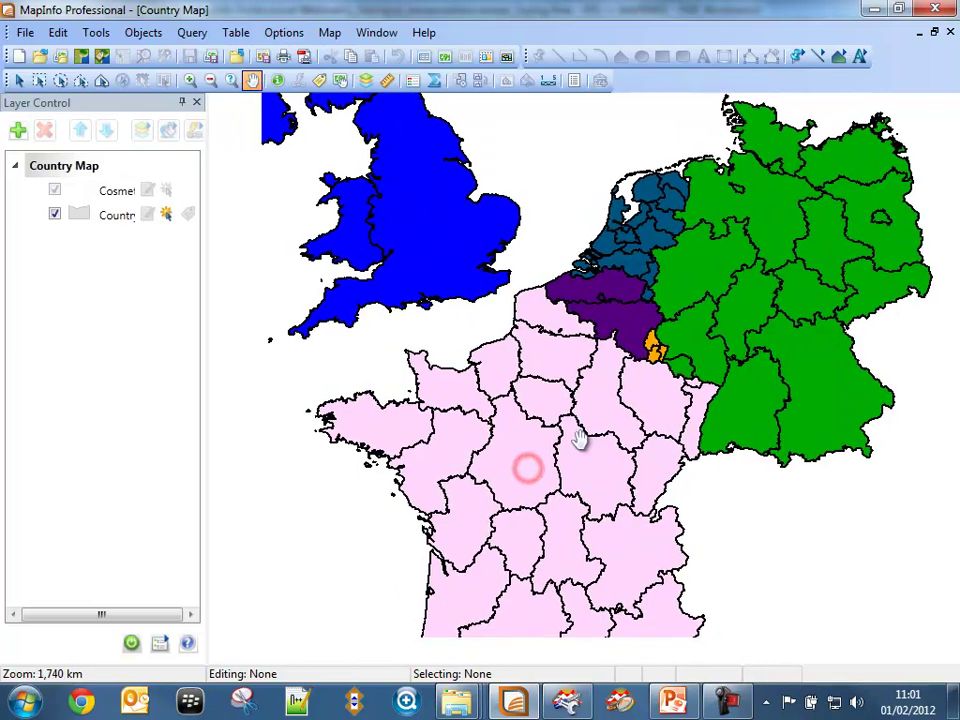
left_click(872, 10)
key("alt+F4")
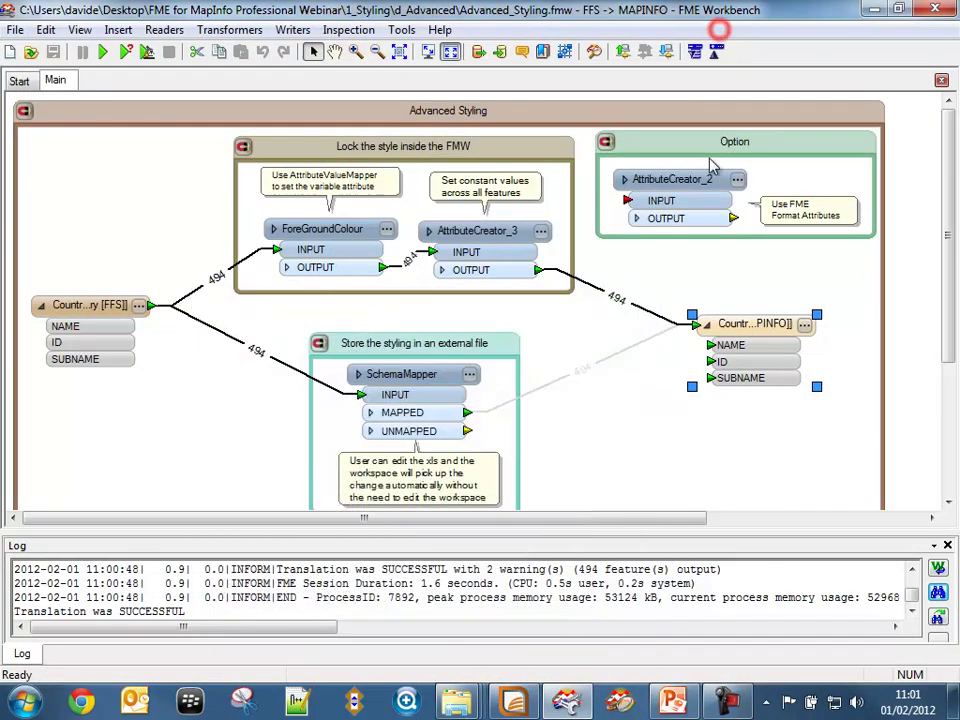
Step: Disable the connection from AttributeCreator_3 to the Country writer and enable the one from SchemaMapper's MAPPED output
right_click(614, 309)
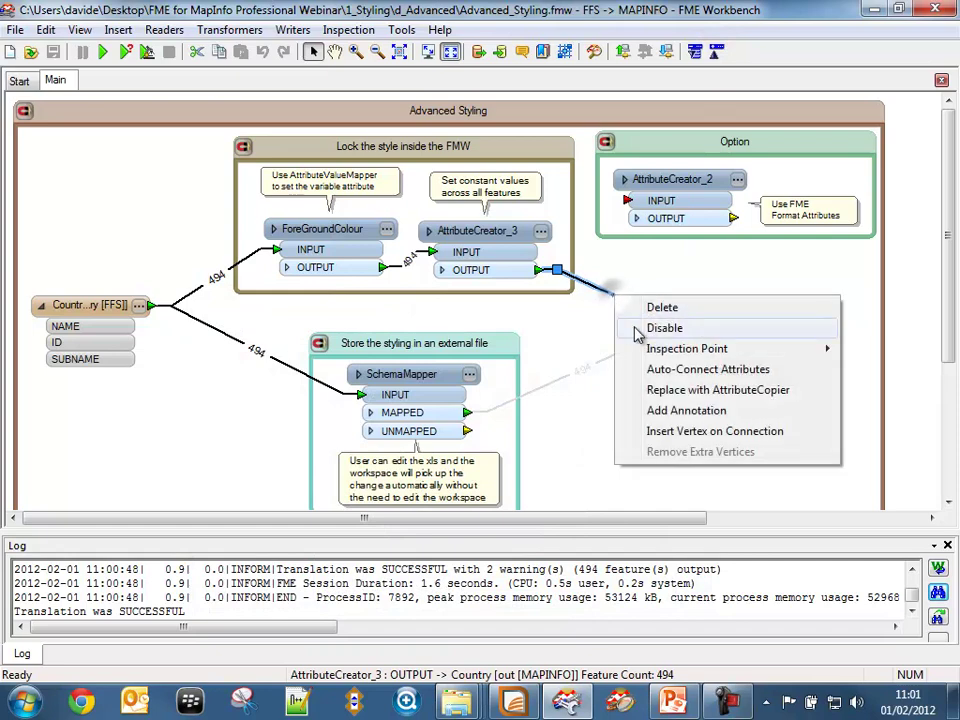
left_click(634, 326)
left_click(604, 366)
right_click(606, 364)
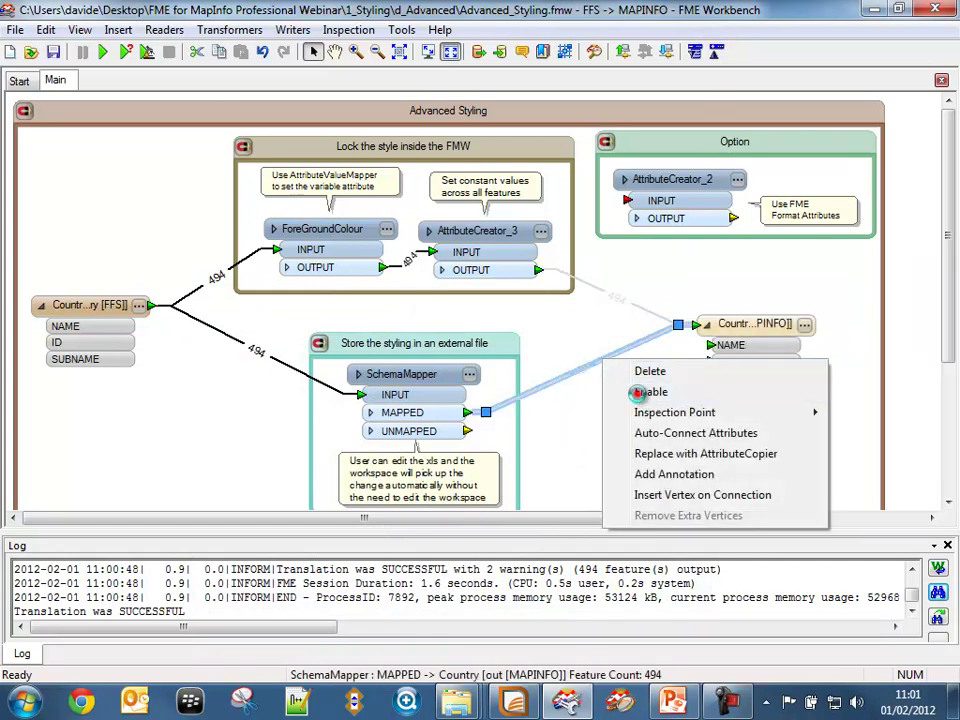
left_click(630, 390)
left_click(671, 522)
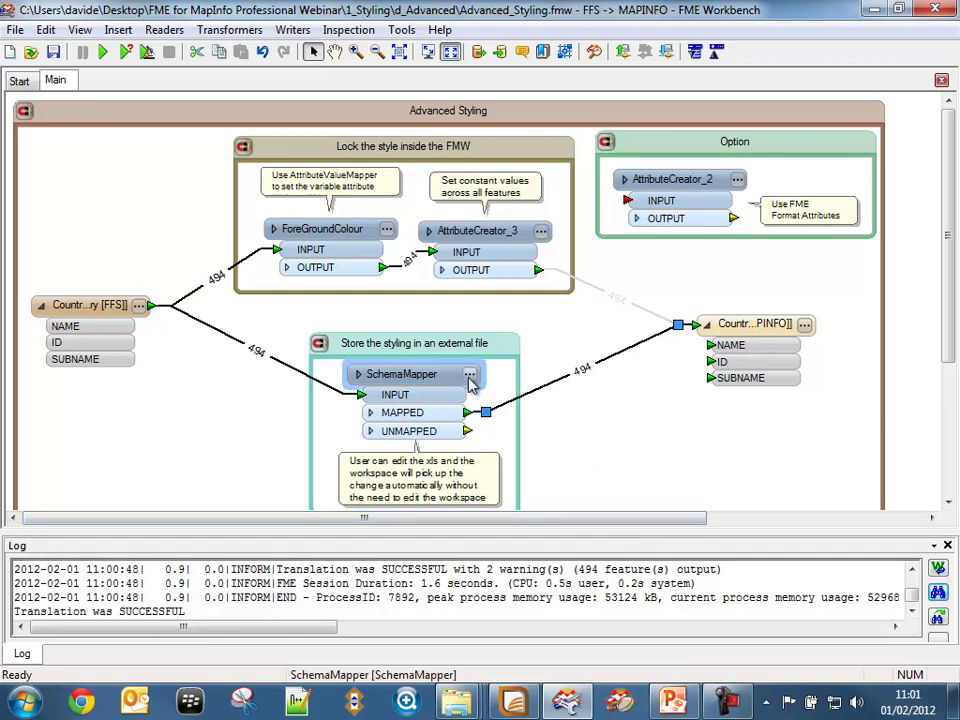
Step: Open the Country_ID.xls style lookup spreadsheet from the 1_Styling\d_Advanced folder in Excel
mouse_move(464, 700)
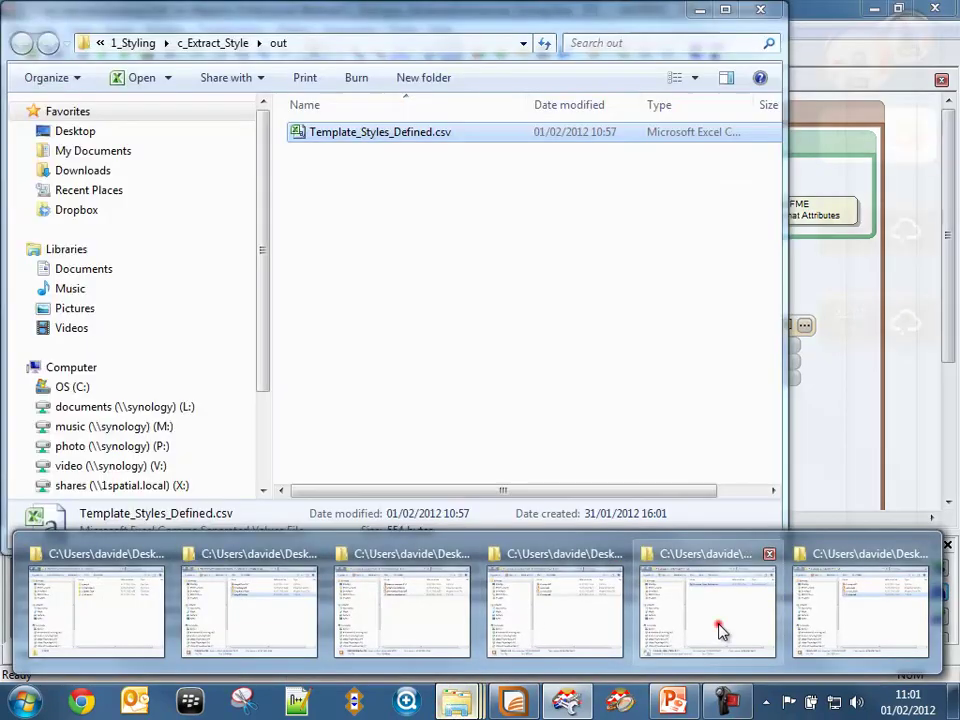
left_click(719, 625)
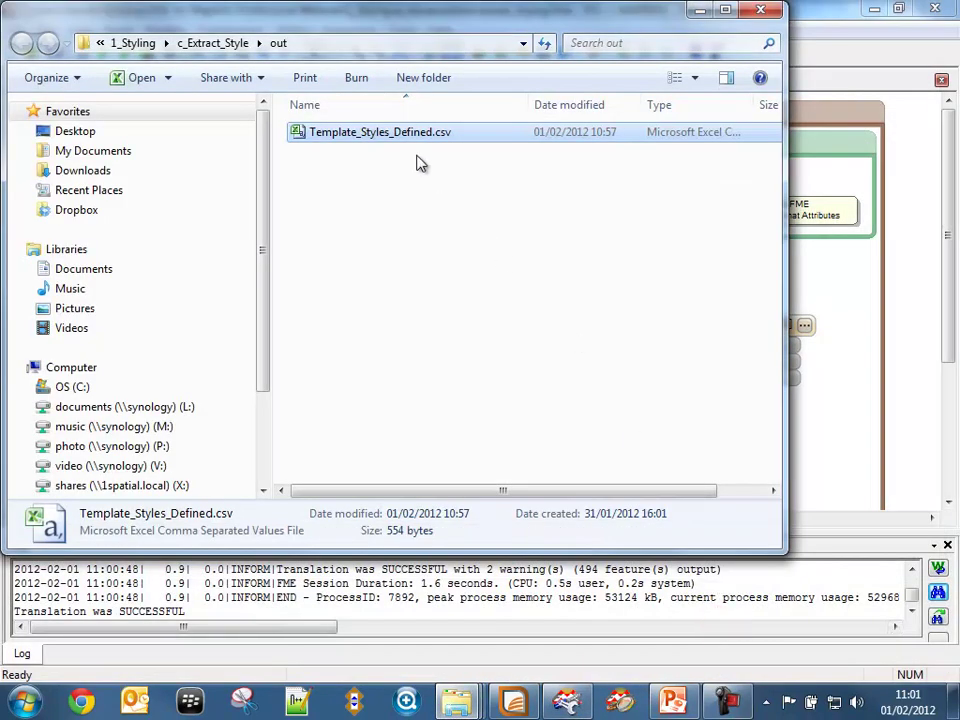
left_click(222, 45)
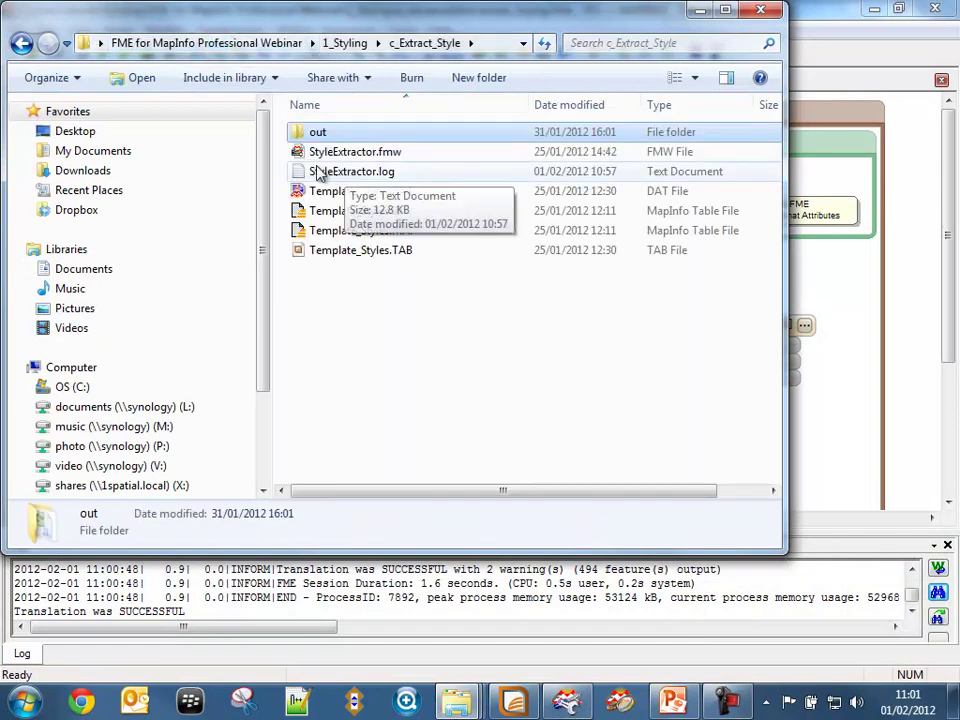
left_click(347, 44)
left_click(333, 197)
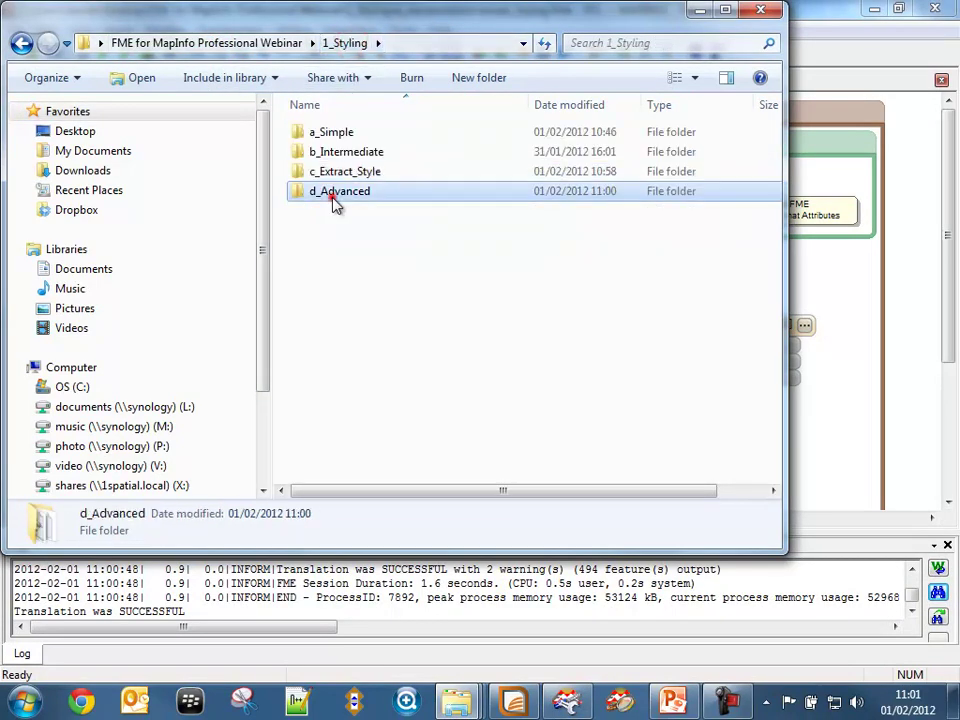
double_click(333, 197)
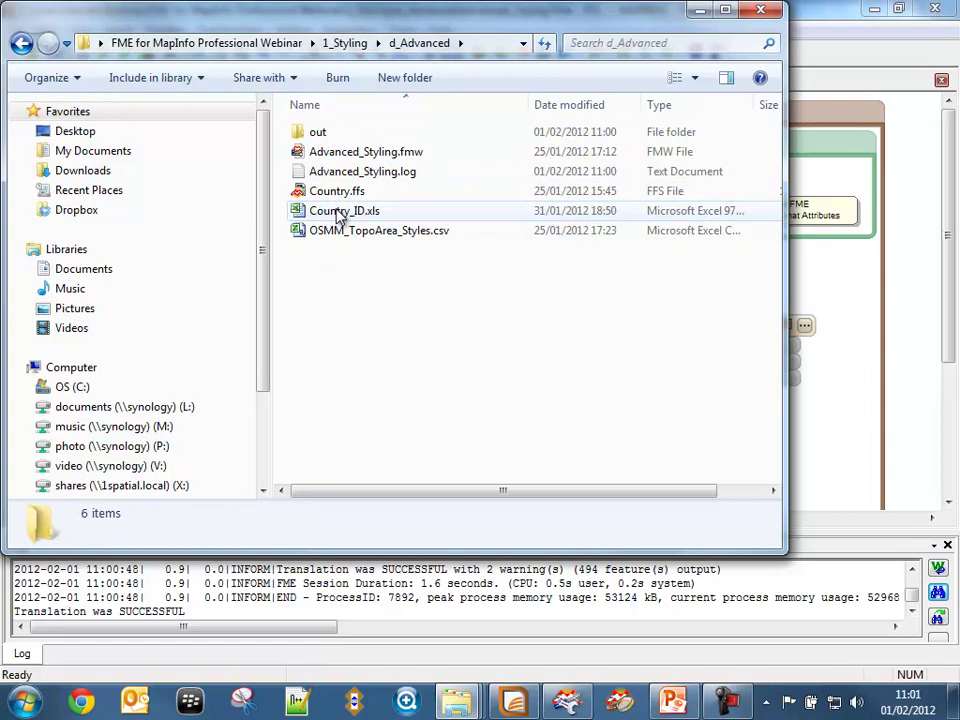
double_click(340, 214)
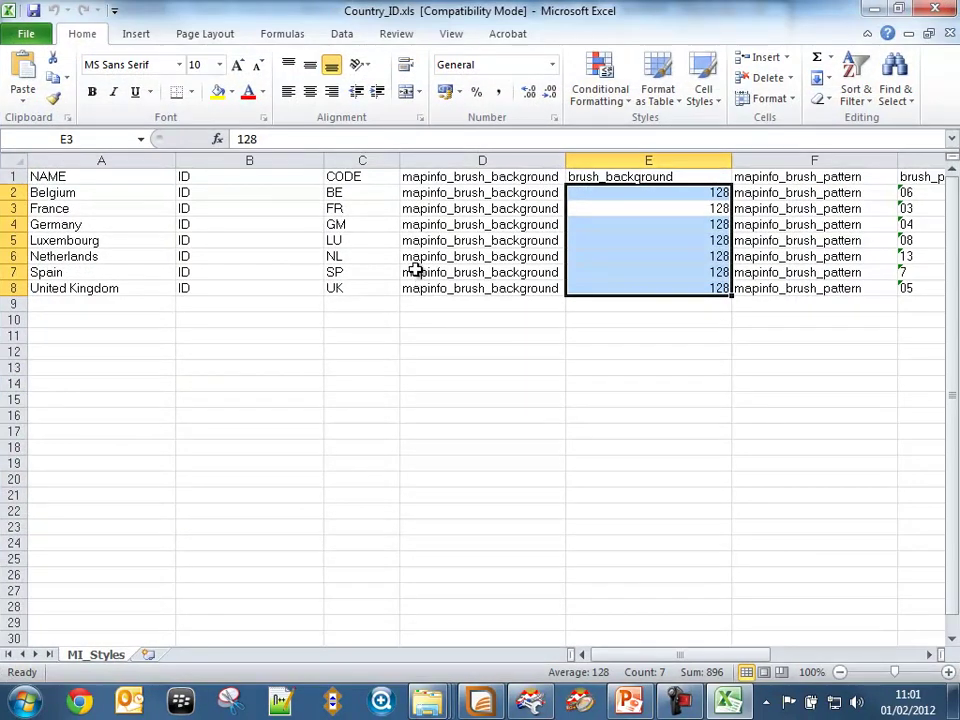
Step: Examine the NAME, ID, CODE and mapinfo_brush_background columns and their brush_background values in the MI_Styles sheet
left_click(250, 318)
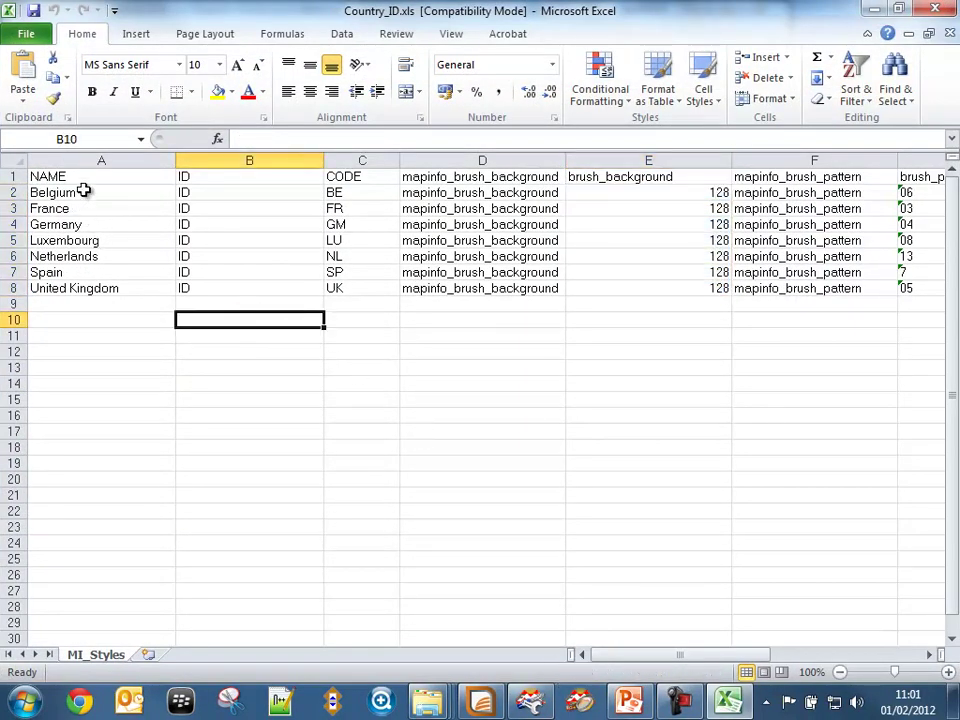
left_click_drag(84, 191, 81, 284)
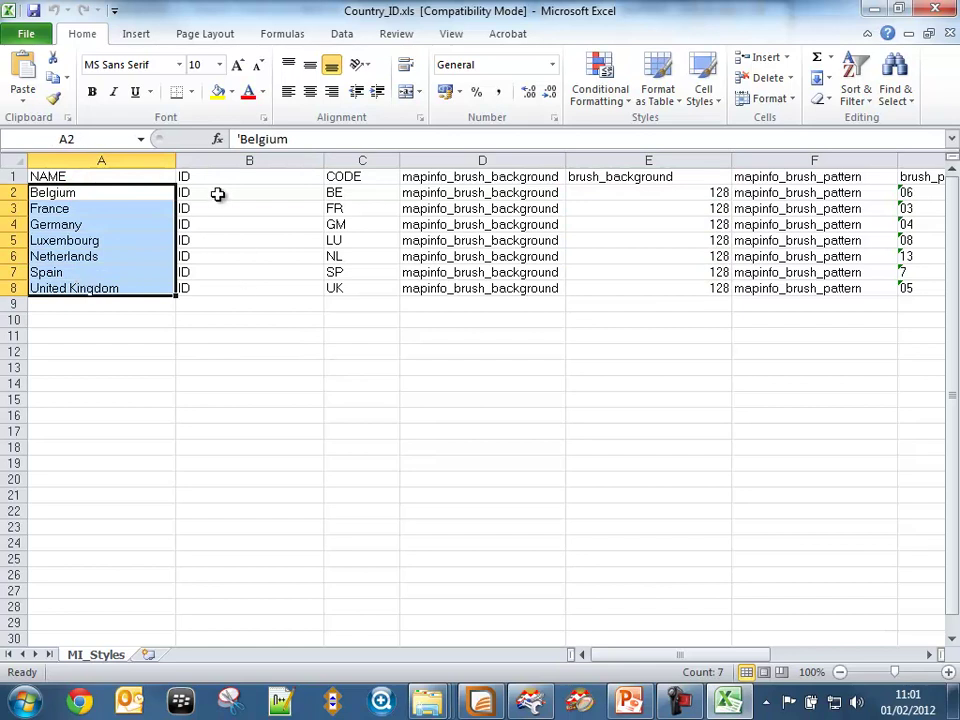
left_click_drag(218, 194, 226, 288)
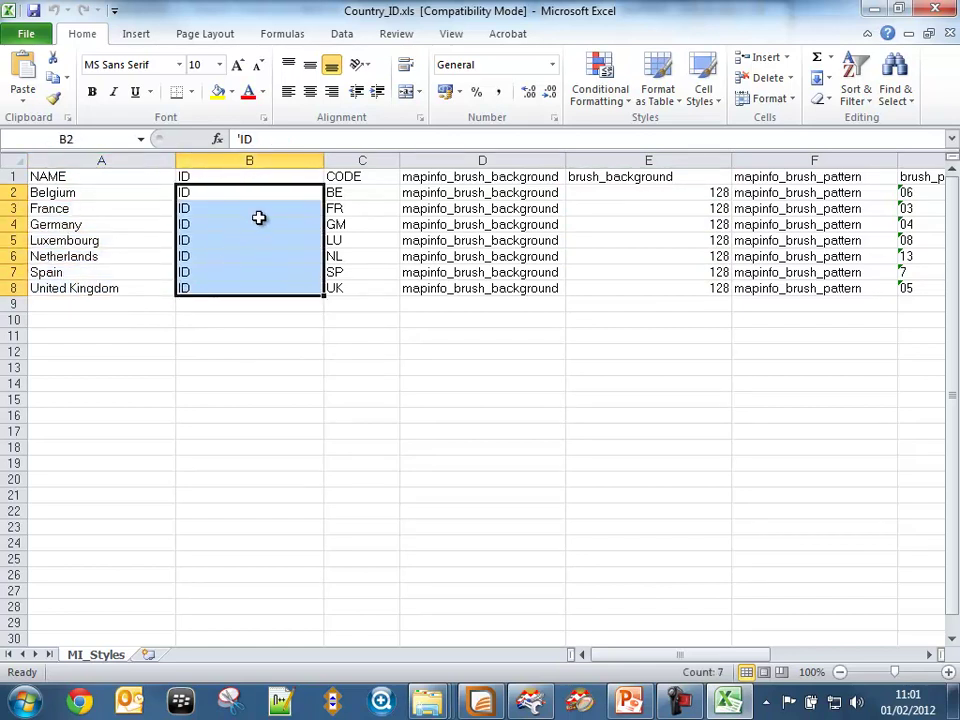
left_click(362, 175)
left_click(349, 193)
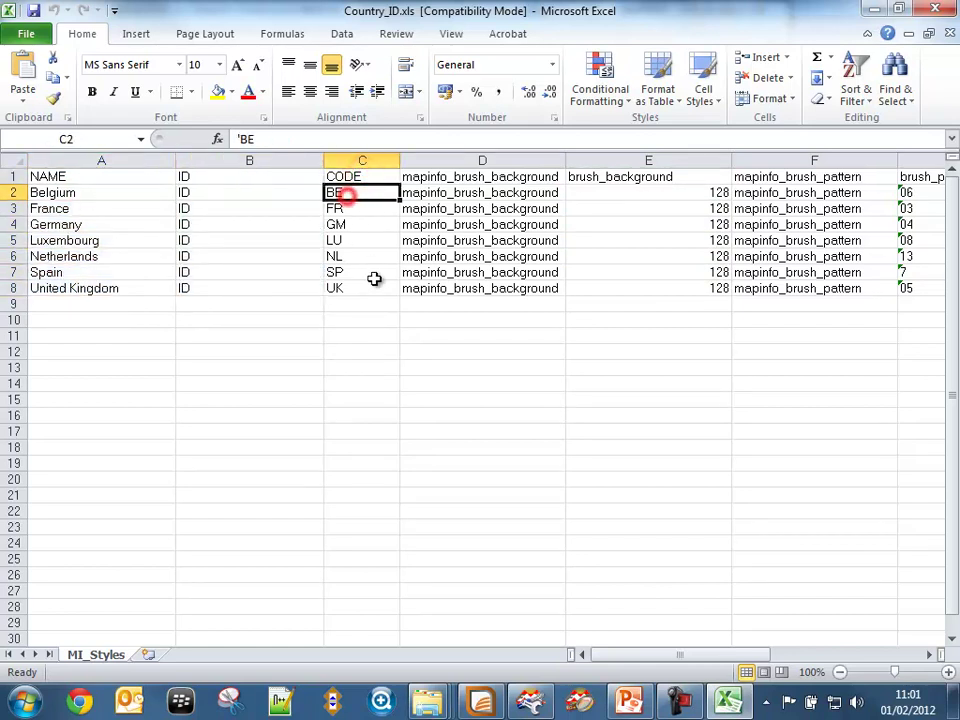
left_click(266, 195)
left_click(358, 178)
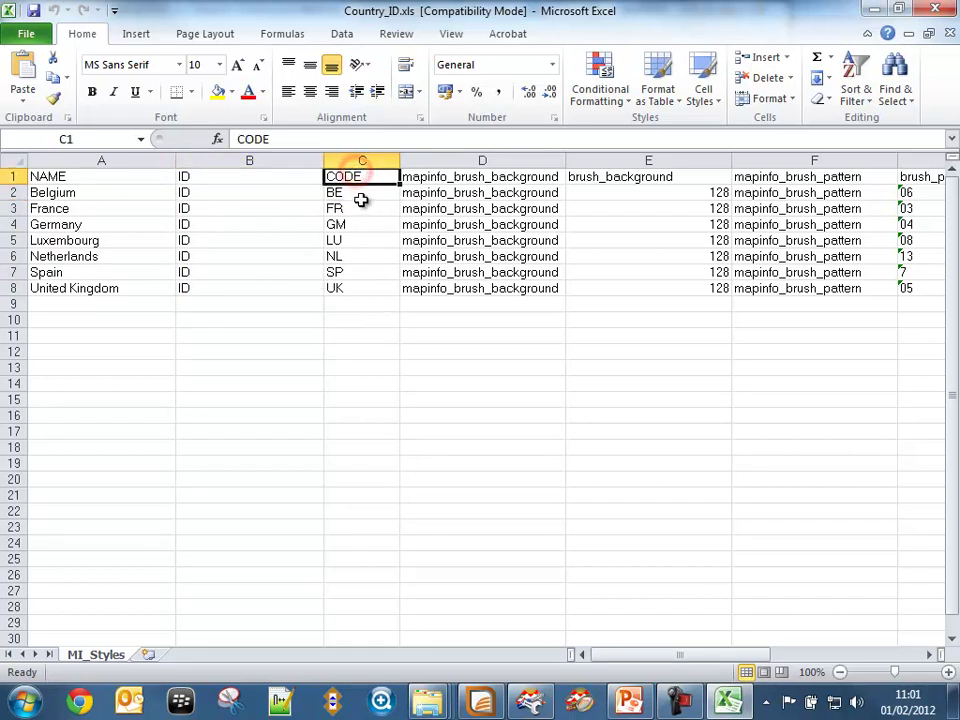
left_click(356, 192)
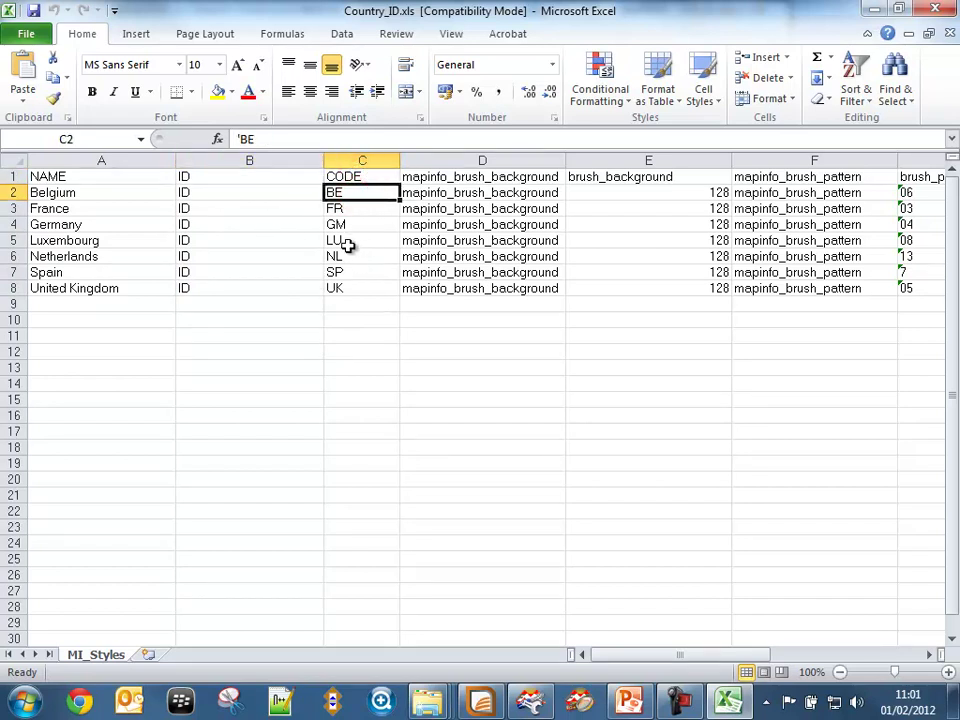
left_click(500, 192)
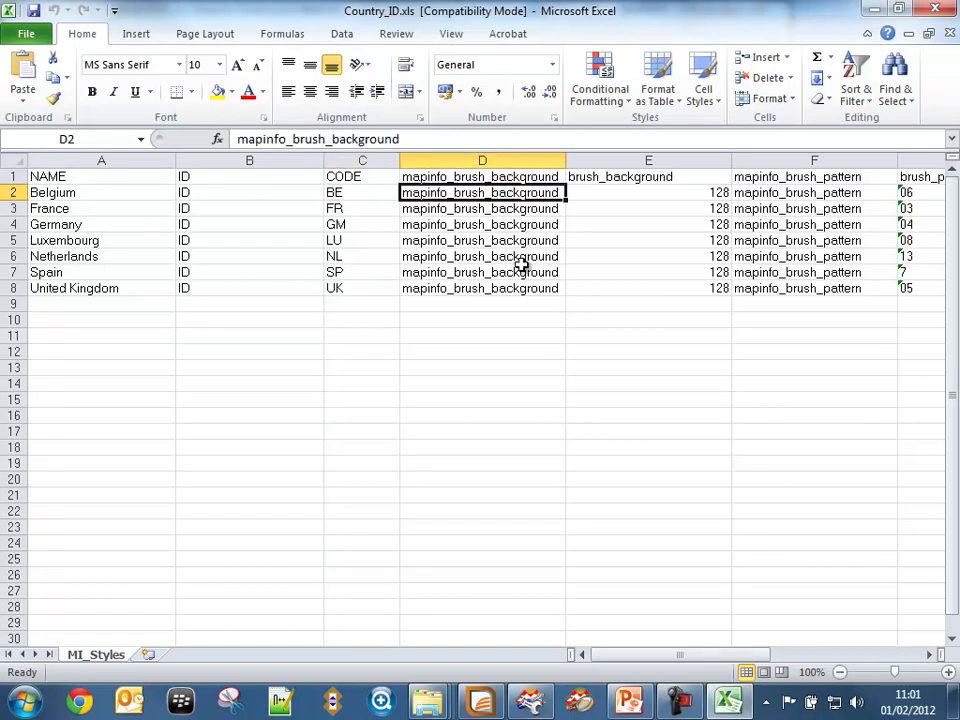
left_click(669, 177)
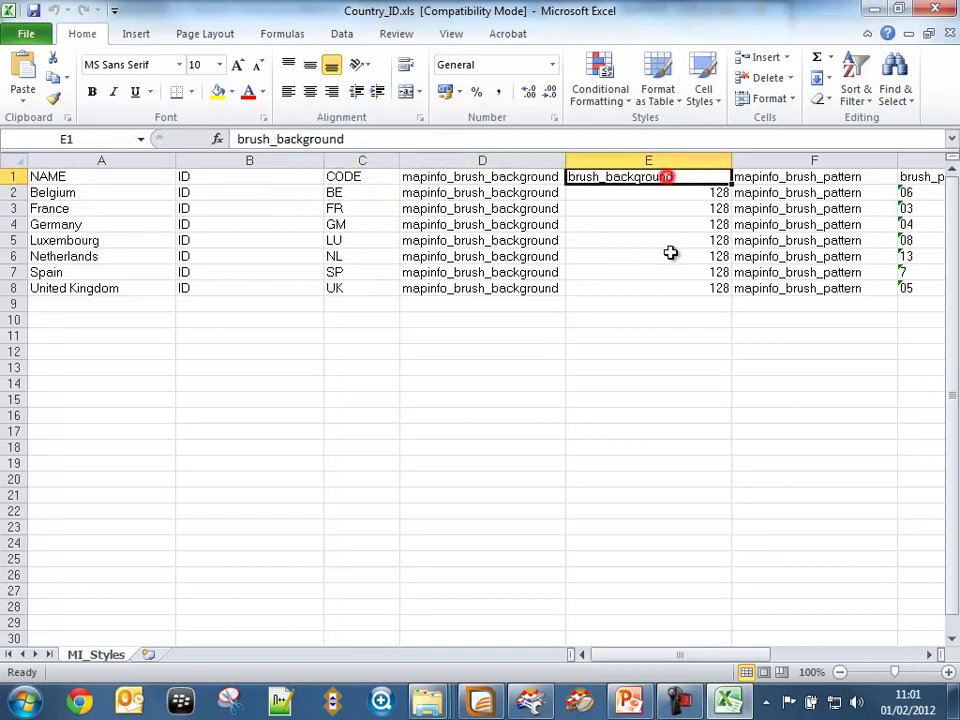
left_click(677, 193)
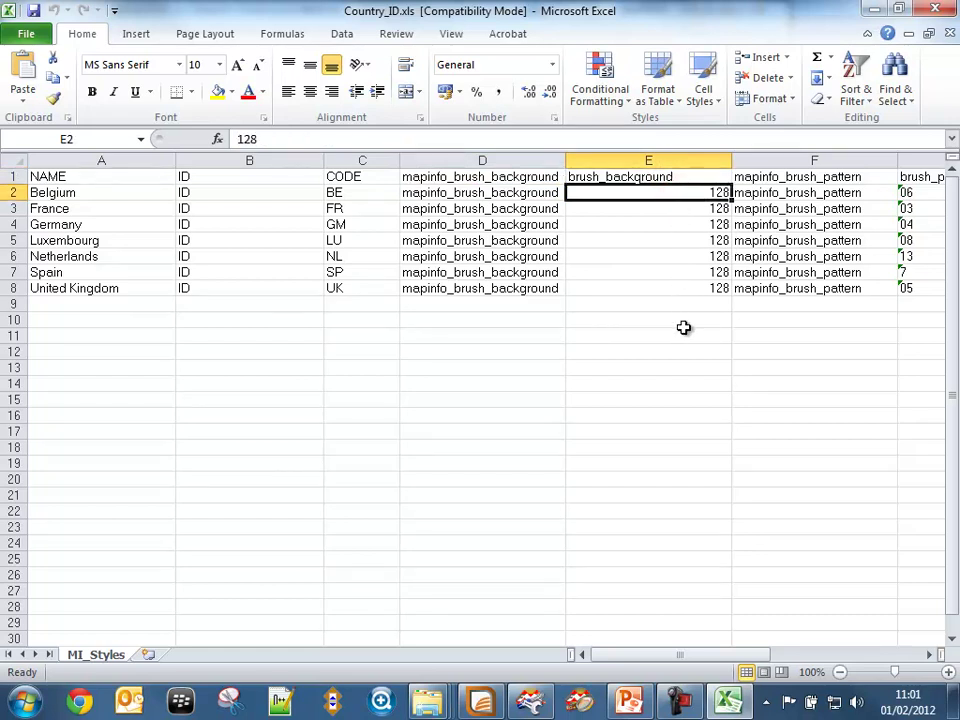
Step: Return to FME Workbench and run the translation with the SchemaMapper styling connected to the Country writer
left_click(731, 708)
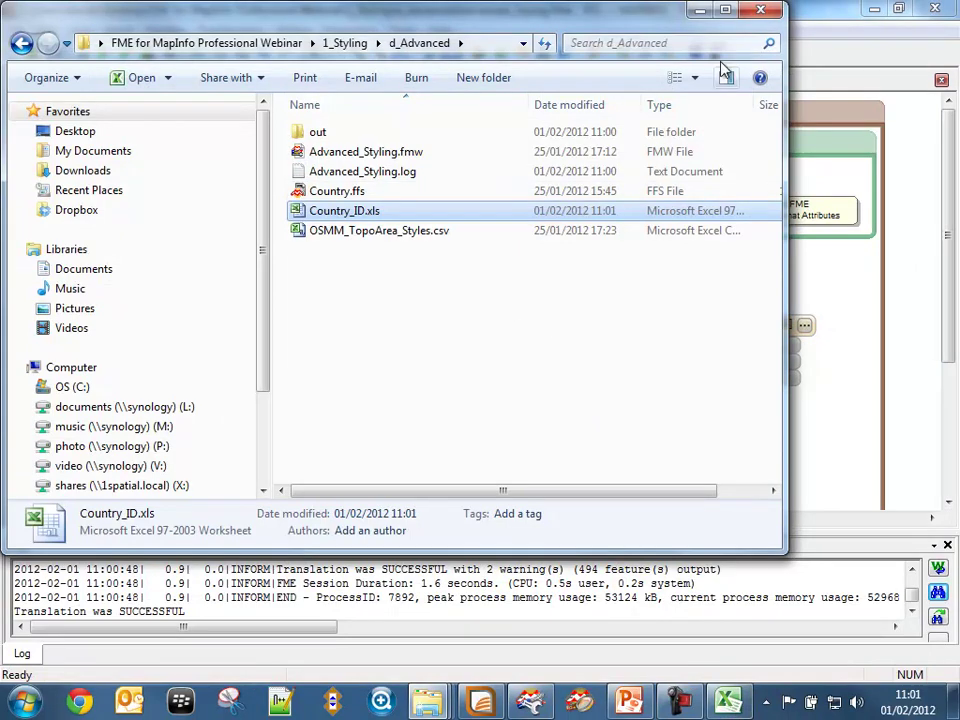
left_click(700, 10)
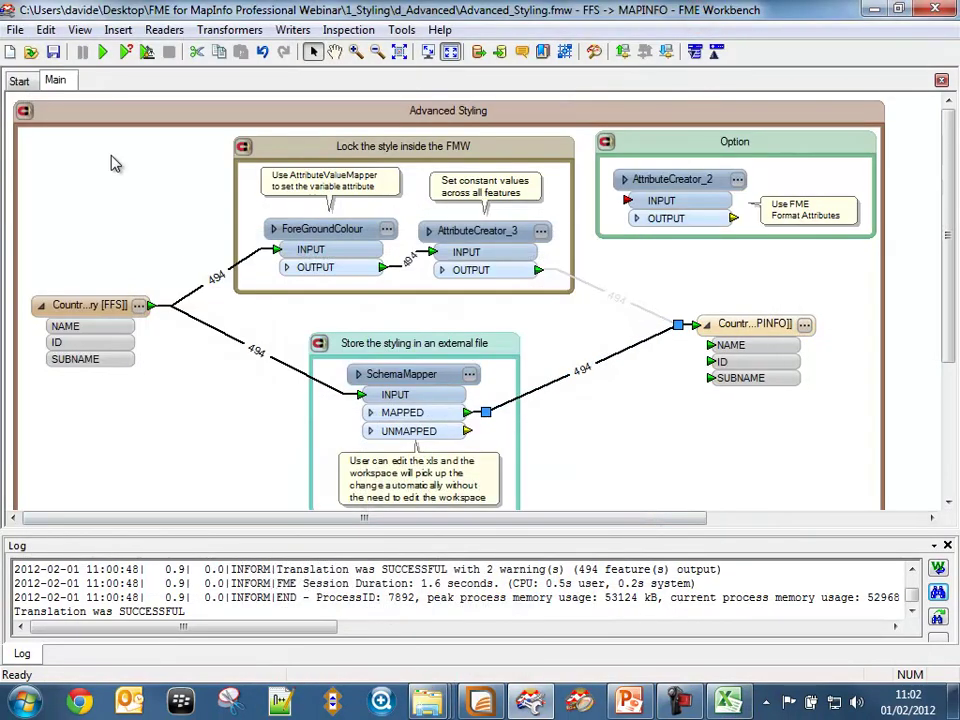
left_click(103, 52)
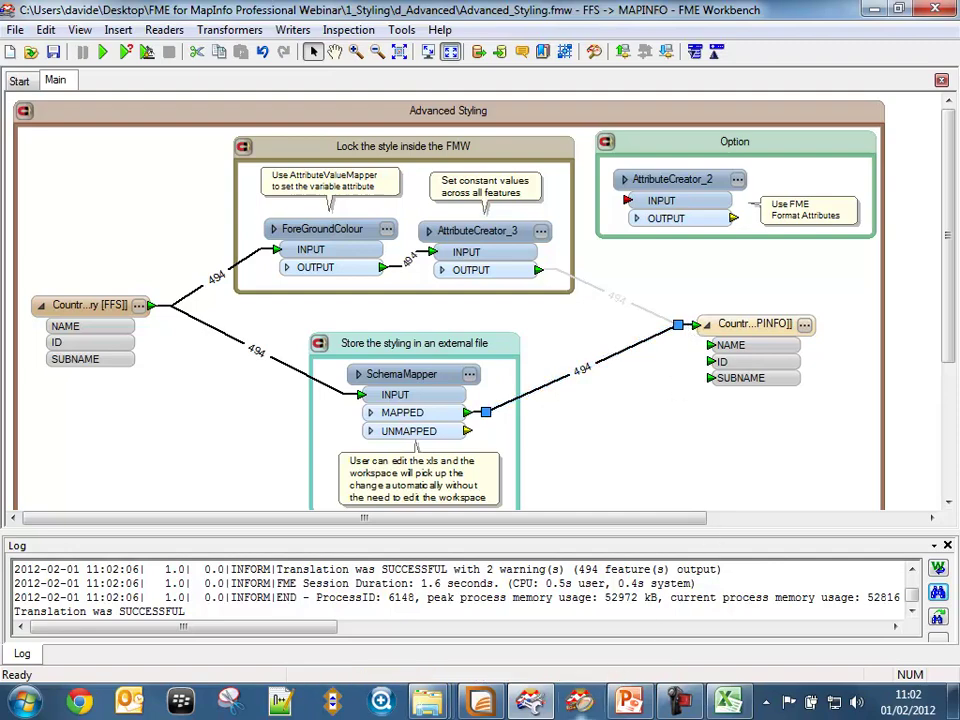
Step: Switch to MapInfo Professional, inspect the restyled fill patterns on the Country map, and return to FME Workbench
key("alt+Tab")
scroll(615, 497, "down", 1)
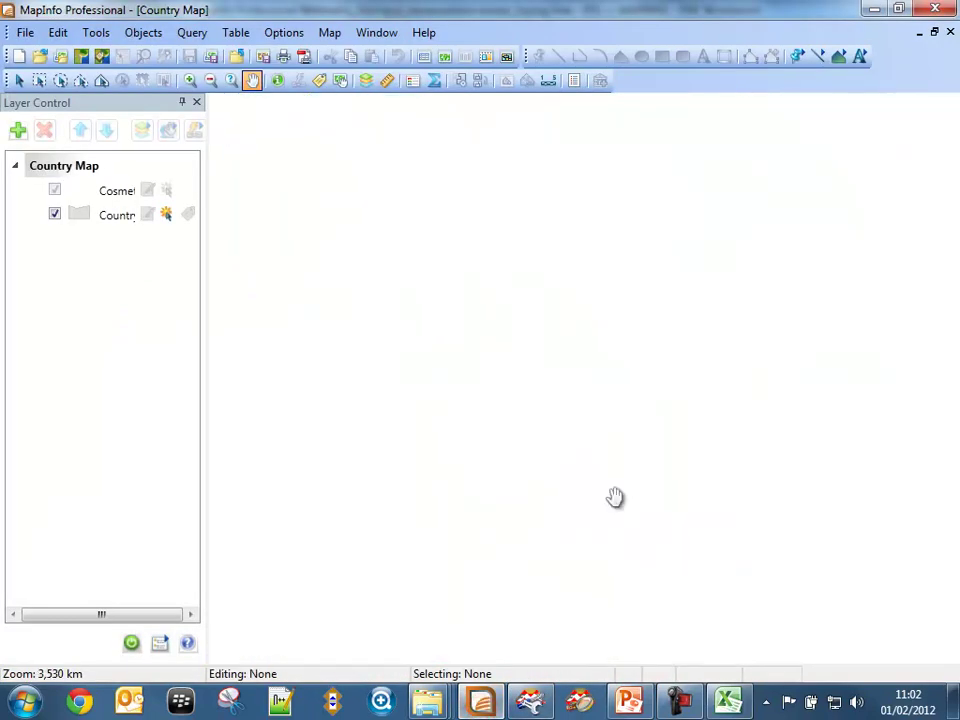
scroll(615, 497, "up", 1)
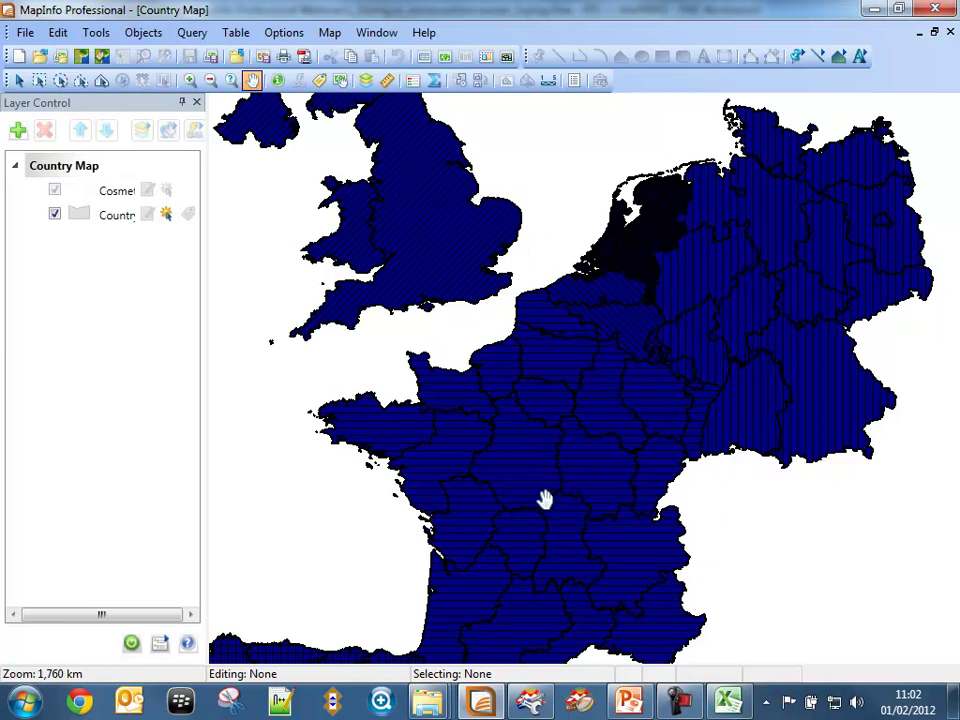
left_click(874, 9)
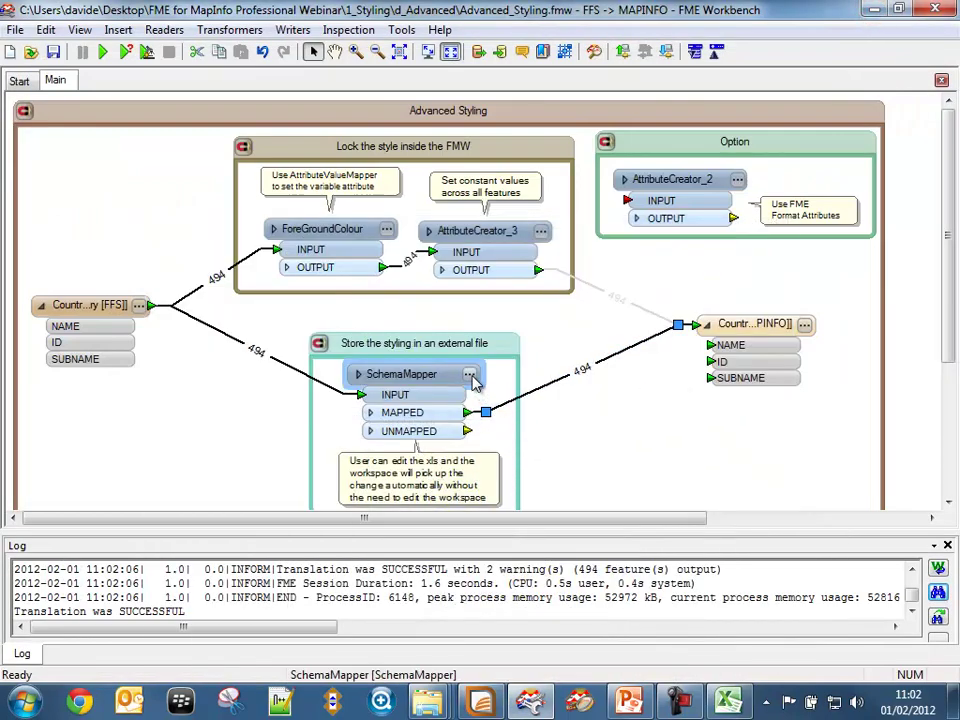
Step: Open the SchemaMapper parameters and look through the reader formats available for the mapping table, keeping Microsoft Excel
left_click(469, 374)
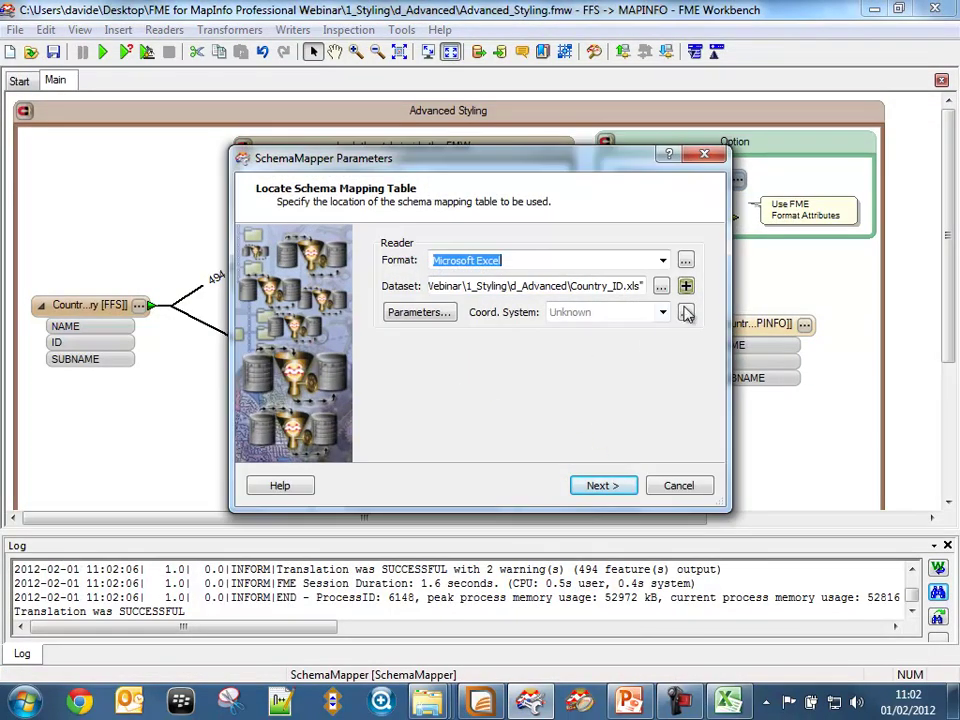
left_click(686, 261)
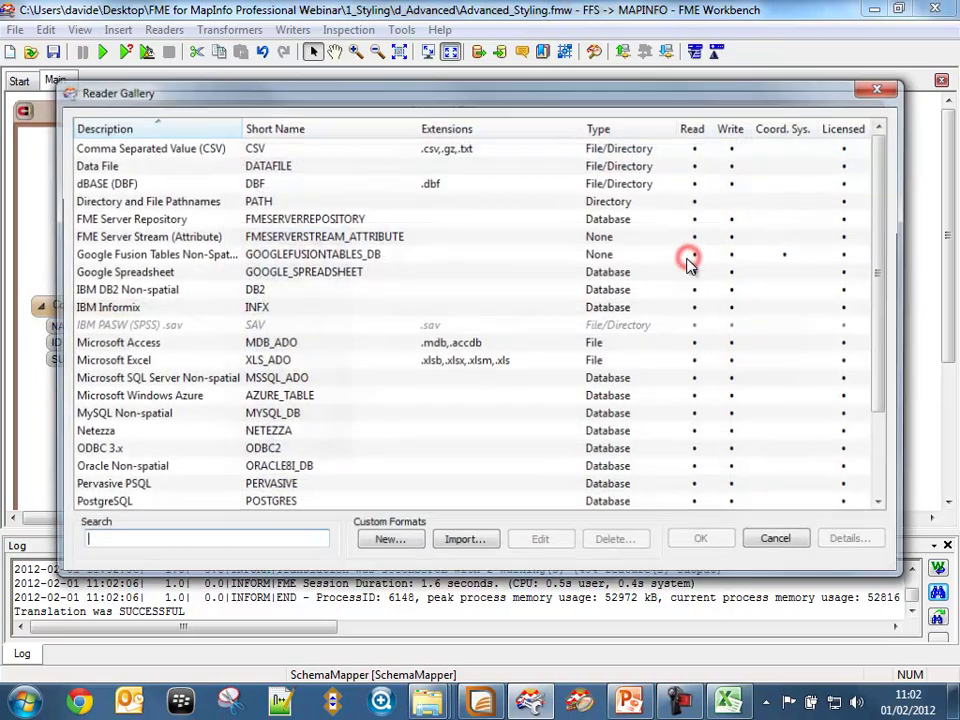
mouse_move(878, 232)
left_mouse_down()
mouse_move(880, 350)
mouse_move(878, 208)
left_mouse_up()
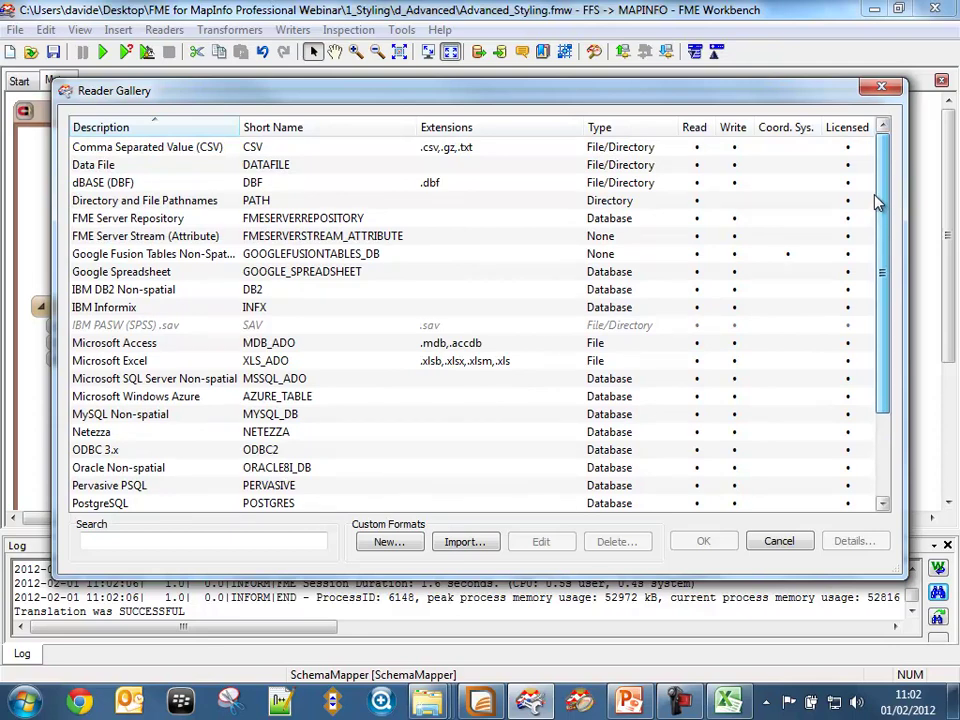
left_click(794, 540)
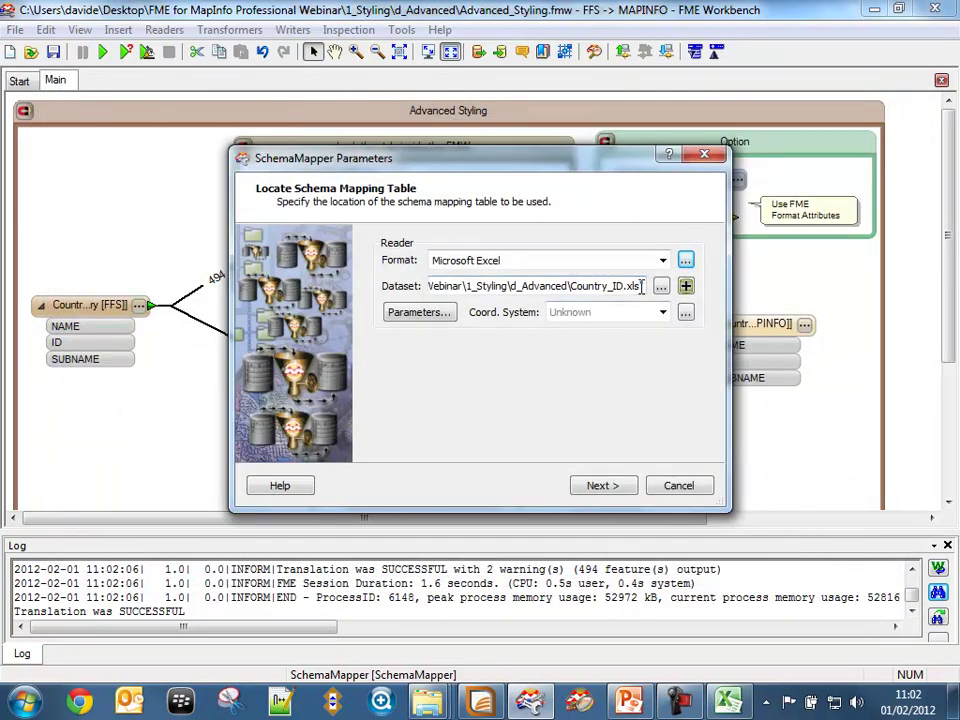
Step: Review the Country_ID.xls dataset and its MI_Styles table setting, and advance the SchemaMapper wizard to its list of actions
triple_click(559, 284)
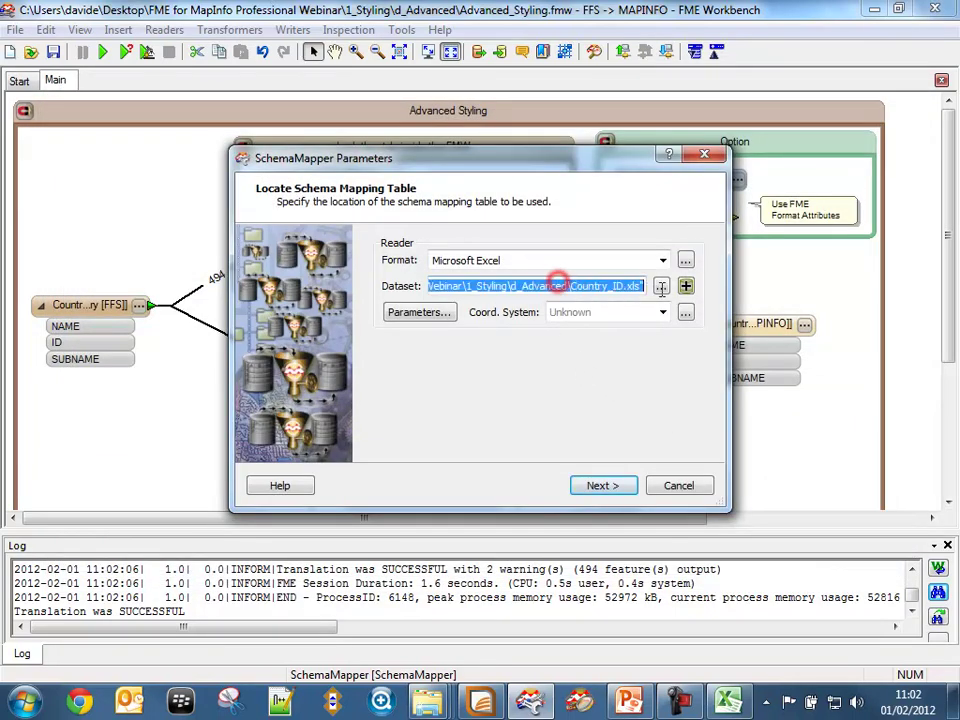
left_click(418, 312)
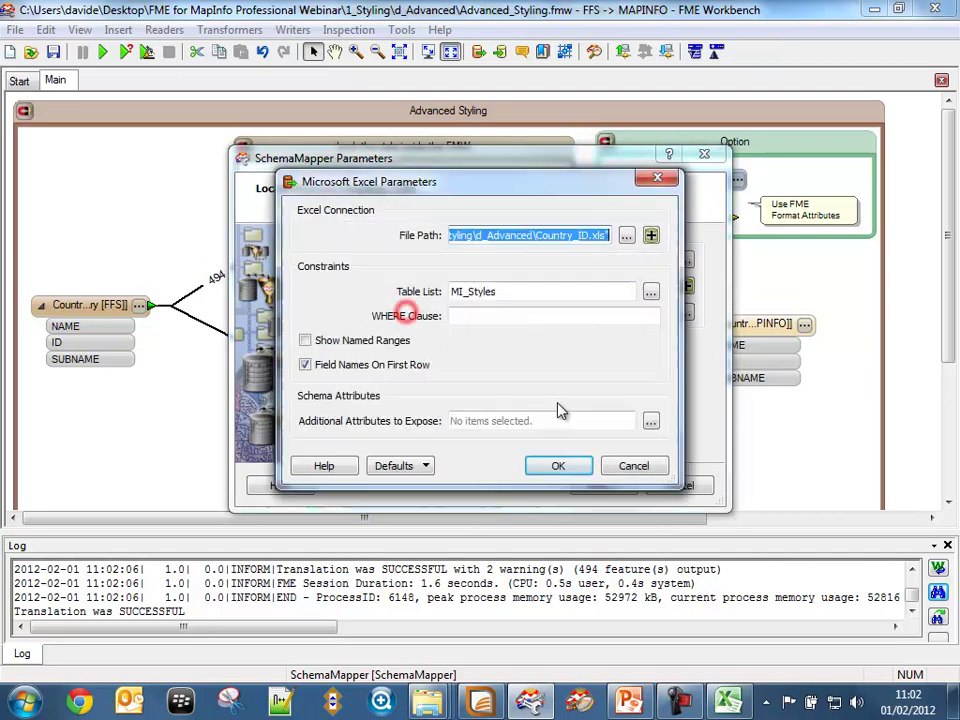
double_click(520, 292)
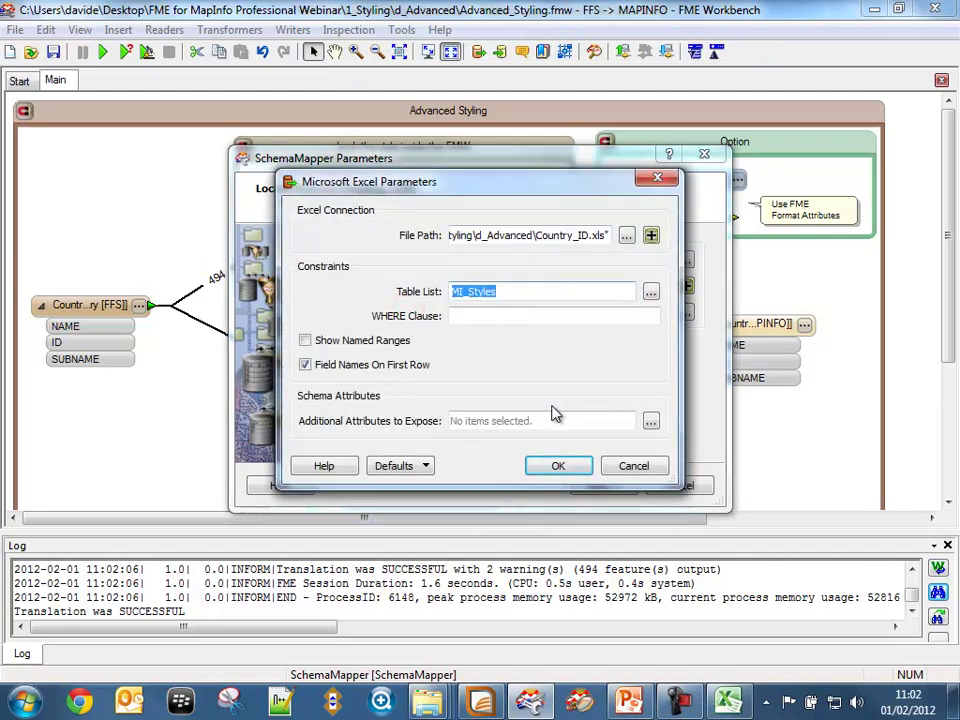
left_click(574, 470)
left_click(618, 483)
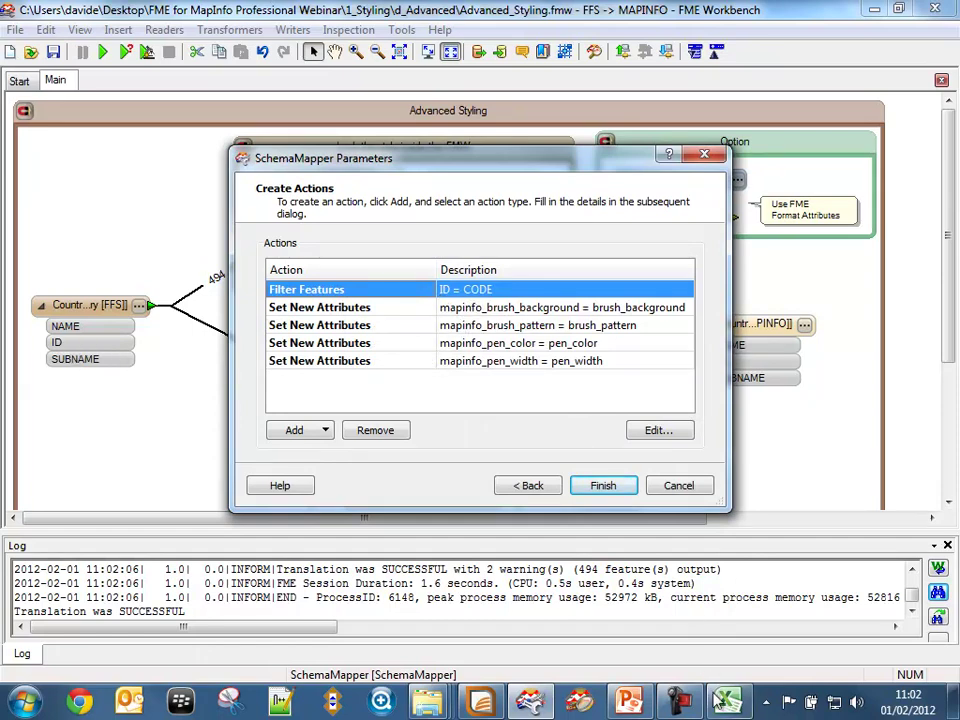
Step: Compare SchemaMapper's ID = CODE filter and mapinfo_brush_background action with the CODE and brush_background columns in the Excel sheet
key("alt+Tab")
left_click(343, 177)
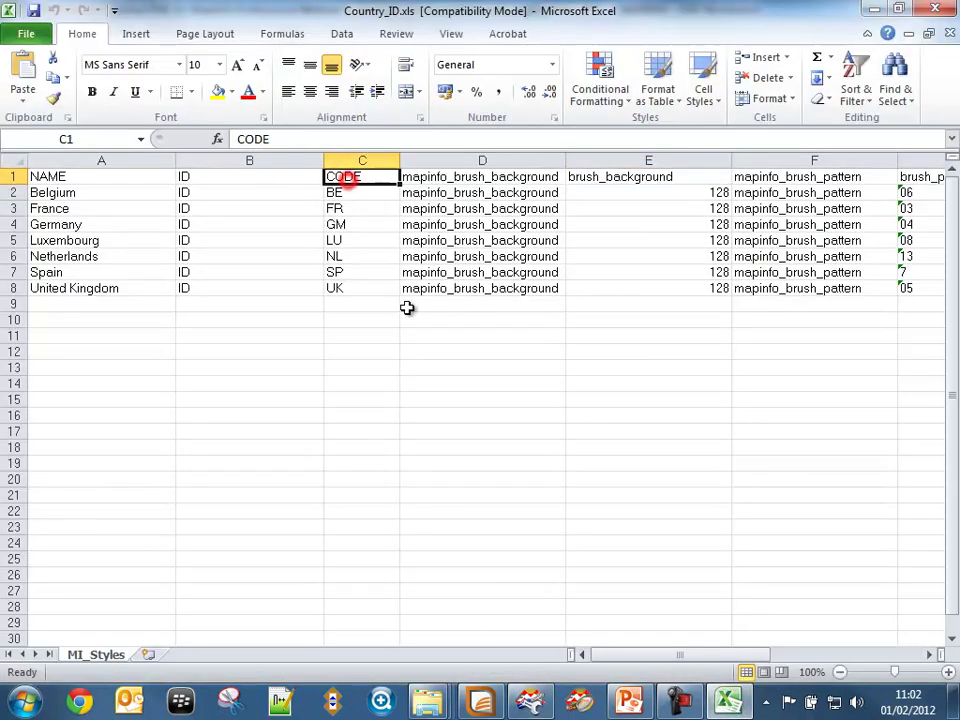
left_click(874, 9)
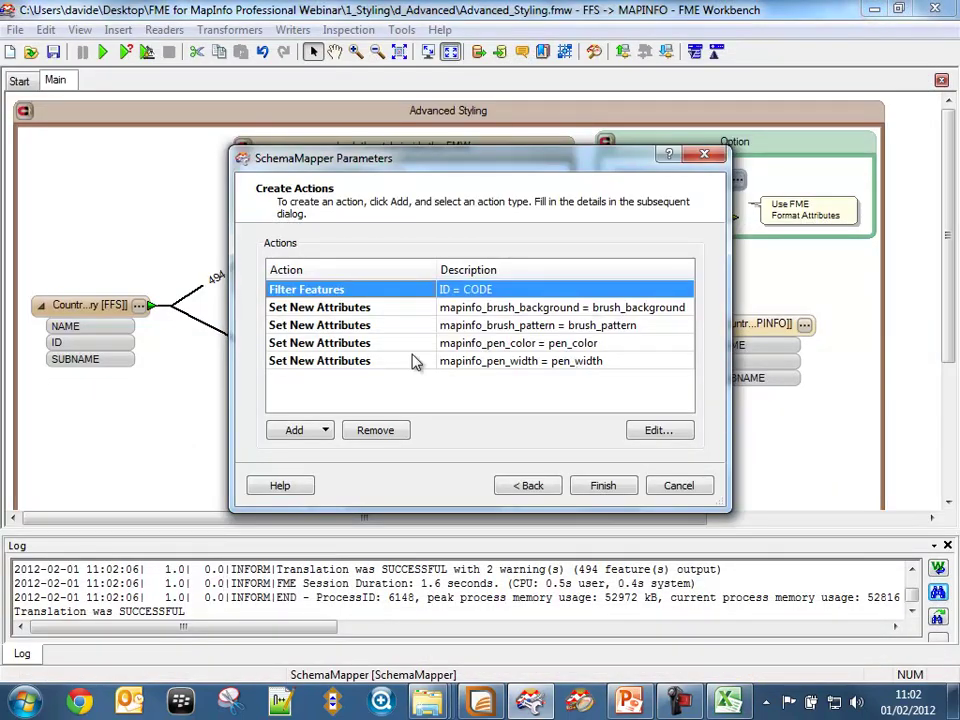
left_click(305, 309)
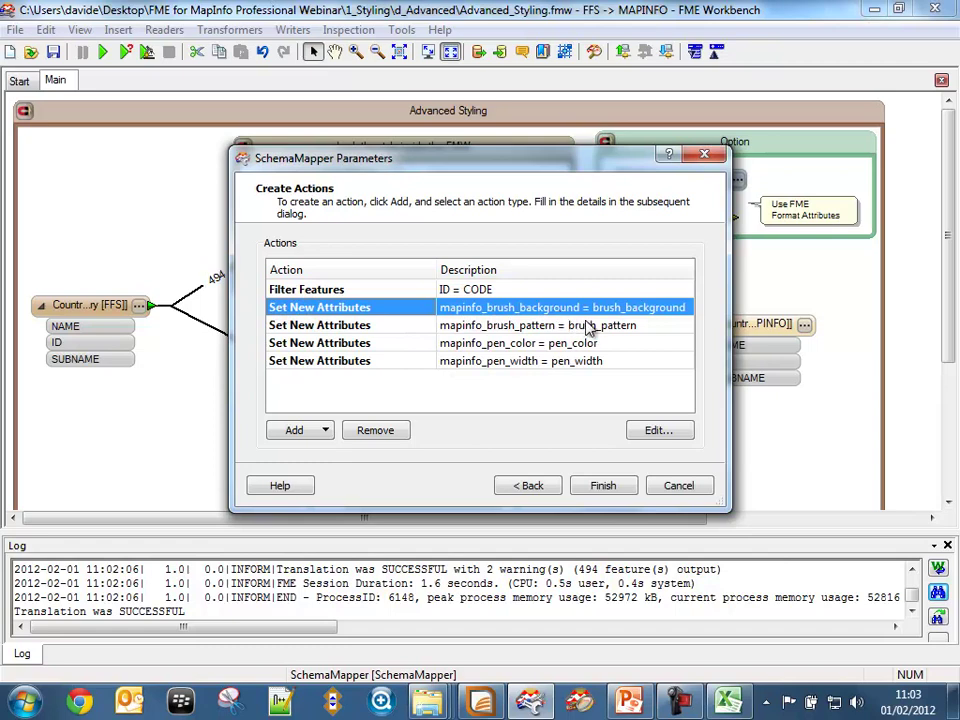
left_click(727, 700)
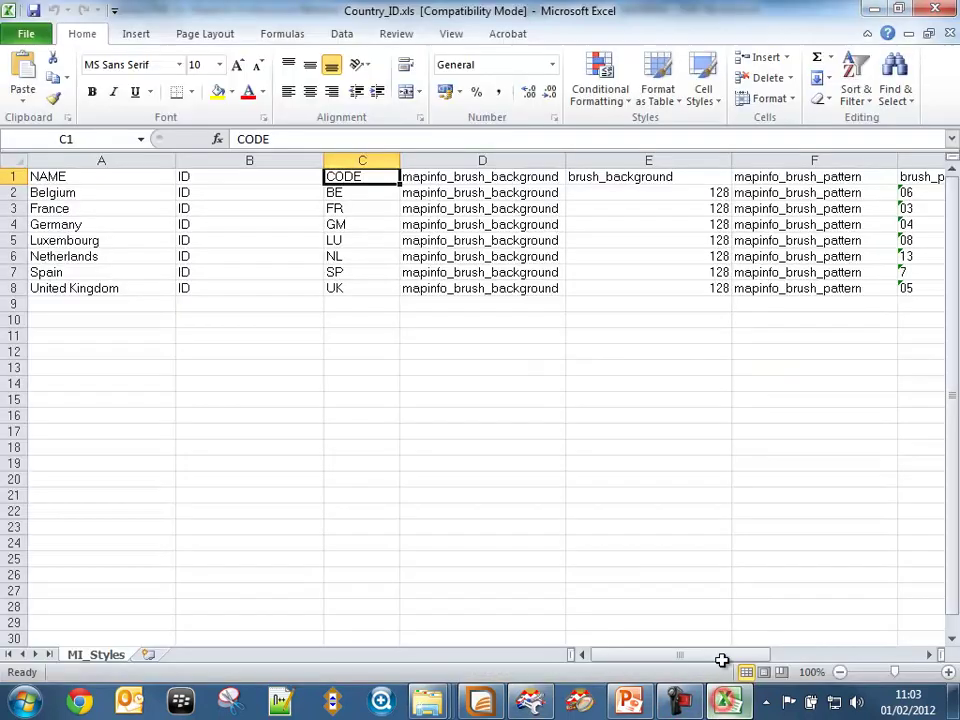
left_click(662, 177)
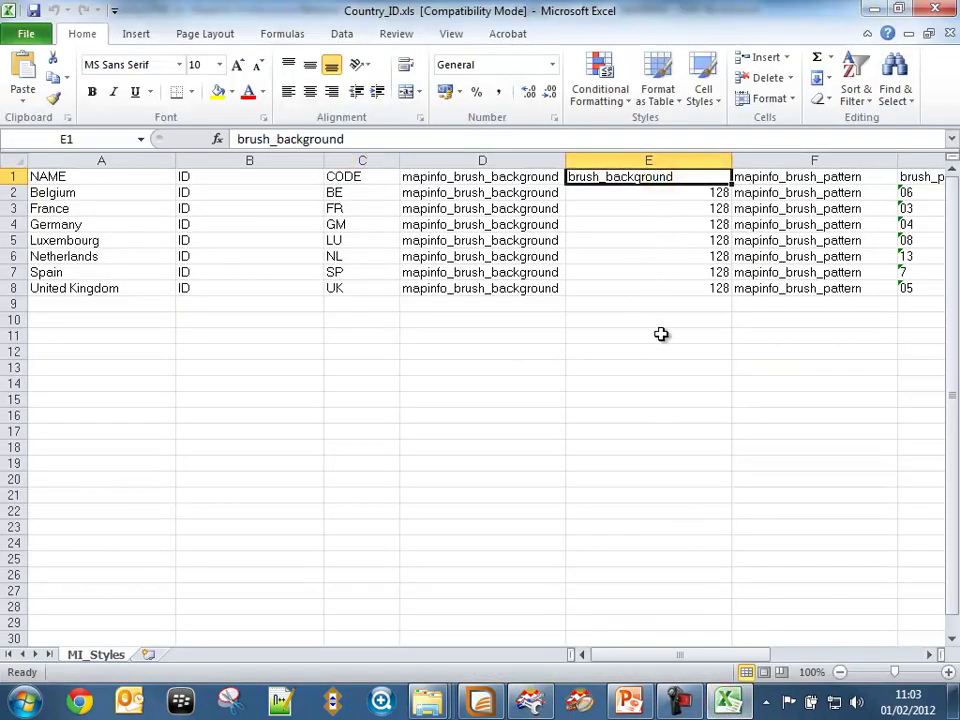
left_click(873, 9)
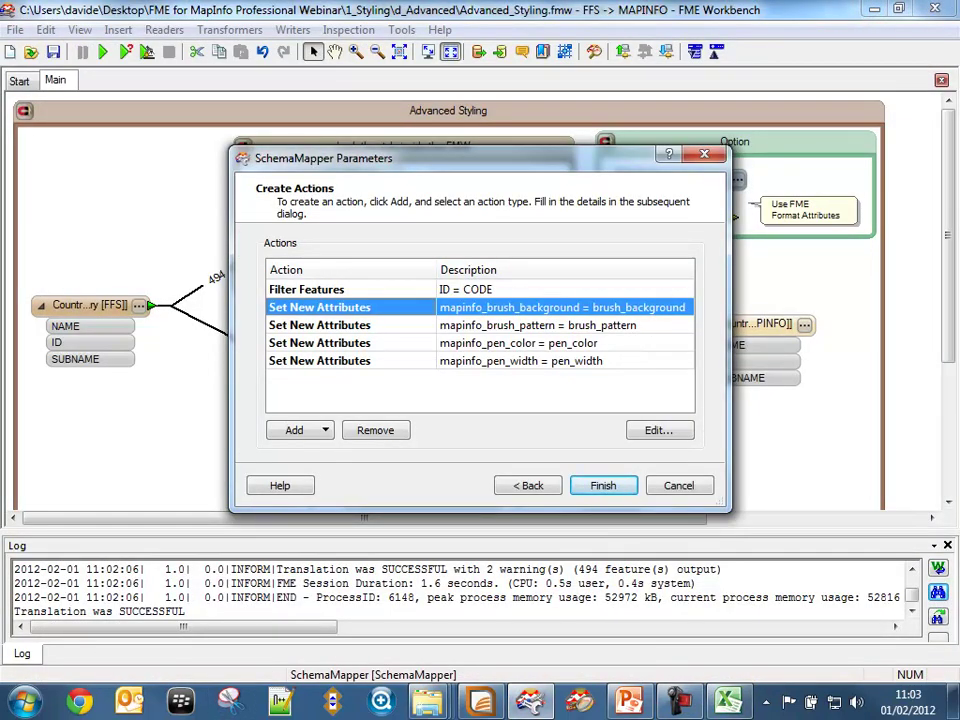
Step: Set brush_background to 43520 for Belgium, France and Germany in Country_ID.xls, and save and close the workbook
left_click(728, 705)
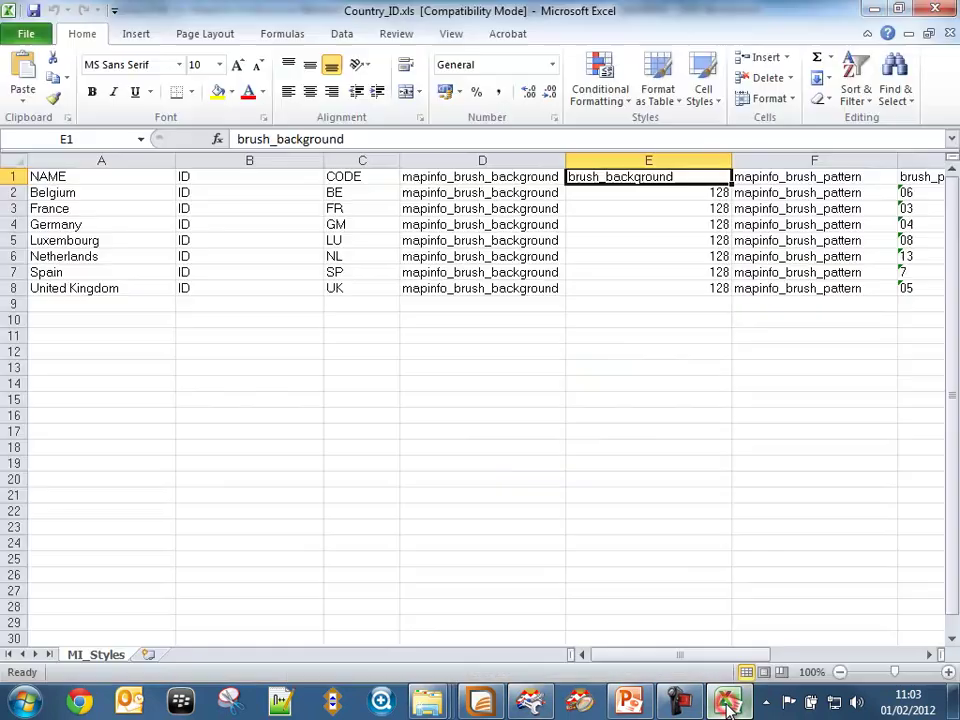
left_click(681, 193)
right_click(684, 195)
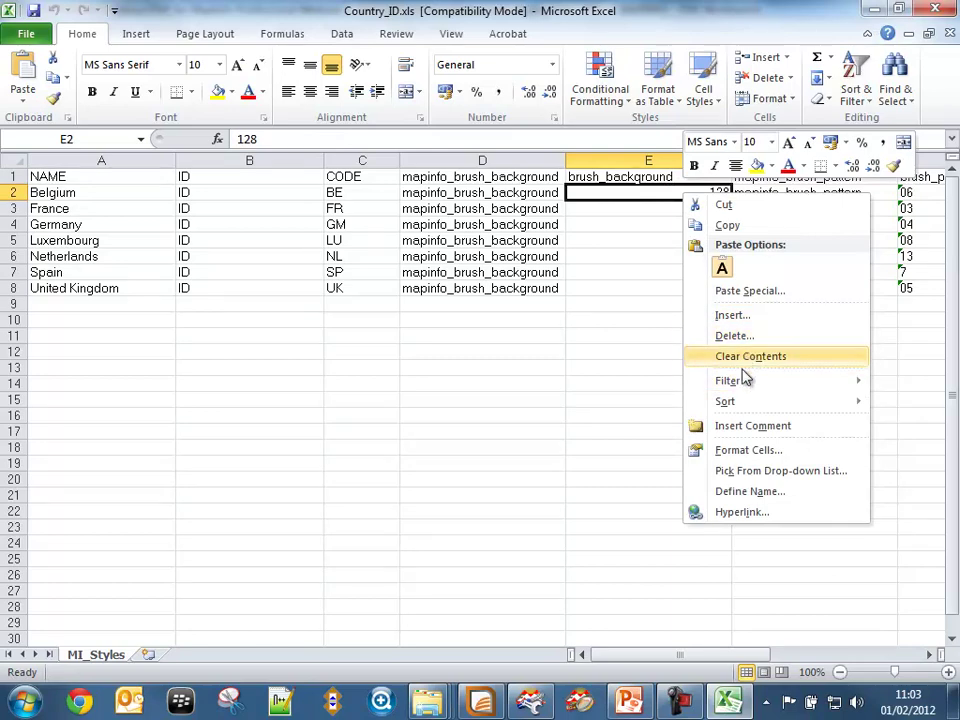
left_click(738, 270)
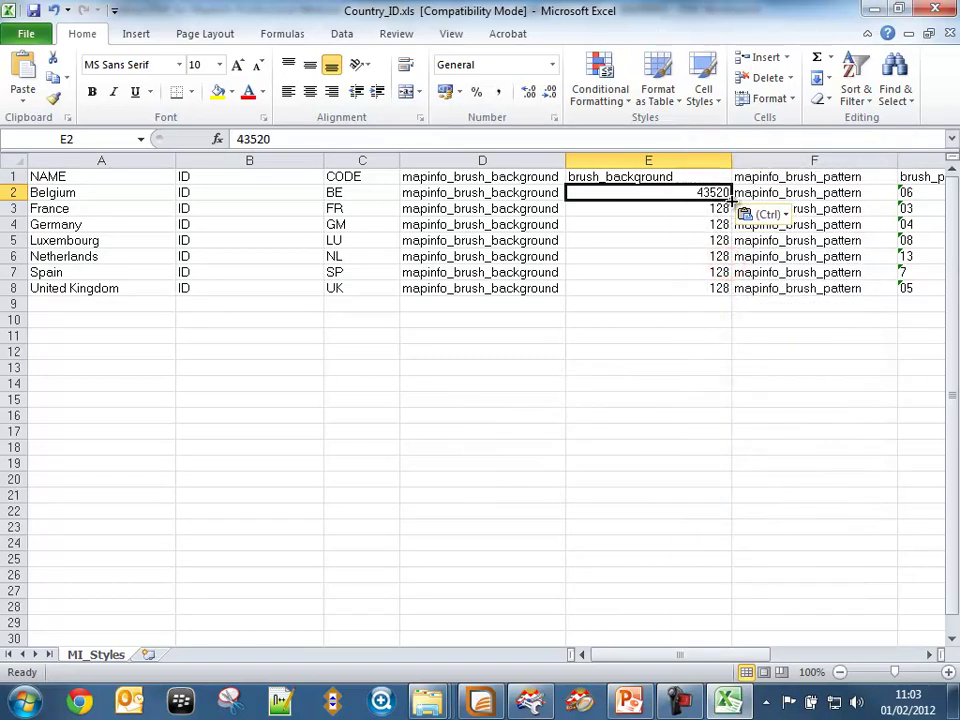
left_click_drag(732, 200, 728, 228)
left_click(691, 336)
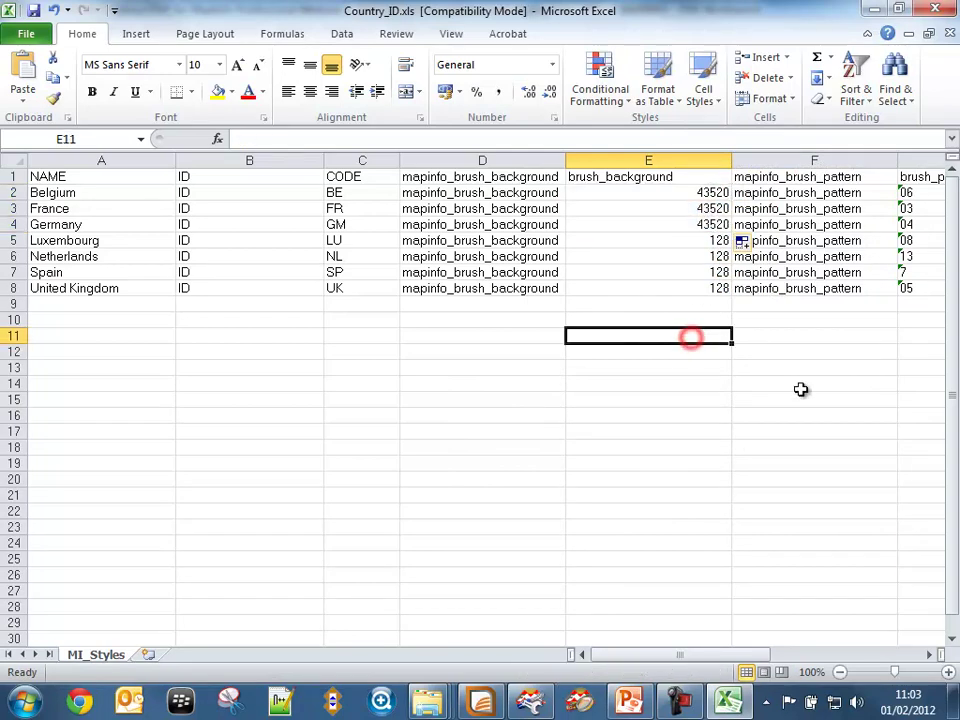
left_click(34, 11)
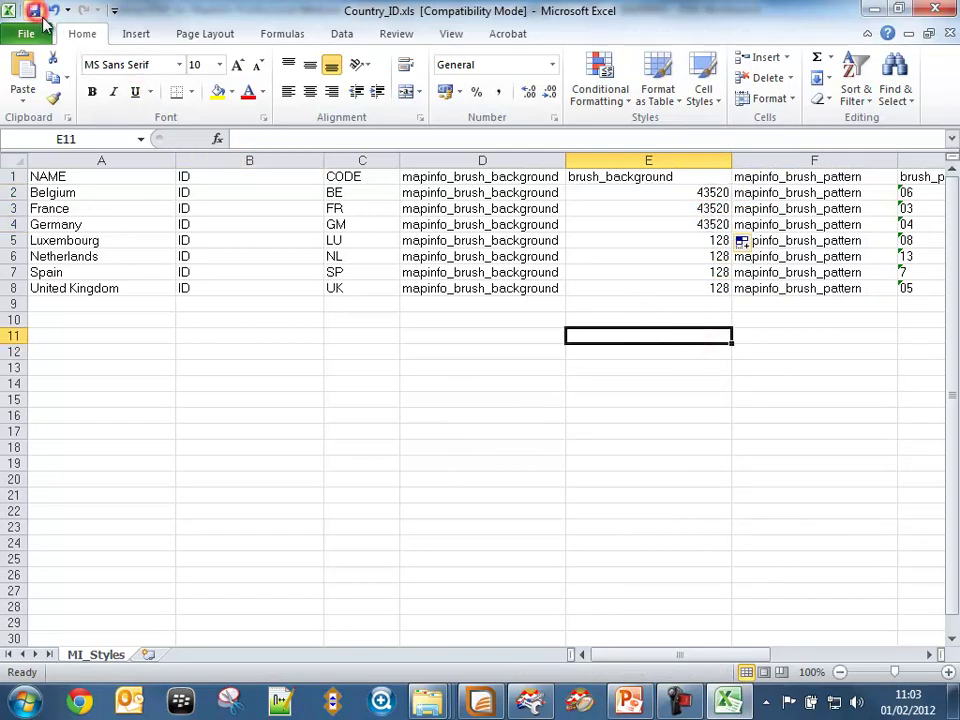
left_click(950, 33)
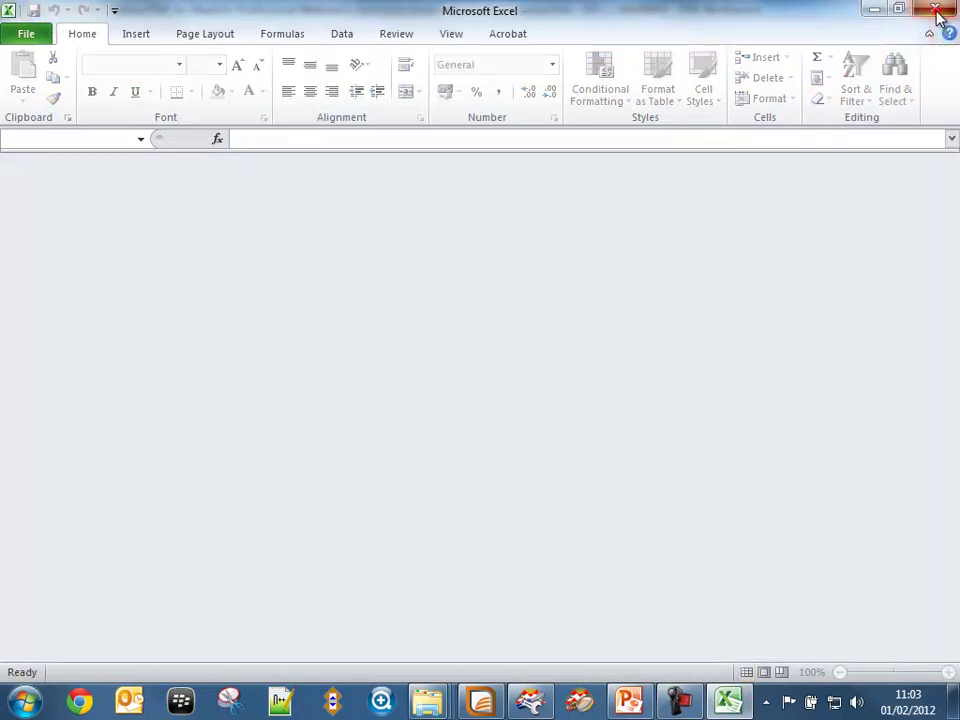
Step: Close the empty Excel window, finish the SchemaMapper wizard, and run the Advanced_Styling.fmw workspace
left_click(936, 10)
left_click(606, 484)
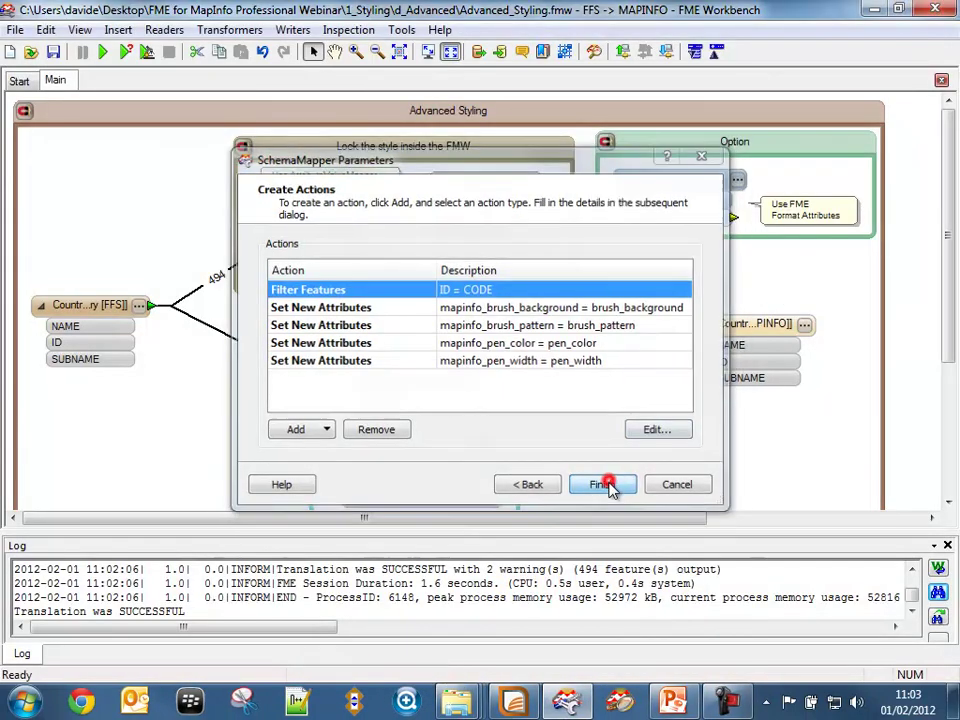
left_click(102, 51)
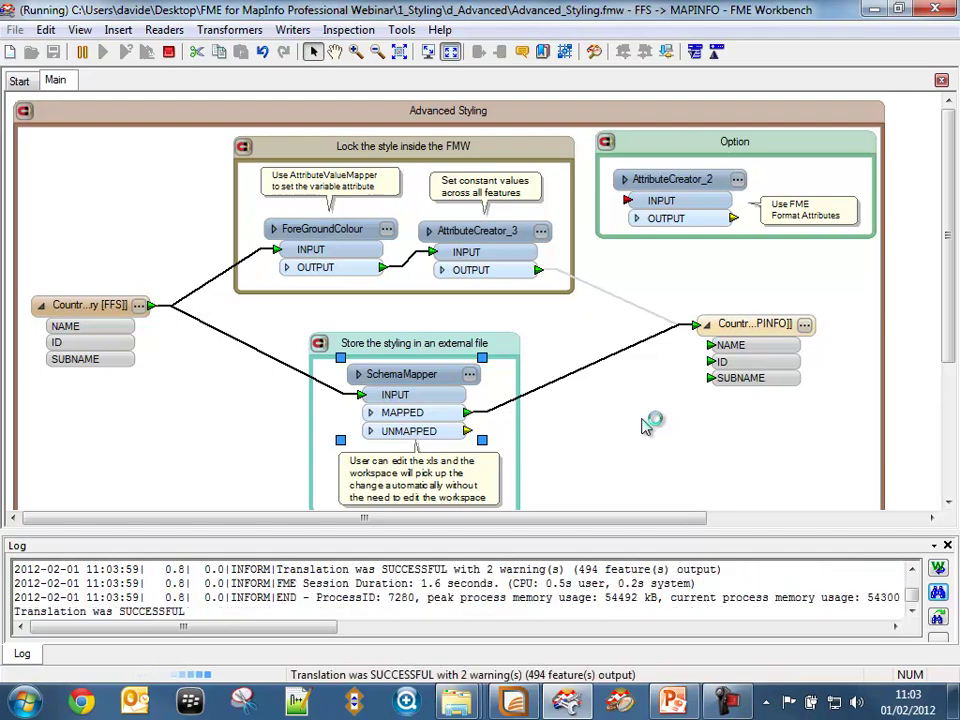
Step: Switch to MapInfo Professional and examine the restyled country fills on the refreshed Country Map, from close up and at full extent
left_click(513, 702)
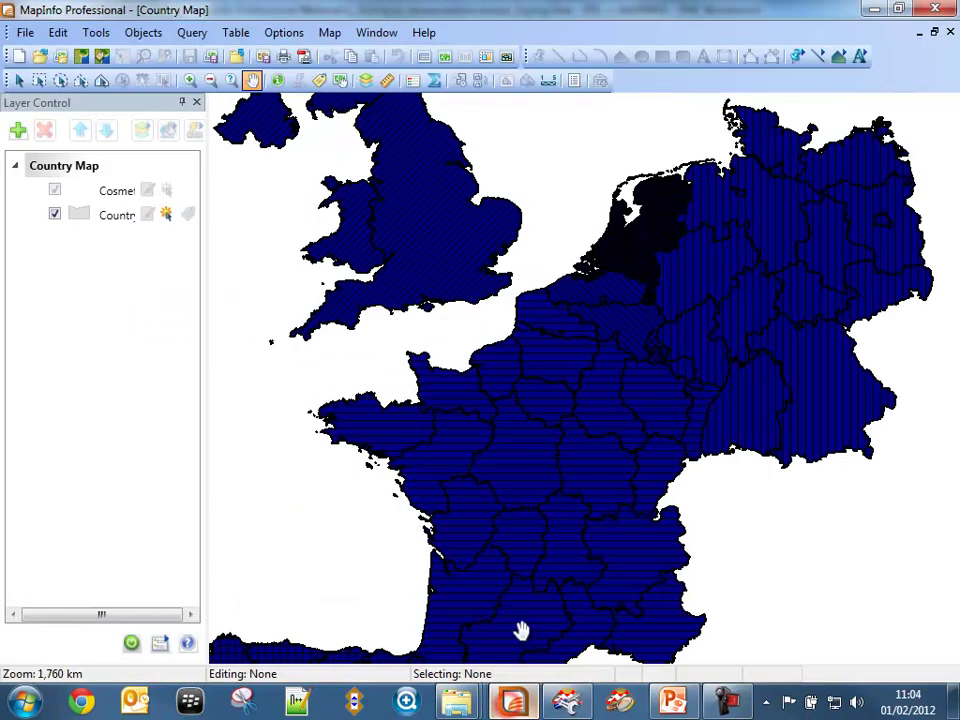
scroll(546, 450, "down", 1)
scroll(546, 454, "up", 1)
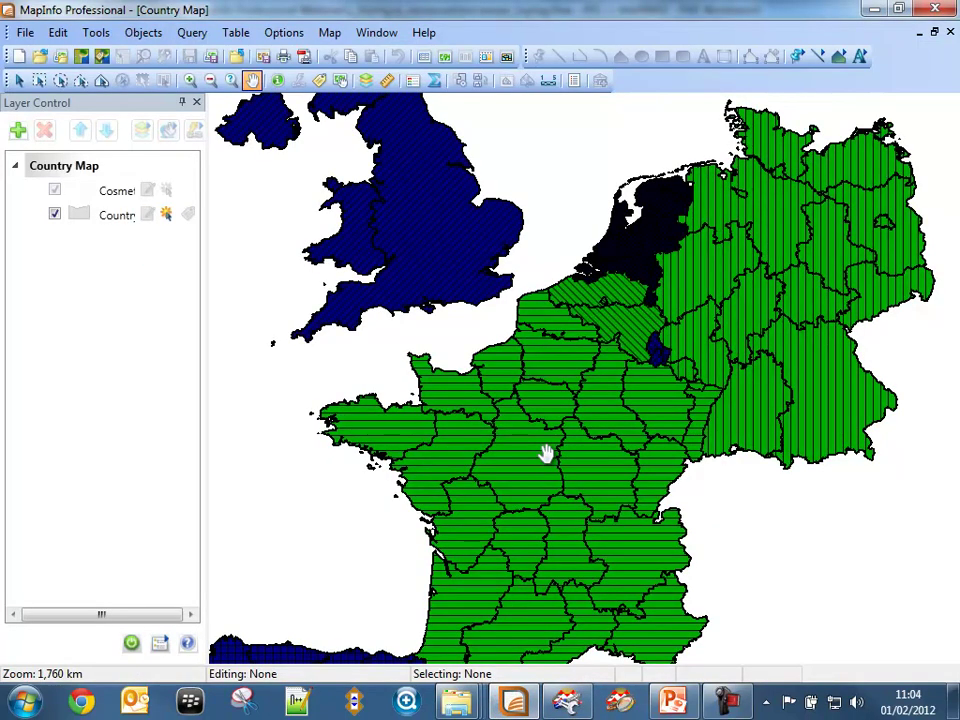
scroll(546, 454, "down", 1)
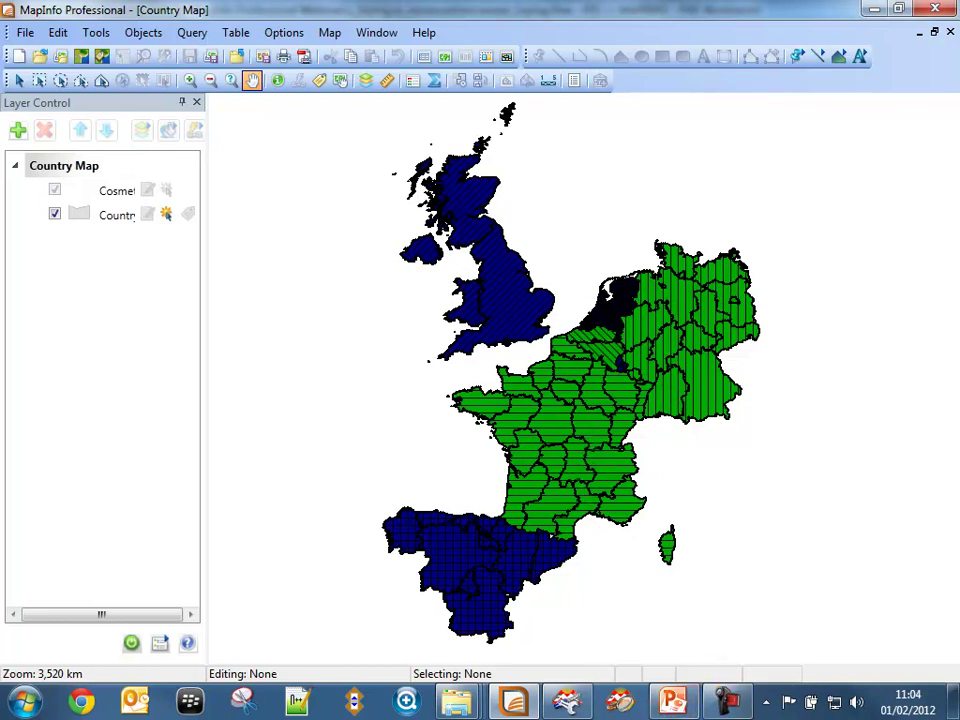
Step: Switch to the PowerPoint webinar deck, start the slide show from slide 21, and advance to the Validate Feature Style slide
left_click(674, 703)
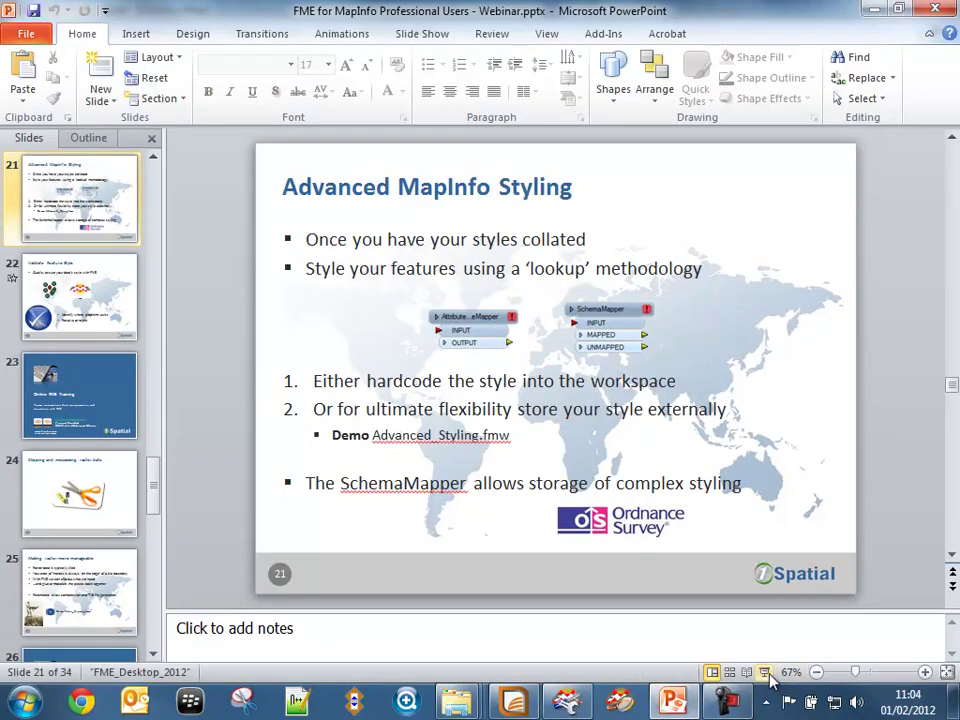
left_click(764, 672)
left_click(667, 559)
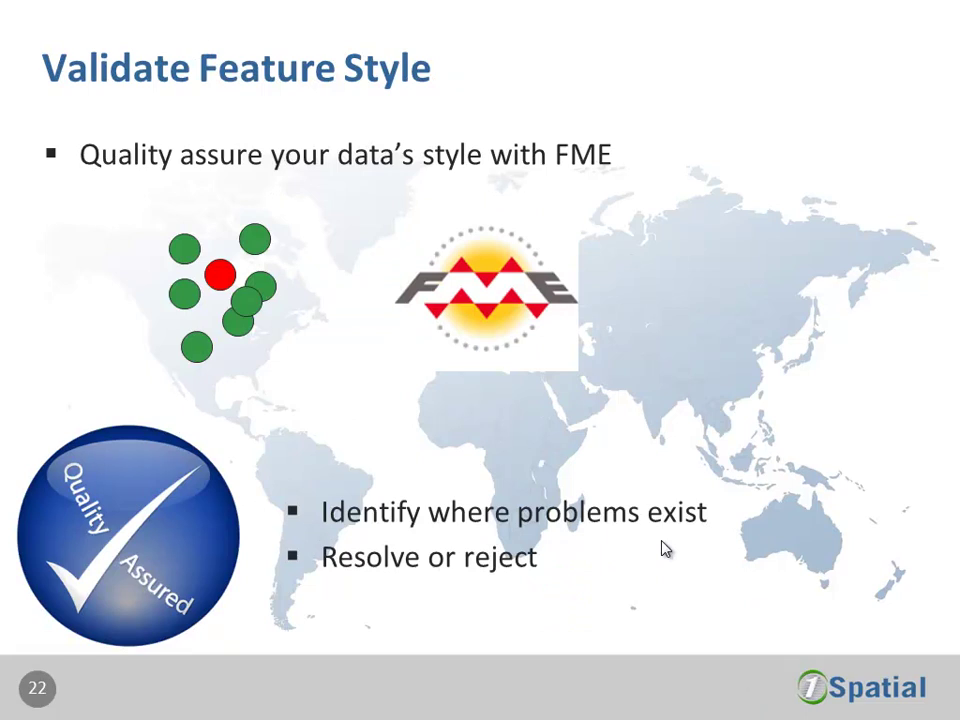
left_click(634, 481)
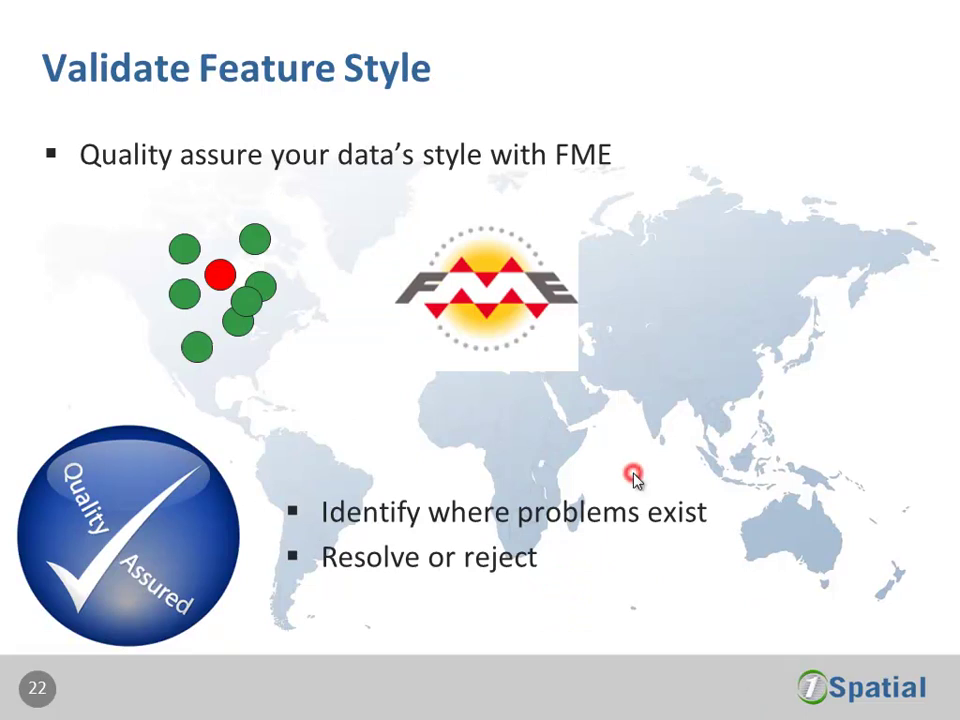
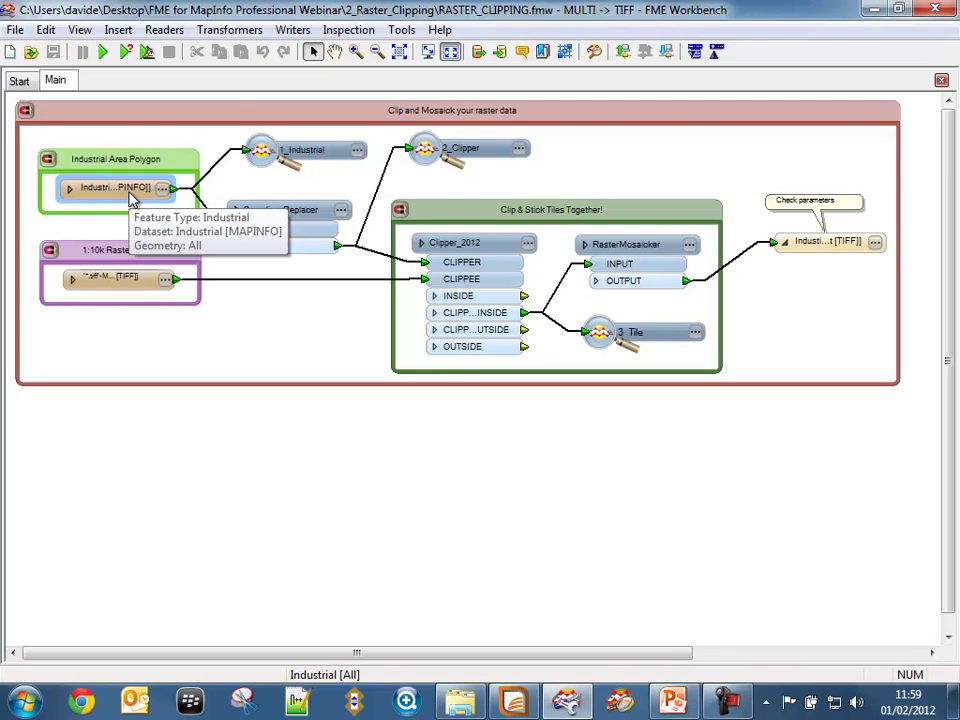
Step: Inspect the Industrial feature type of the RASTER_CLIPPING workspace in FME Universal Viewer, reading Industrial.TAB as MapInfo TAB (MFAL)
right_click(95, 188)
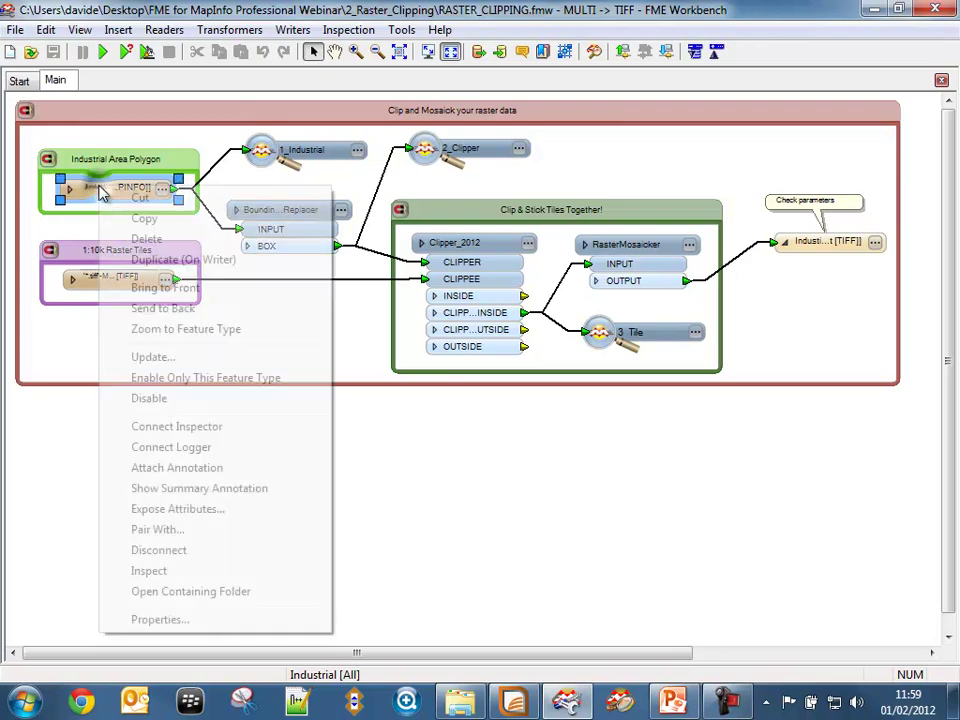
left_click(146, 572)
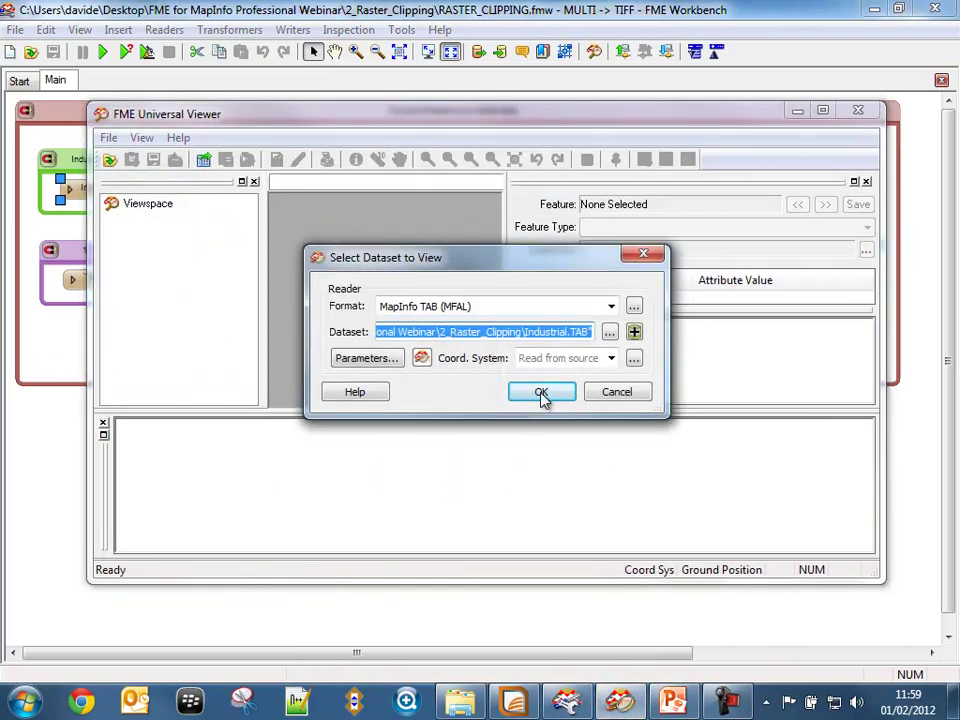
left_click(541, 393)
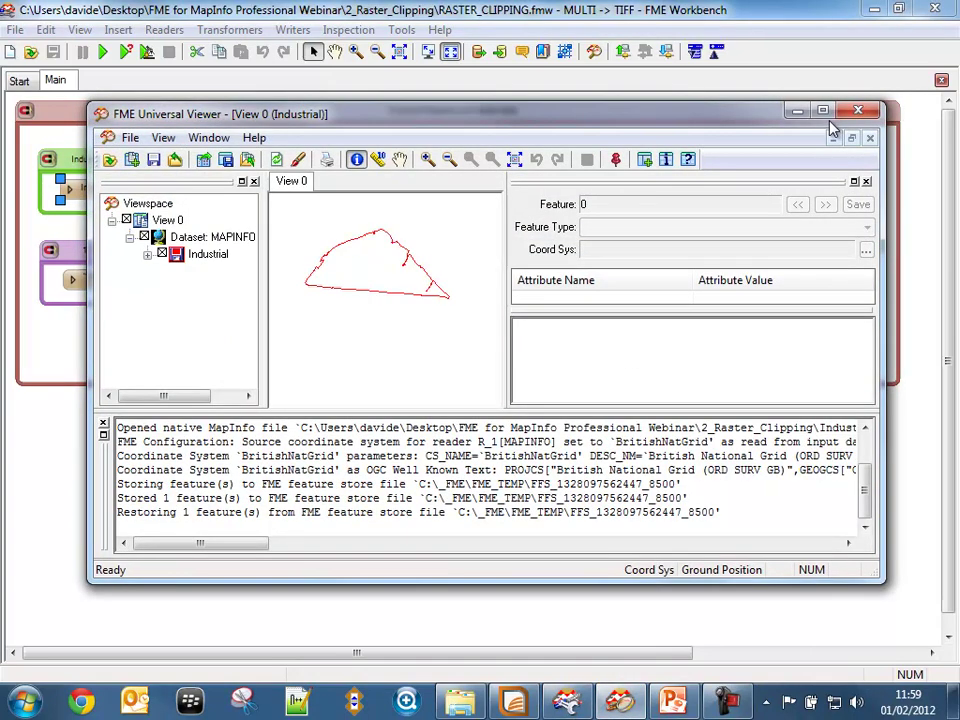
Step: Start adding another dataset to the Industrial view, with TIFF (Tagged Image File Format) as the reader format
left_click(133, 160)
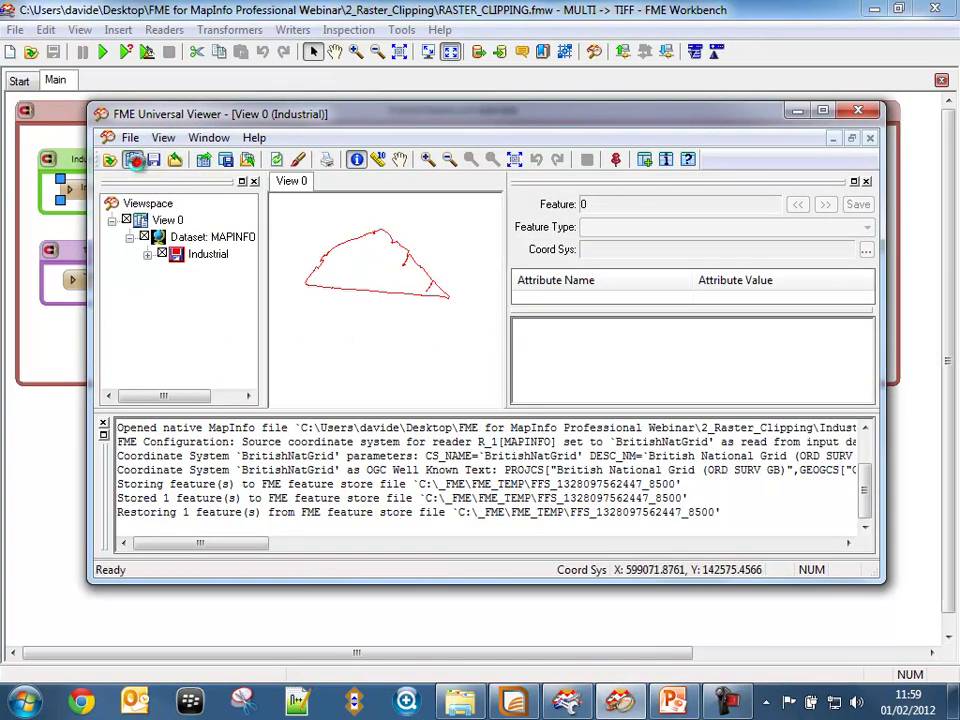
left_click(538, 300)
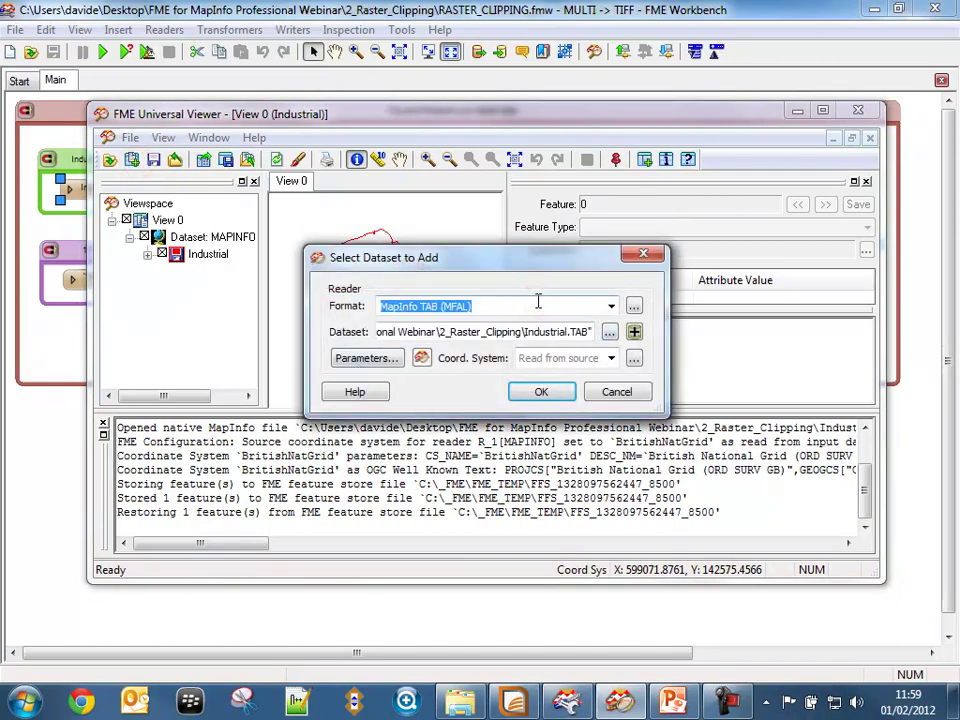
type("tiff")
key("Tab")
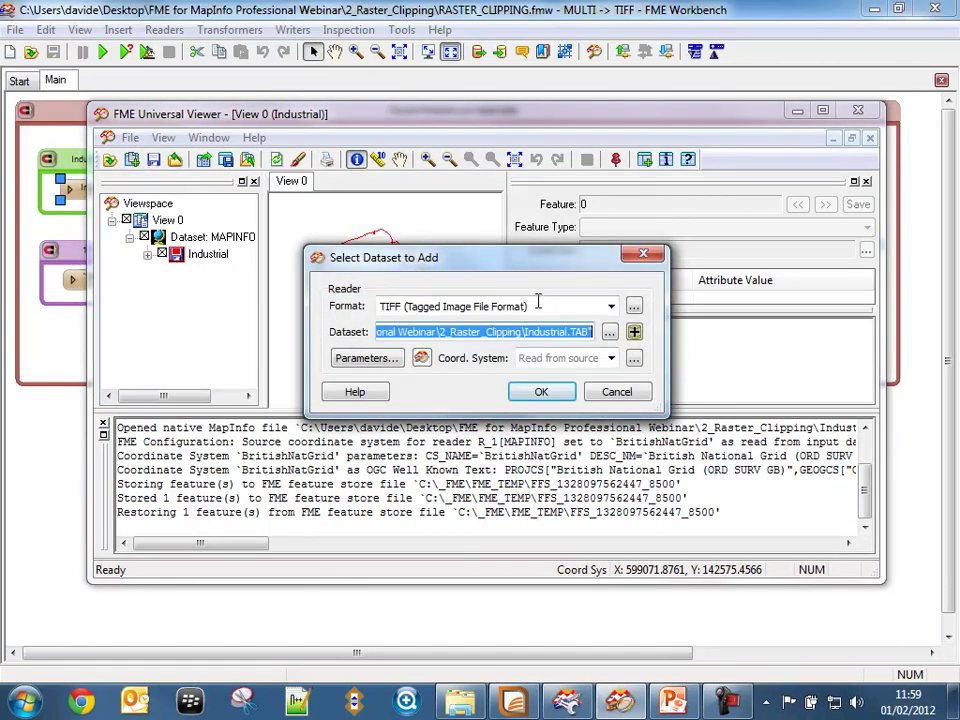
Step: Add the TIFF raster tq94se.tif from the 2_Raster_Clipping folder to the view holding the Industrial polygon
left_click(609, 332)
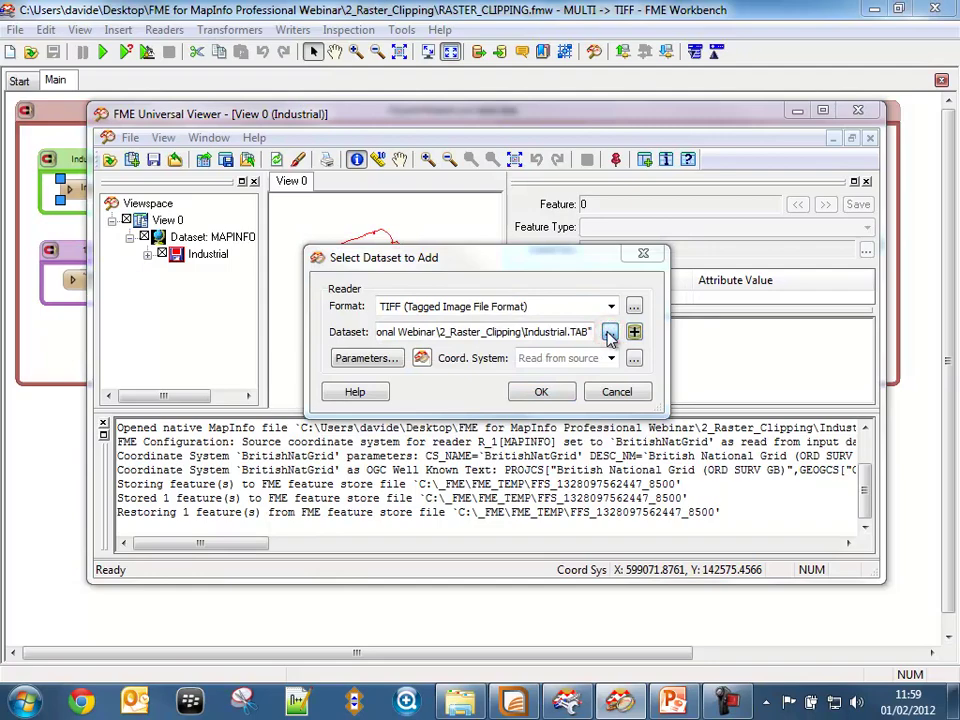
left_click(563, 360)
left_click(793, 620)
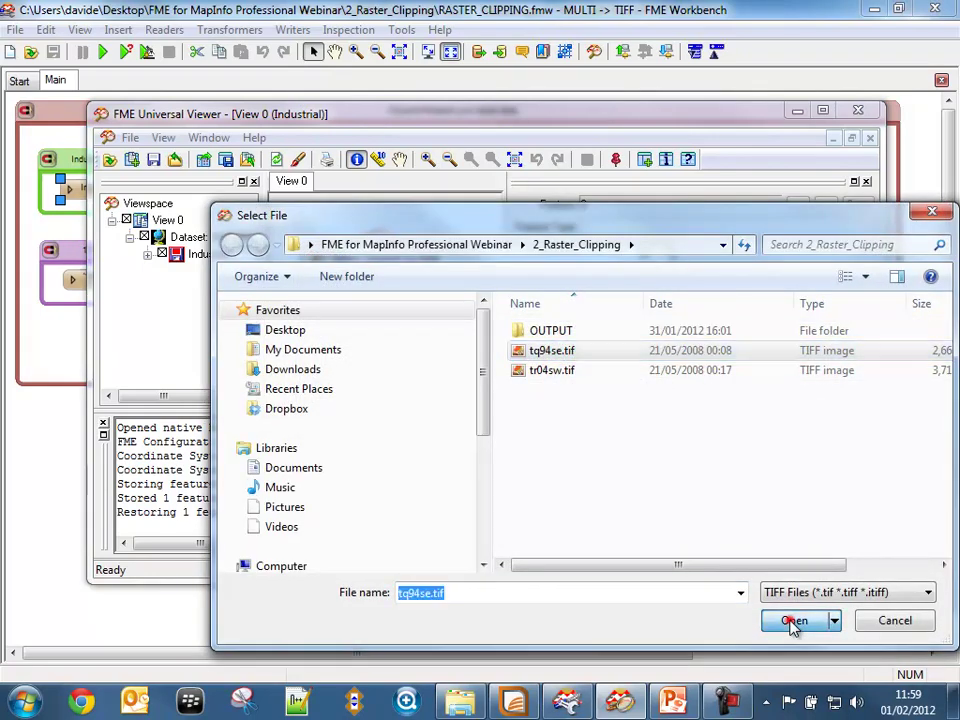
left_click(550, 392)
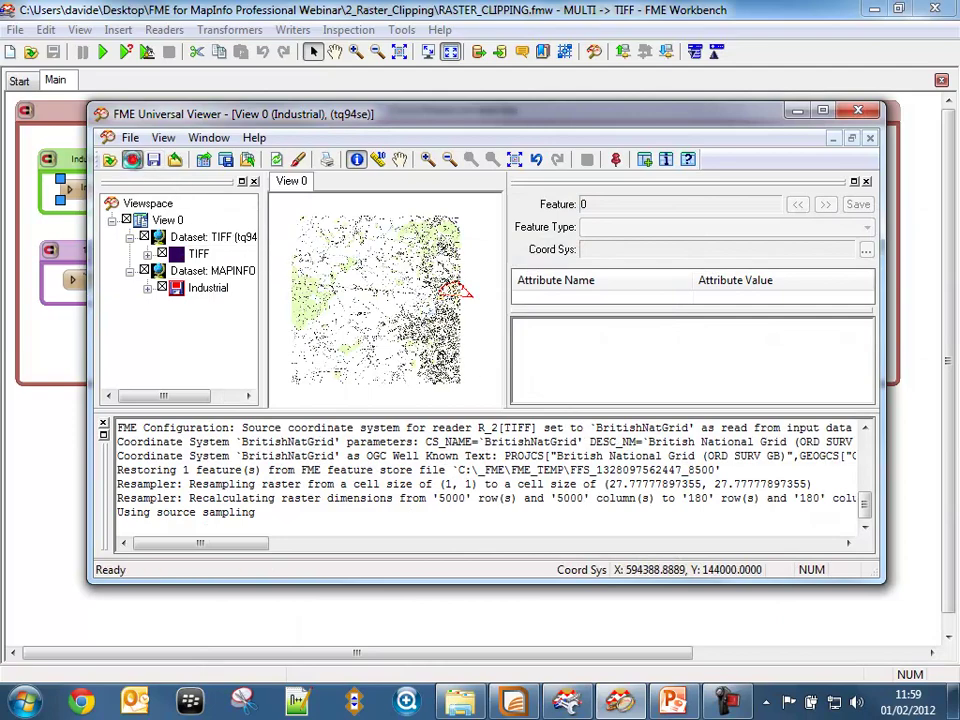
Step: Add the second TIFF raster, tr04sw.tif, to the same view
left_click(131, 159)
left_click(609, 333)
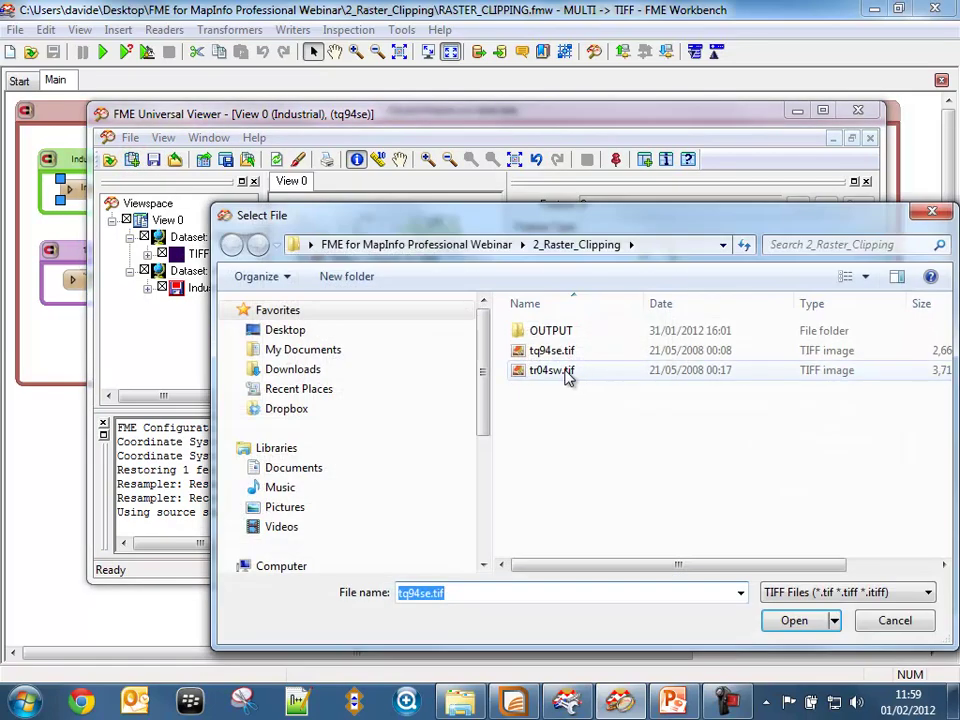
left_click(566, 371)
left_click(784, 614)
left_click(541, 392)
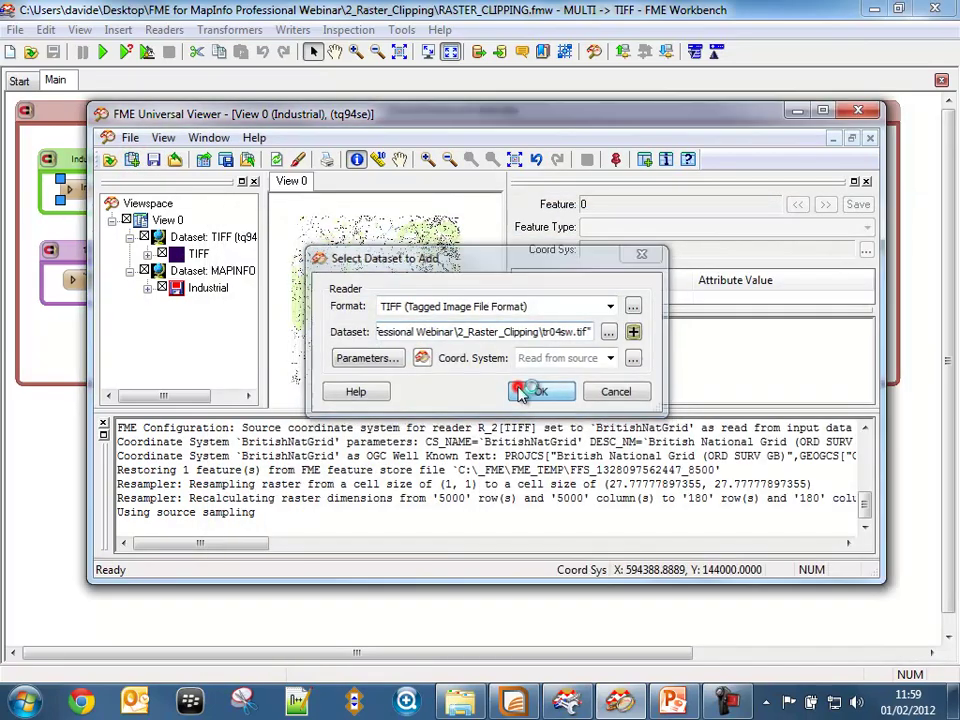
Step: Maximize the viewer, enlarge the area around the Industrial polygon and move its MAPINFO dataset above both TIFF datasets
double_click(484, 120)
left_click(420, 55)
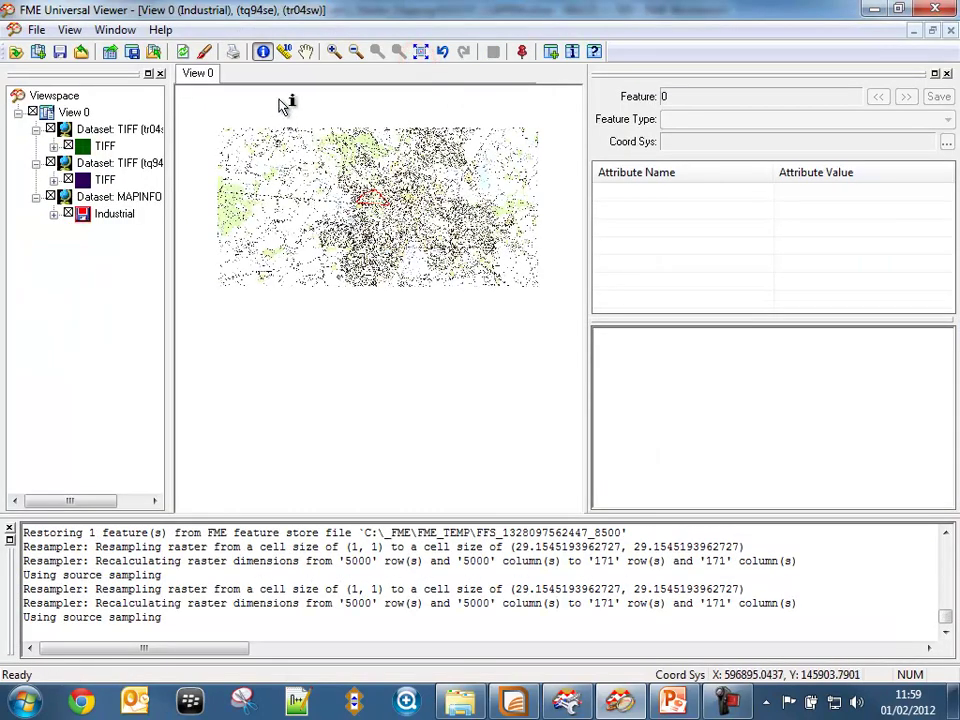
left_click(334, 51)
left_click(410, 221)
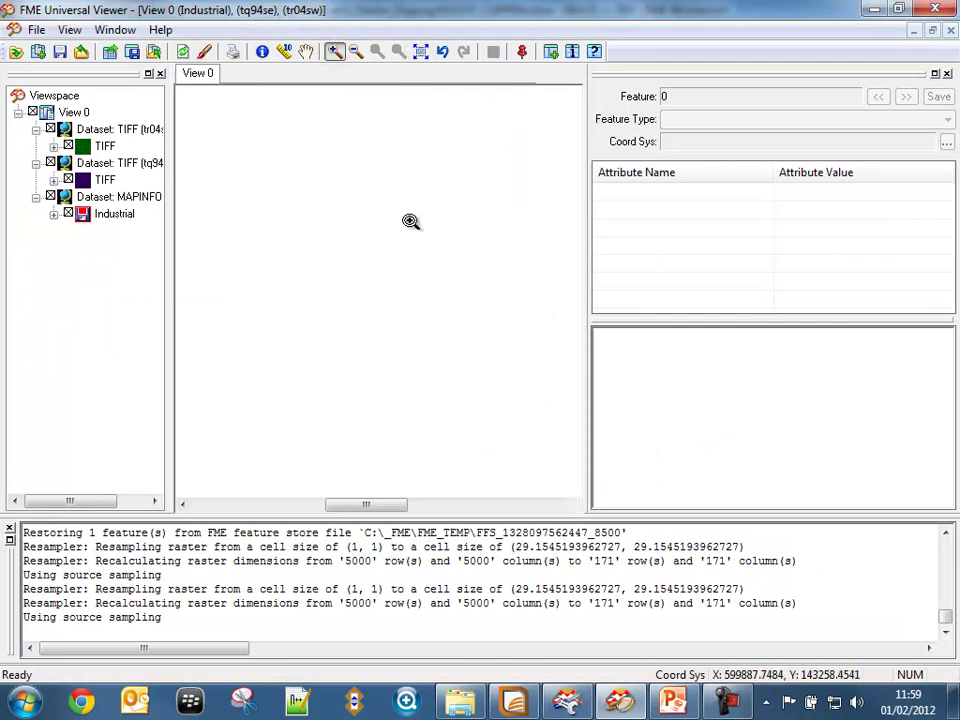
left_click_drag(95, 197, 53, 148)
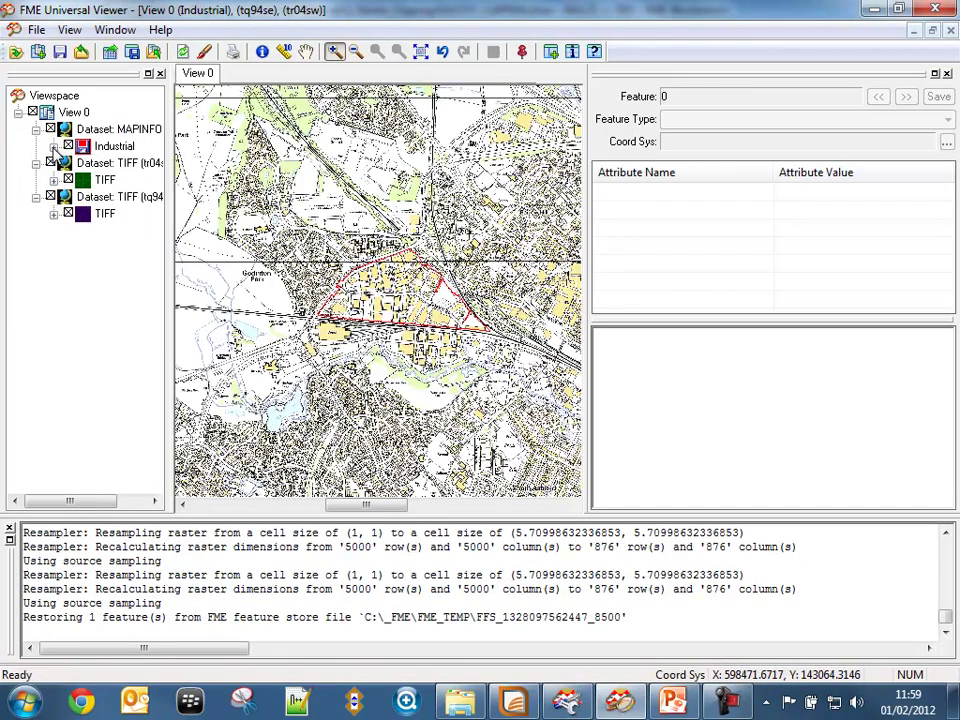
Step: Hide and show the tr04sw and tq94se rasters in turn to examine how each covers the Industrial polygon, and close the viewer
left_click(50, 162)
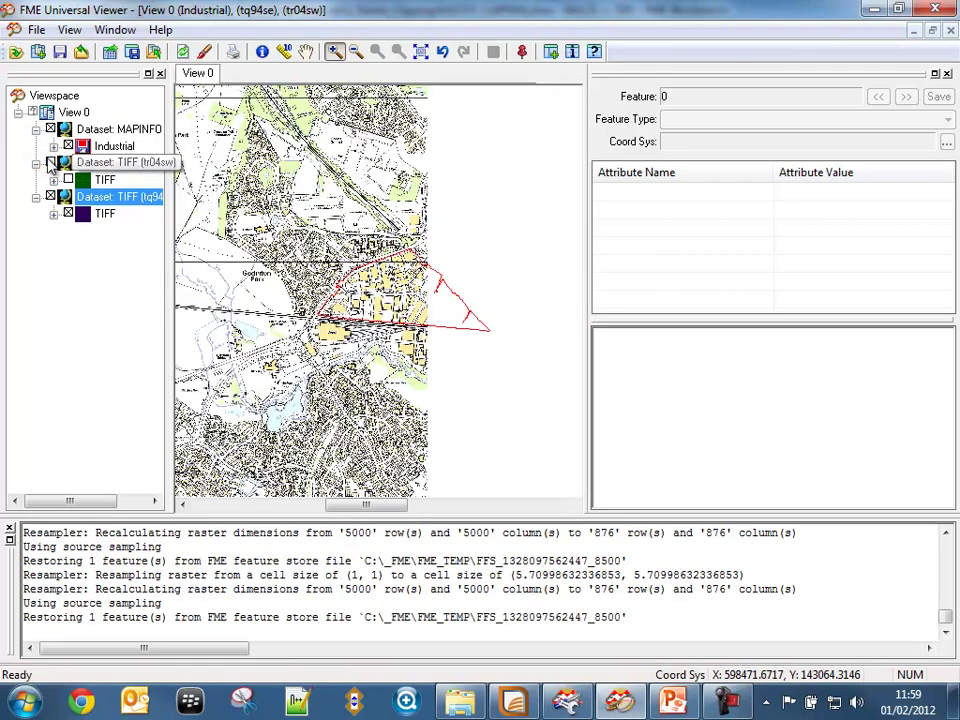
left_click(50, 162)
left_click(50, 197)
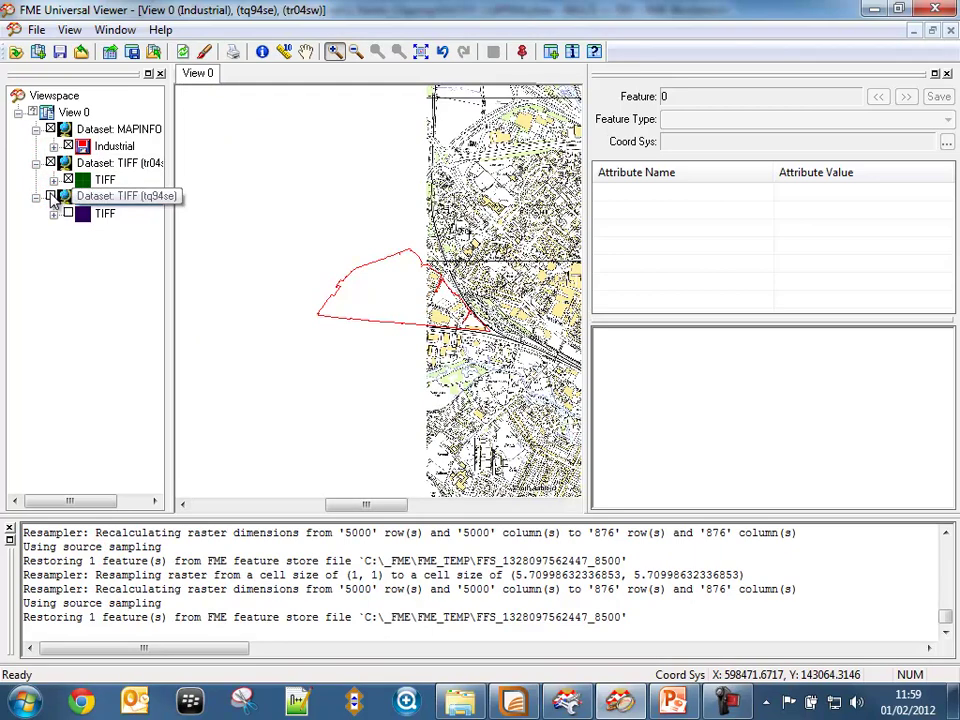
left_click(50, 197)
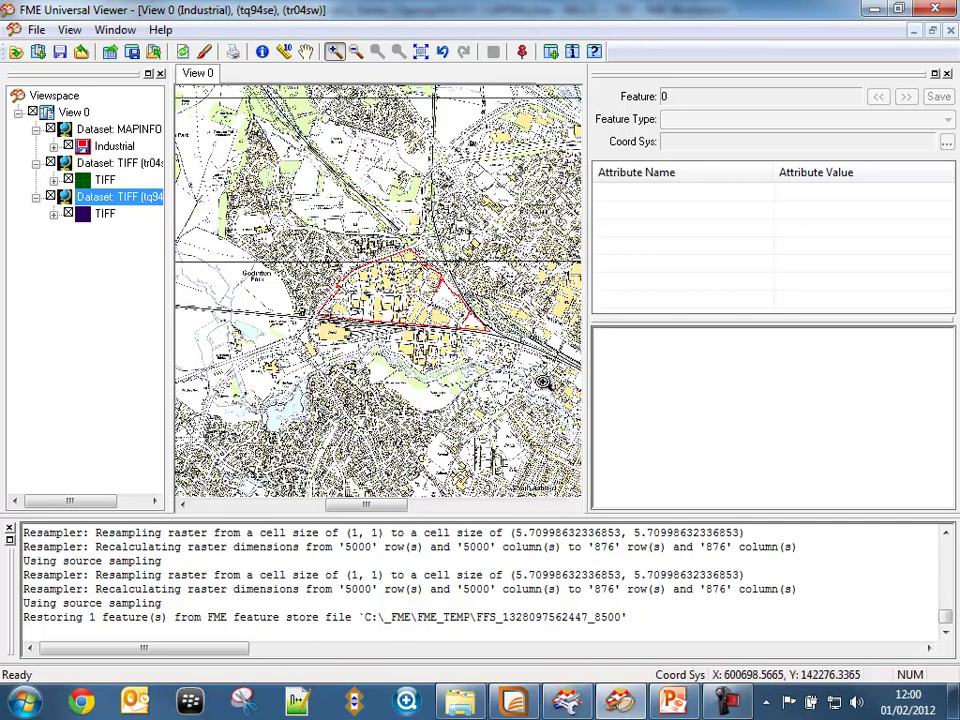
left_click(932, 10)
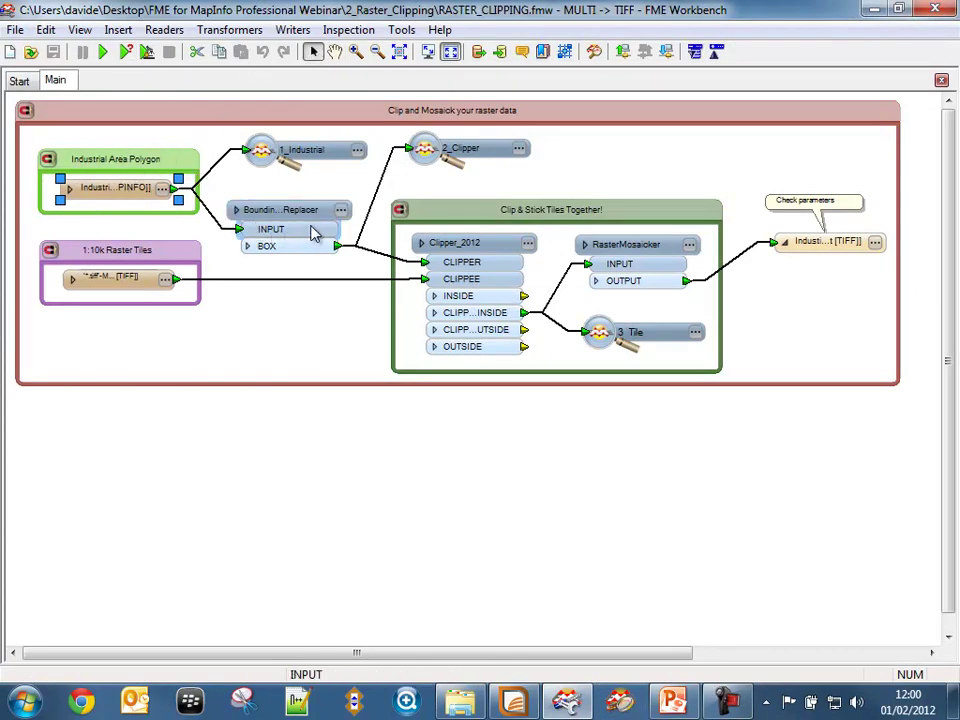
Step: Review the Clipper_2012 transformer's parameters, including its name and the parallel processing level options, keeping No Parallelism
mouse_move(296, 222)
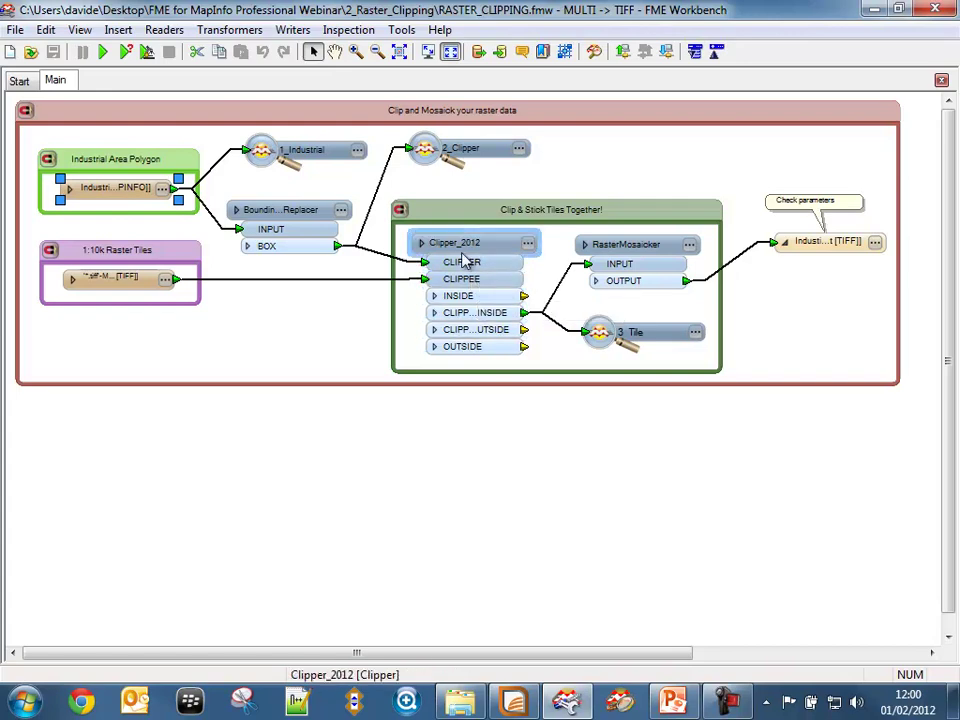
left_click(527, 245)
left_click(521, 180)
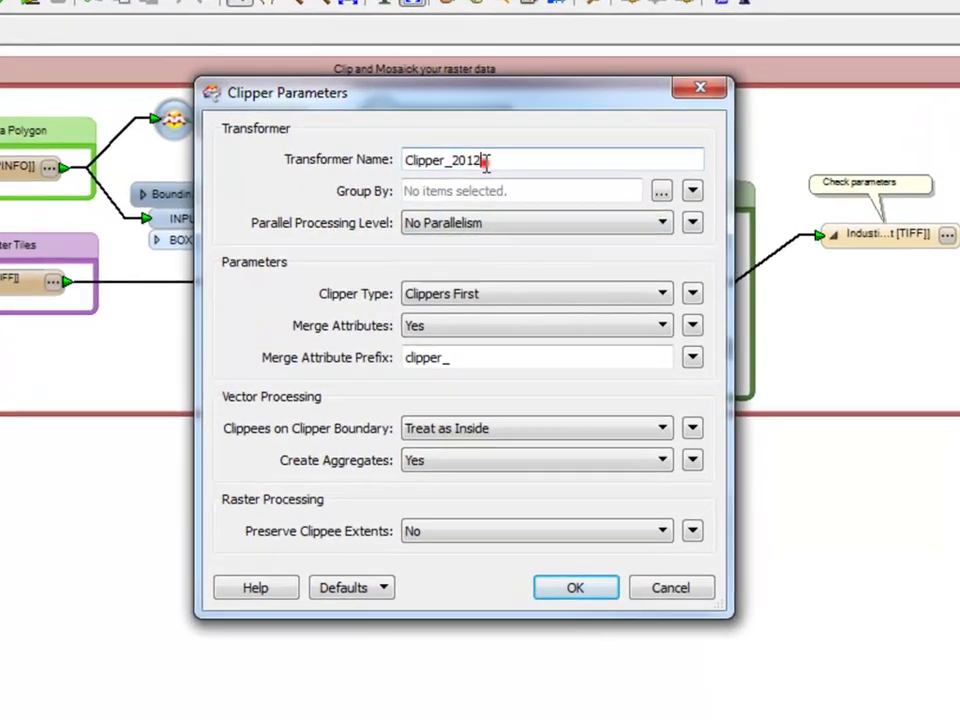
left_click_drag(507, 183, 478, 182)
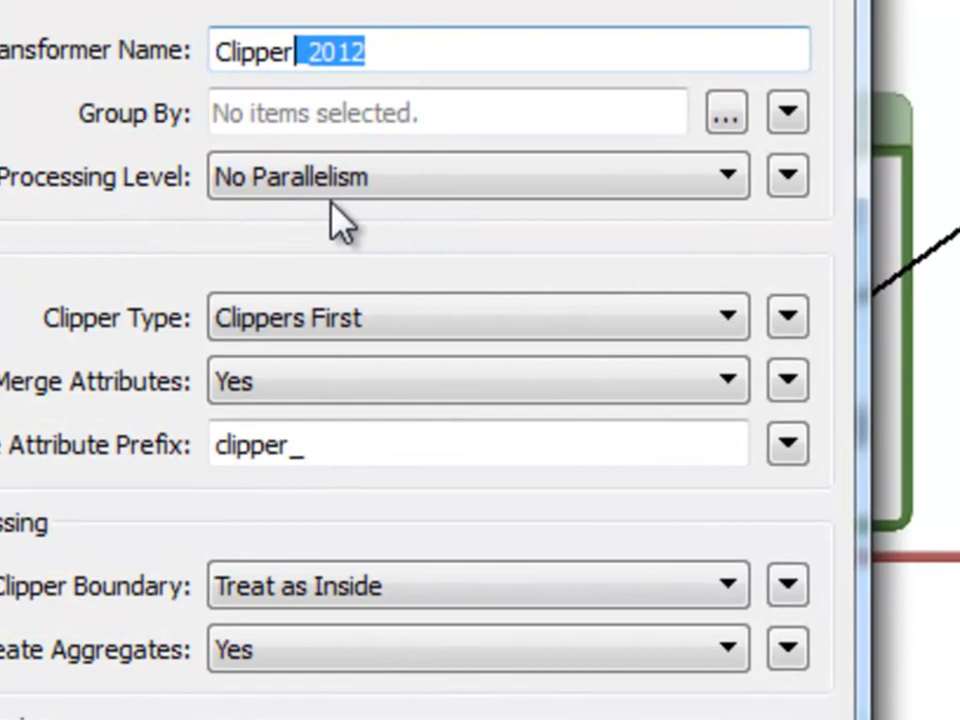
left_click(326, 178)
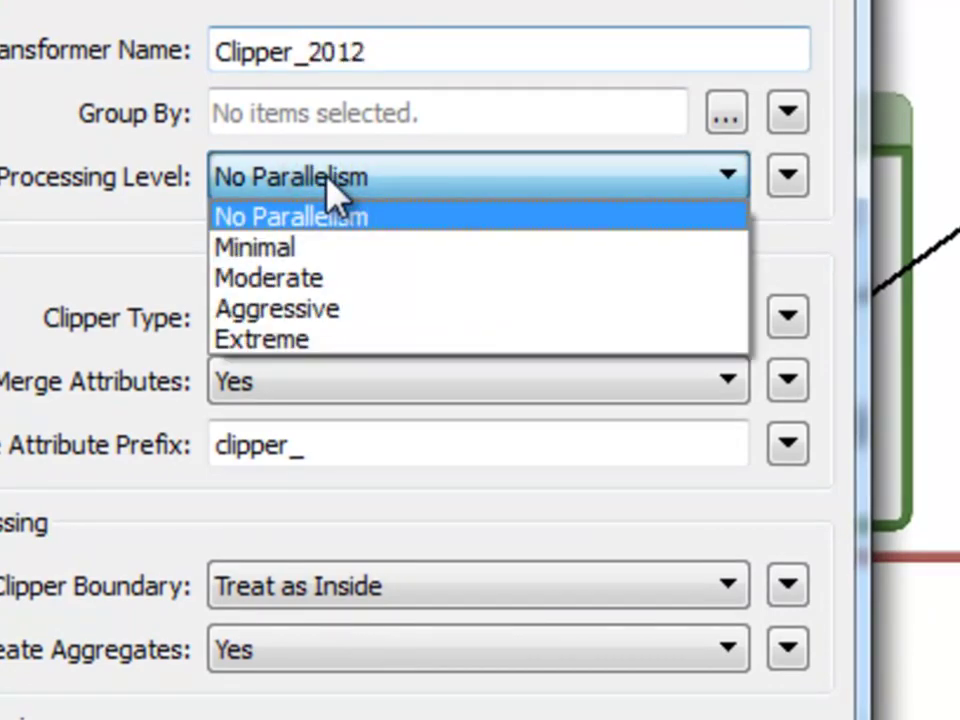
left_click(326, 184)
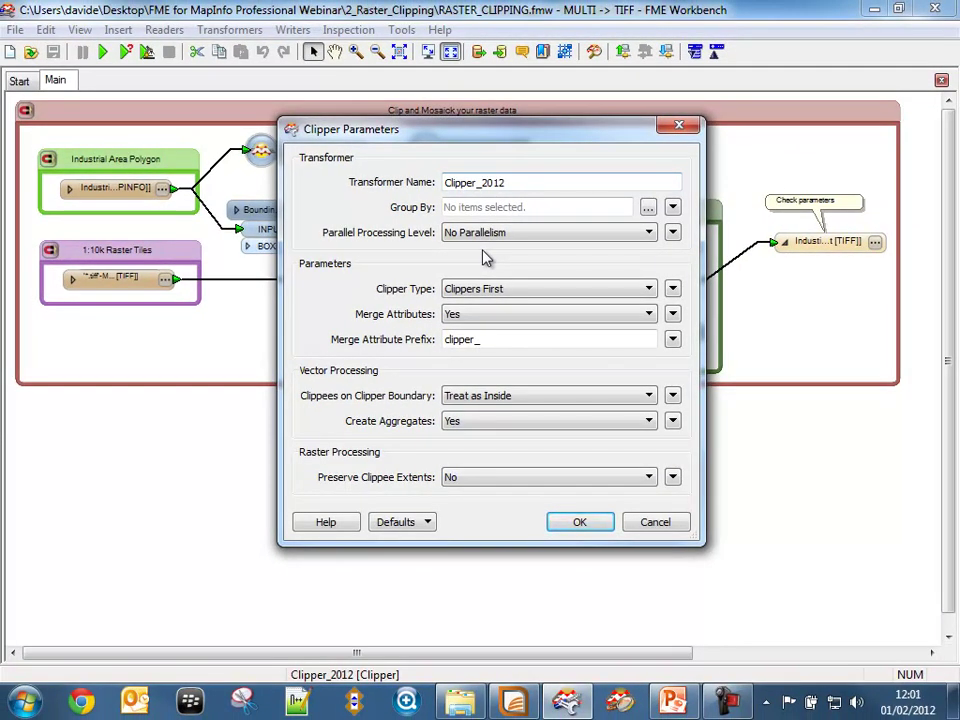
left_click(585, 527)
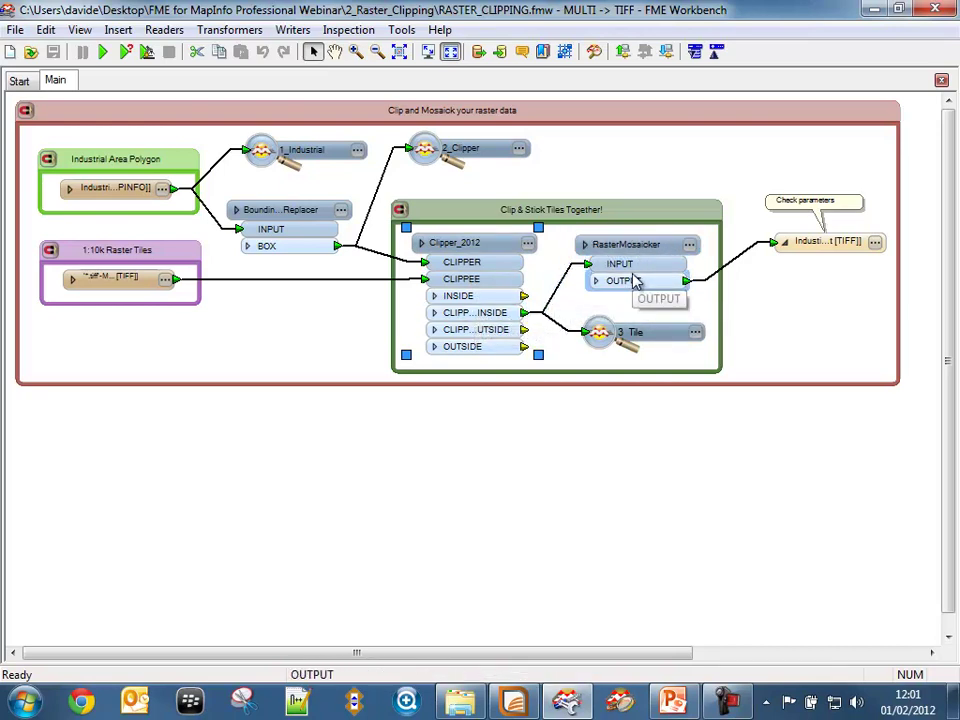
Step: Review the TIFF writer's user attributes, format attributes and format parameters, keeping lzw as the compression method
left_click(876, 243)
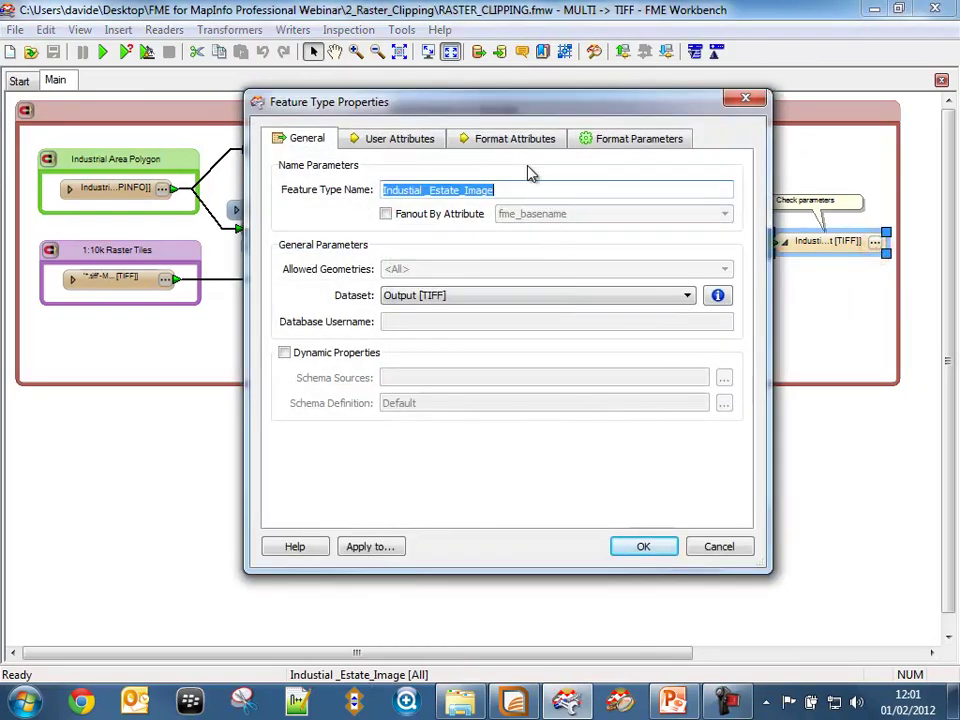
left_click(399, 140)
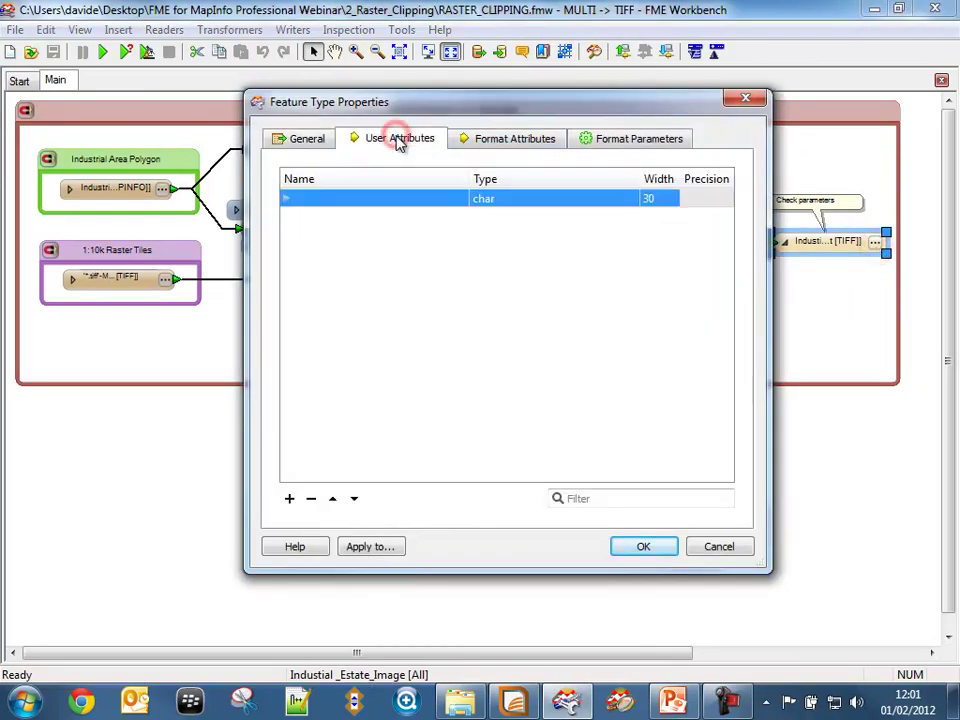
left_click(485, 143)
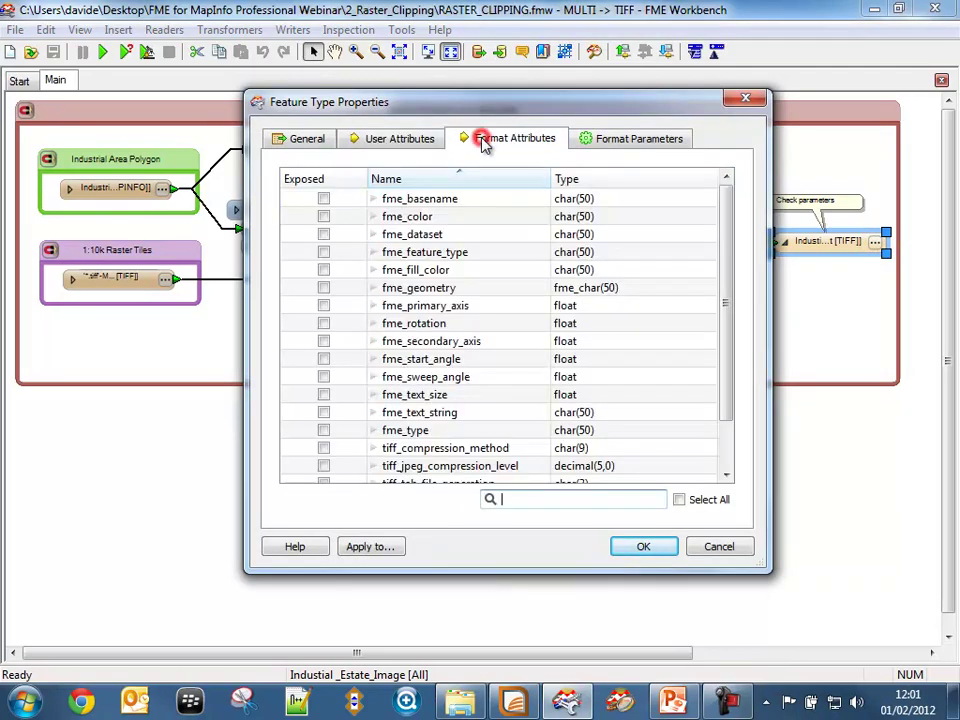
left_click(604, 145)
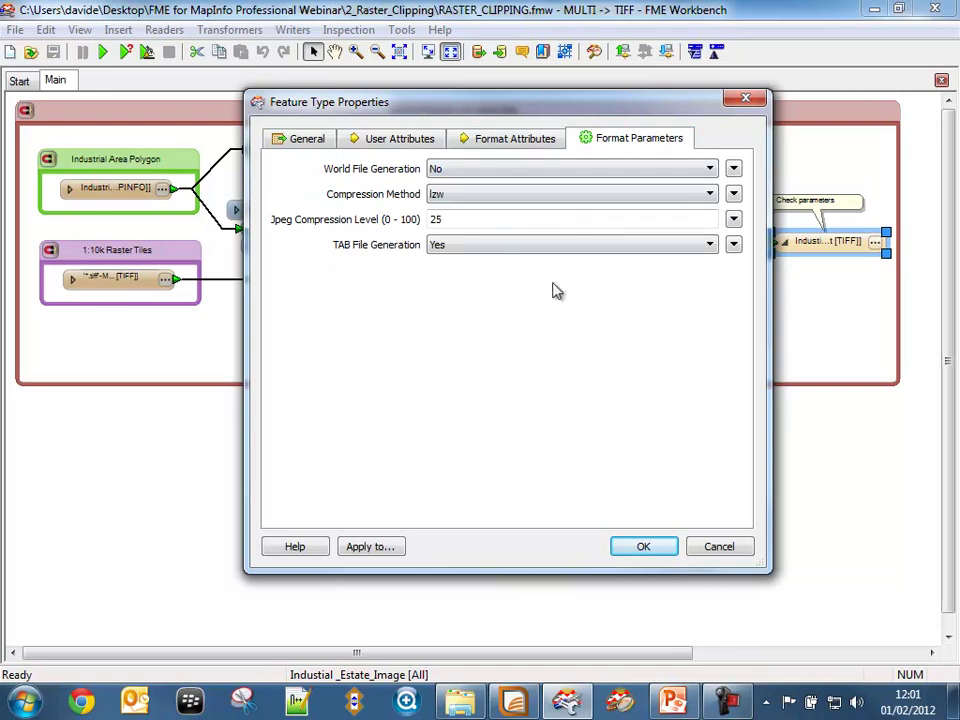
left_click(463, 194)
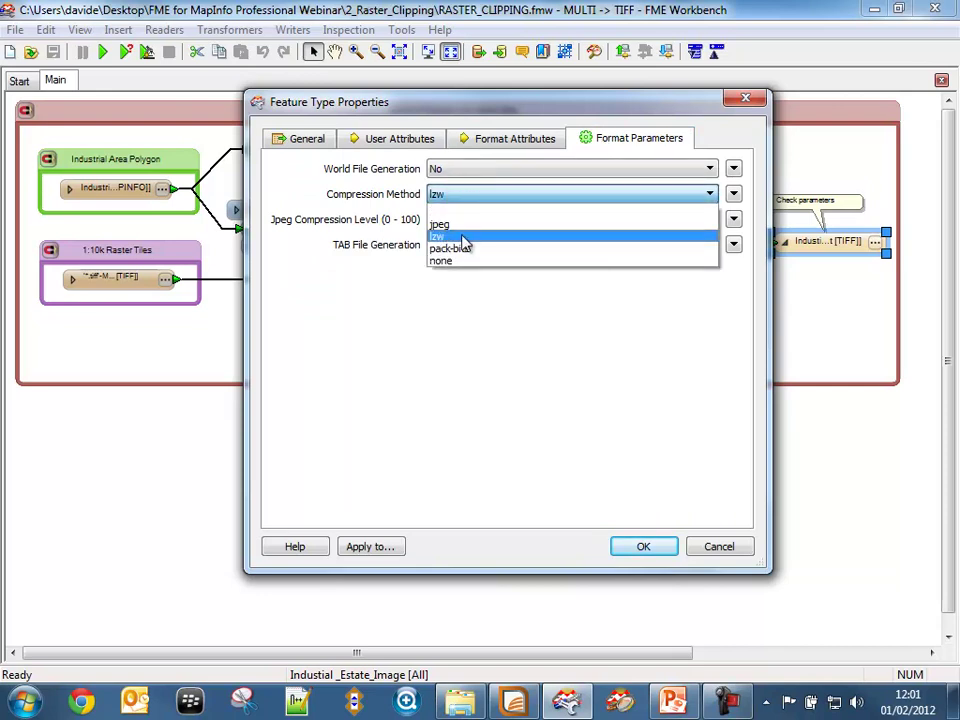
left_click(462, 238)
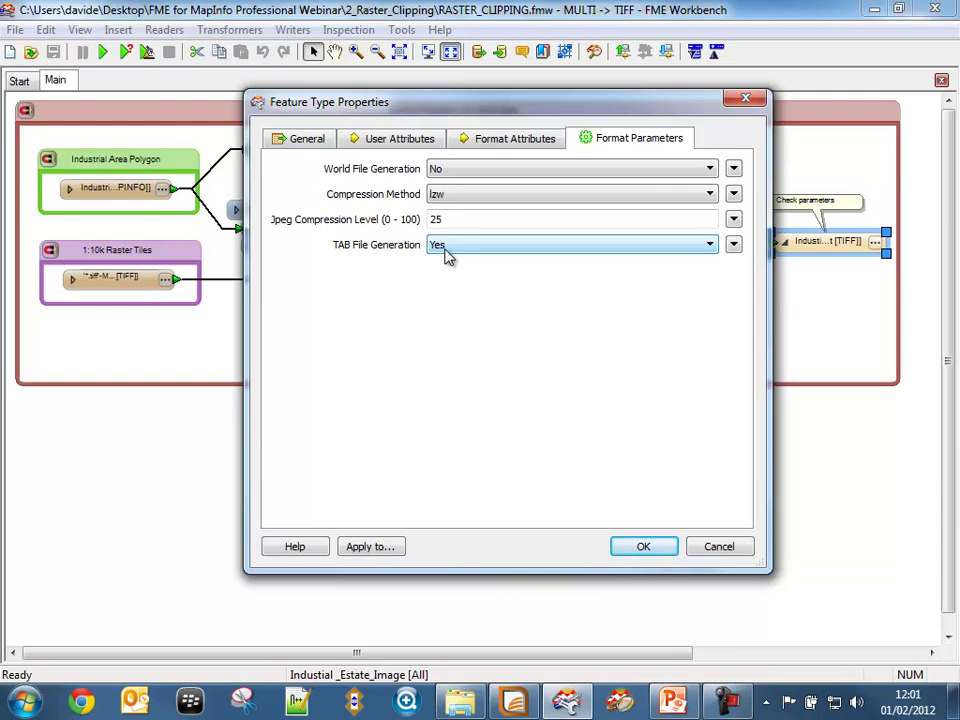
left_click(641, 550)
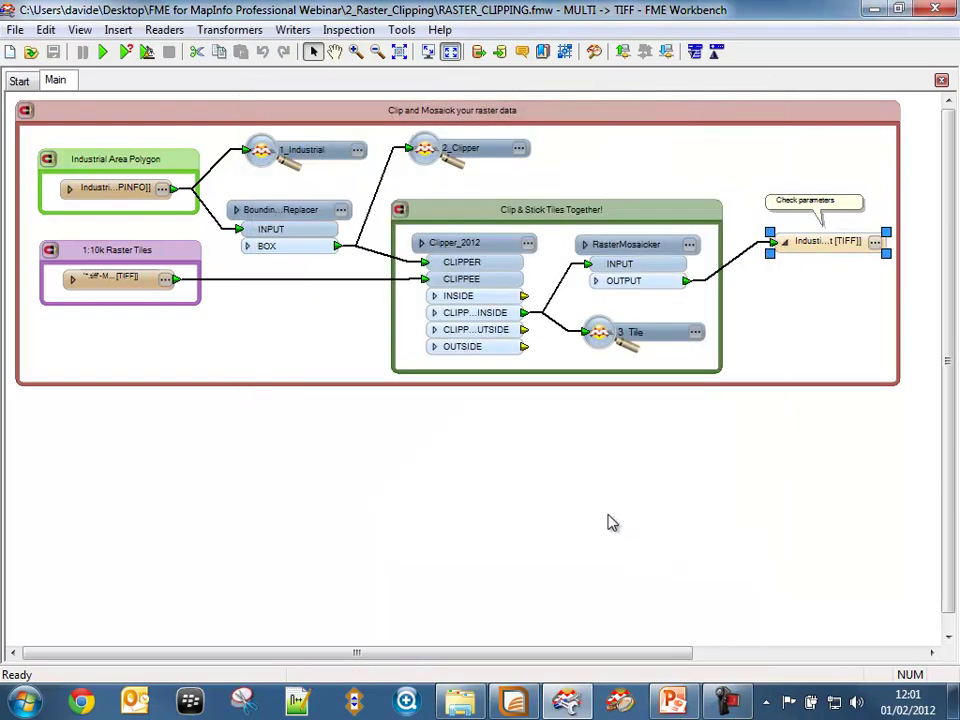
Step: Run the raster clipping workspace and display its inspected output at full extent in the maximized viewer
left_click(102, 51)
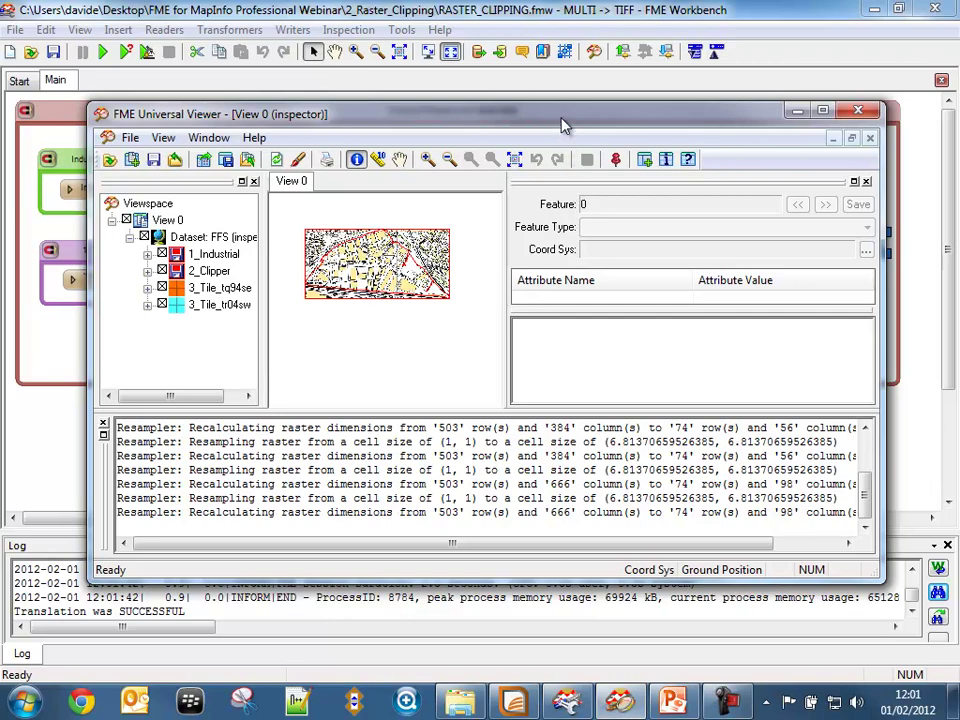
left_click_drag(563, 125, 550, 377)
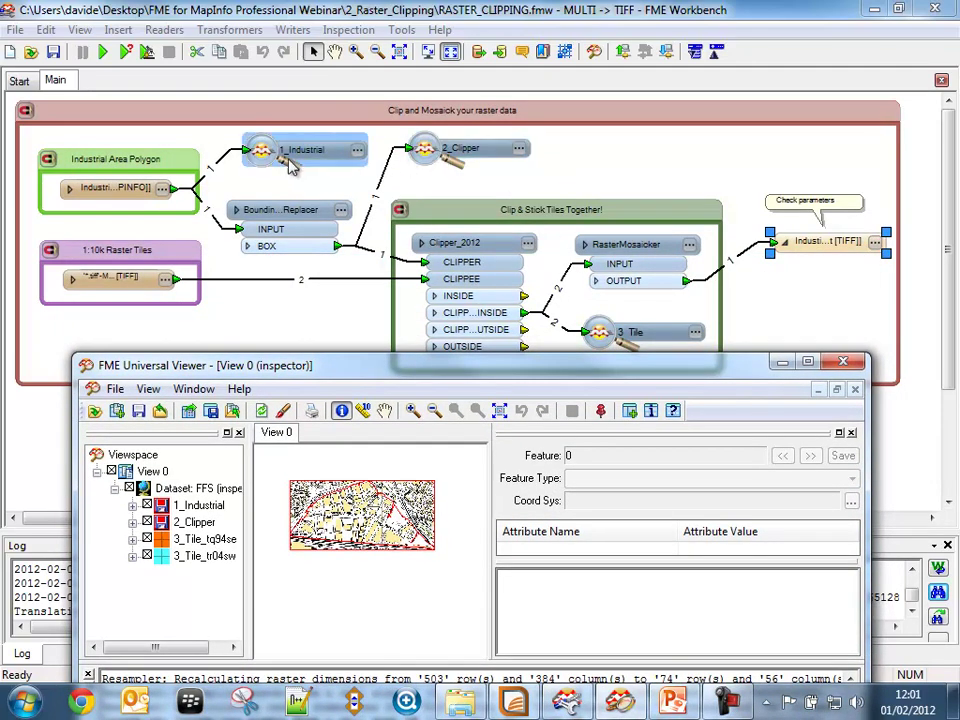
left_click_drag(446, 367, 446, 122)
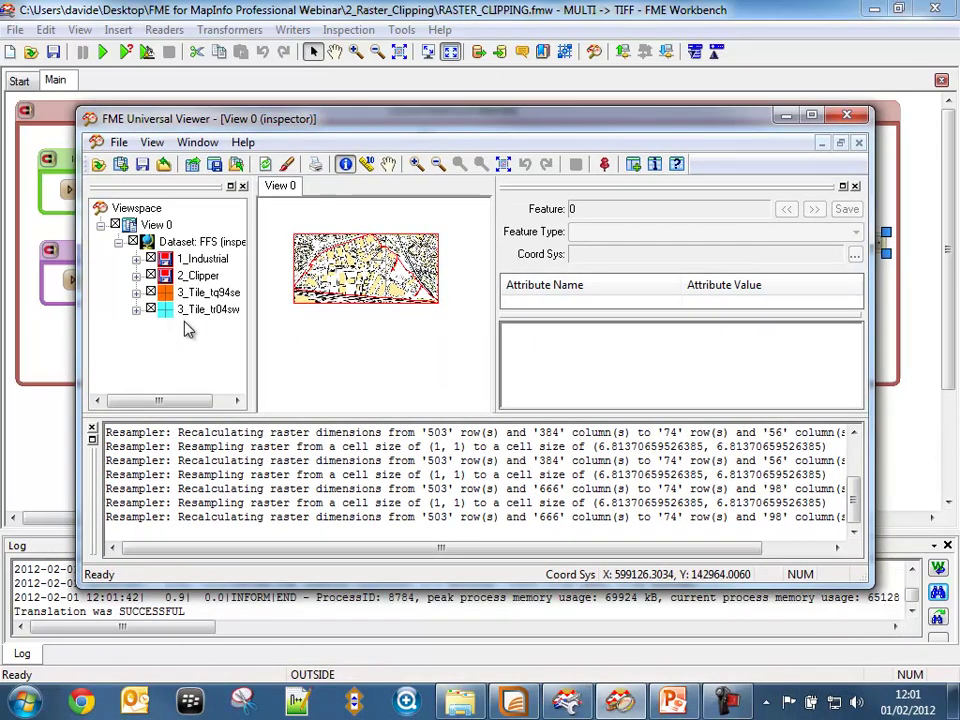
double_click(426, 128)
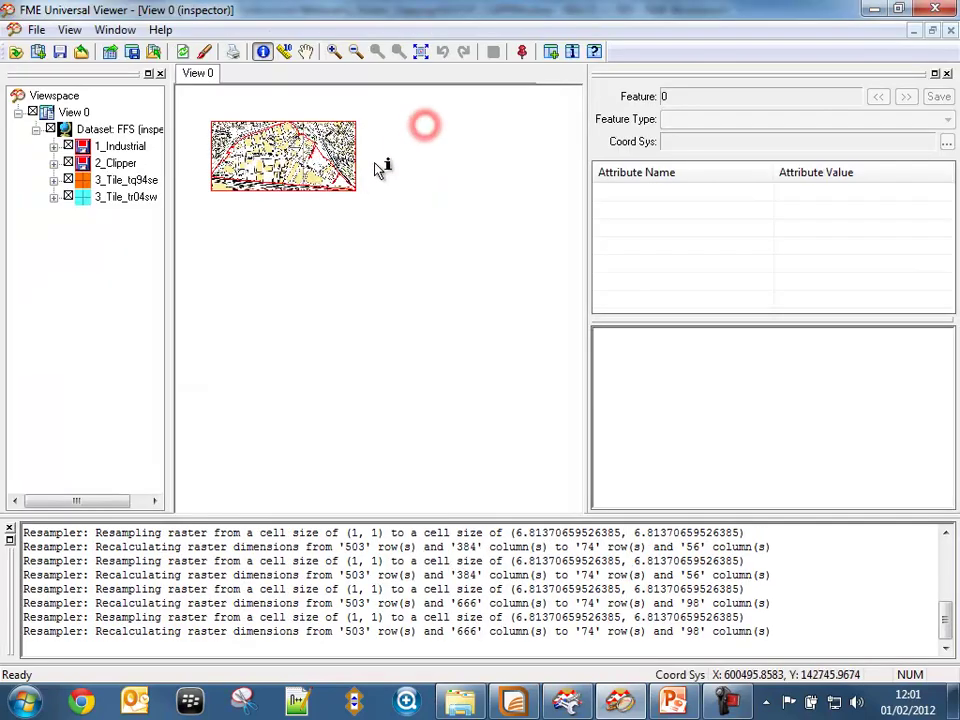
left_click(420, 51)
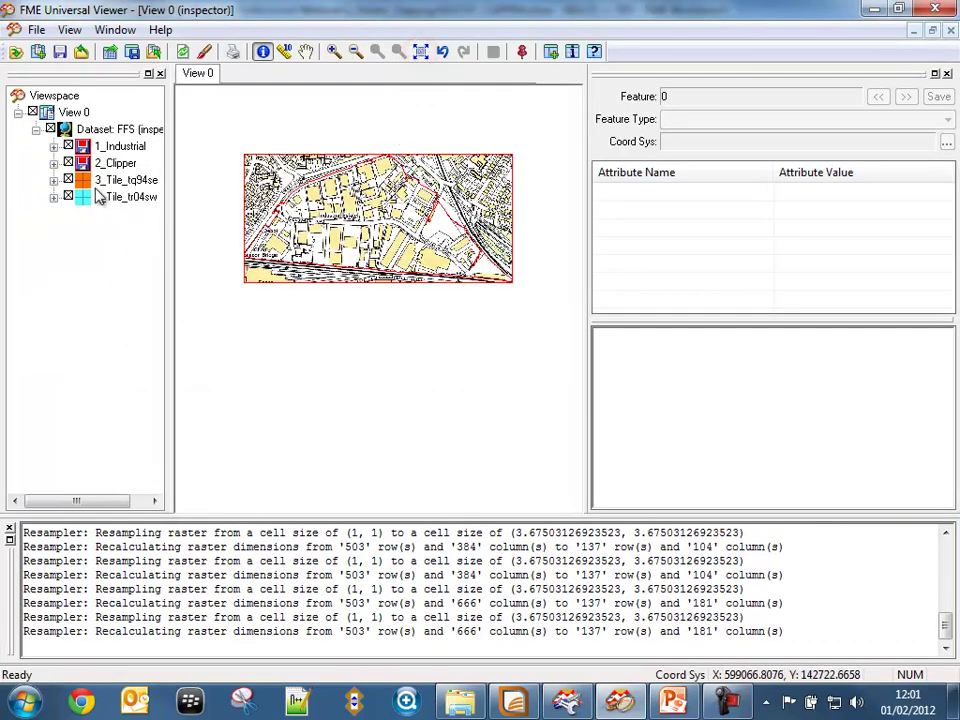
Step: Show the 1_Industrial, 2_Clipper, 3_Tile_tq94se and 3_Tile_tr04sw layers in turn to examine the clipping extent and clipped tiles, and minimise the viewer
left_click(50, 129)
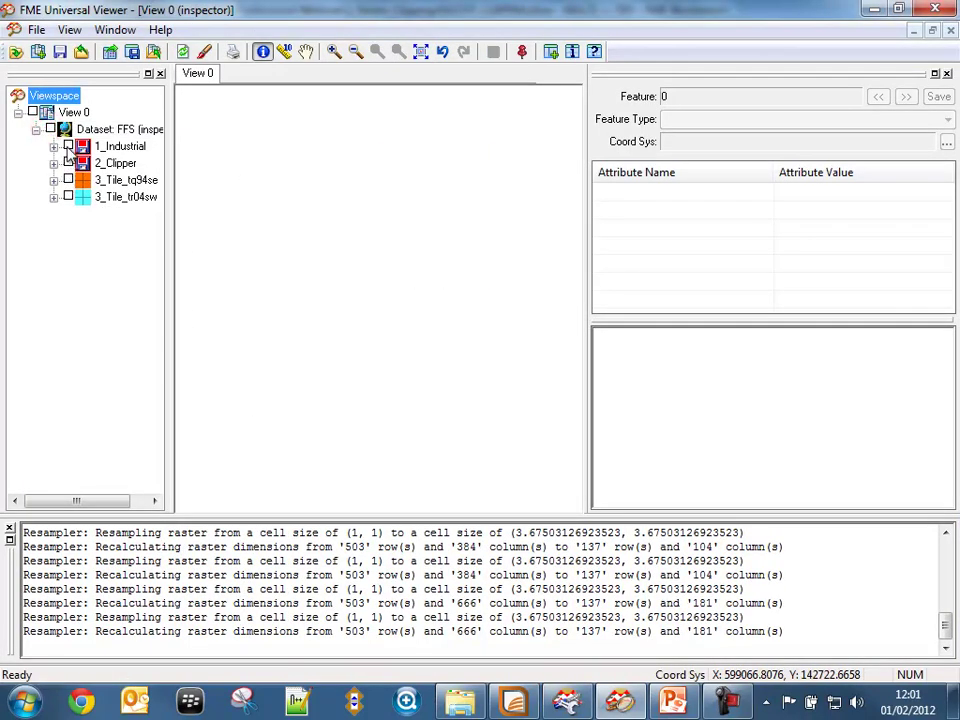
left_click(67, 146)
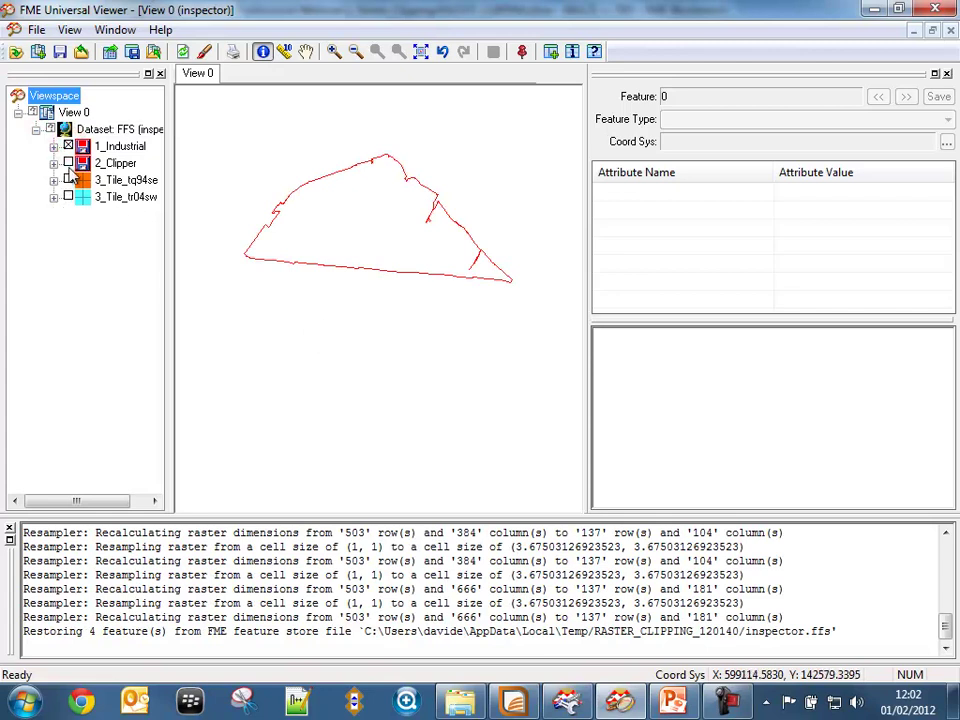
left_click(67, 163)
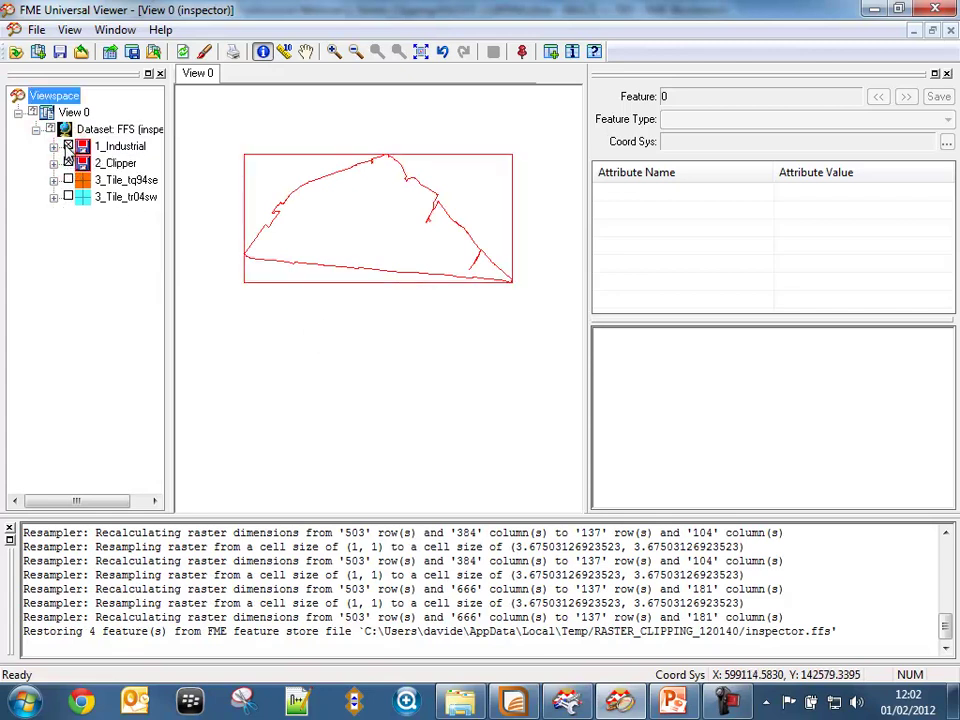
left_click(67, 146)
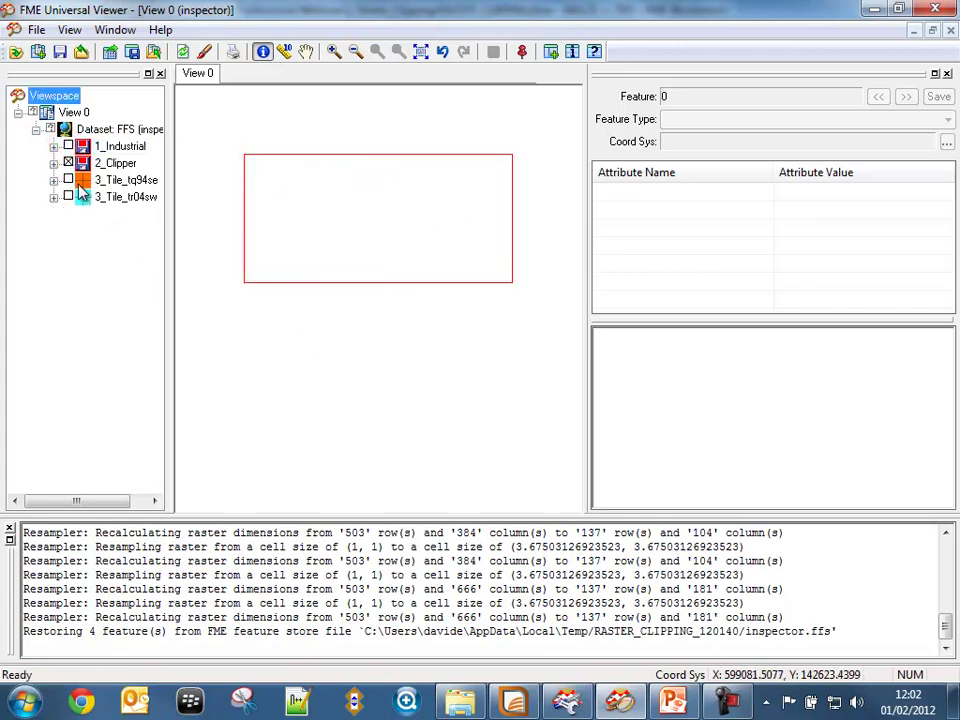
left_click(68, 180)
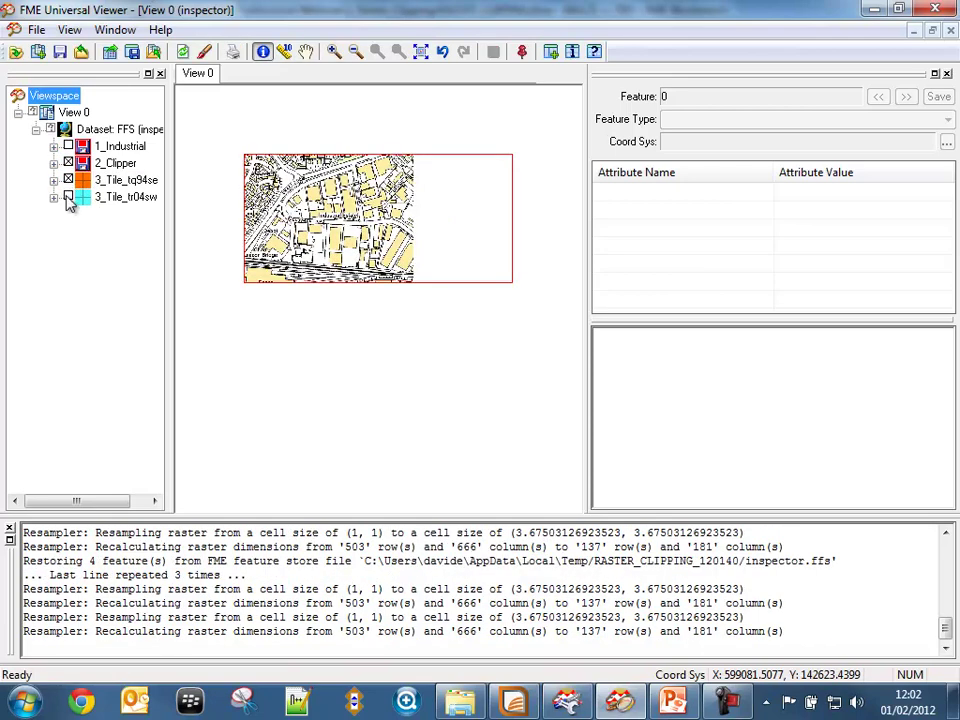
left_click(68, 197)
left_click(68, 180)
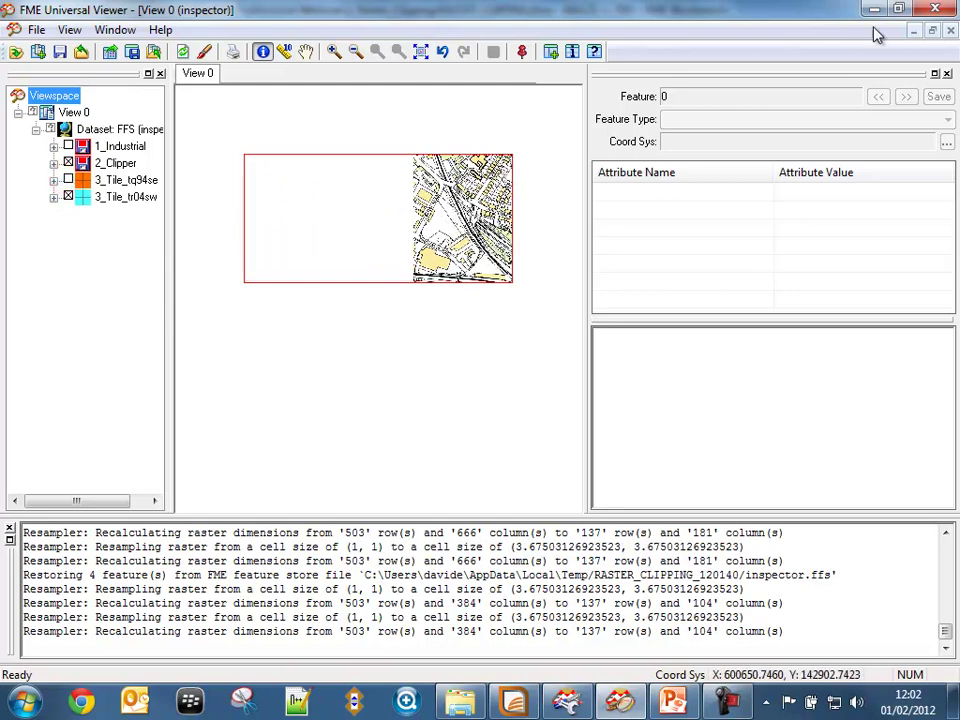
left_click(934, 9)
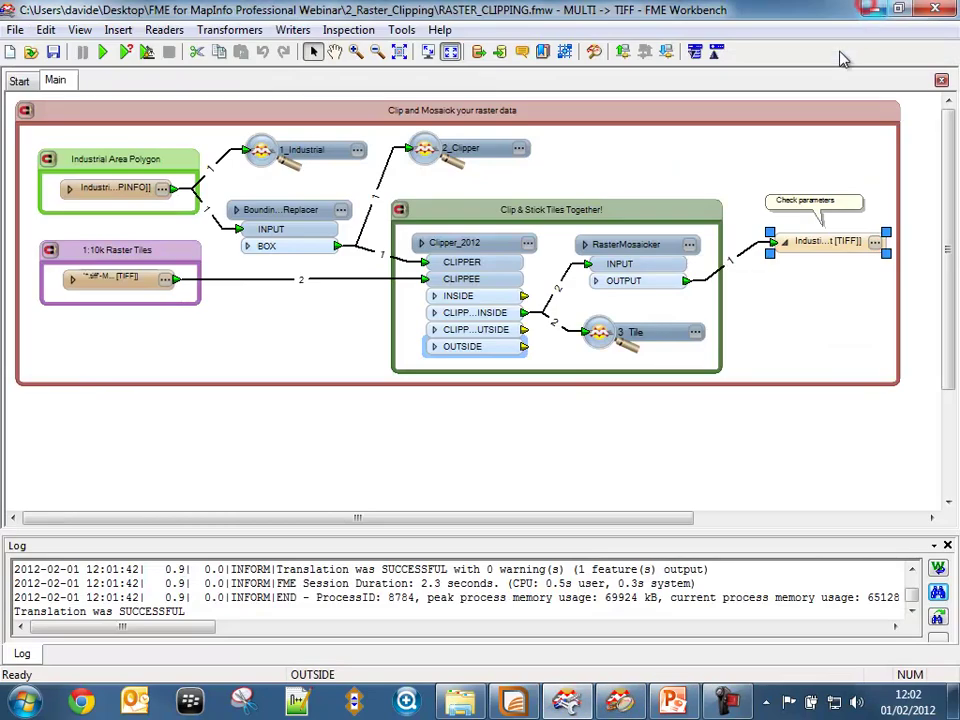
Step: Open the TIFF writer's output folder and examine Industial _Estate_Image.tif in the photo viewer, closing the image when done
right_click(826, 252)
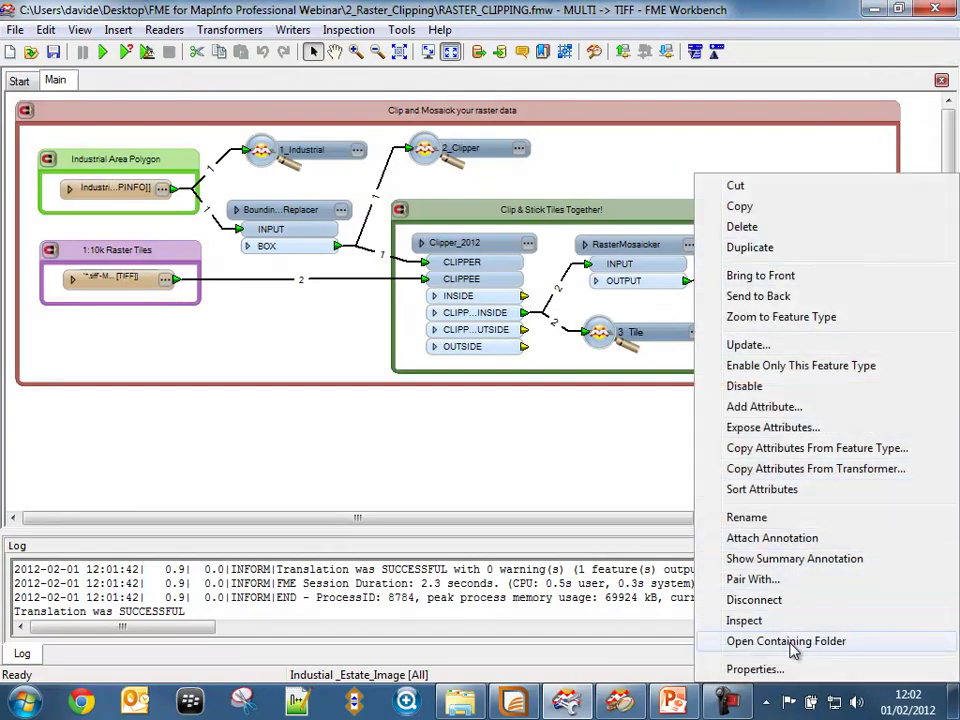
left_click(793, 581)
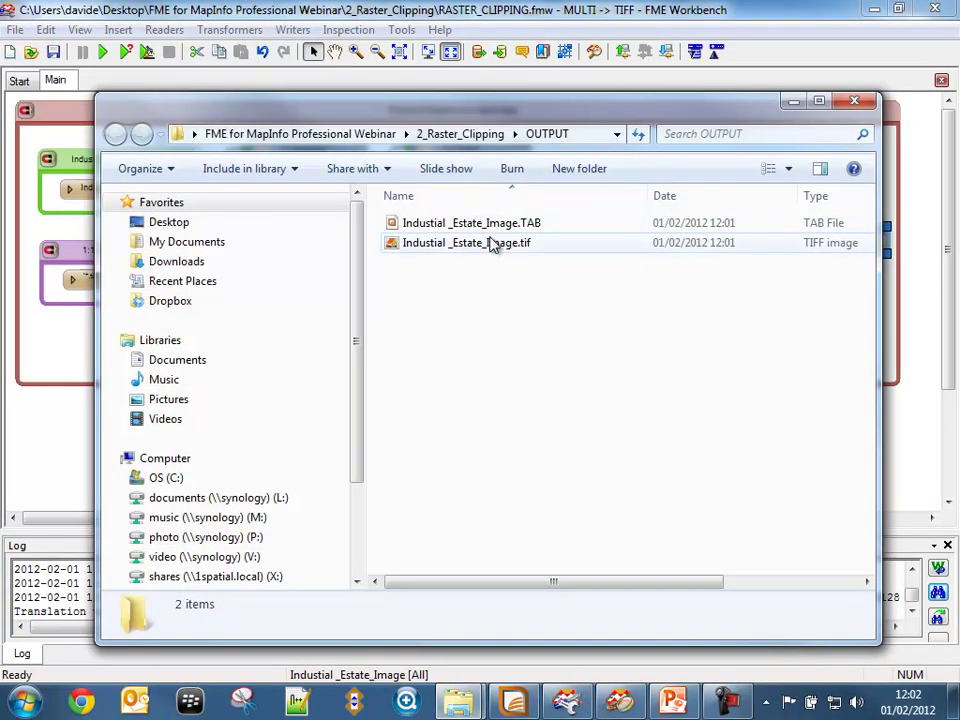
double_click(490, 245)
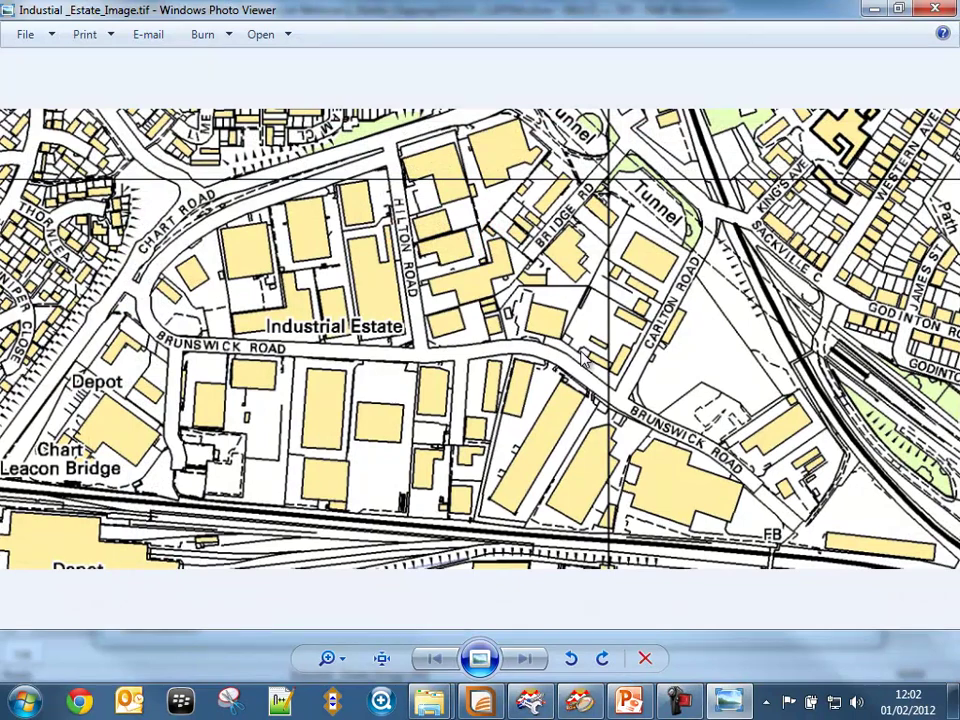
left_click(935, 8)
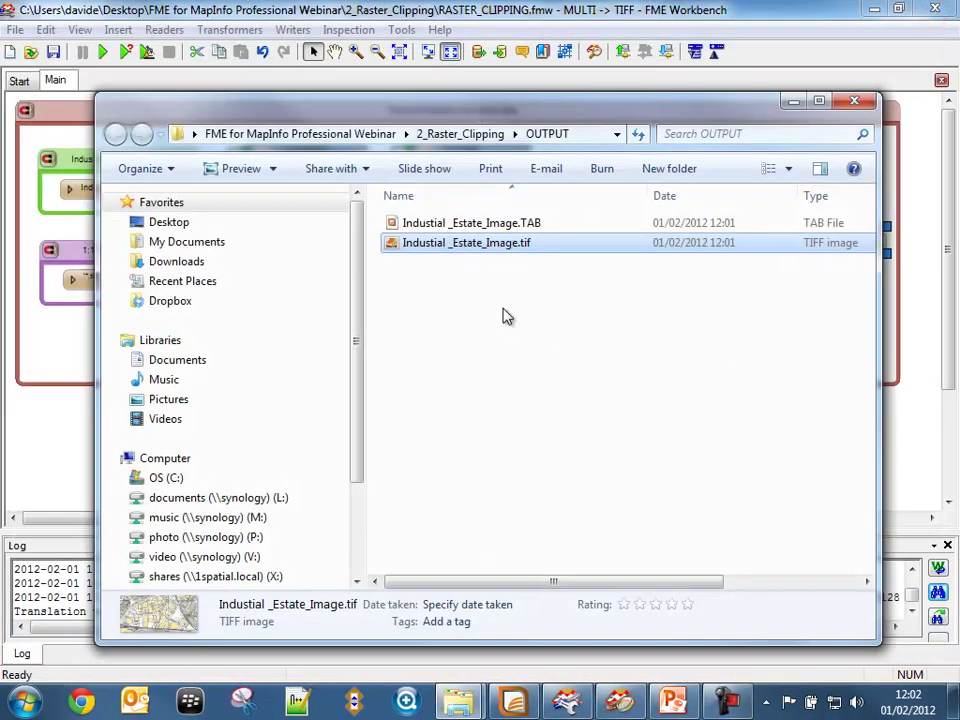
Step: Load Industial _Estate_Image.tif into FME Universal Viewer in TIFF format and display it without the inspector layers
left_click_drag(484, 248, 512, 524)
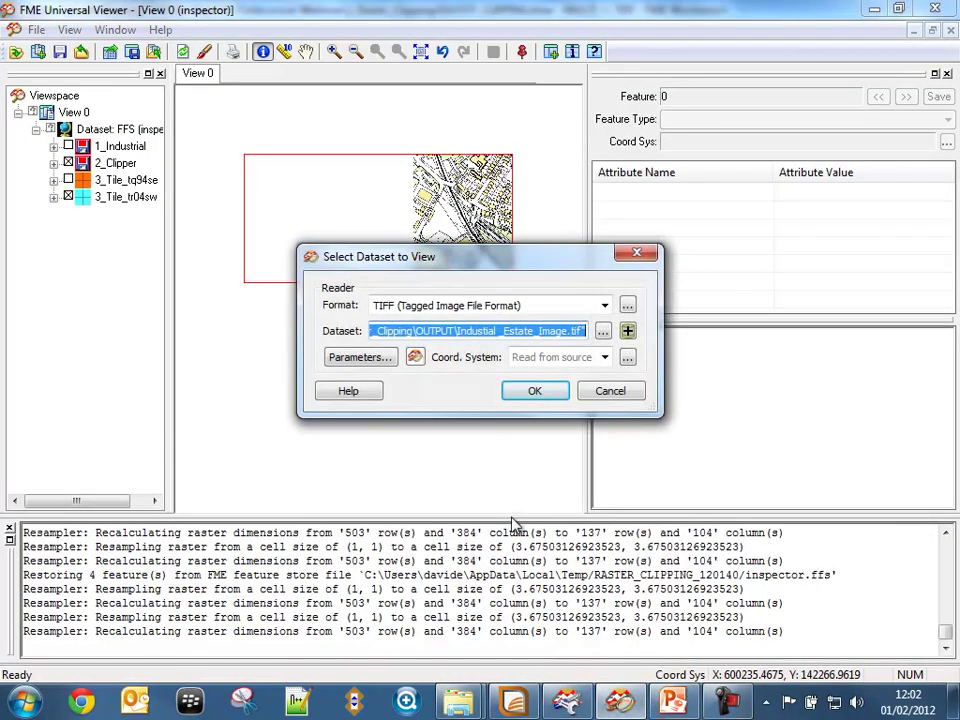
left_click(537, 394)
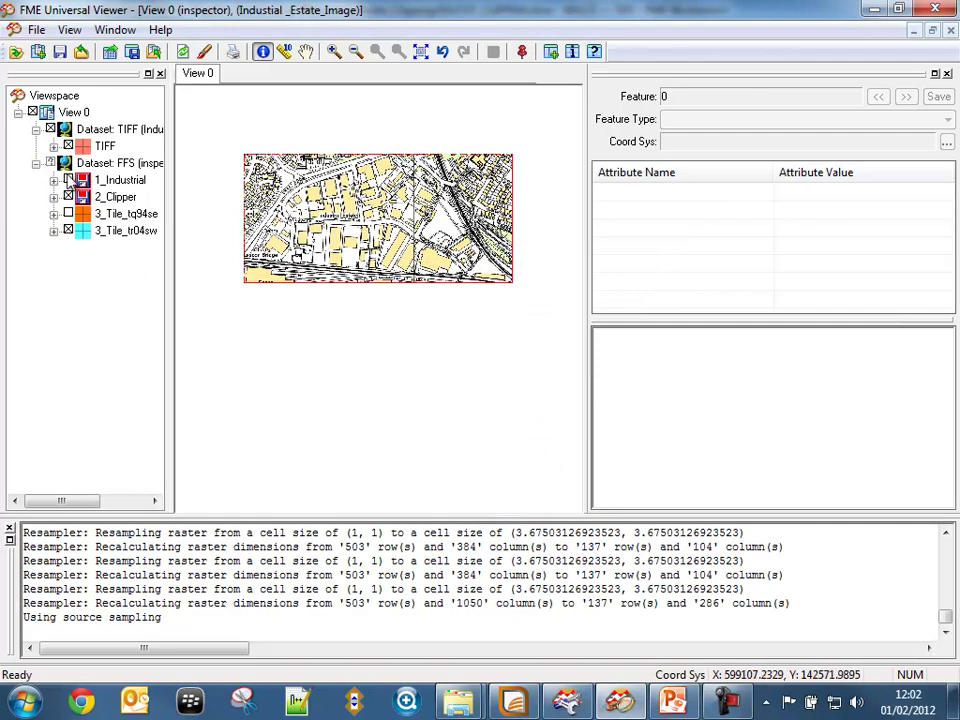
left_click(69, 230)
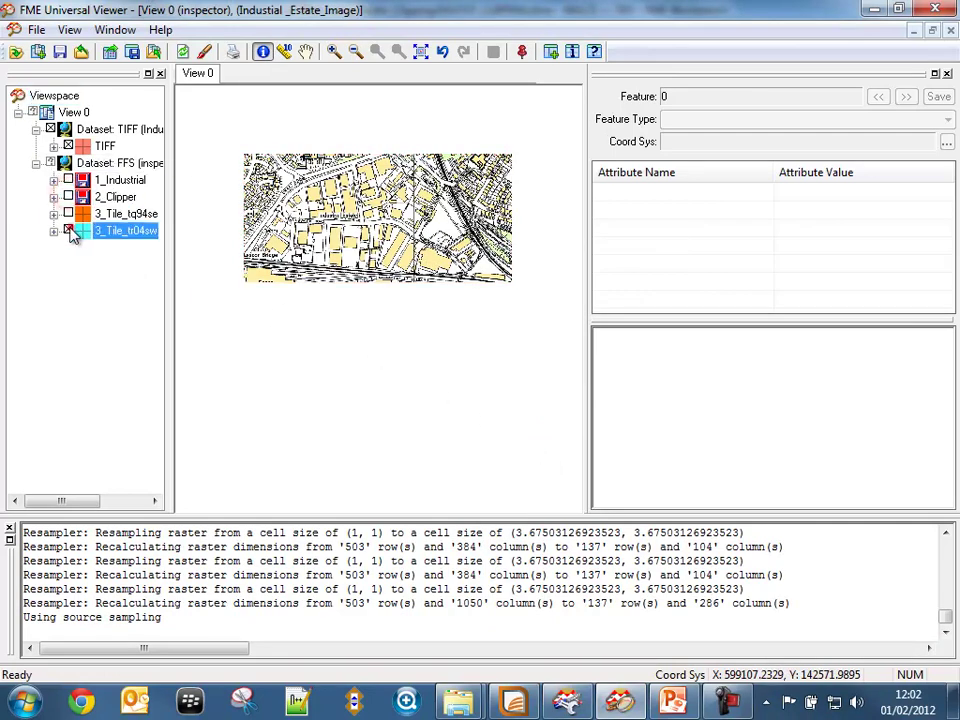
left_click(68, 146)
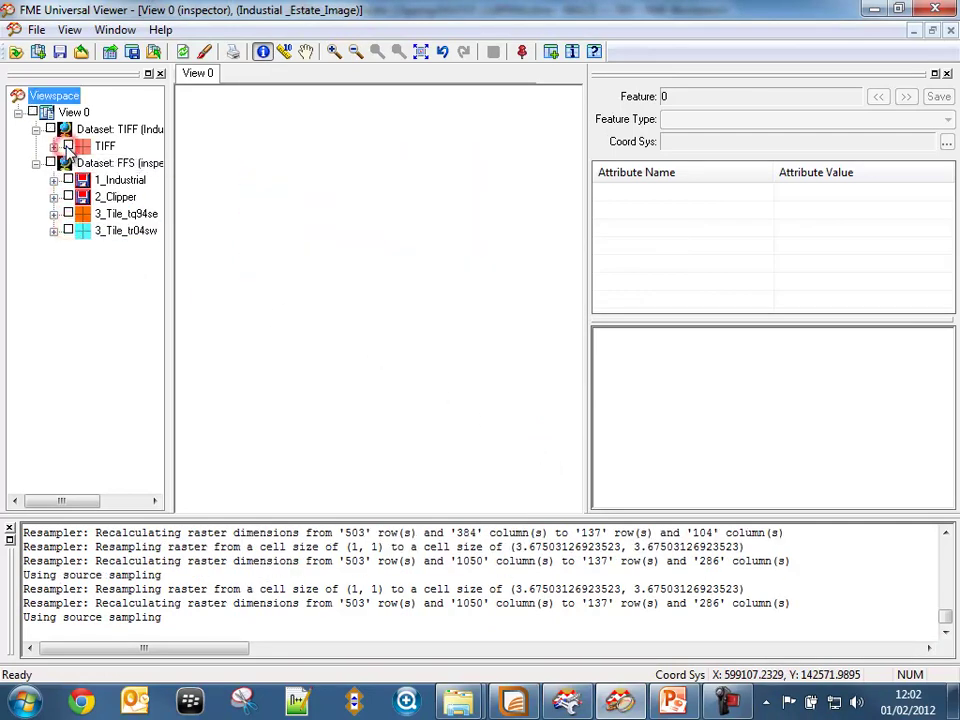
left_click(68, 146)
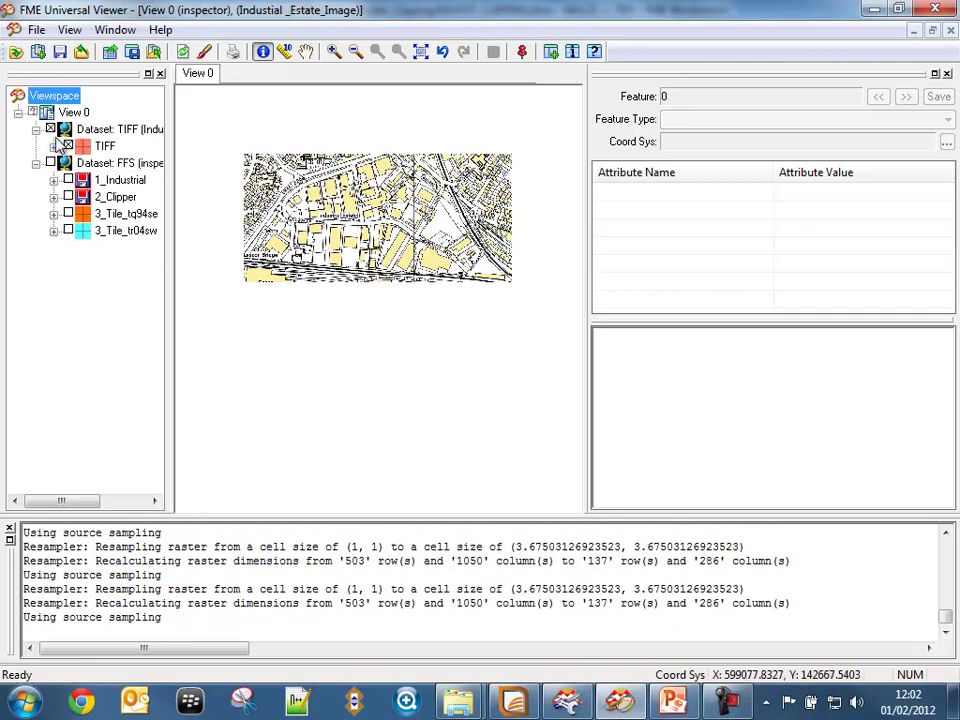
Step: Hide the TIFF mosaic and show the tq94se and tr04sw tiles to compare them with it, closing the viewer and minimising the output folder
left_click(50, 129)
left_click(68, 213)
left_click(68, 230)
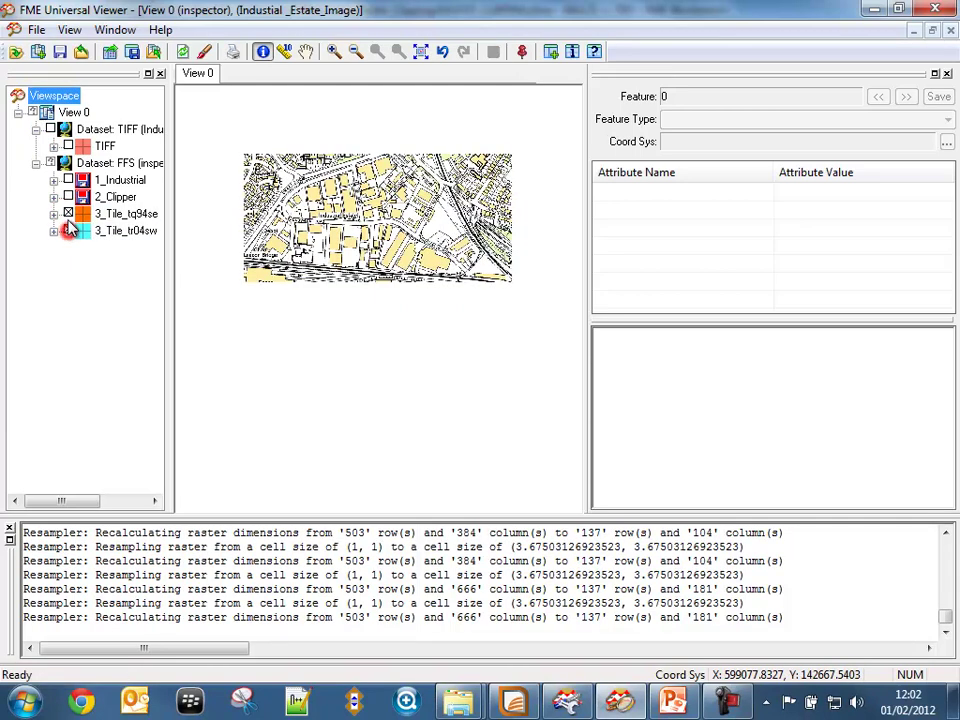
left_click(68, 213)
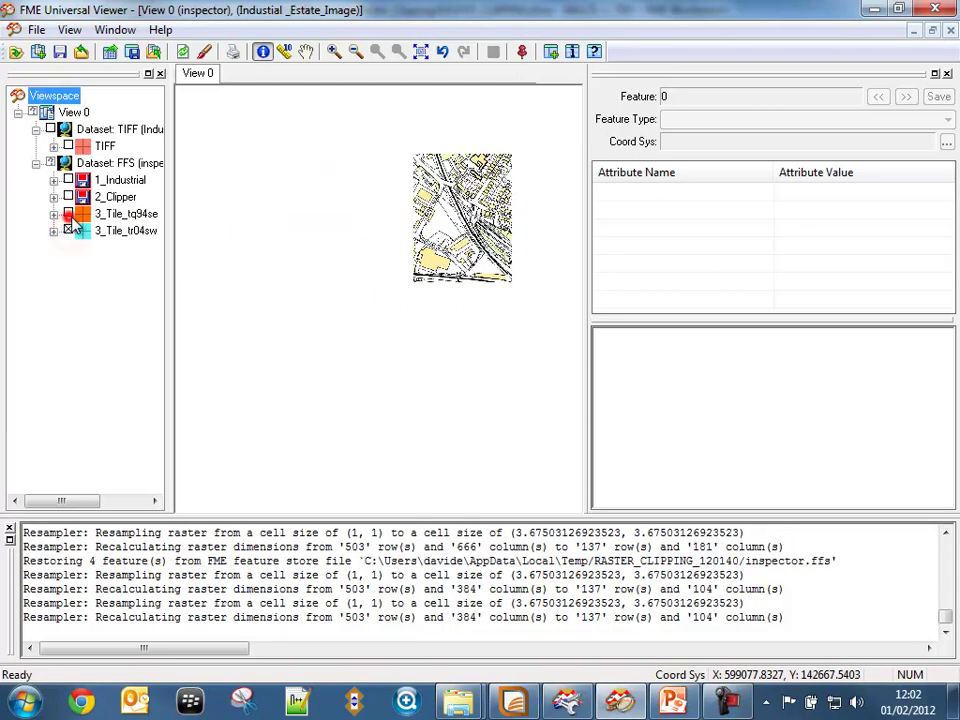
left_click(932, 9)
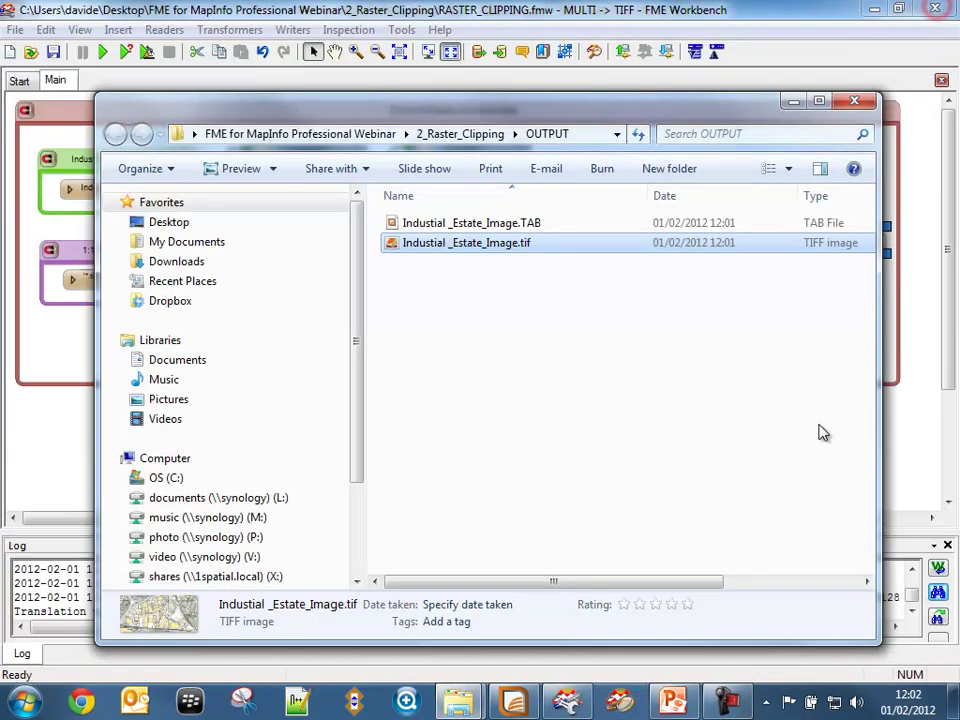
left_click(796, 104)
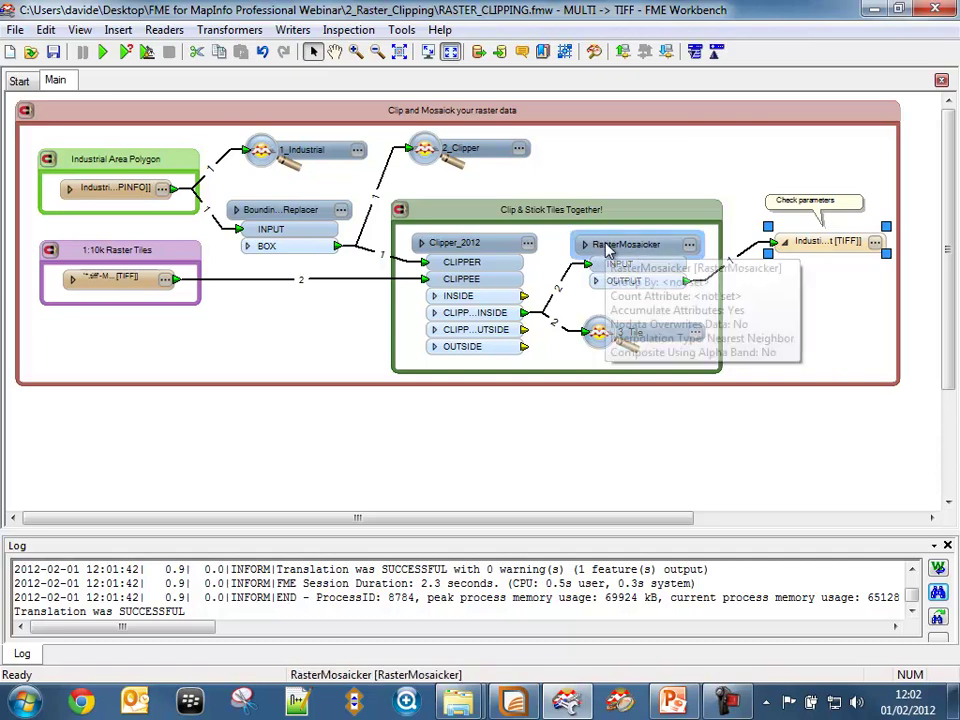
Step: Review the TIFF writer's format parameters, including the TAB file generation setting, and leave them as they are
left_click(876, 243)
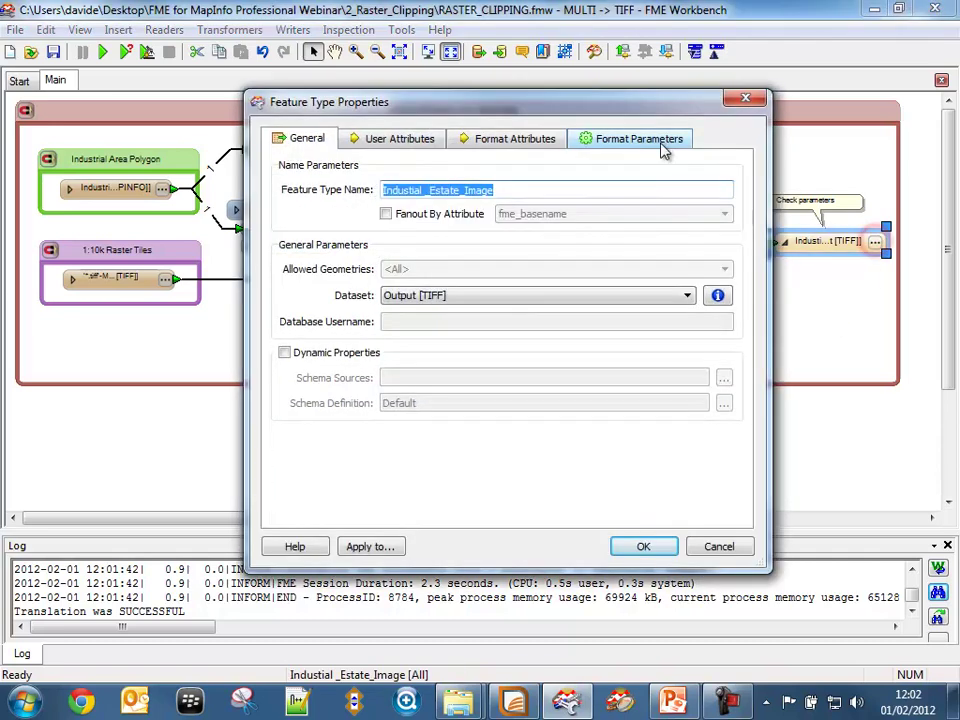
left_click(662, 146)
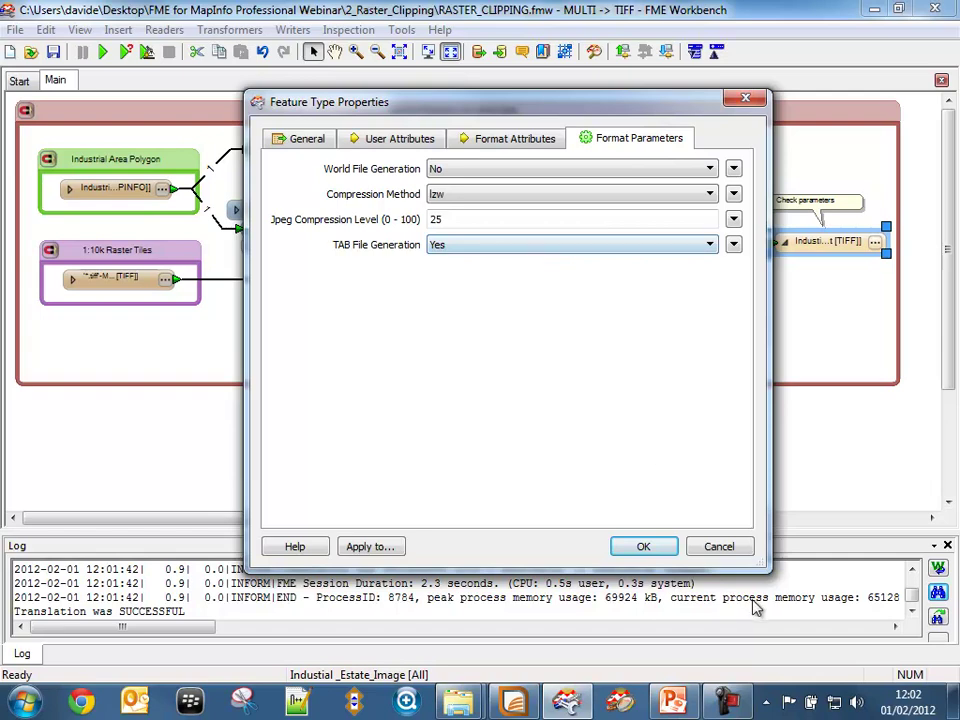
left_click(722, 546)
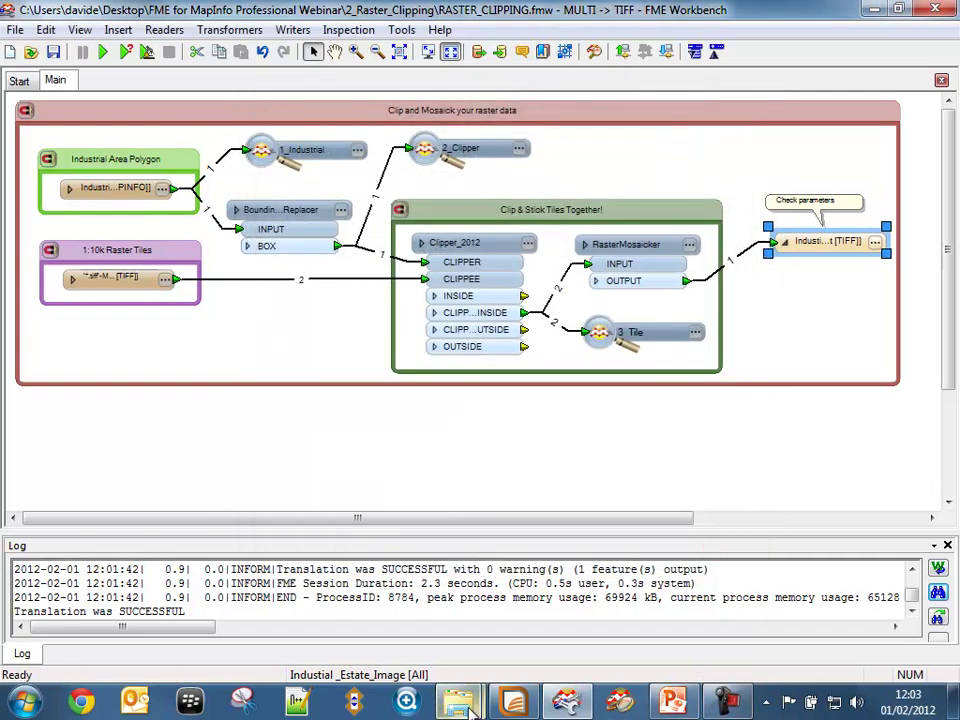
Step: Open Industial _Estate_Image.TAB from the writer's output folder in MapInfo Professional and display it in a new map window
right_click(828, 242)
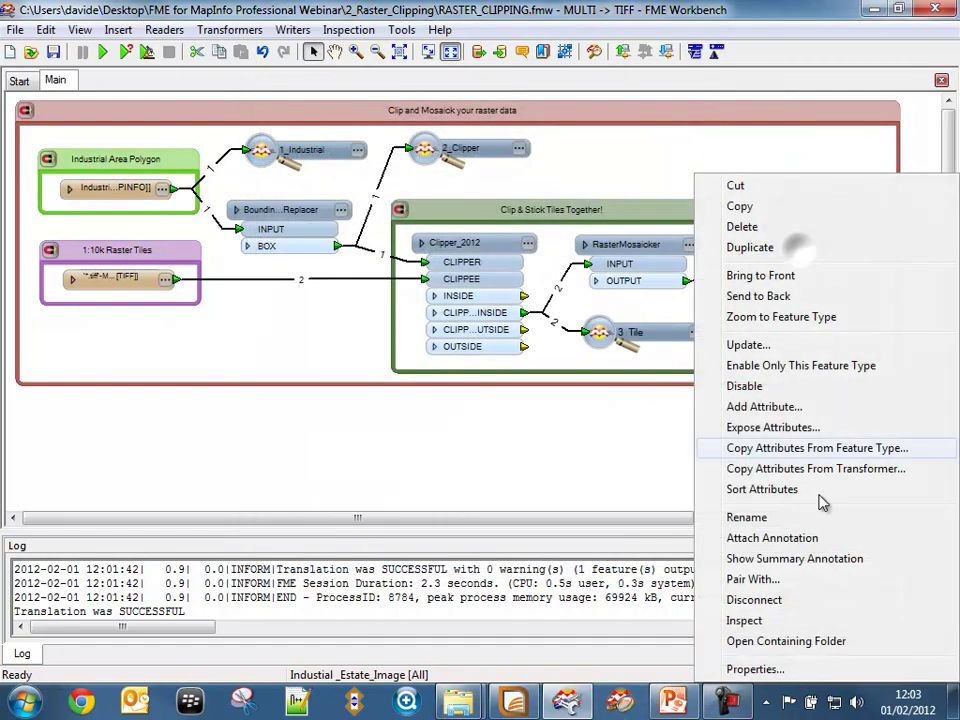
left_click(786, 641)
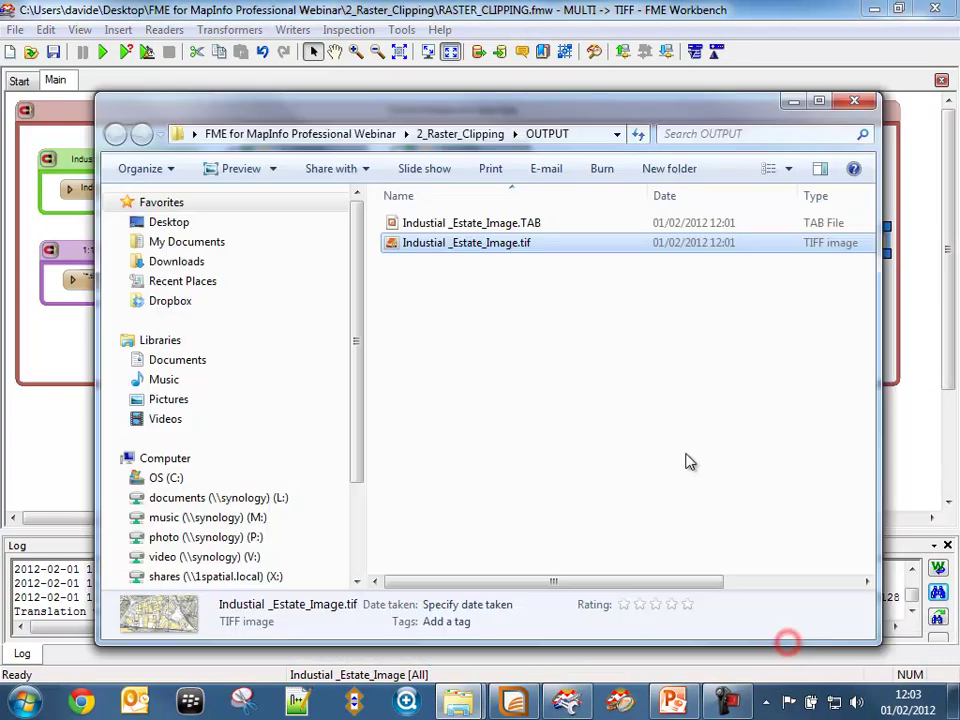
left_click(481, 222)
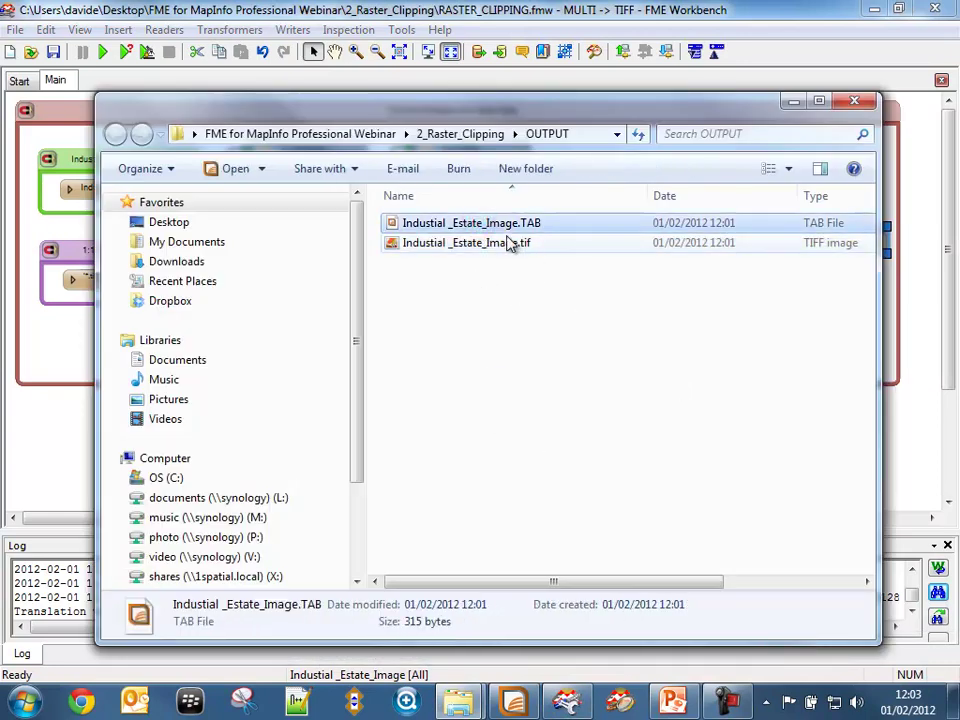
left_click_drag(497, 221, 531, 453)
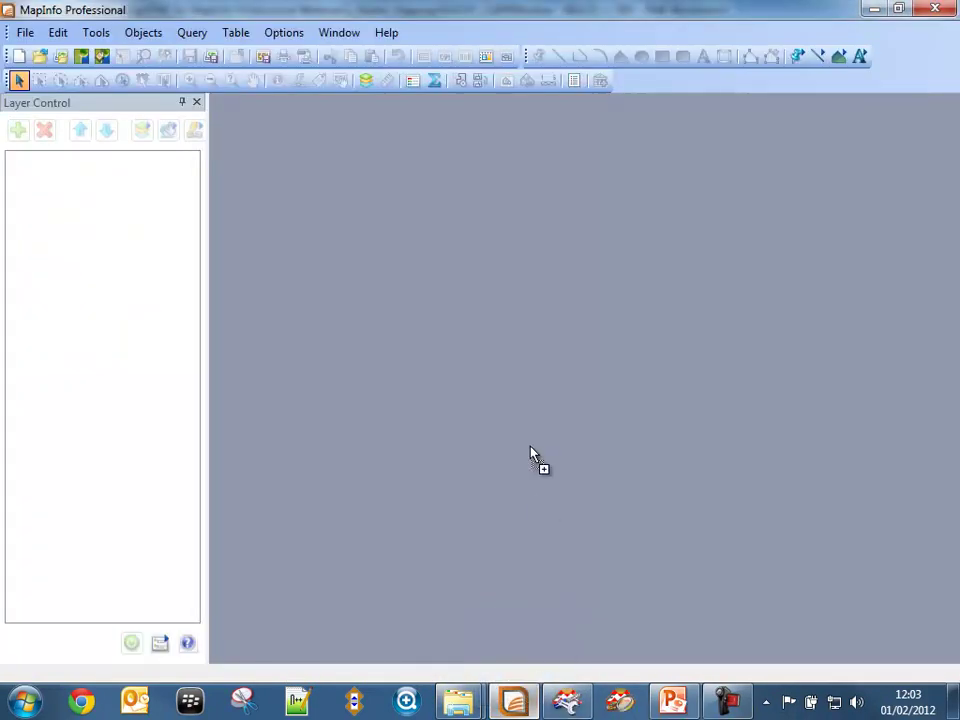
left_click(339, 32)
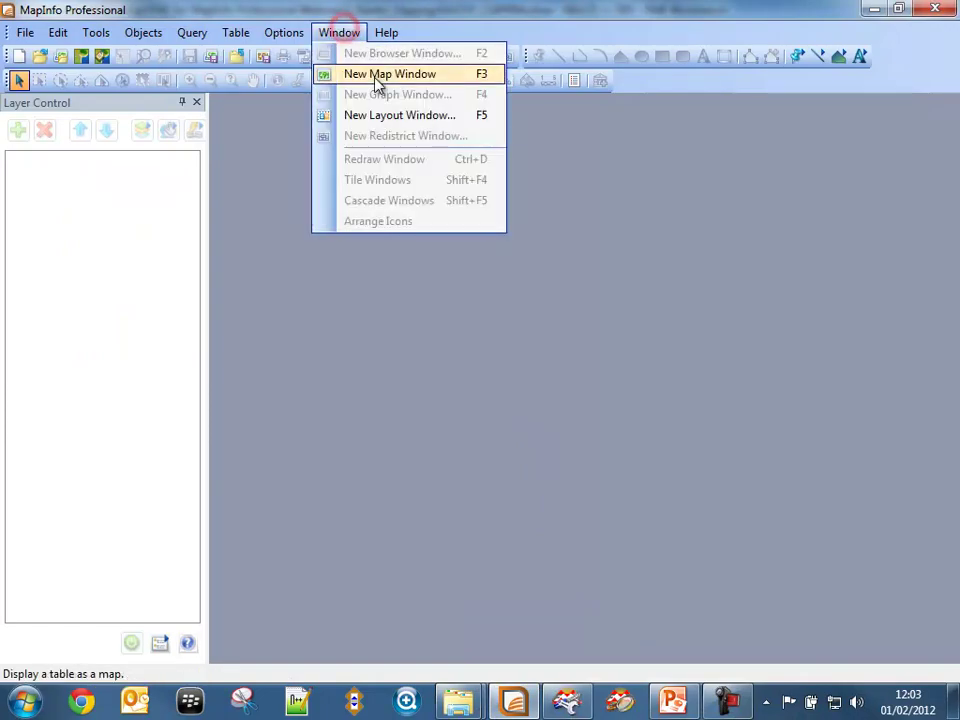
left_click(378, 75)
Step: Switch the map's status readout to Cursor Location to check the georeferencing, and close MapInfo and the output folder
left_click(127, 669)
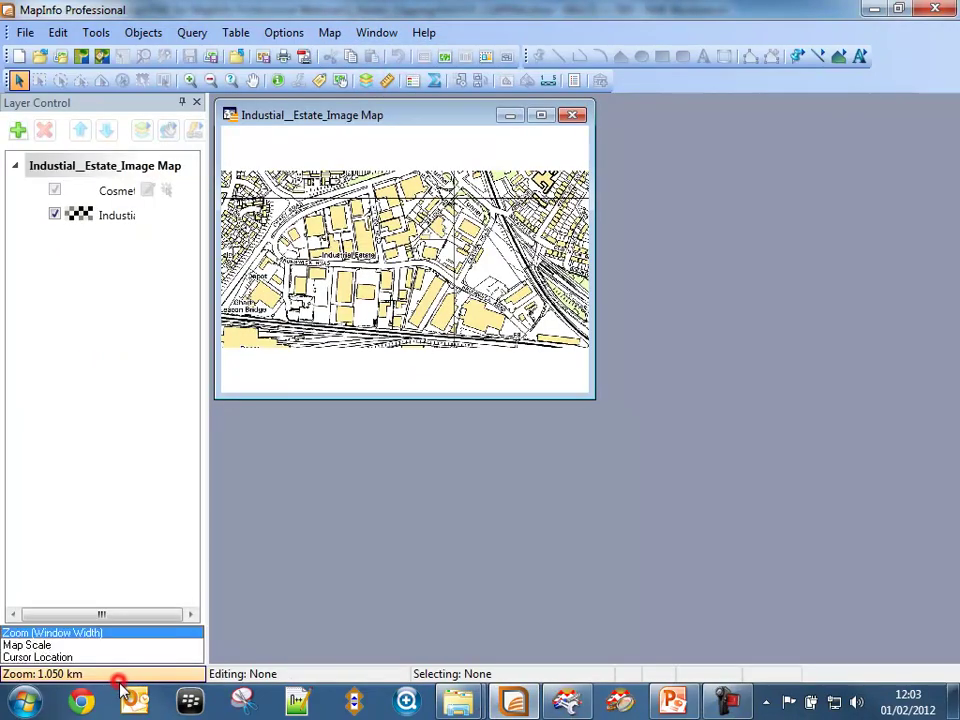
left_click(74, 652)
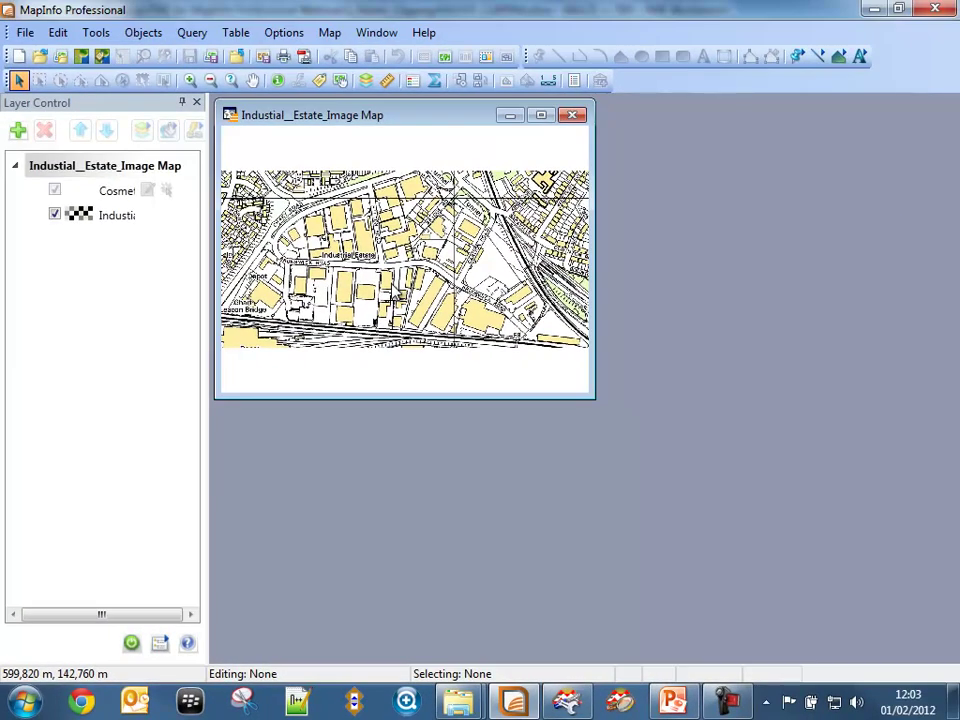
left_click(930, 10)
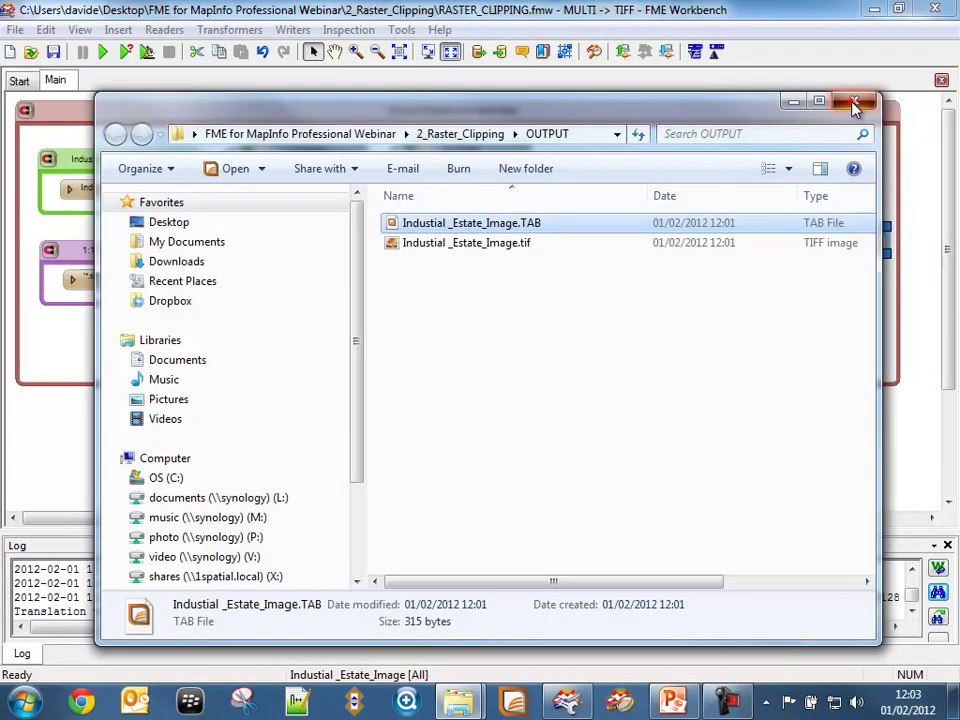
left_click(855, 102)
key("alt+Tab")
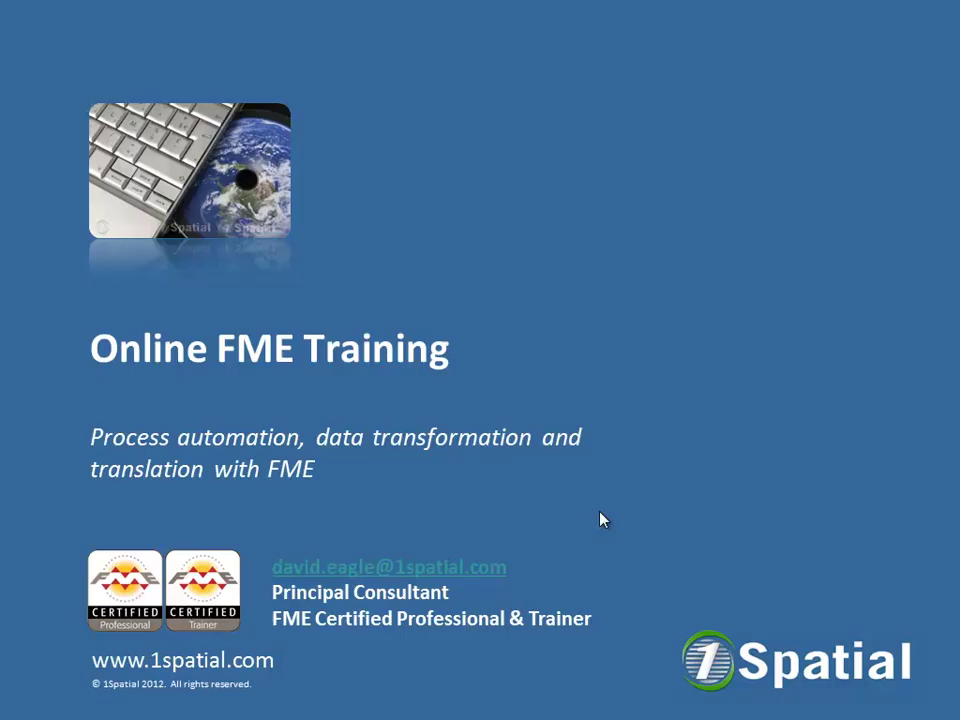
left_click(488, 398)
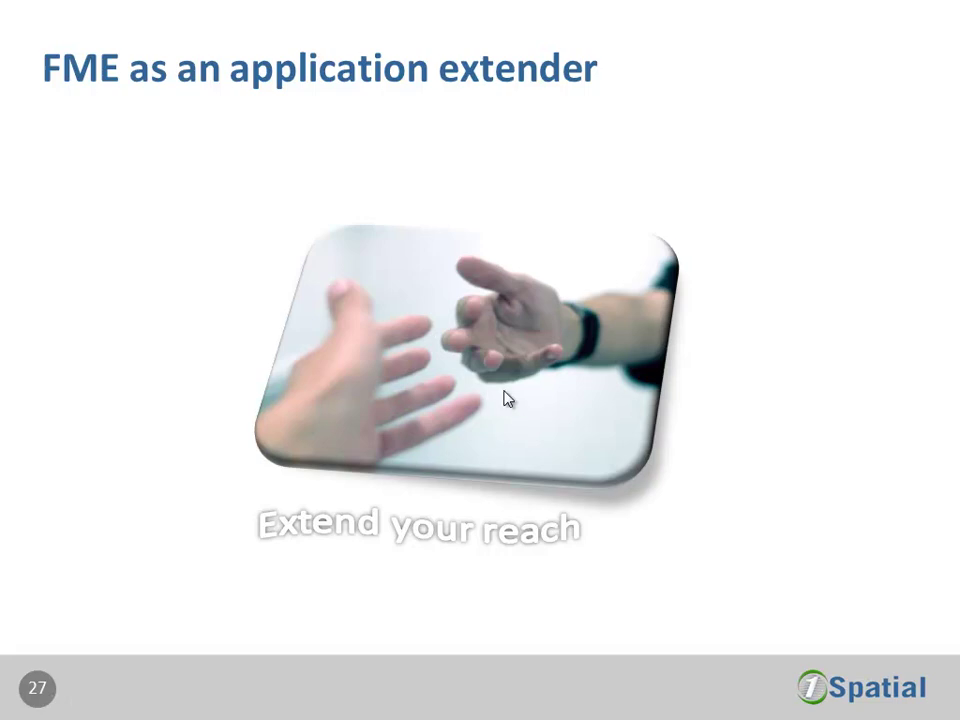
key("Right")
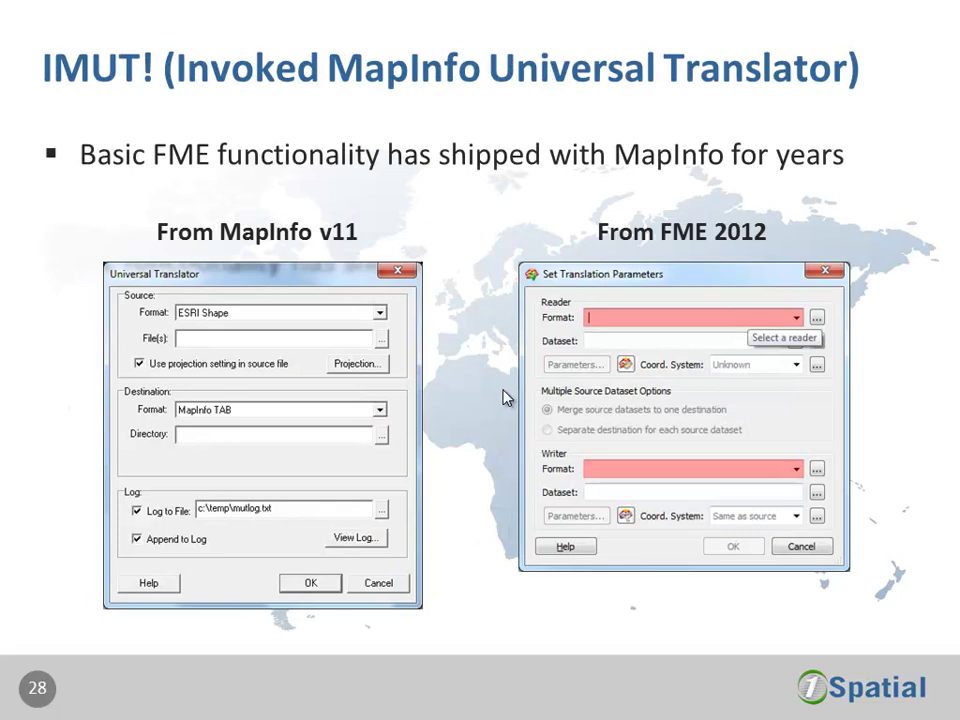
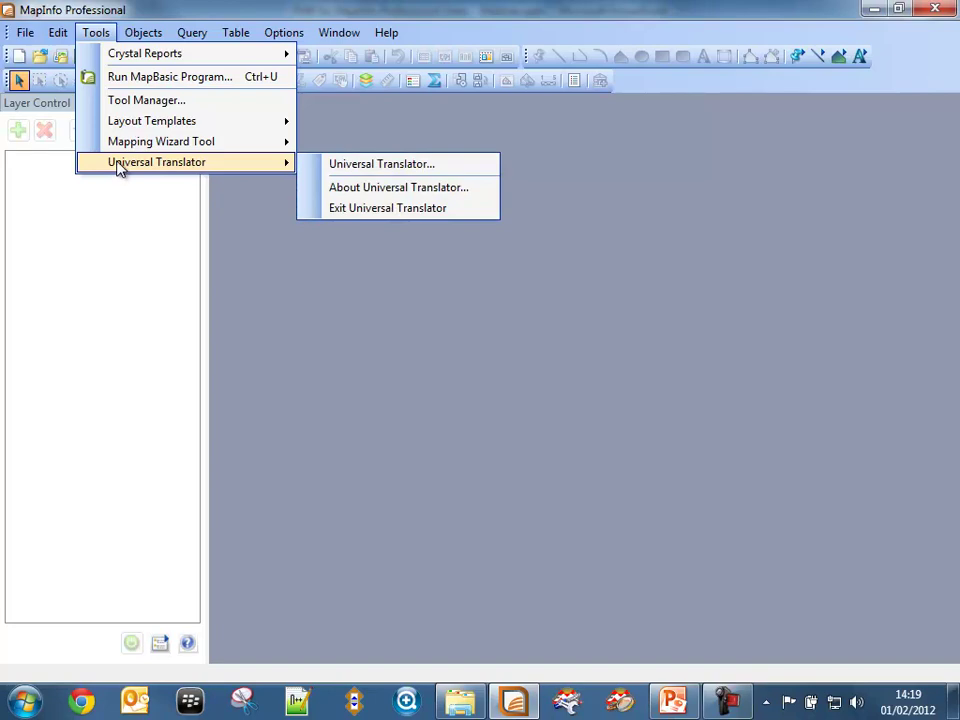
Step: Check in the Tool Manager how Universal Translator is loaded and autoloaded, and close it without saving changes
left_click(120, 104)
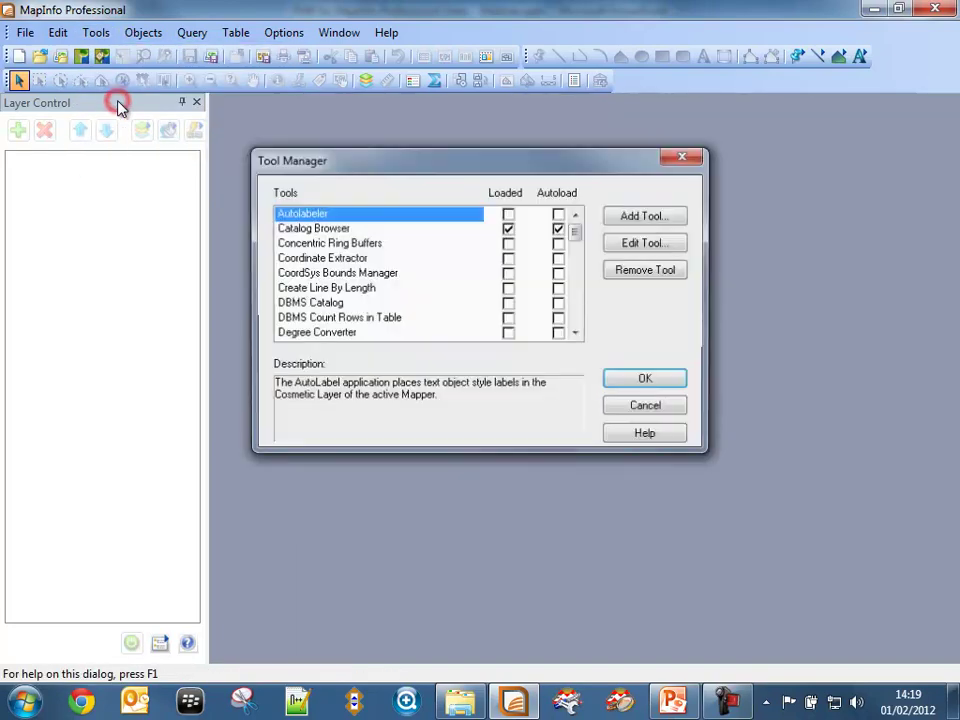
left_click_drag(575, 231, 575, 317)
left_click(575, 216)
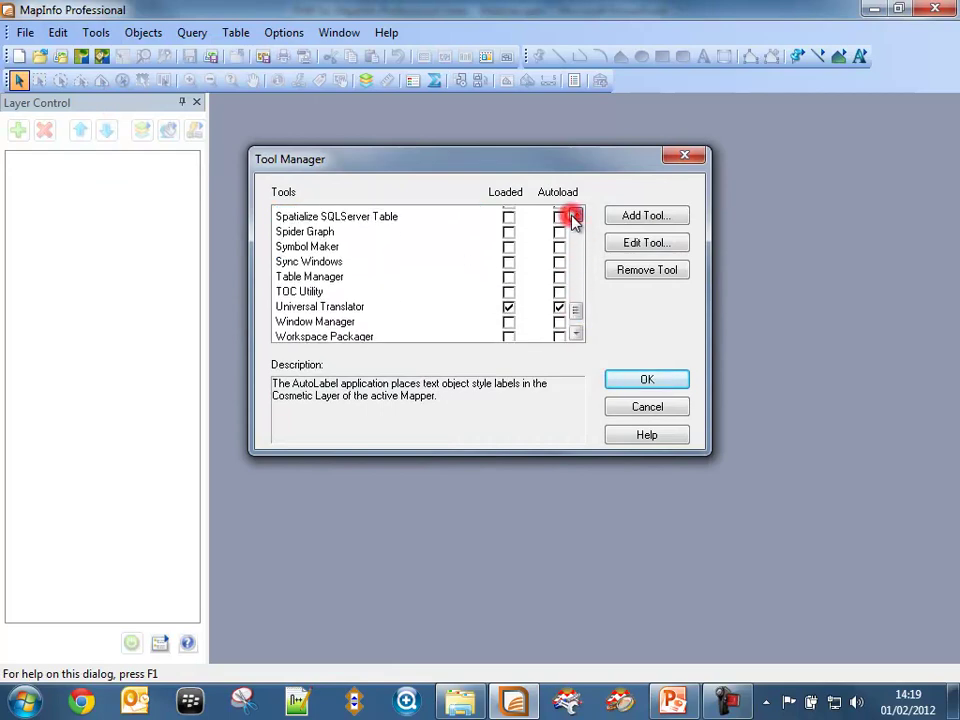
left_click(575, 216)
left_click(575, 216)
left_click(575, 216)
left_click(575, 216)
left_click(575, 216)
left_click(578, 249)
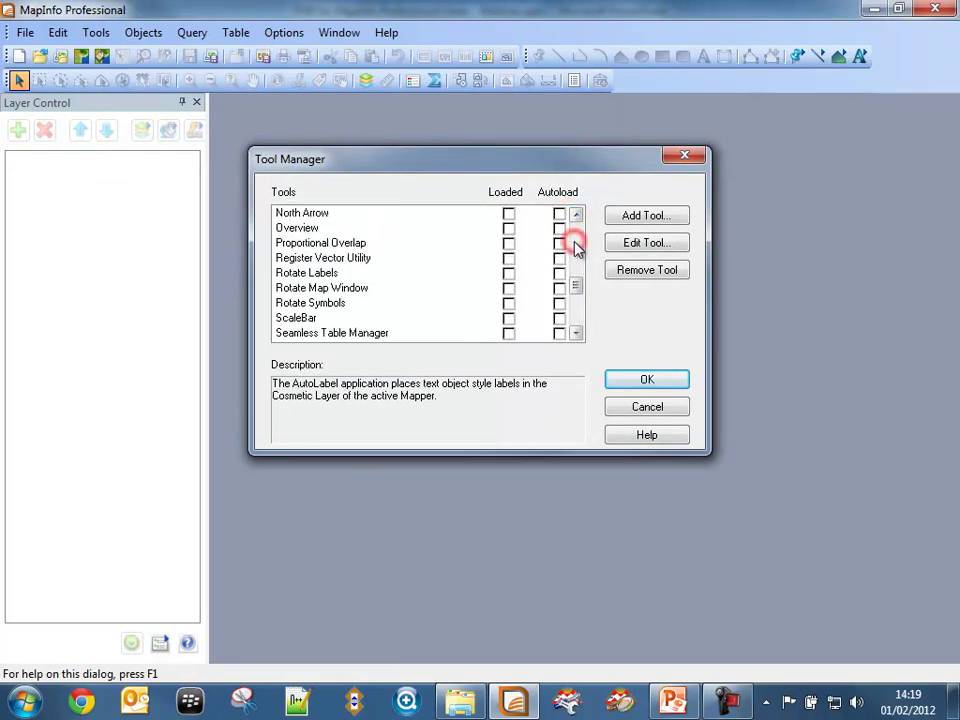
left_click_drag(583, 288, 583, 318)
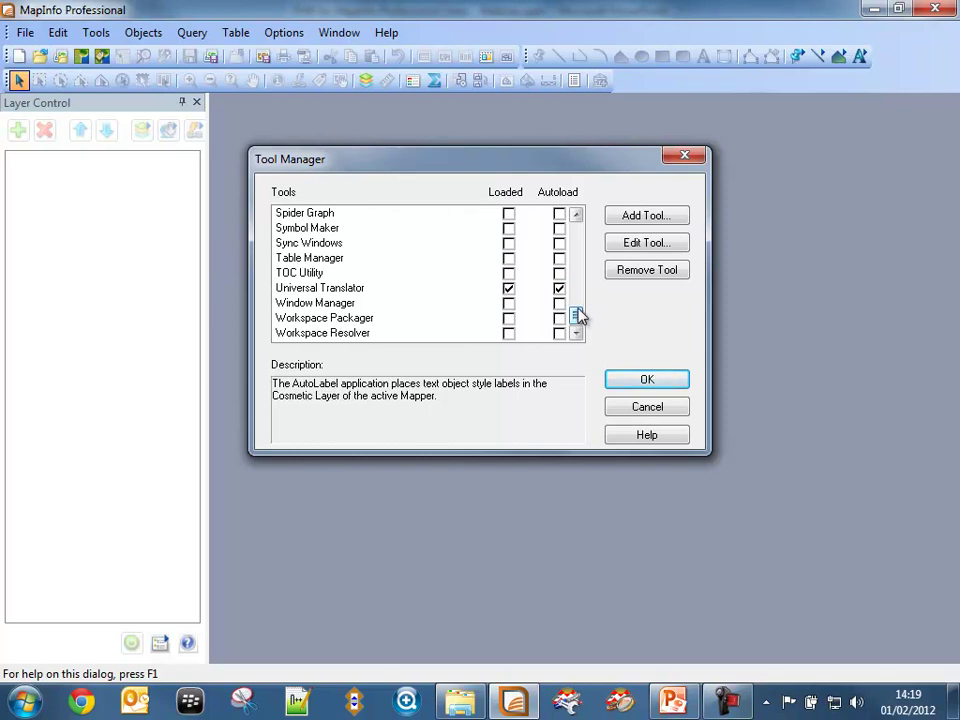
left_click(360, 288)
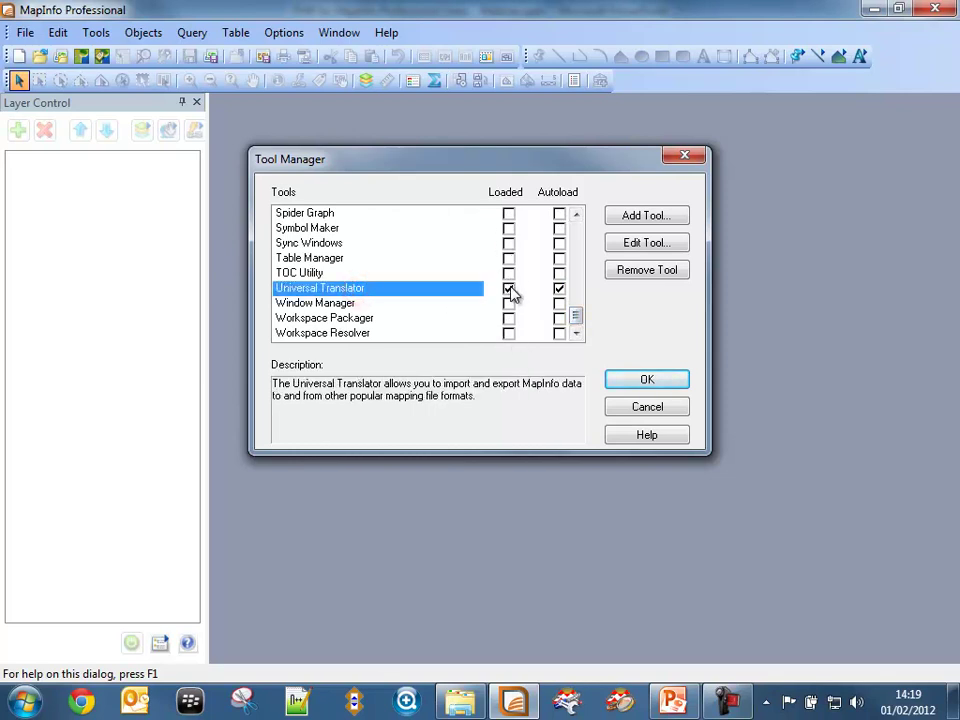
left_click(510, 289)
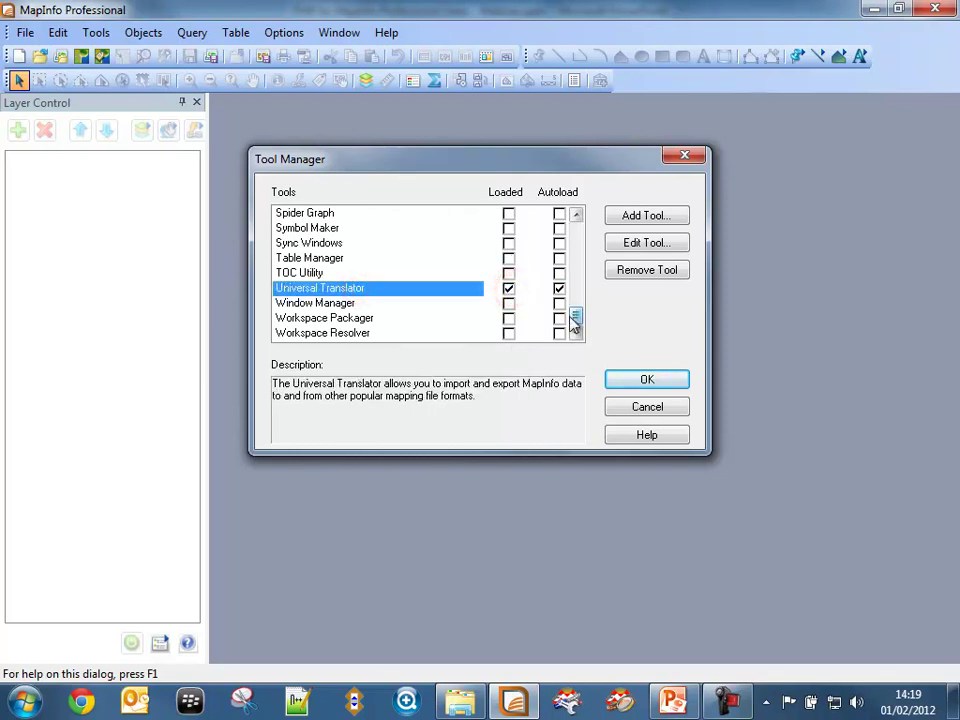
left_click(621, 406)
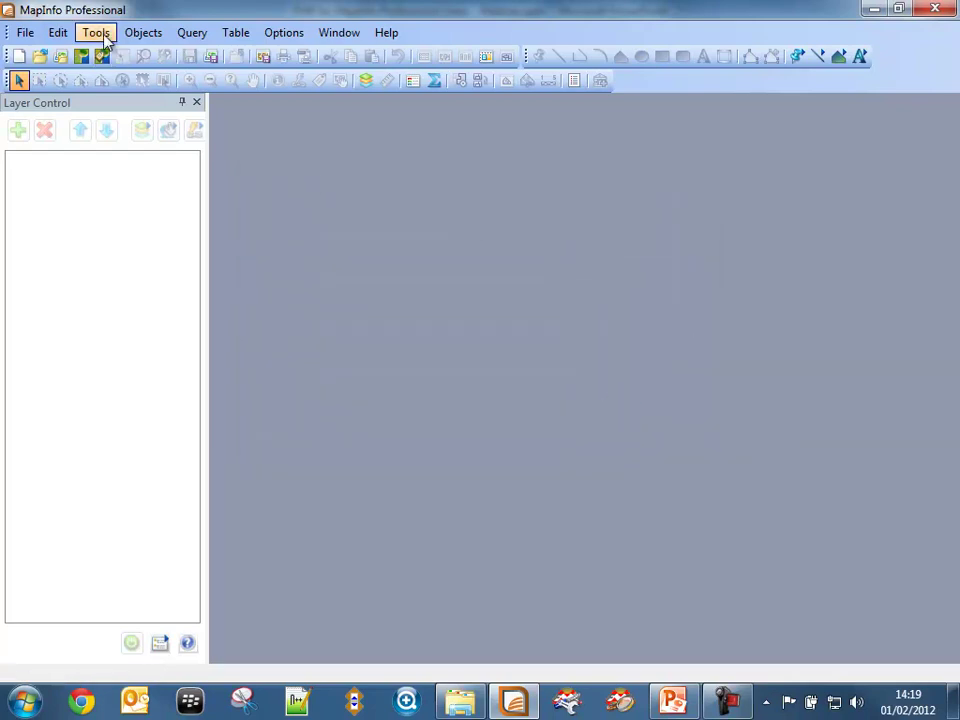
Step: Open the Universal Translator dialog to view its source, destination and log options, minimise MapInfo and cancel the dialog
left_click(95, 32)
mouse_move(146, 171)
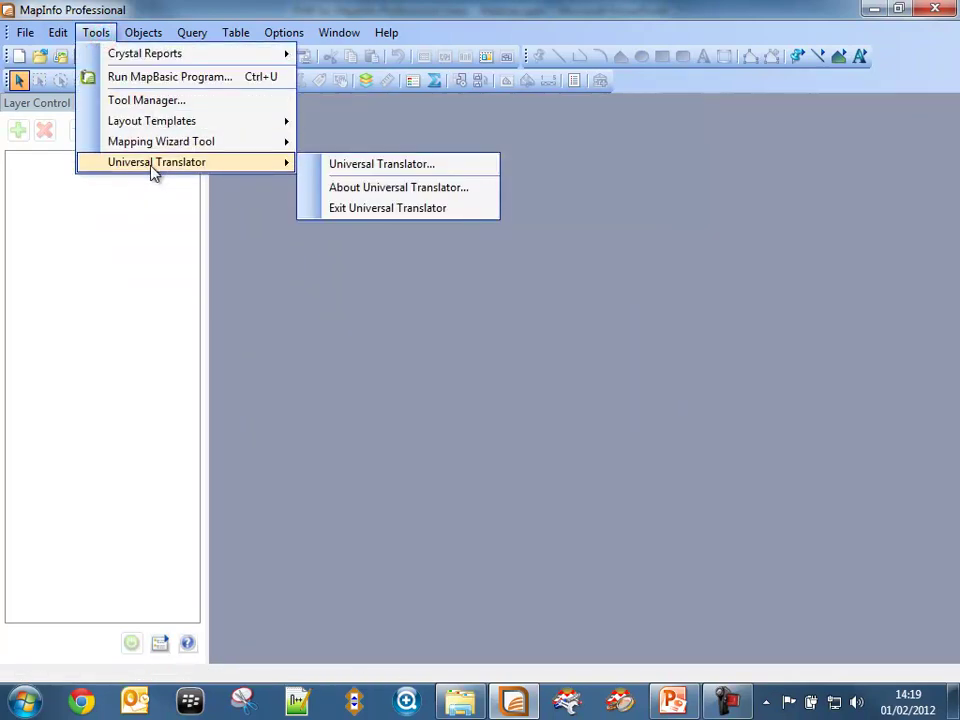
left_click(330, 166)
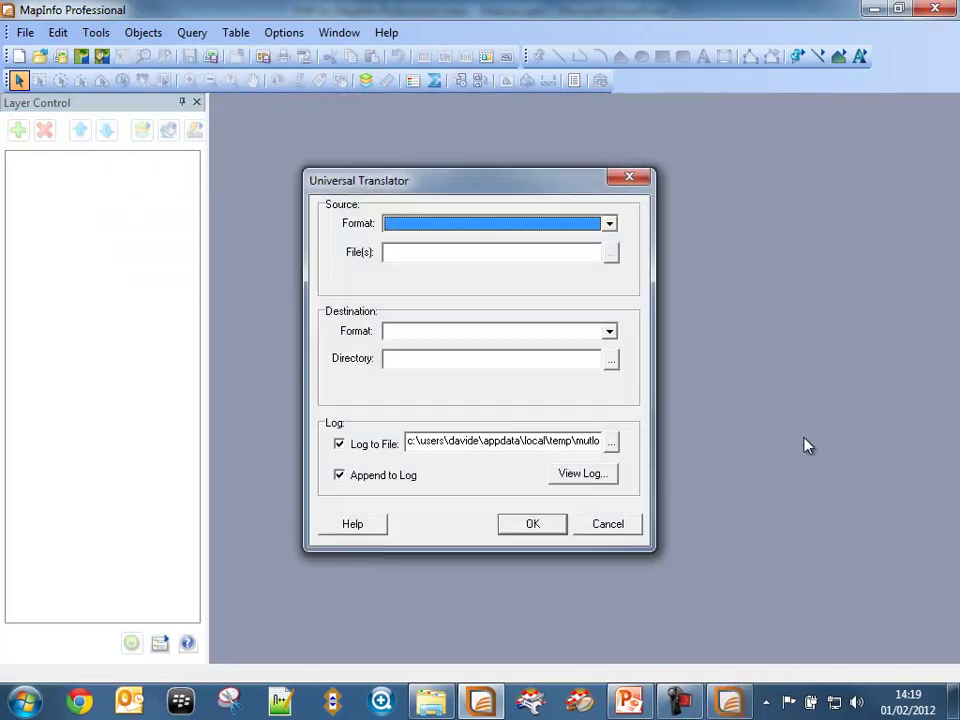
left_click(874, 10)
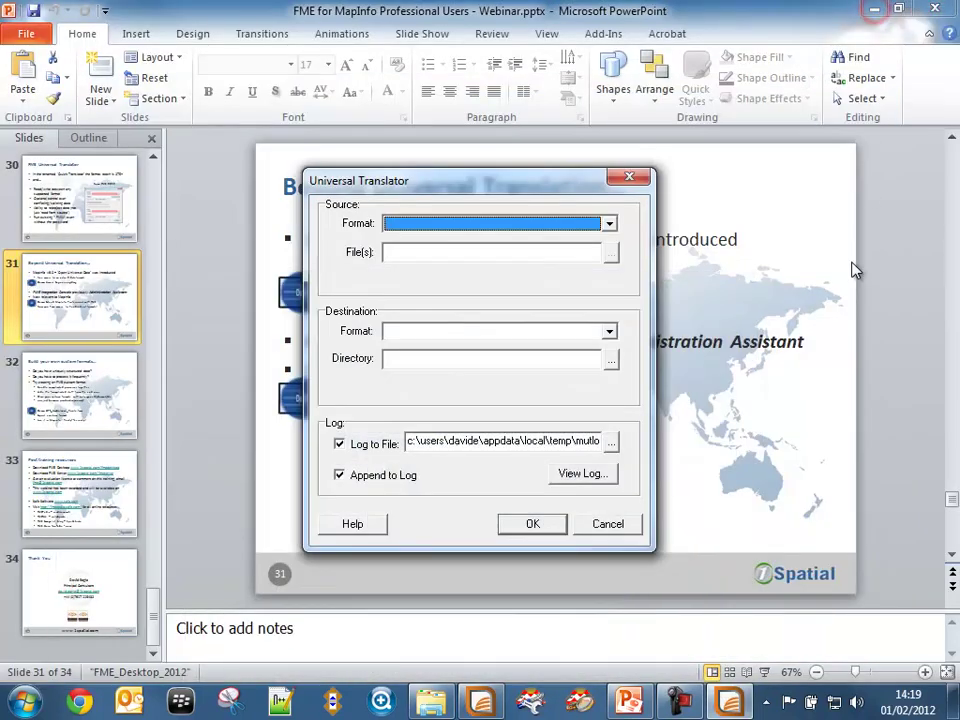
left_click_drag(548, 188, 568, 168)
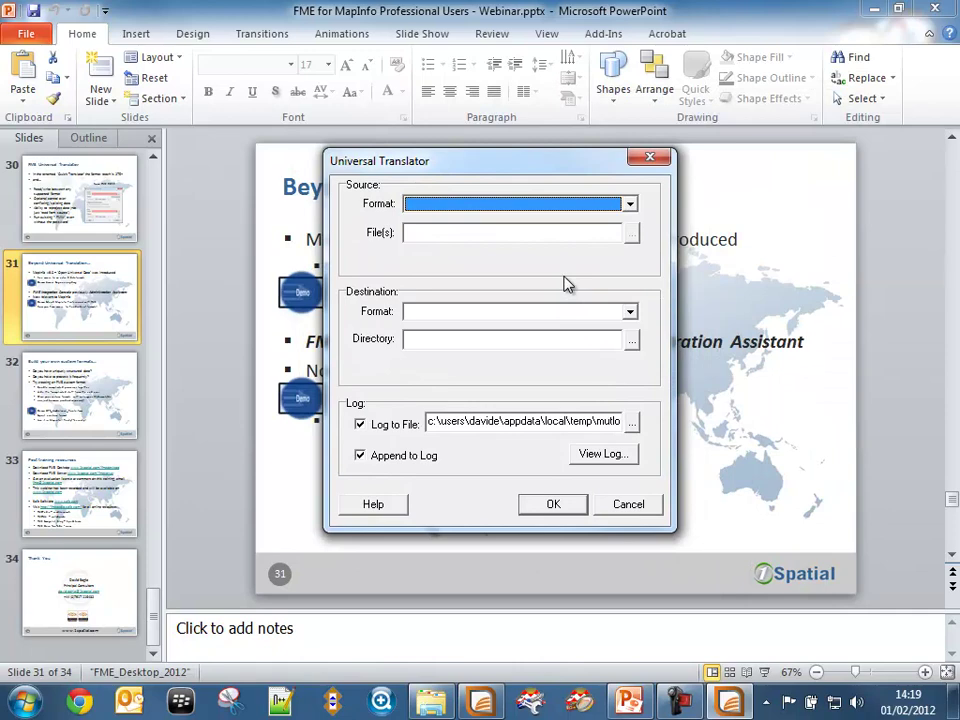
left_click(628, 504)
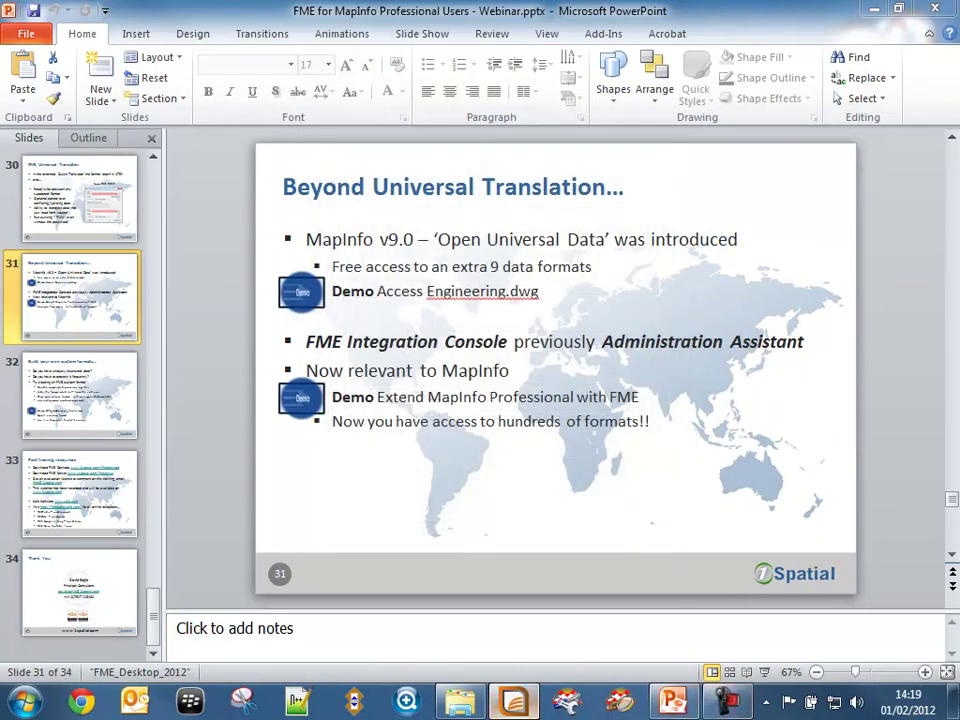
Step: Present the "Beyond Universal Translation" slide full screen in PowerPoint and end the slide show
left_click(764, 674)
left_click(764, 674)
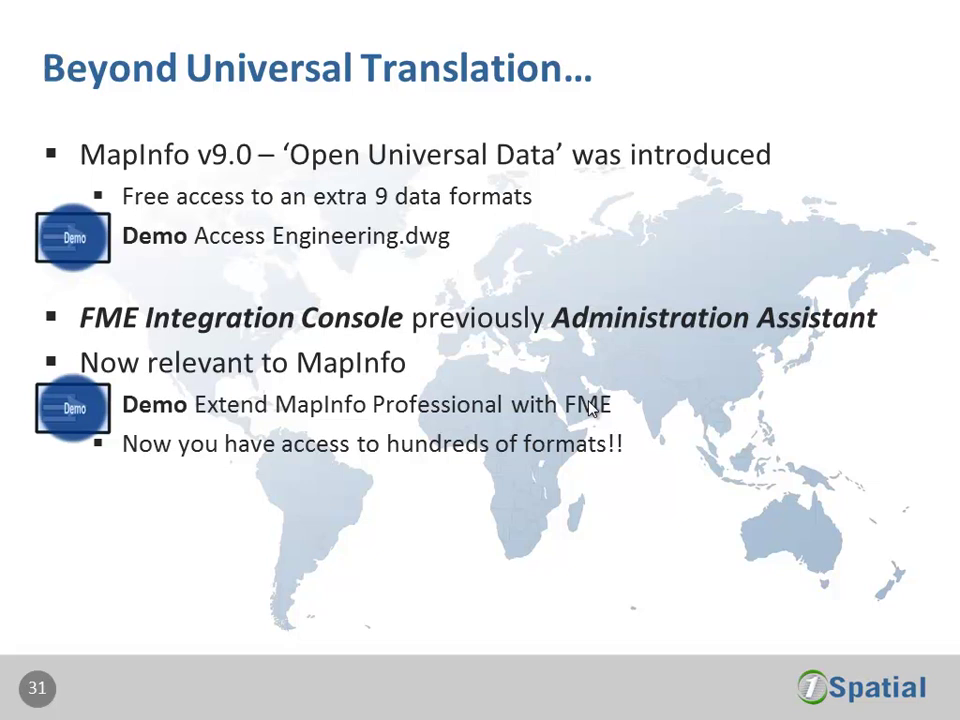
key("Escape")
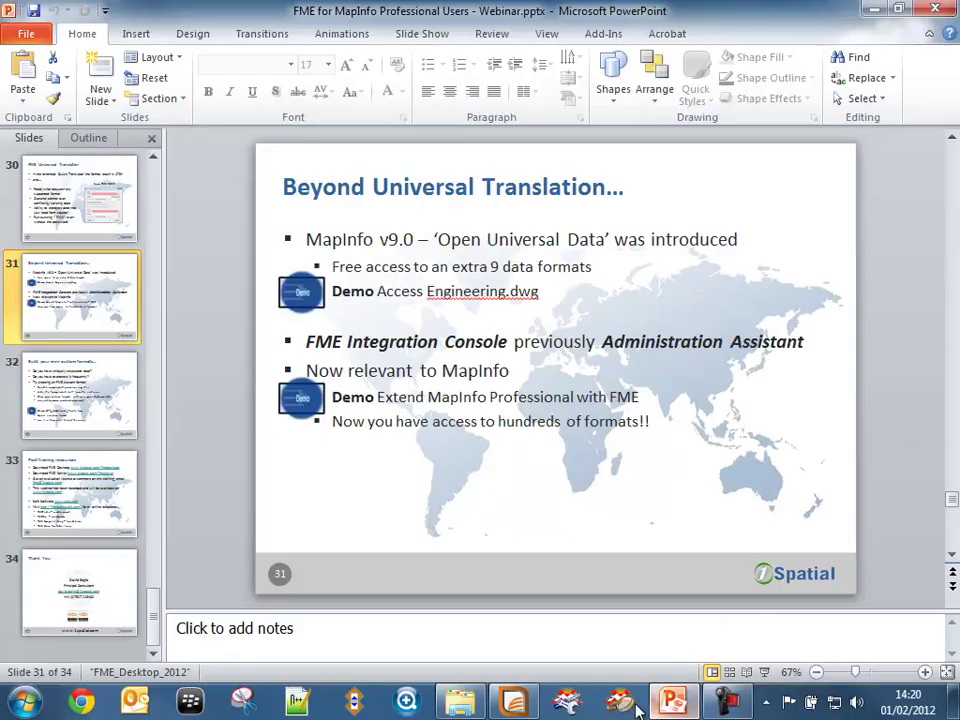
Step: Switch to MapInfo Professional, start opening universal data and set the reader format to Autodesk AutoCAD DWG/DXF from the format gallery
left_click(512, 701)
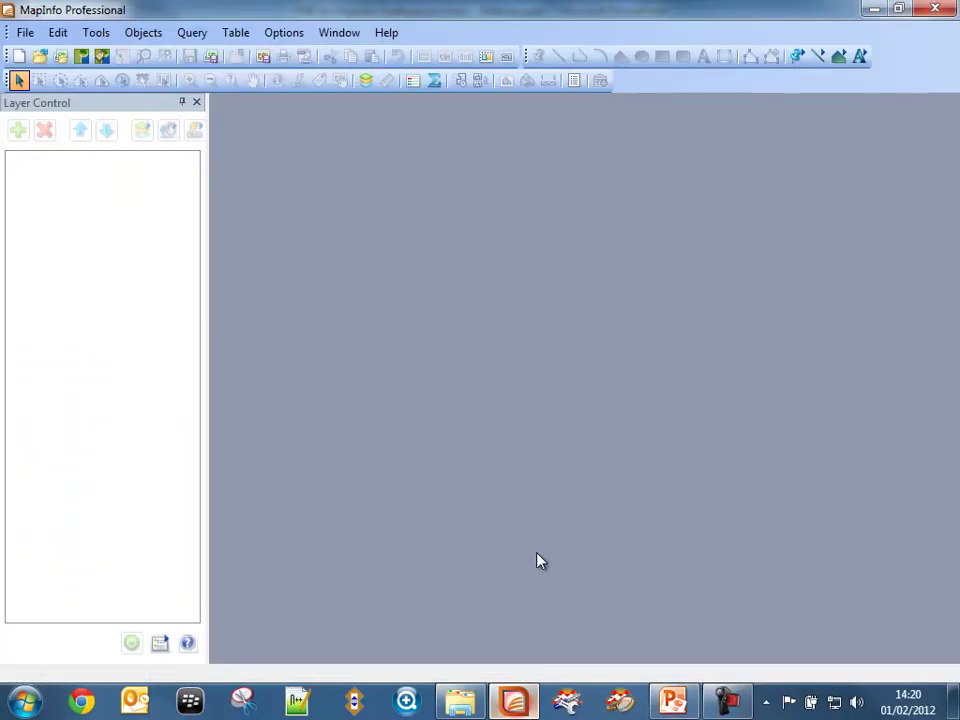
left_click(23, 33)
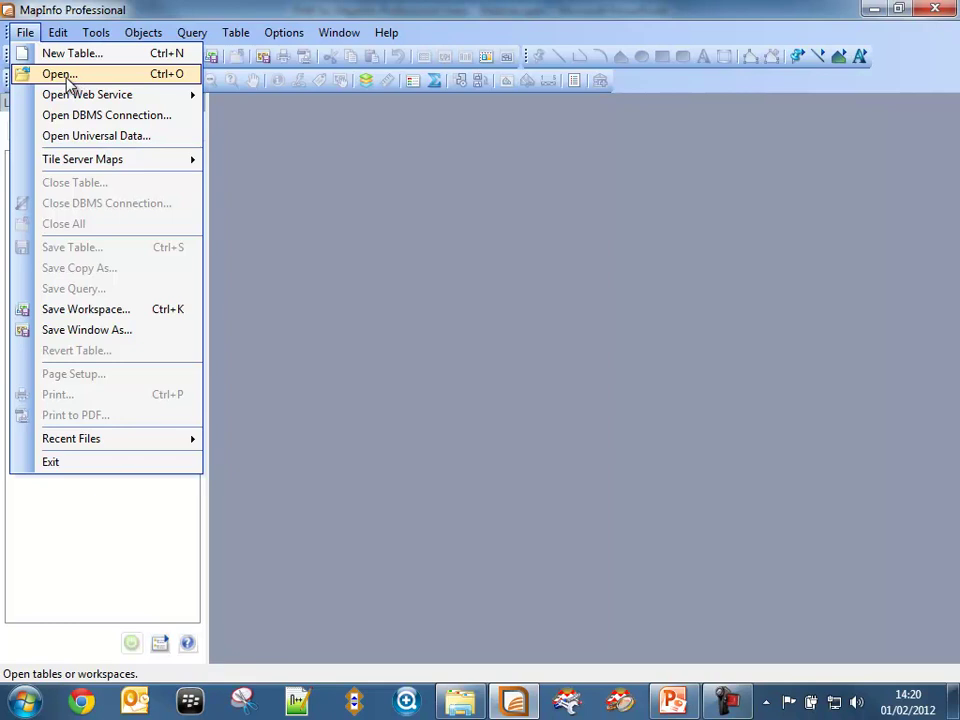
left_click(89, 141)
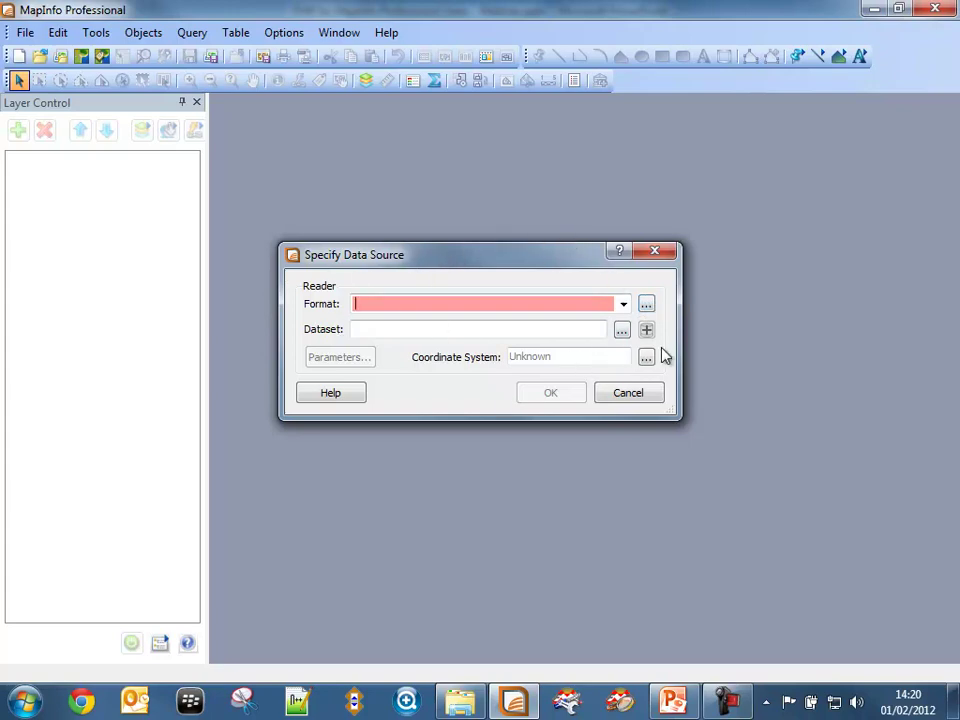
left_click(646, 305)
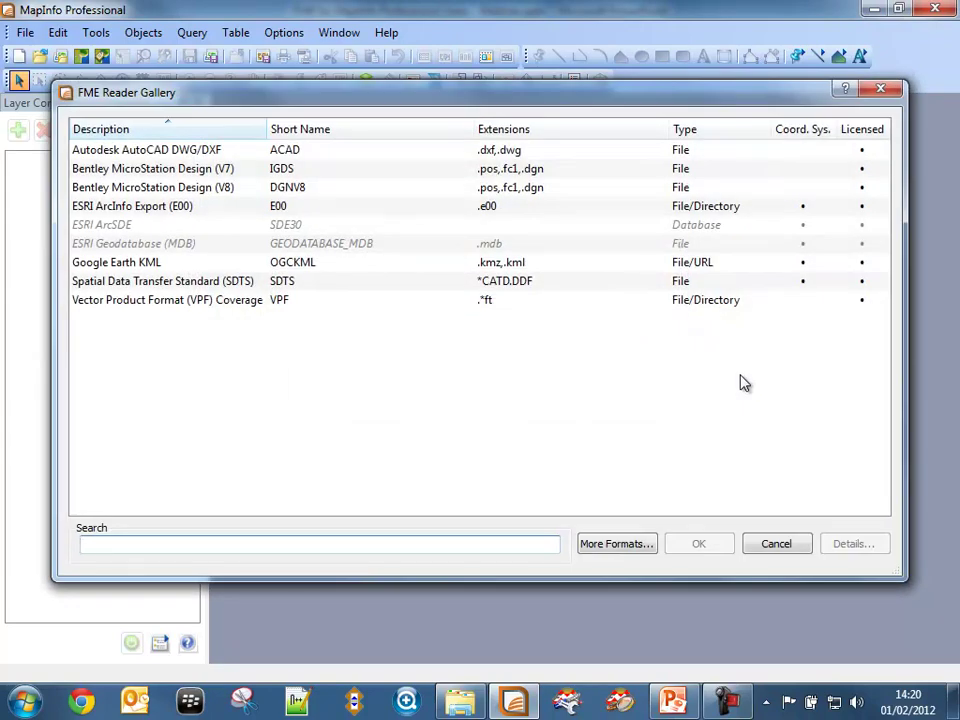
left_click(197, 300)
left_click(183, 149)
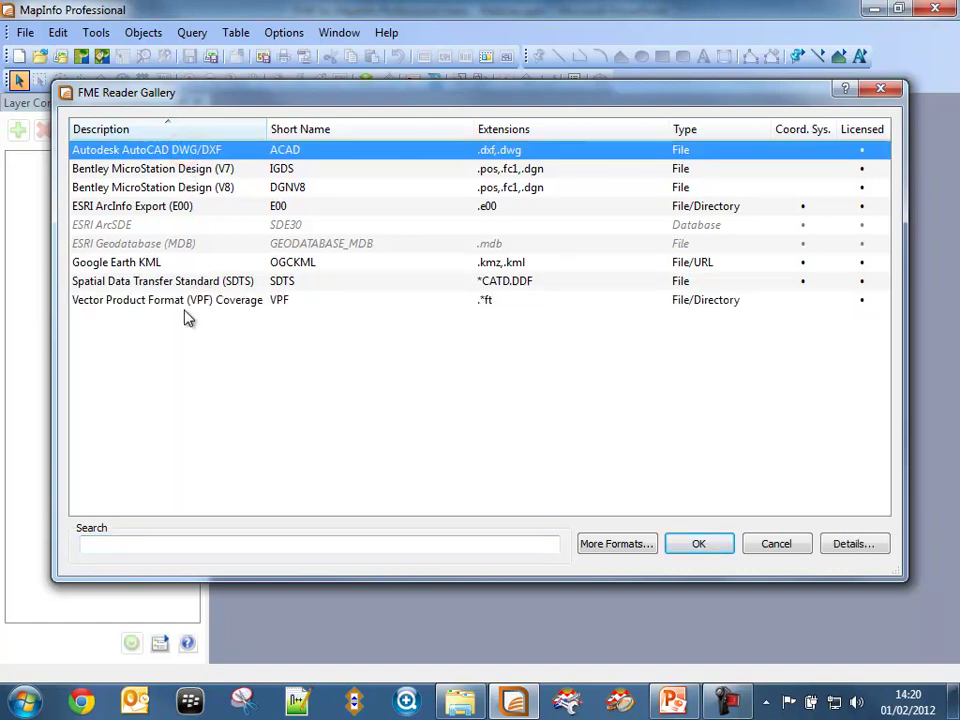
left_click(185, 225)
left_click(190, 246)
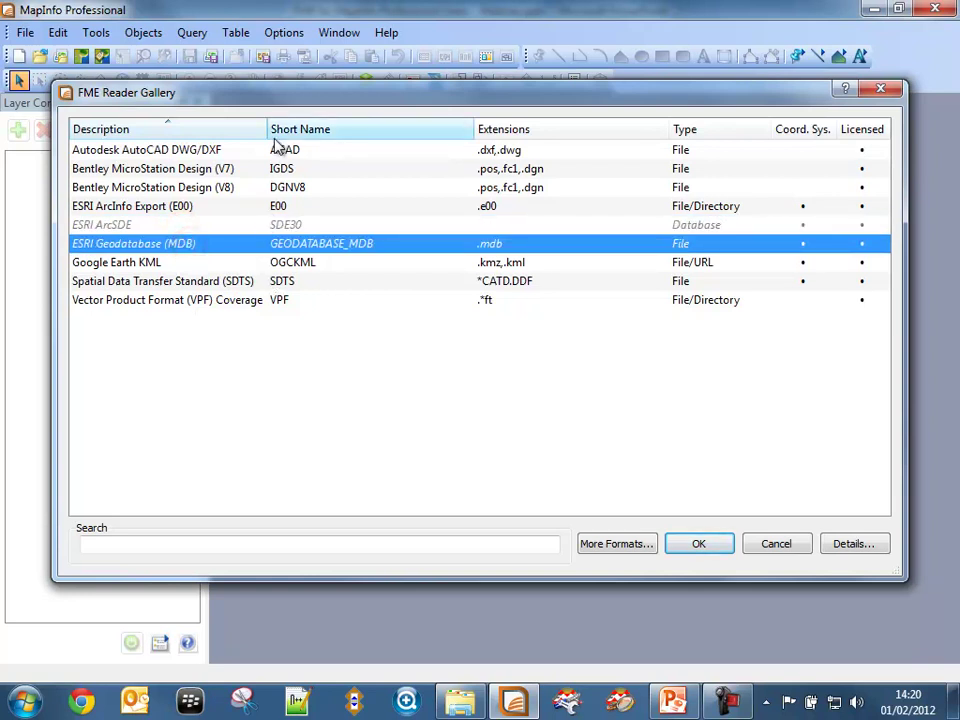
left_click_drag(267, 131, 312, 134)
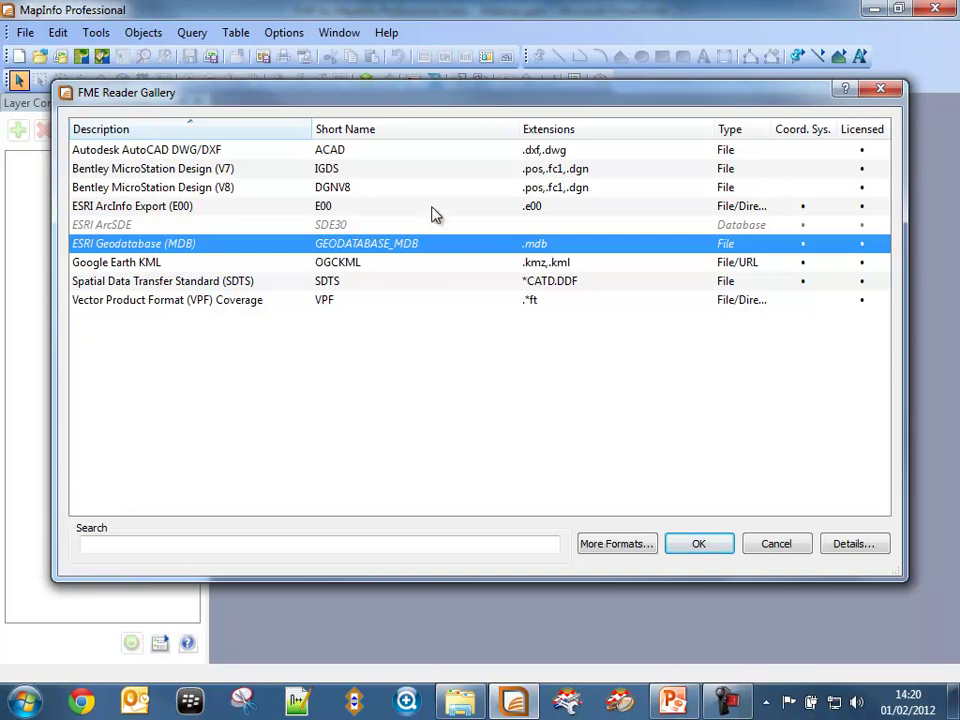
left_click(256, 151)
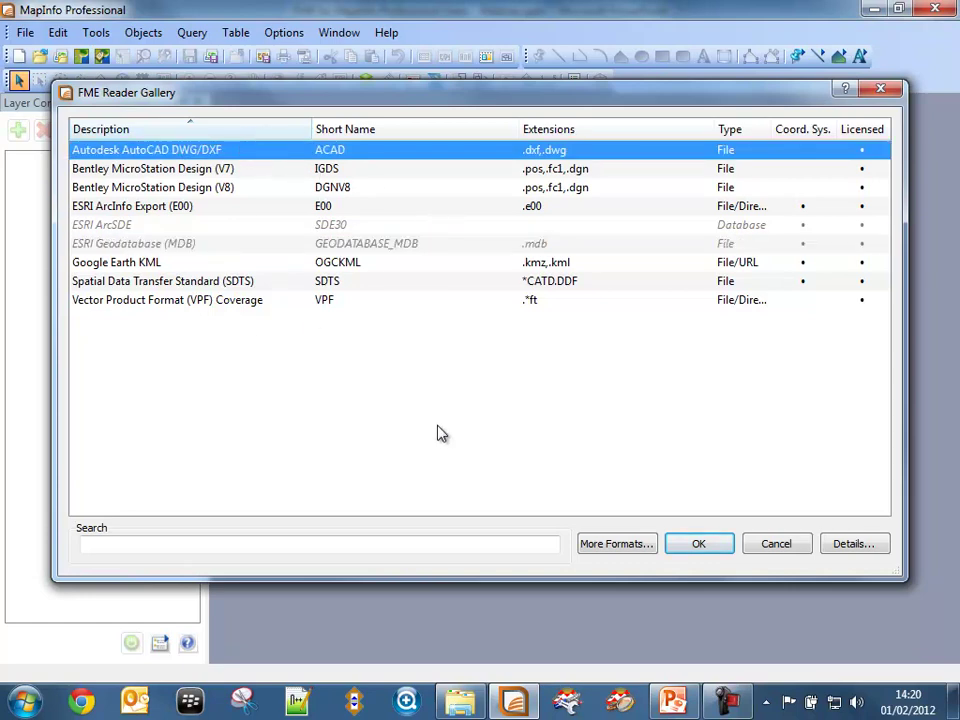
left_click(709, 544)
Step: Choose Engineering.dwg from the 3_Extend_Mapinfo\1_Open_Universal_Data folder as the dataset and accept the data source
left_click(622, 331)
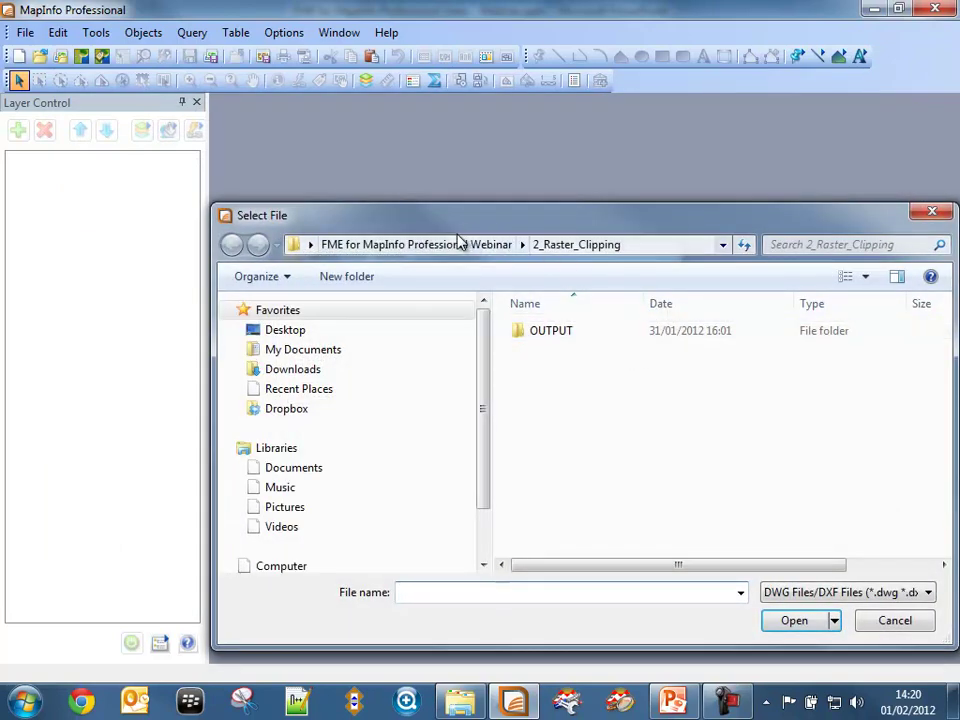
left_click(444, 244)
double_click(567, 372)
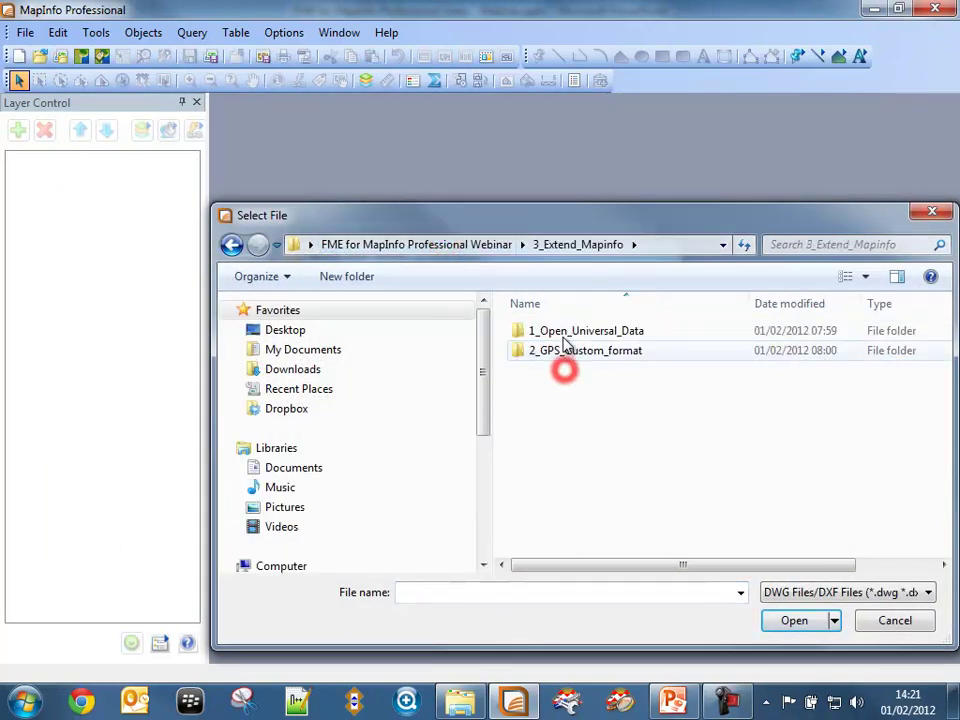
double_click(564, 332)
left_click(562, 330)
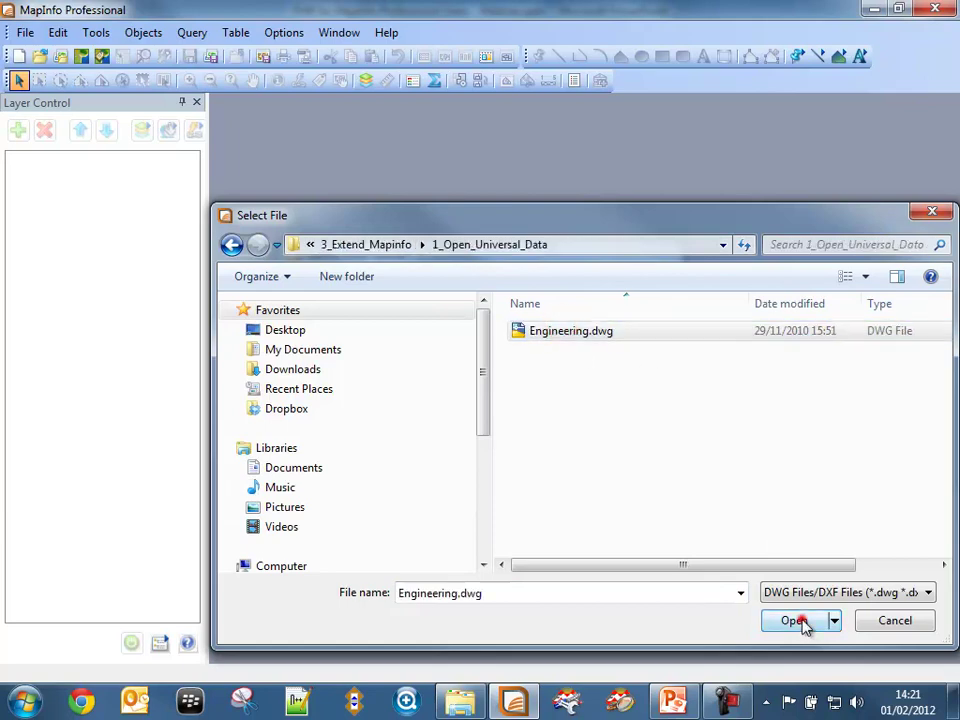
left_click(799, 620)
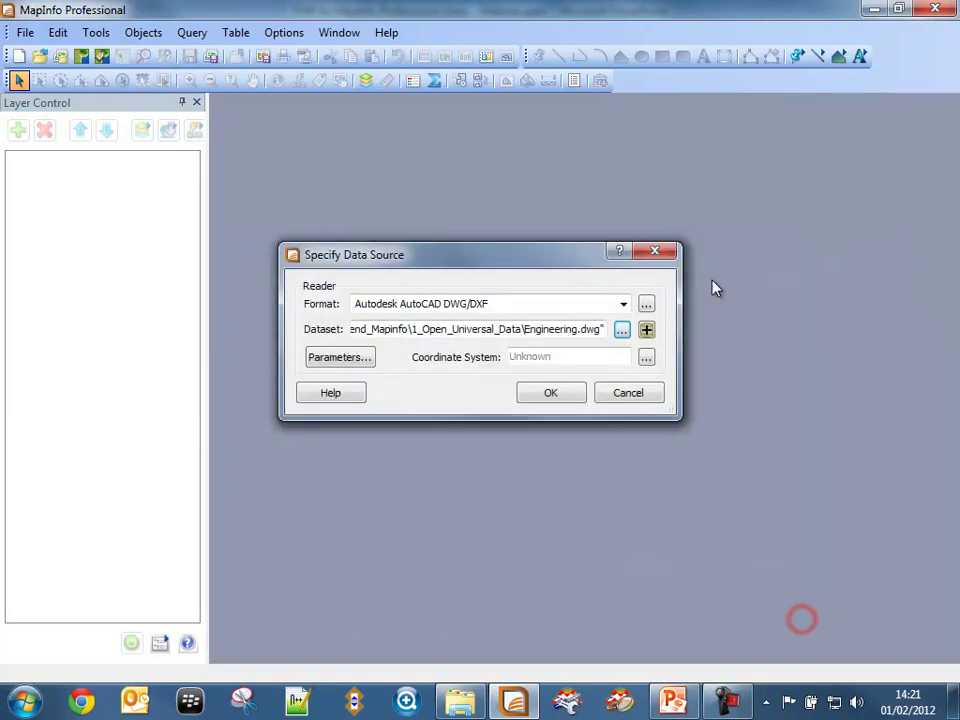
left_click(548, 394)
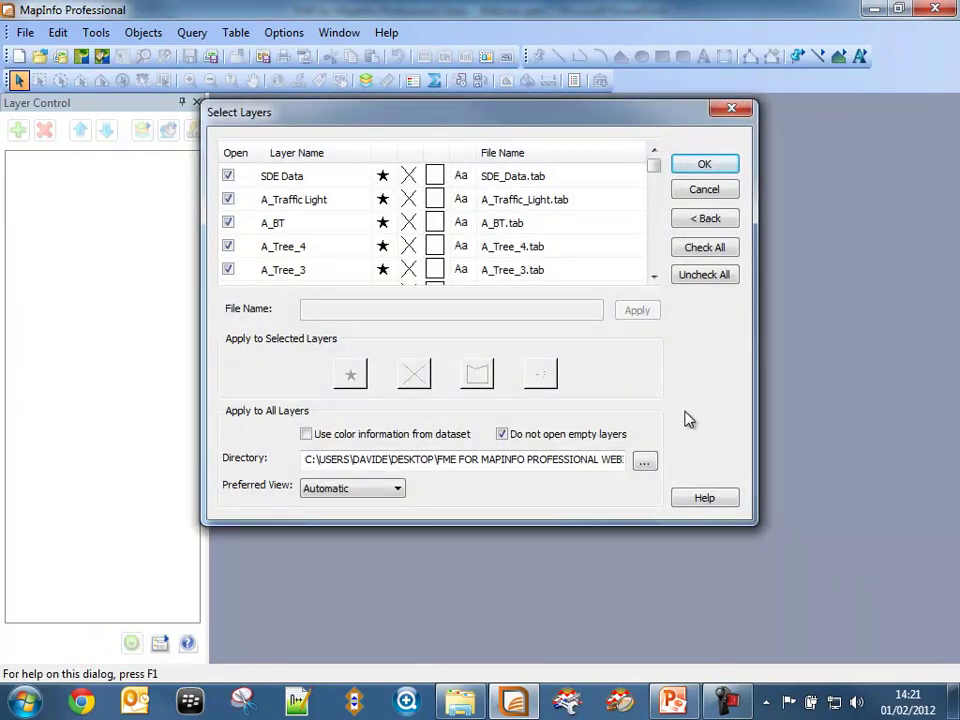
Step: Deselect all layers, and select only SDE Data, A_Traffic Light, A_BT, A_Tree_4 and A_Tree_3 for opening
left_click(700, 275)
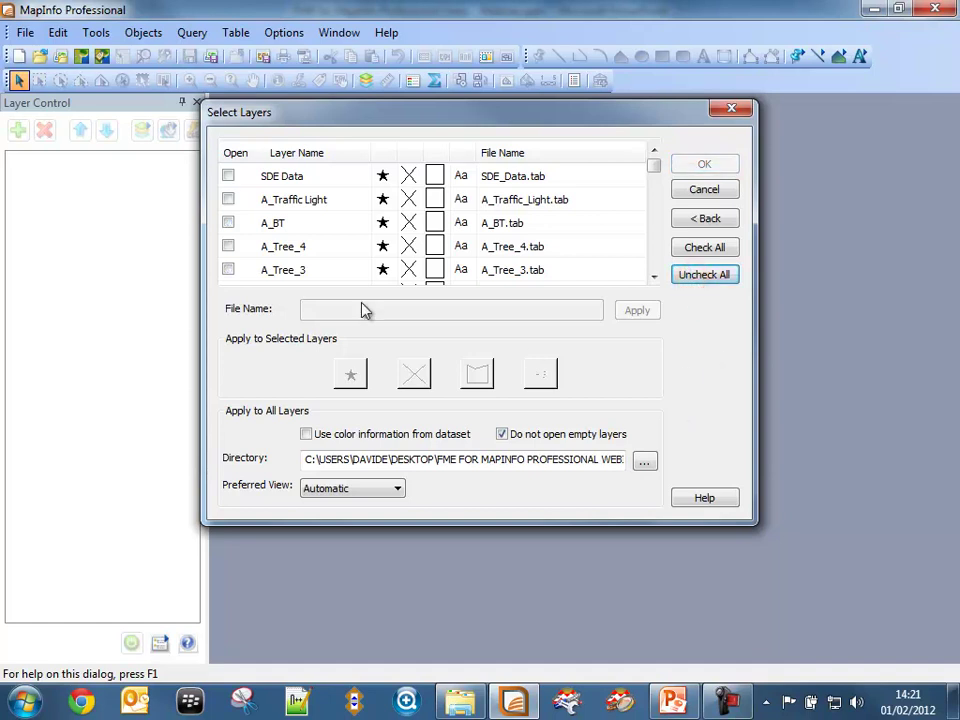
left_click(228, 199)
left_click(228, 175)
left_click(228, 222)
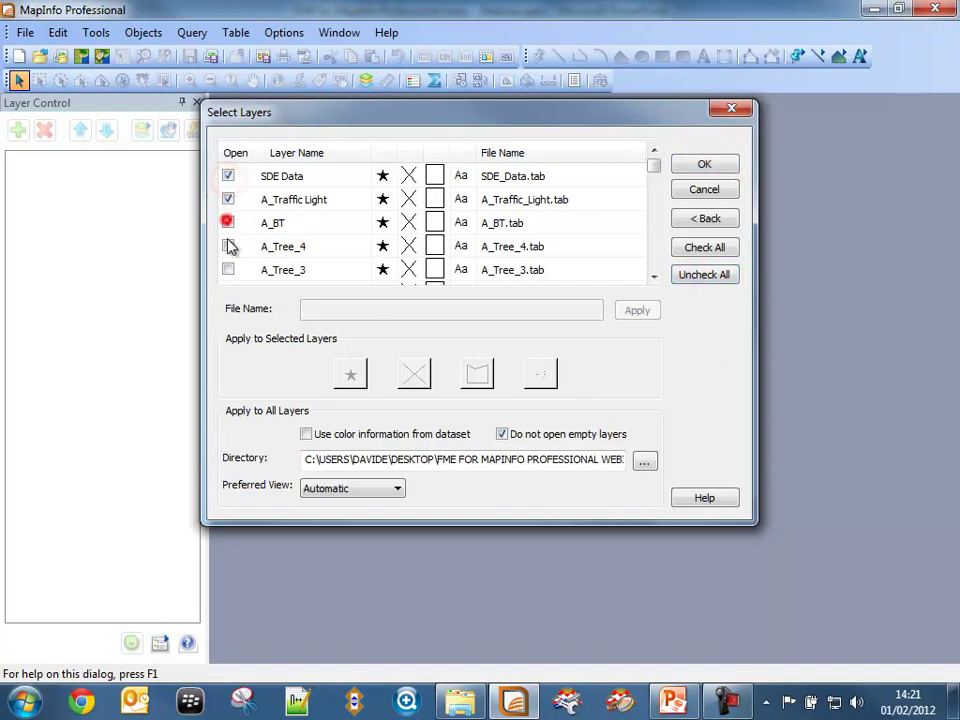
left_click(228, 246)
left_click(228, 270)
Step: Add A_Tree_2, A_Channel, A_Kerb, A_Fence, A_Inspection Chamber and A_Tree_1 to the layers selected for opening
scroll(250, 260, "down", 1)
left_click(228, 223)
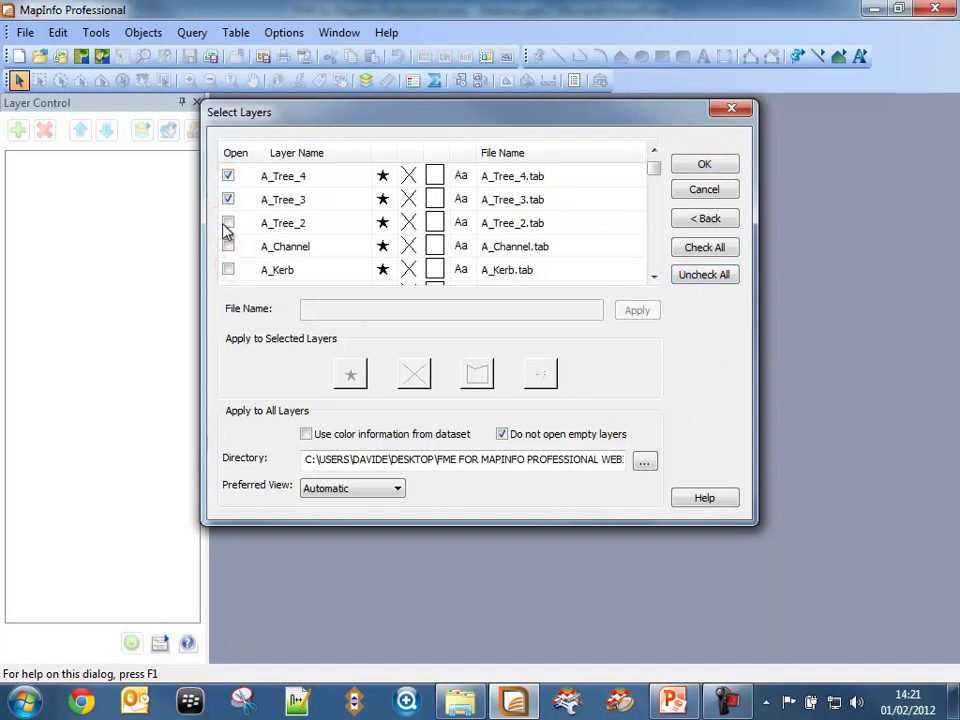
left_click(228, 246)
left_click(228, 270)
scroll(252, 258, "down", 1)
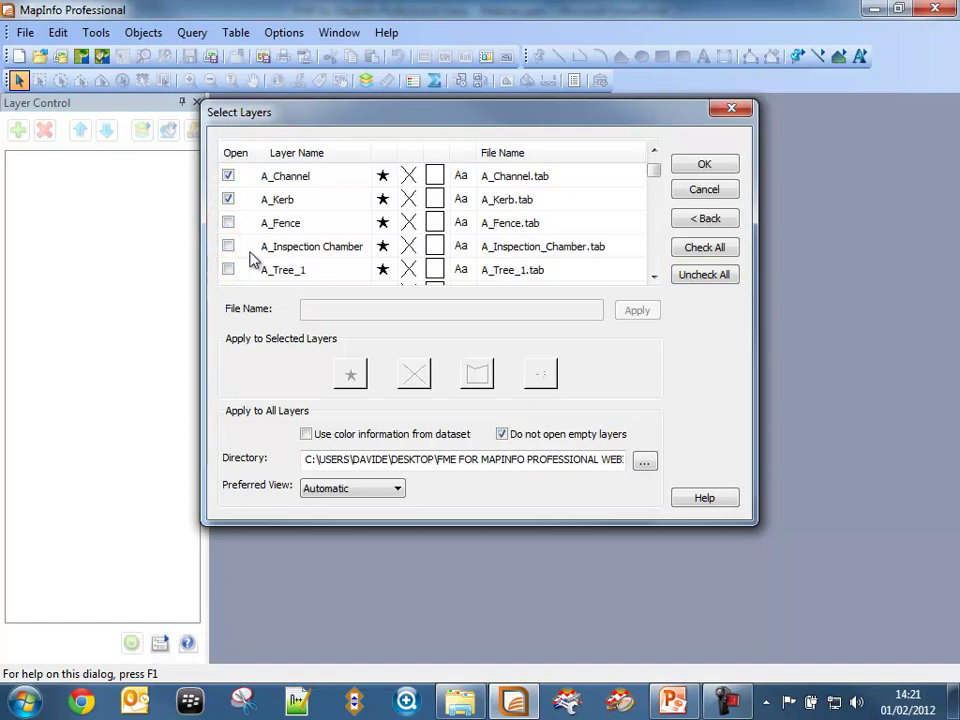
left_click(228, 222)
left_click(228, 246)
left_click(228, 270)
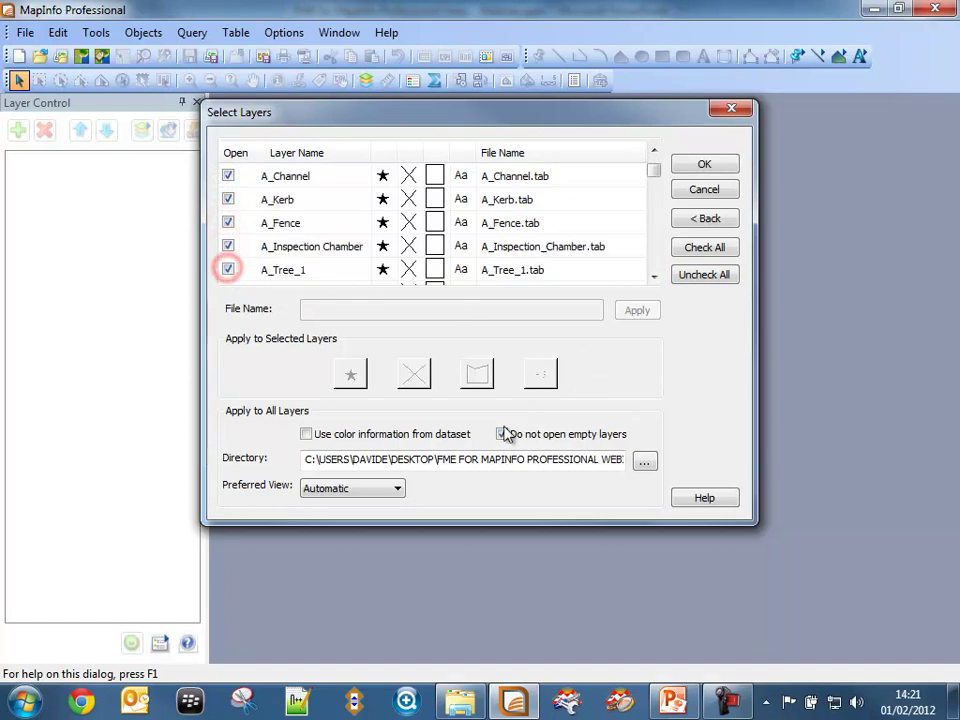
Step: Enable using color information from the dataset and set the output directory to FME for MapInfo Professional Webinar\3_Extend_Mapinfo\1_Open_Universal_Data
left_click(339, 436)
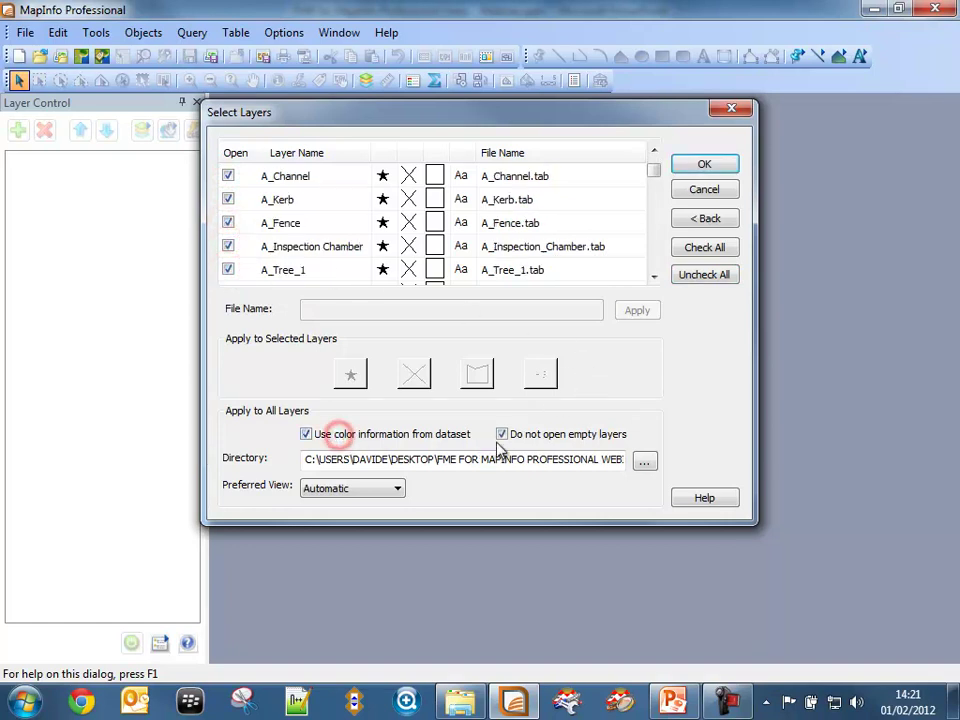
left_click(644, 462)
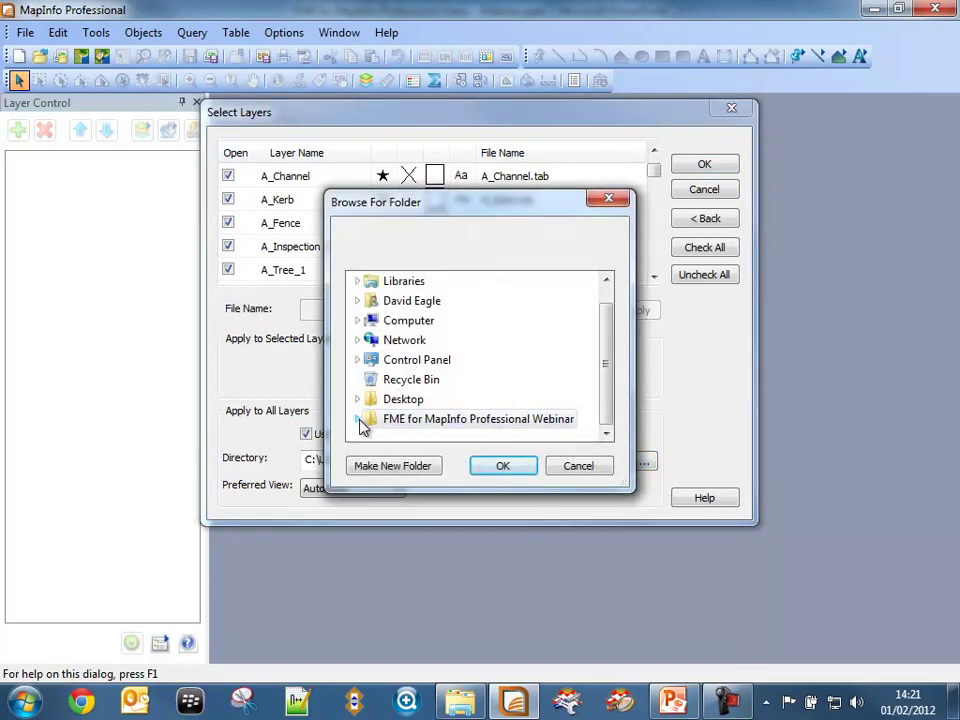
left_click(358, 420)
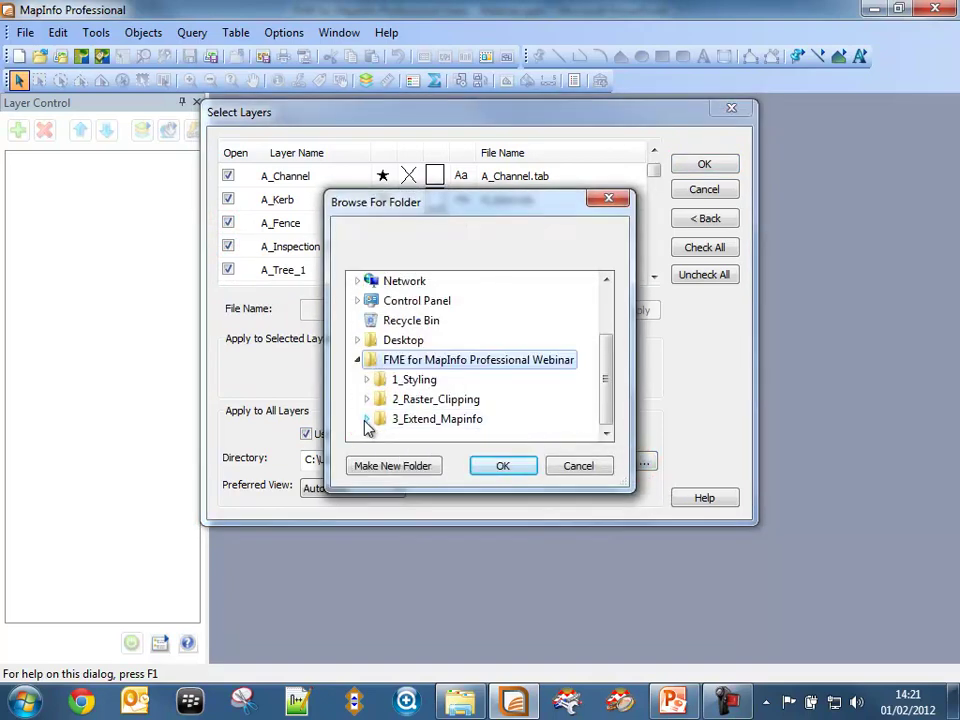
left_click(365, 420)
left_click(392, 398)
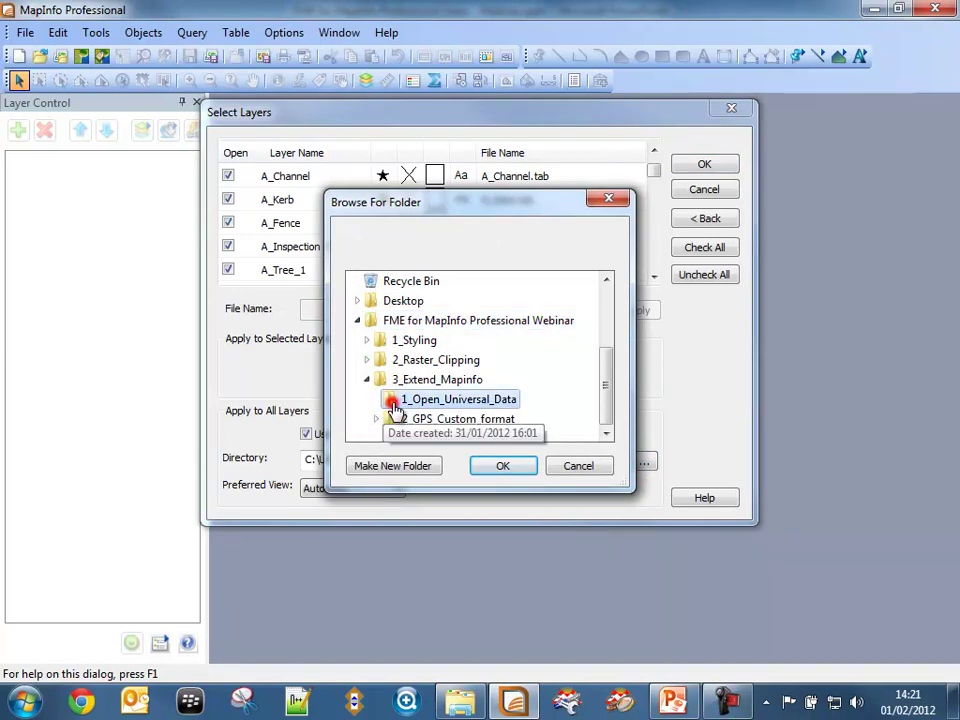
left_click(516, 463)
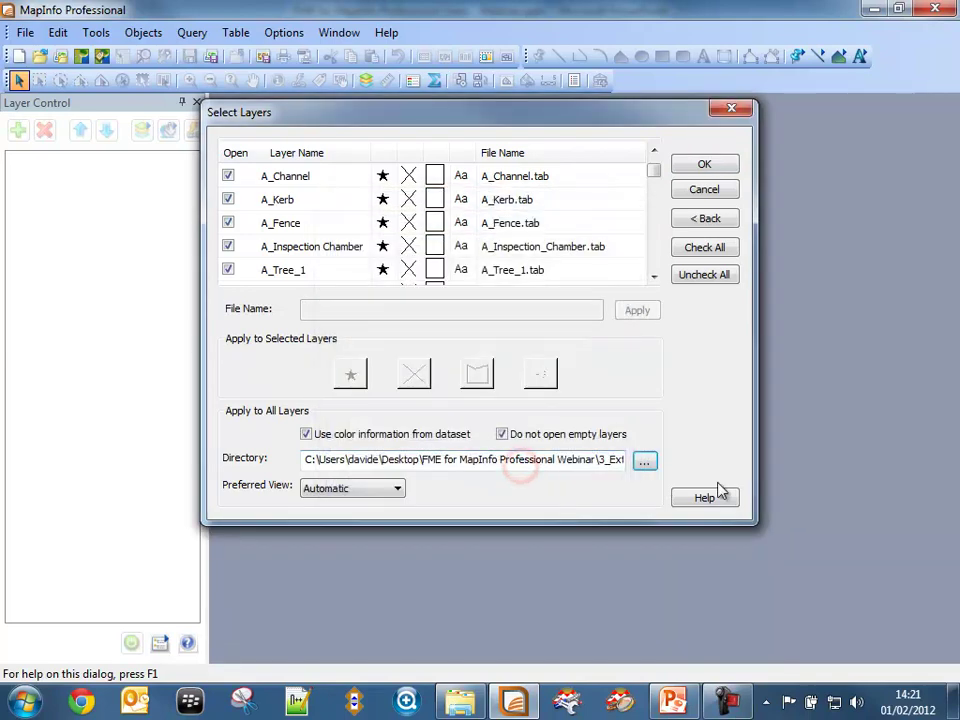
Step: Show the 3_Extend_Mapinfo\1_Open_Universal_Data folder in Windows Explorer, fit its window beside the layer selection, and return to MapInfo Professional
left_click(470, 700)
left_click(345, 114)
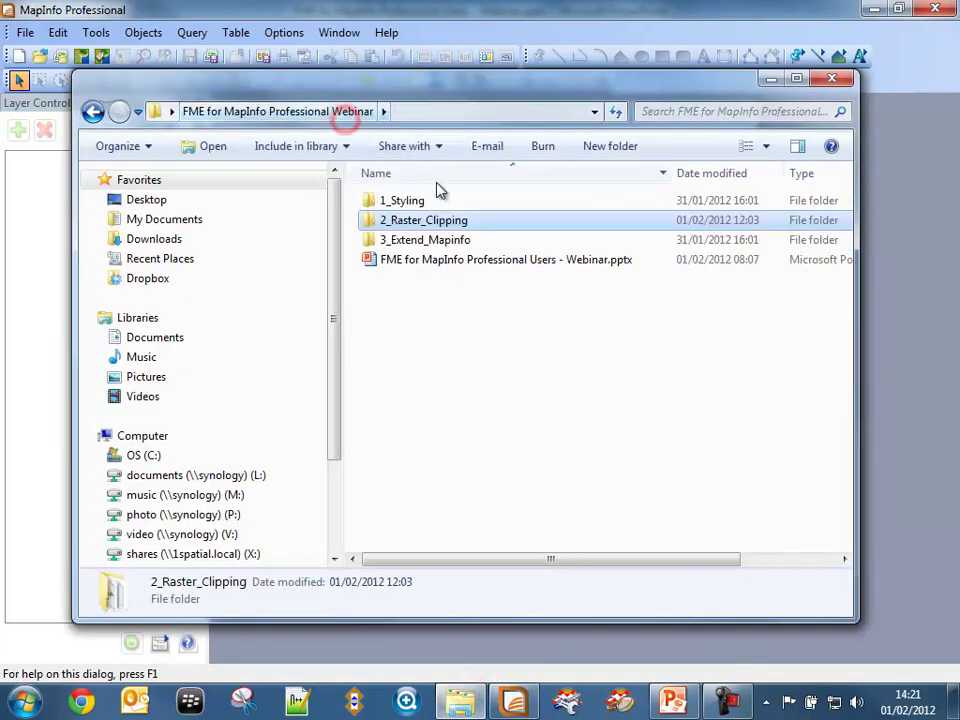
double_click(439, 240)
double_click(450, 202)
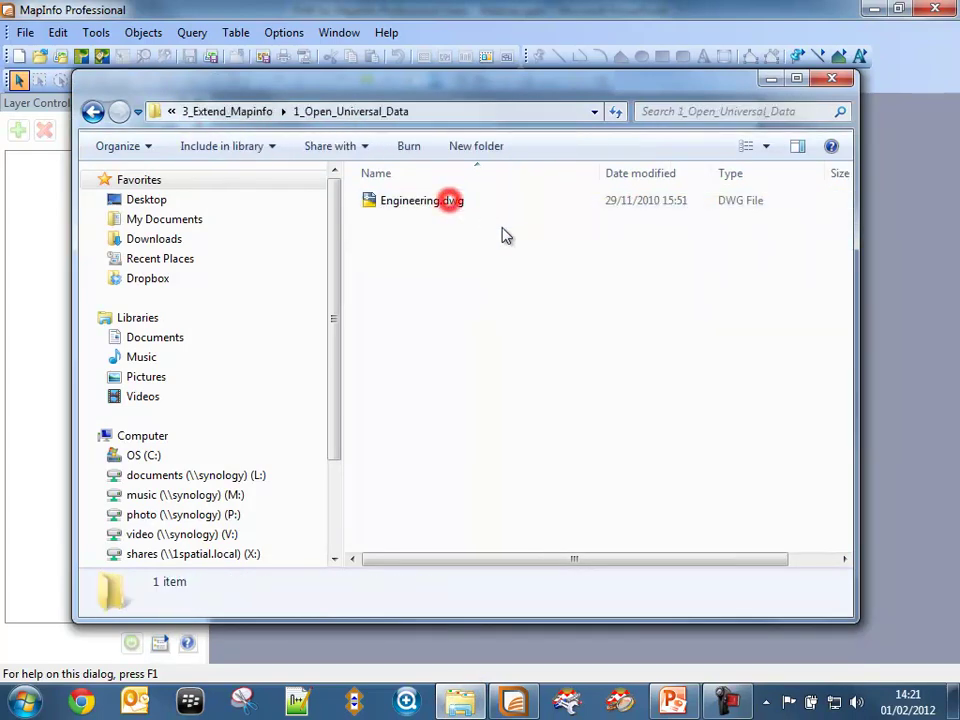
left_click_drag(75, 293, 498, 305)
left_click_drag(857, 297, 923, 302)
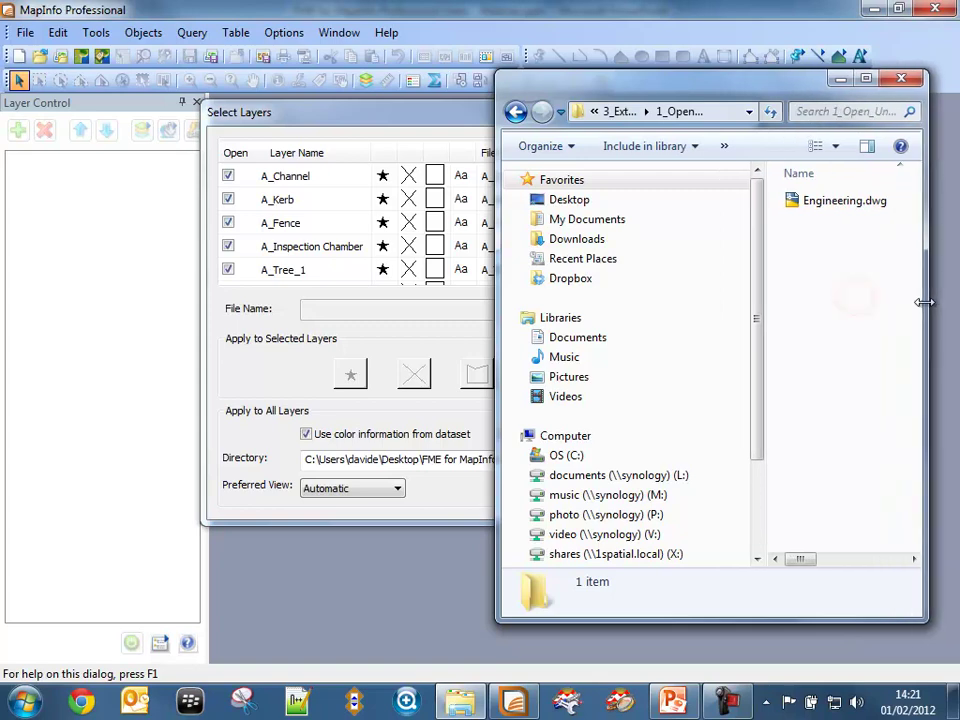
left_click(416, 338)
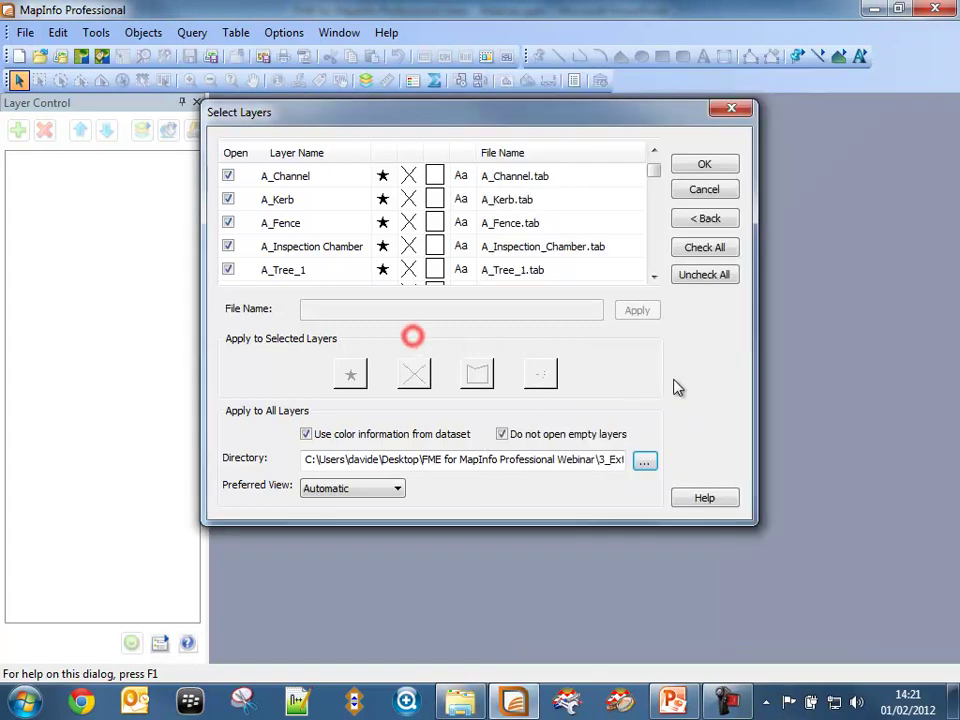
Step: Open the selected layers with the British National Grid [EPSG: 27700] projection and check the output folder for the TAB files
left_click(705, 167)
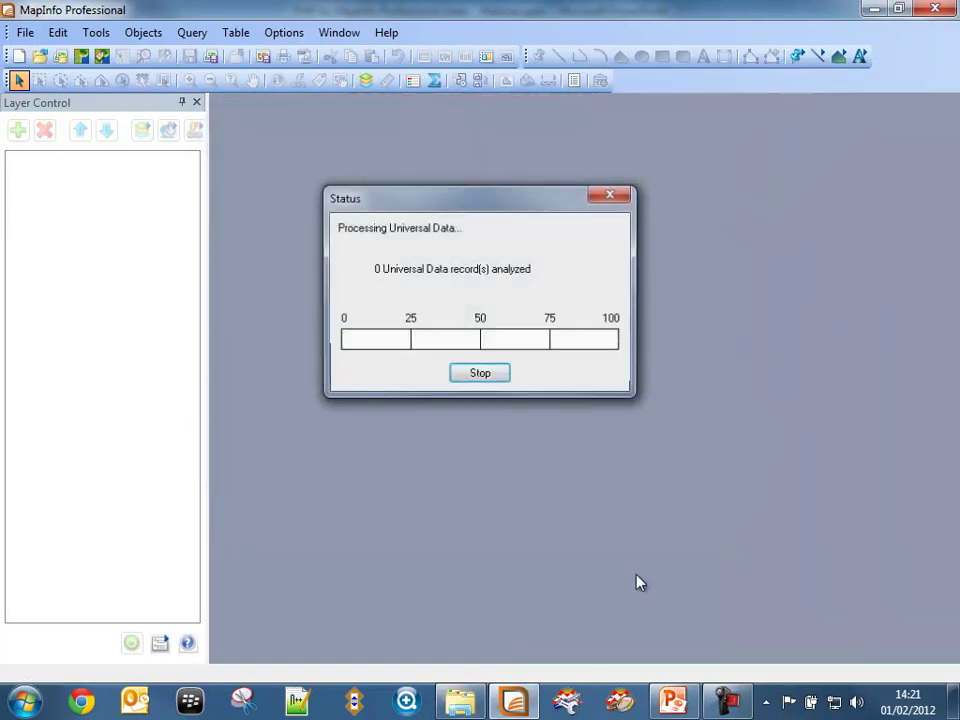
left_click(468, 703)
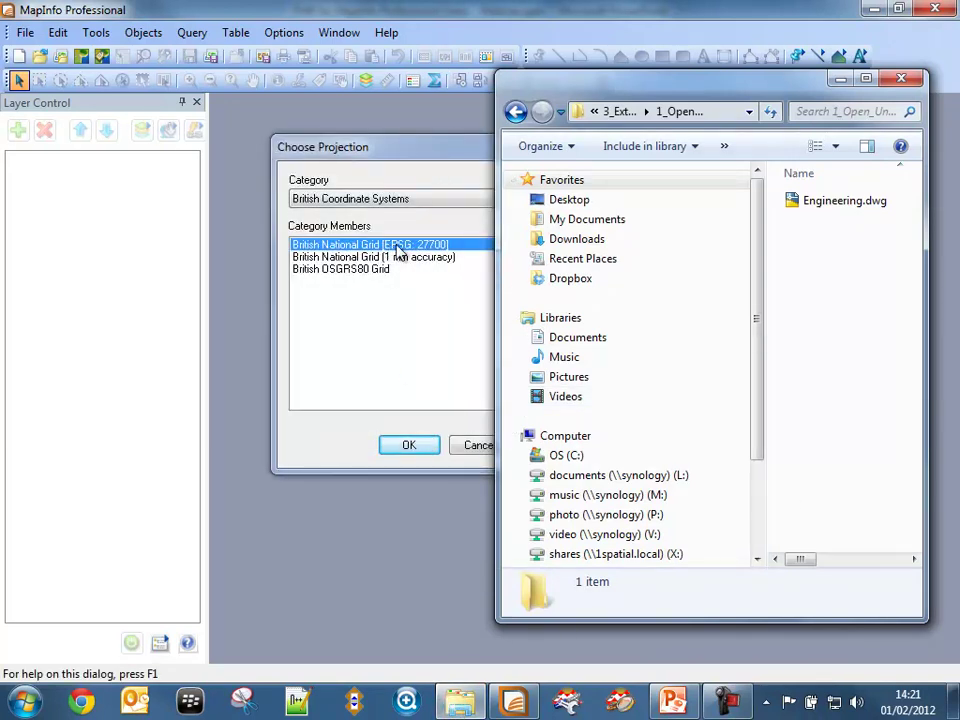
left_click(411, 150)
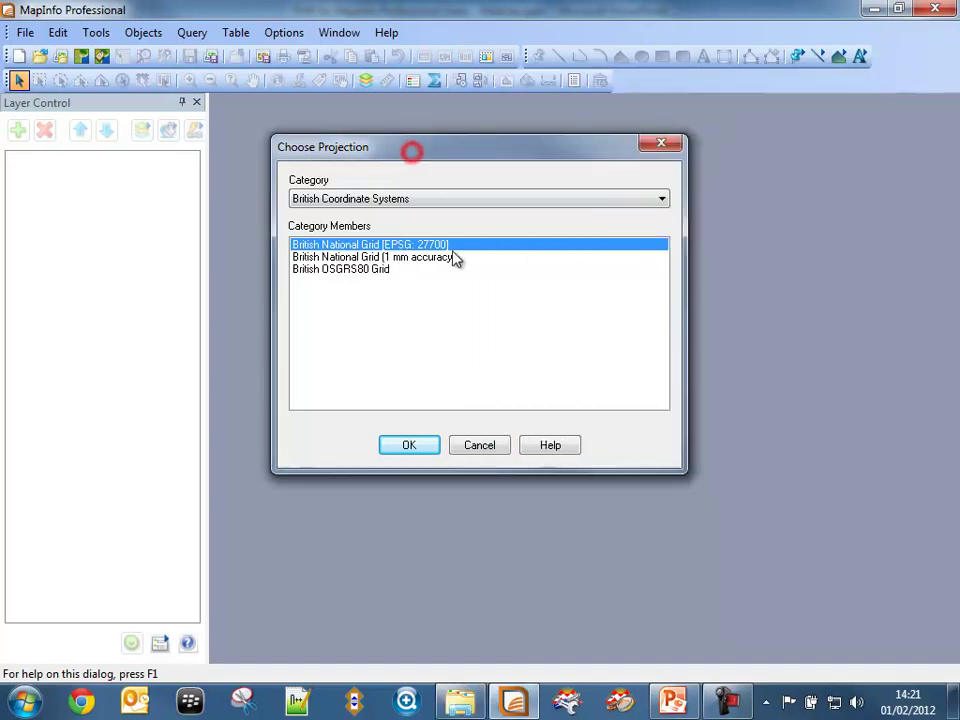
left_click(420, 444)
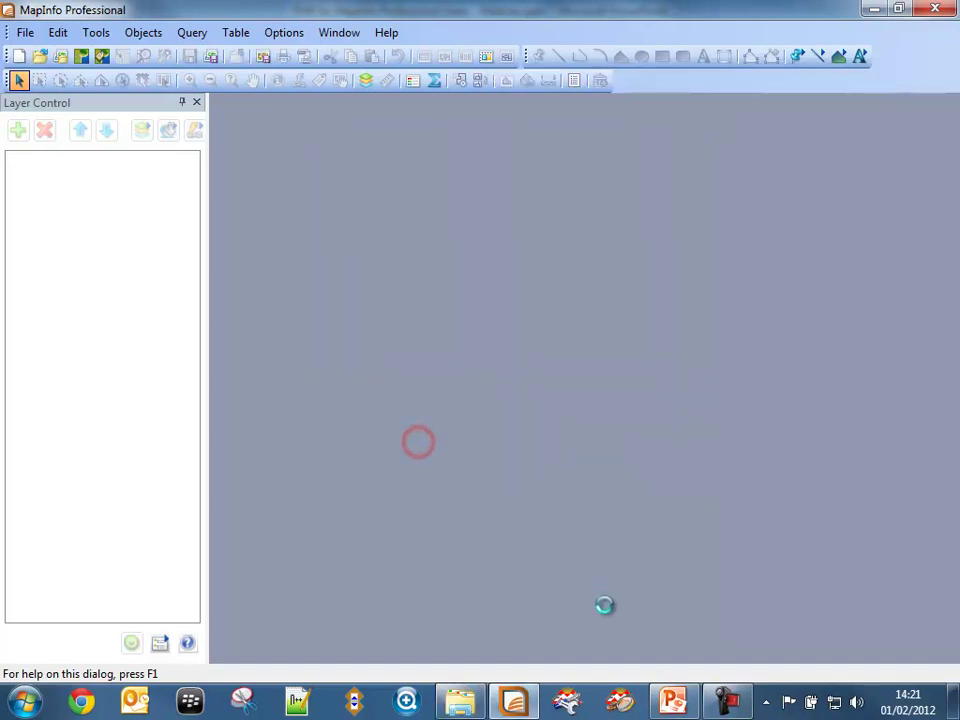
left_click(460, 702)
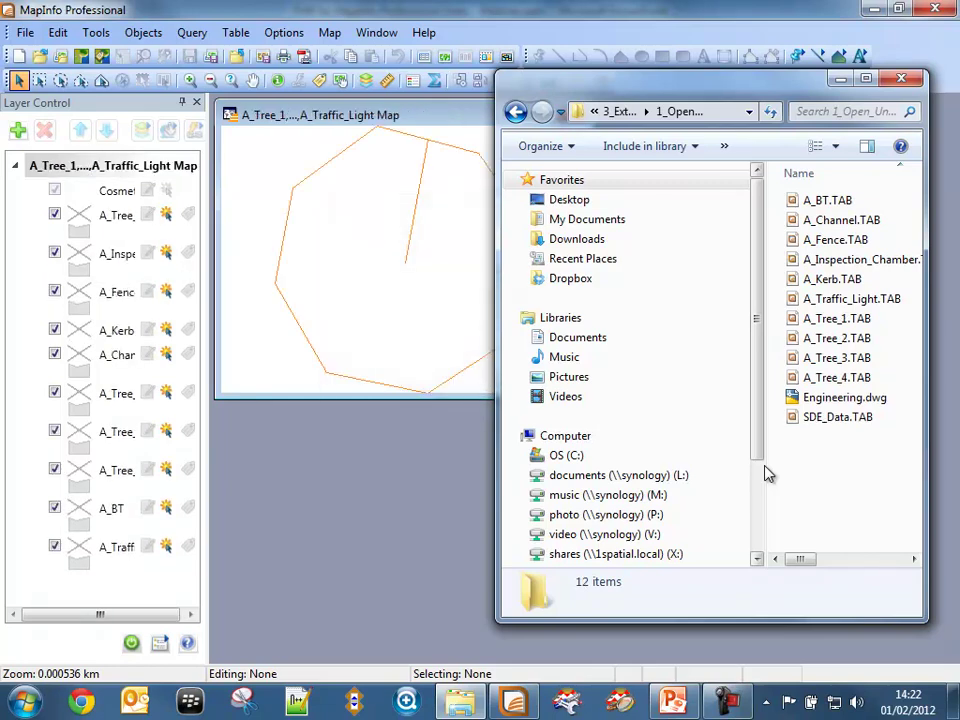
left_click(436, 119)
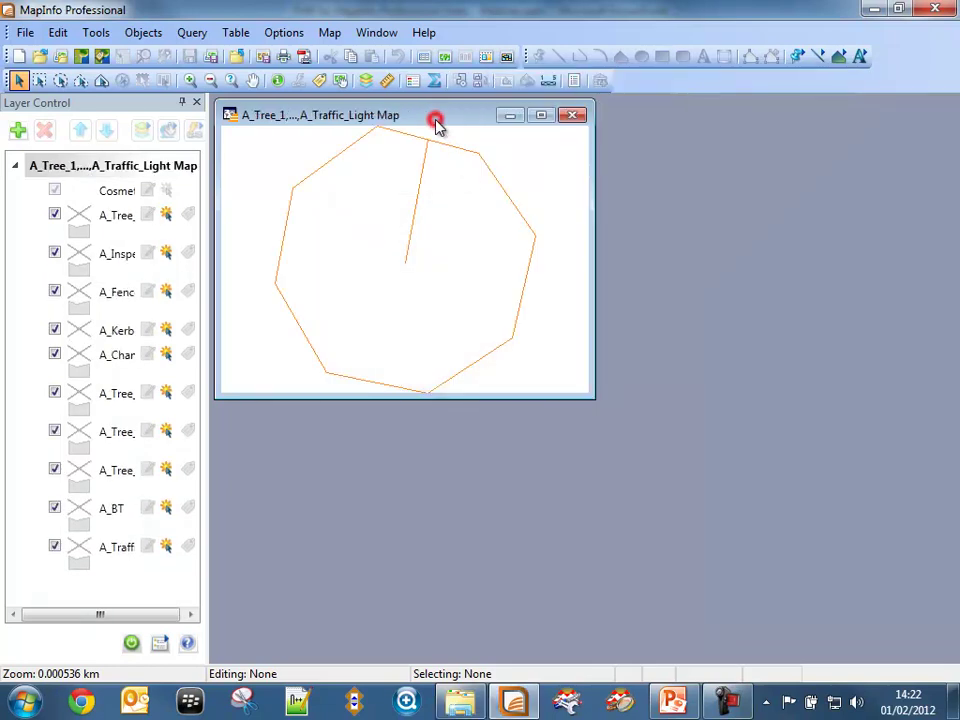
Step: Maximize the map window and view the entire extent of All Layers
double_click(398, 117)
right_click(490, 298)
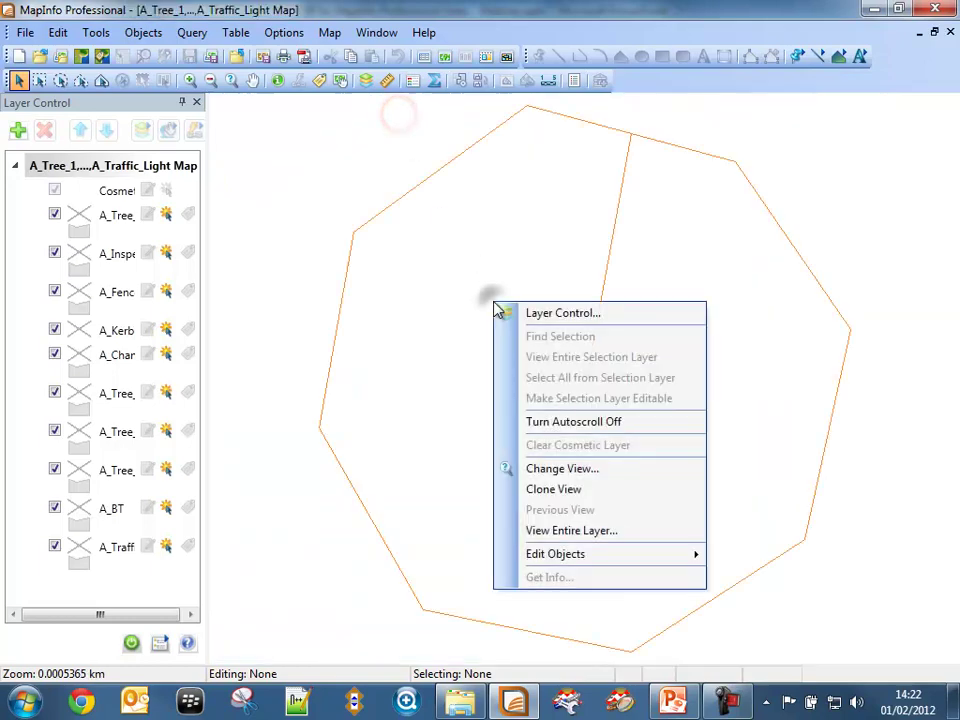
left_click(580, 529)
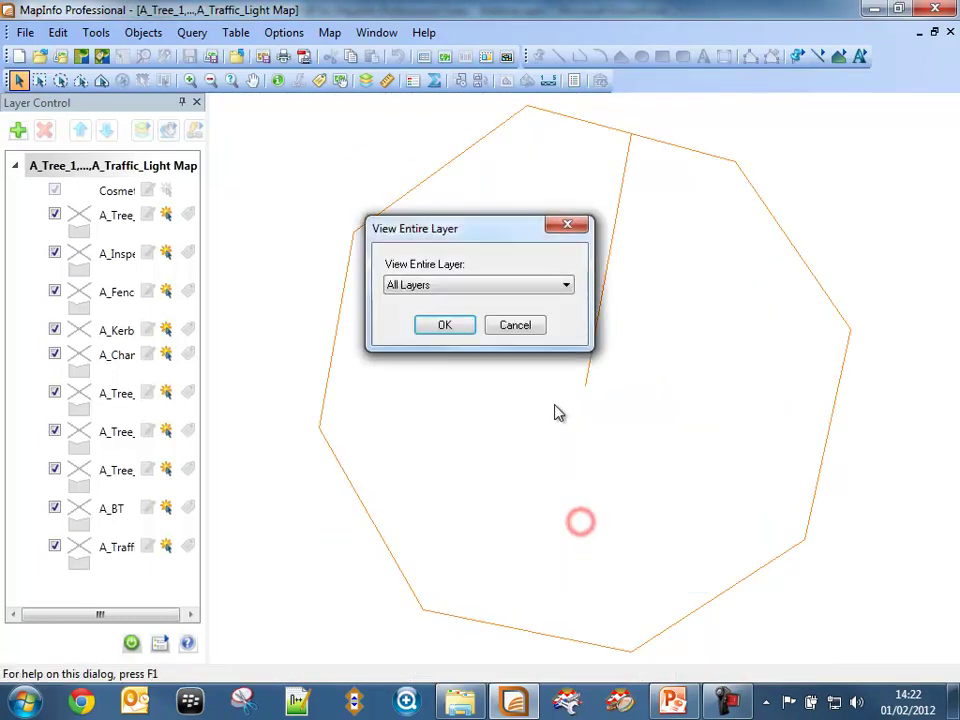
left_click(463, 331)
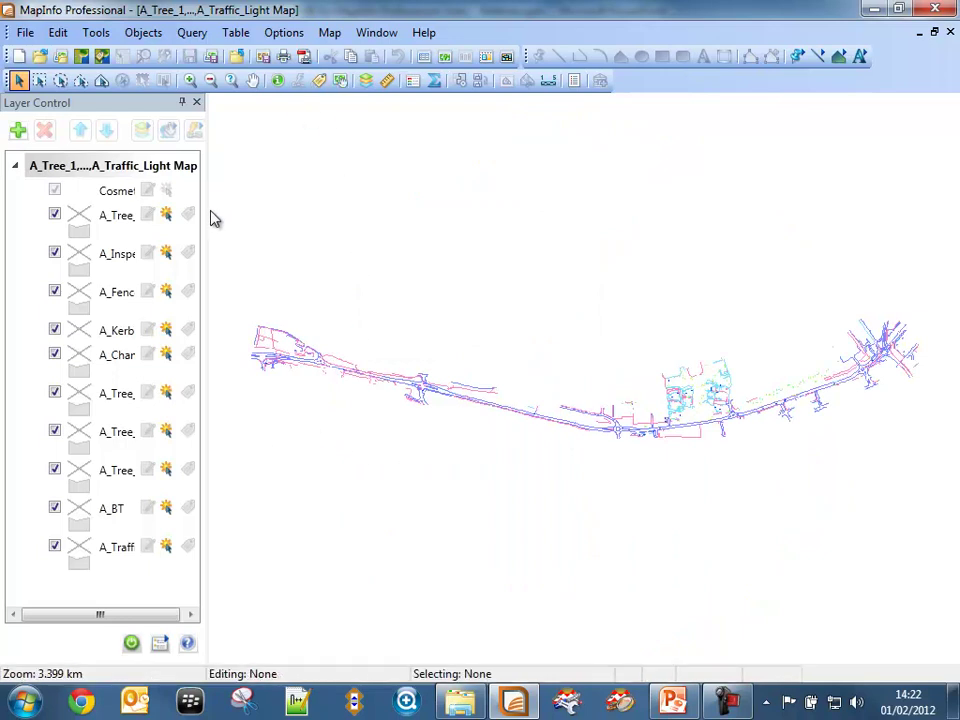
Step: Widen the layer list to show full names and zoom in on the buildings, ending at the side-road junction below them
left_click_drag(208, 212, 313, 240)
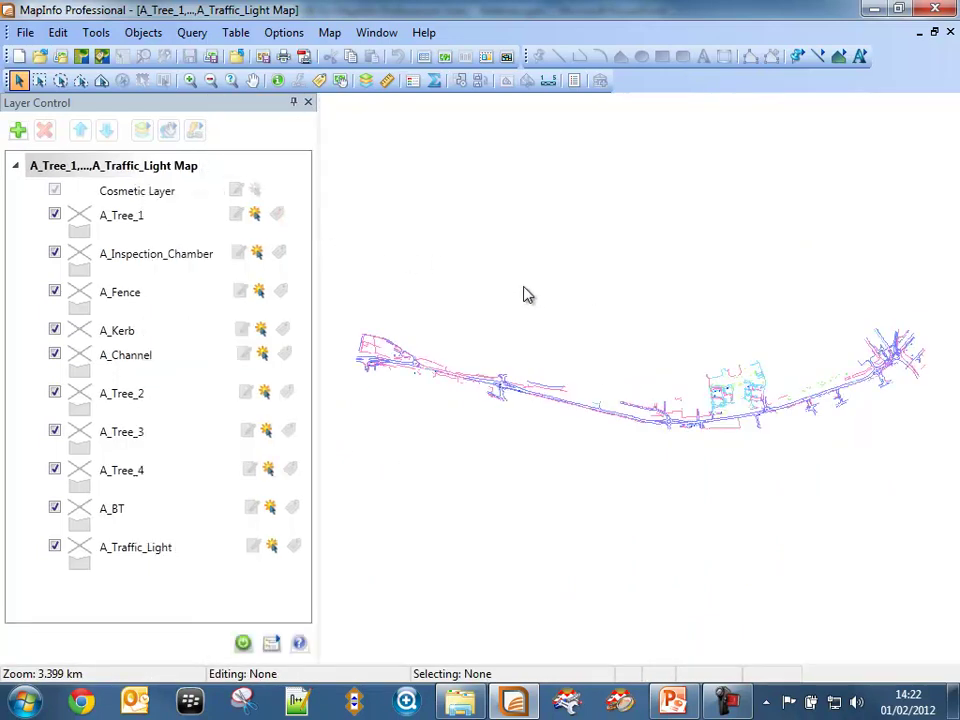
left_click(190, 80)
left_click_drag(694, 365, 786, 436)
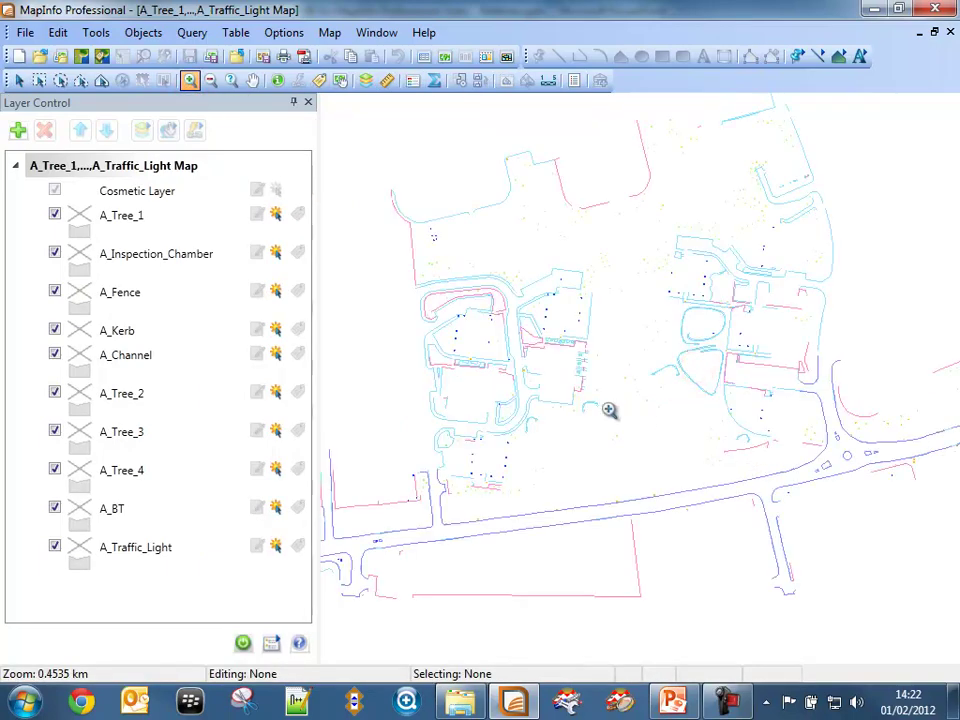
left_click_drag(414, 420, 541, 595)
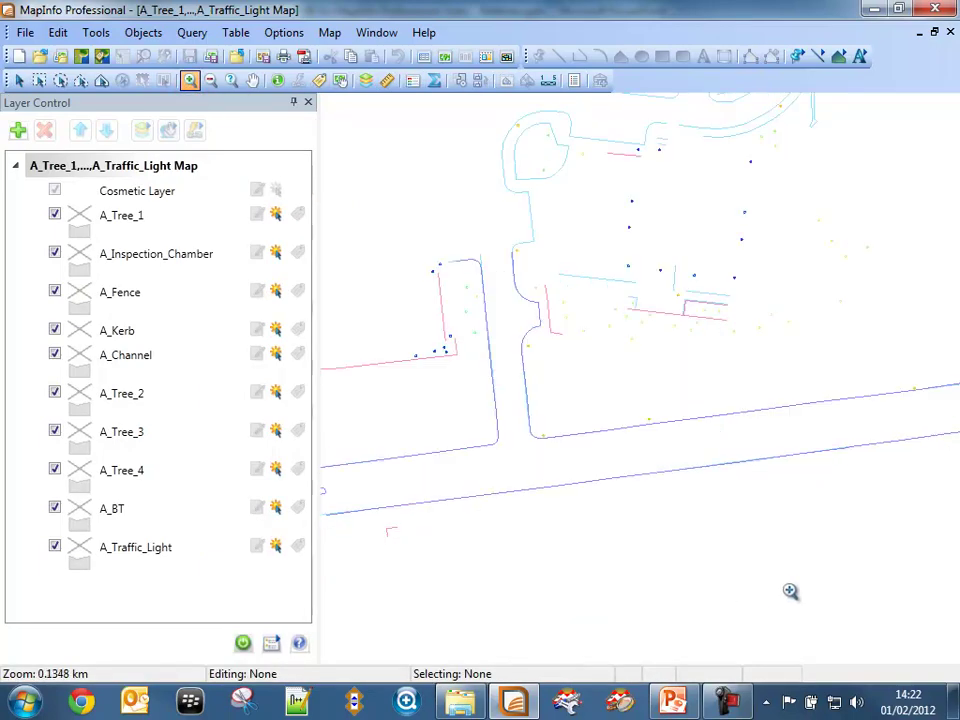
Step: Close all tables and select every TAB file in 3_Extend_Mapinfo\1_Open_Universal_Data for opening
left_click(22, 33)
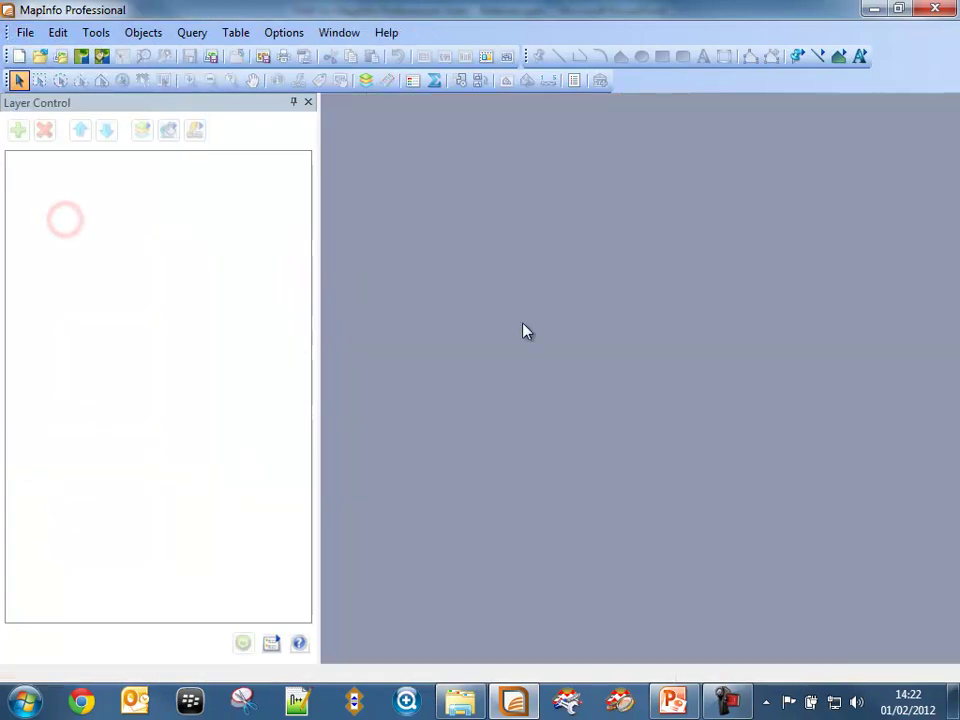
left_click(40, 57)
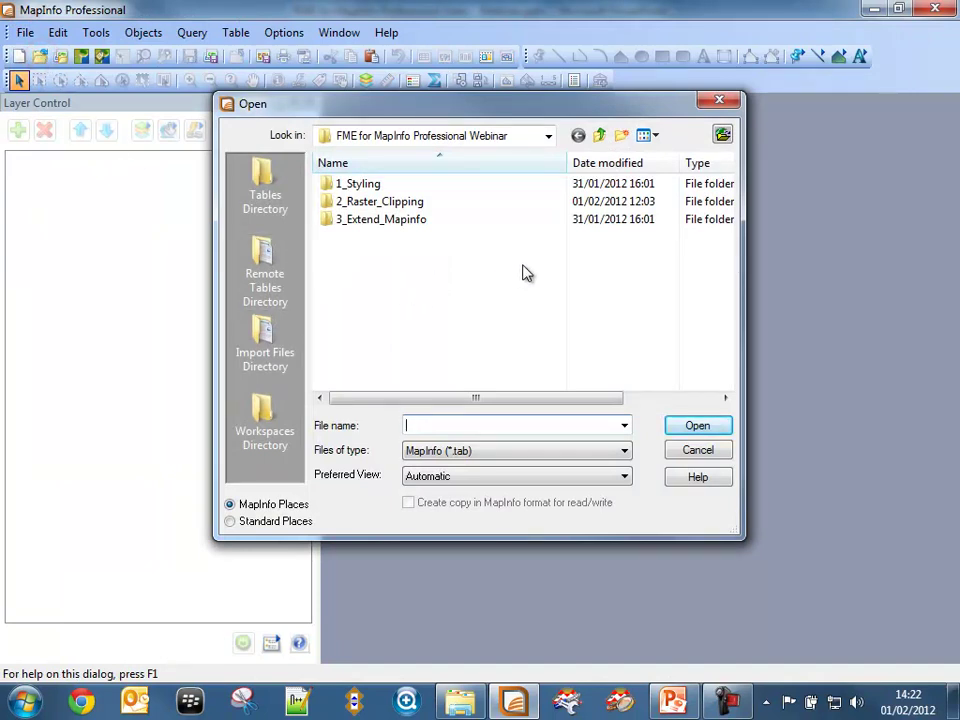
double_click(383, 231)
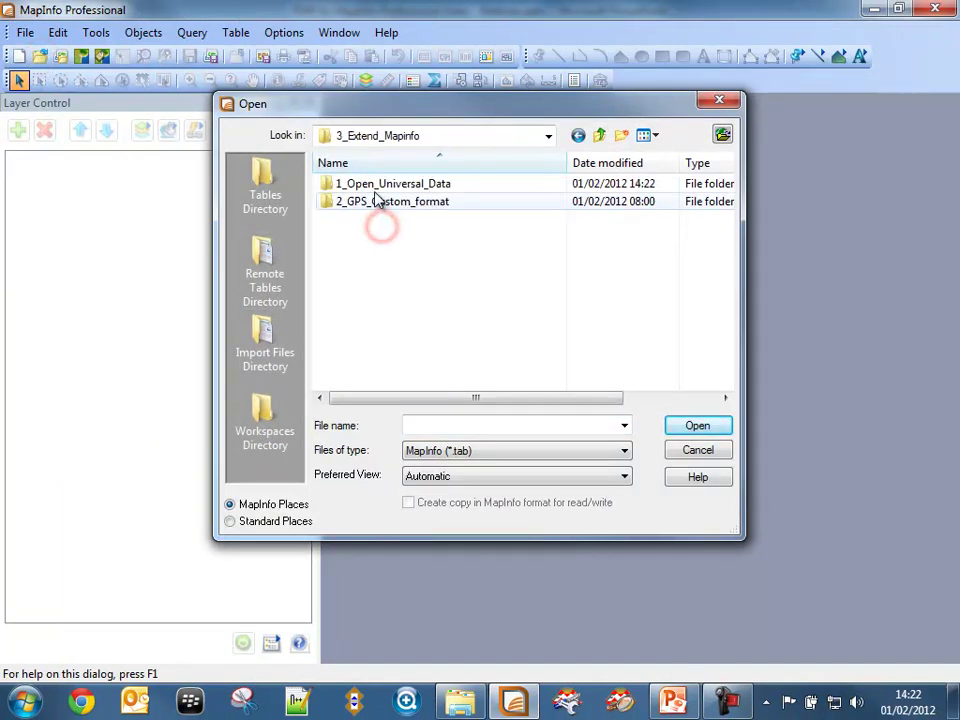
double_click(377, 184)
left_click_drag(483, 386, 242, 176)
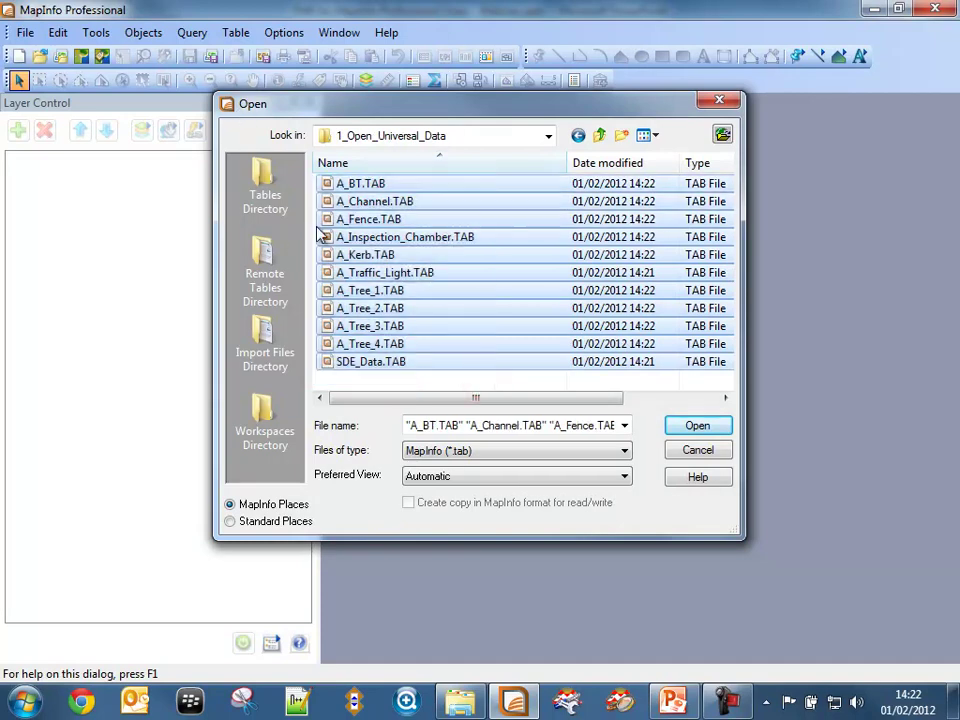
Step: Set the preferred view to Current Mapper and open the selected TAB files together
left_click(531, 478)
left_click(493, 506)
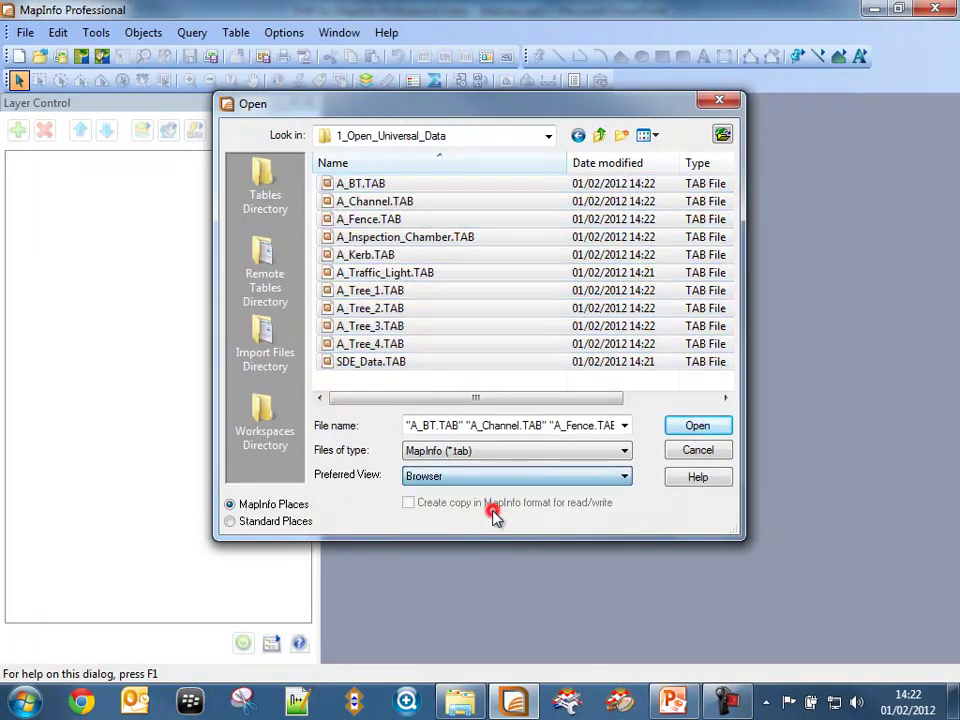
left_click(494, 476)
left_click(479, 518)
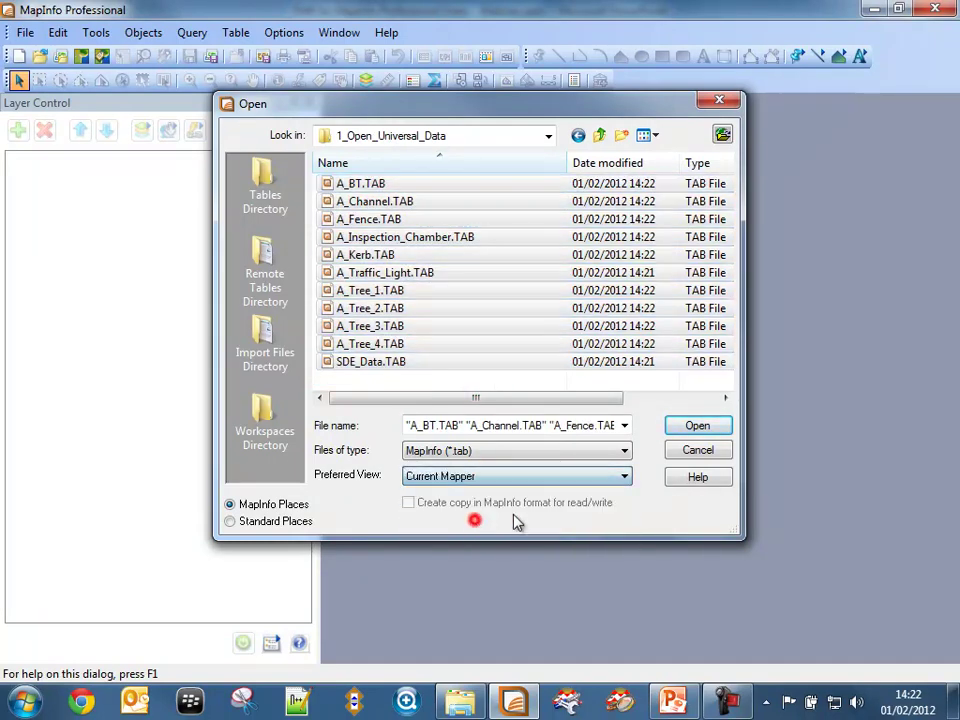
left_click(712, 427)
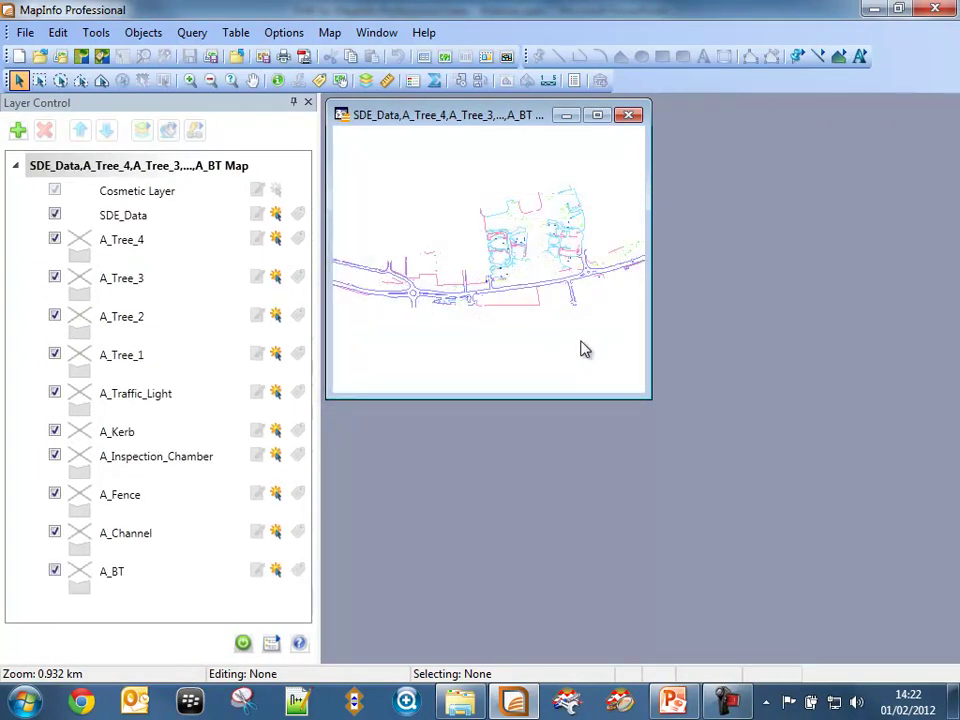
Step: Close all open tables, switch to the PowerPoint presentation and start the slide show from the Beyond Universal Translation slide
left_click(25, 32)
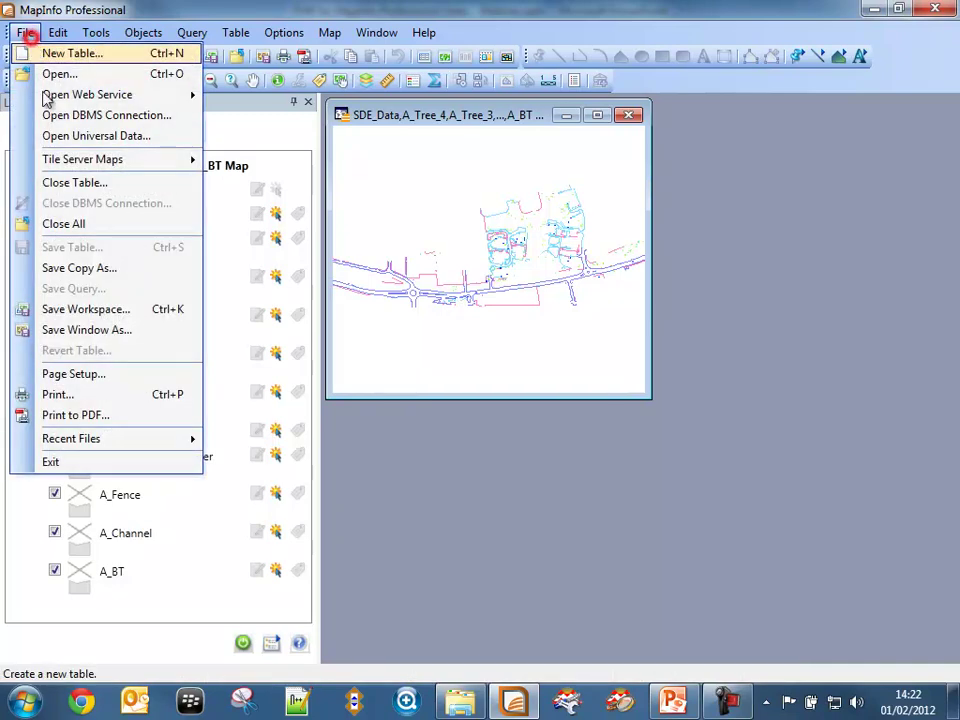
left_click(64, 224)
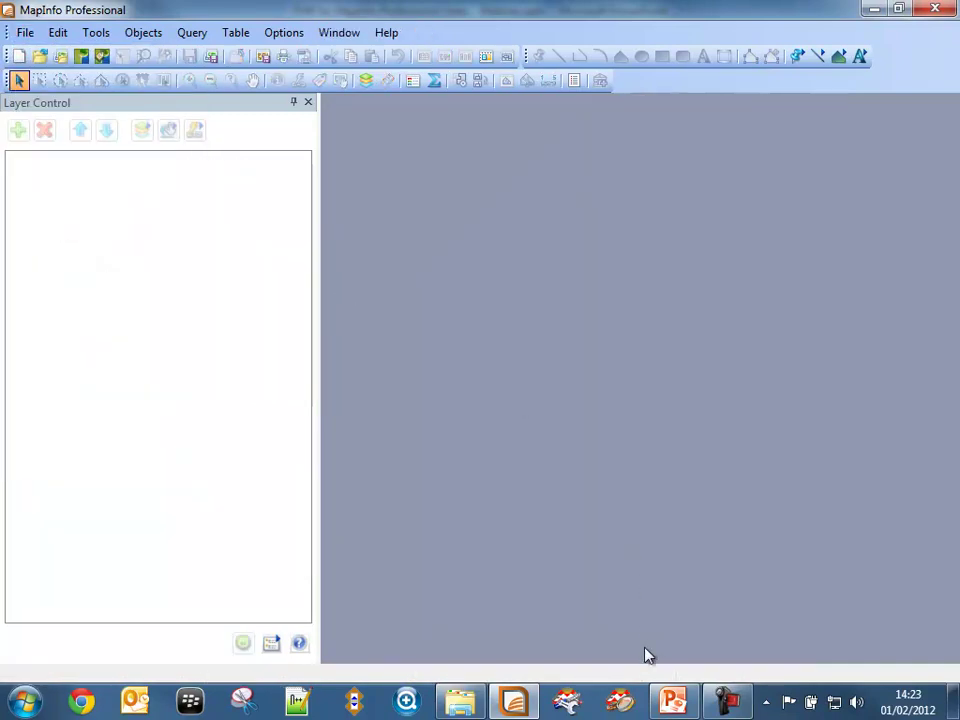
left_click(675, 703)
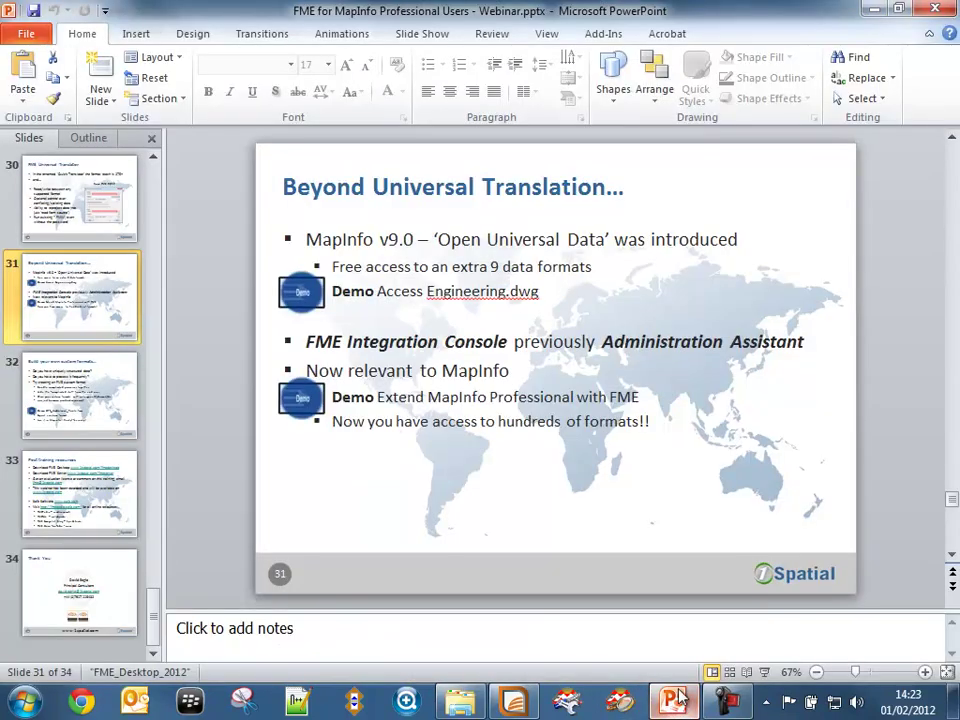
left_click(766, 674)
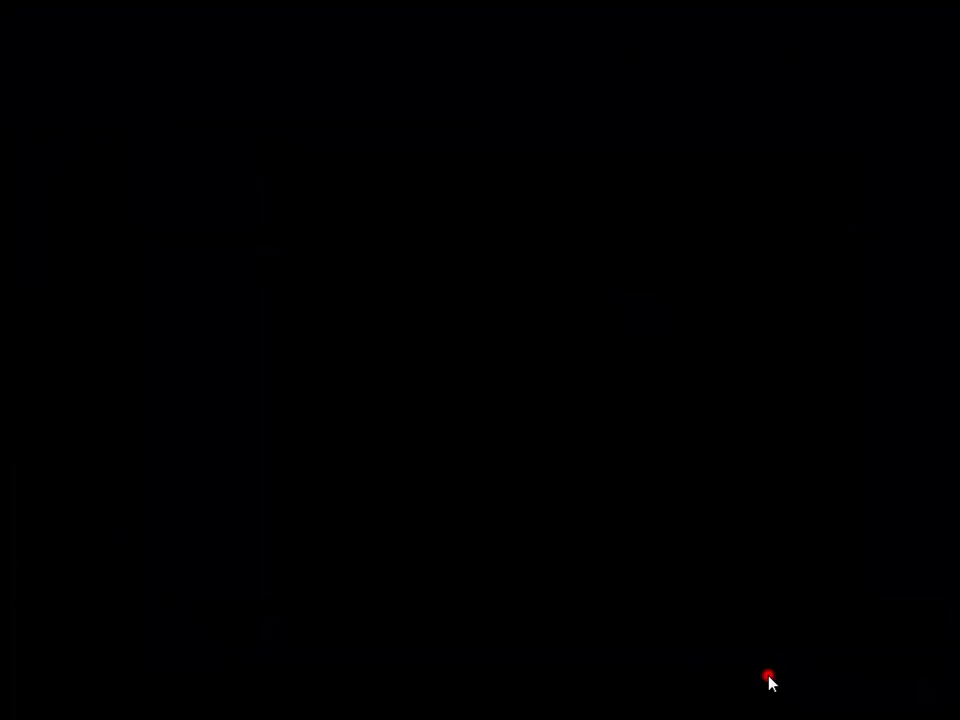
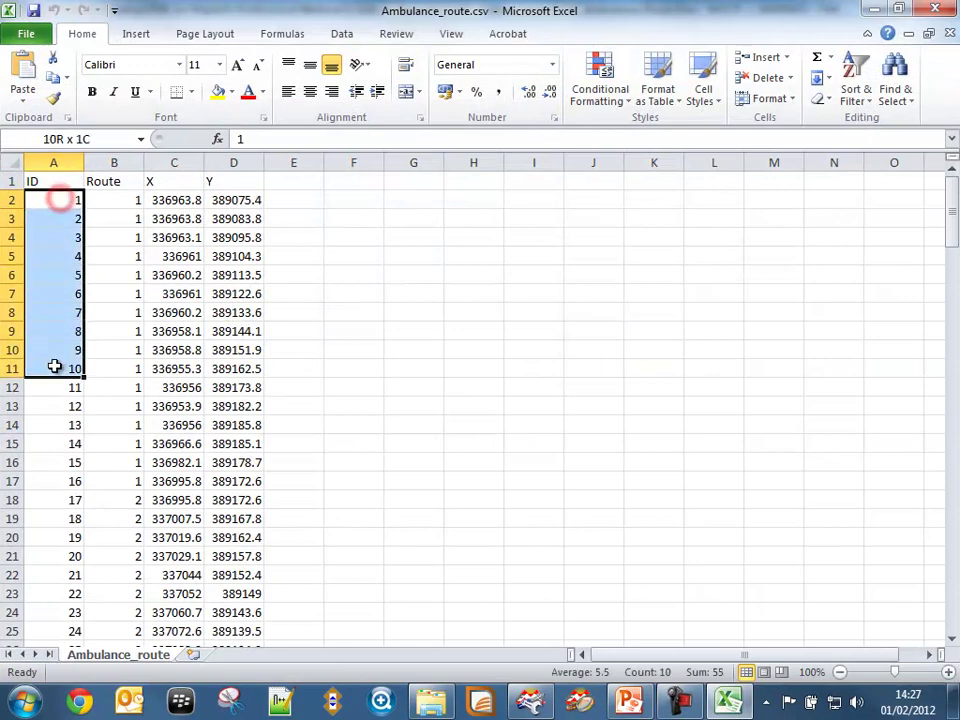
Step: Highlight the Route values in B2:B19 and the X and Y coordinates in C2:D21 of Ambulance_route.csv in Excel
left_click_drag(118, 201, 116, 518)
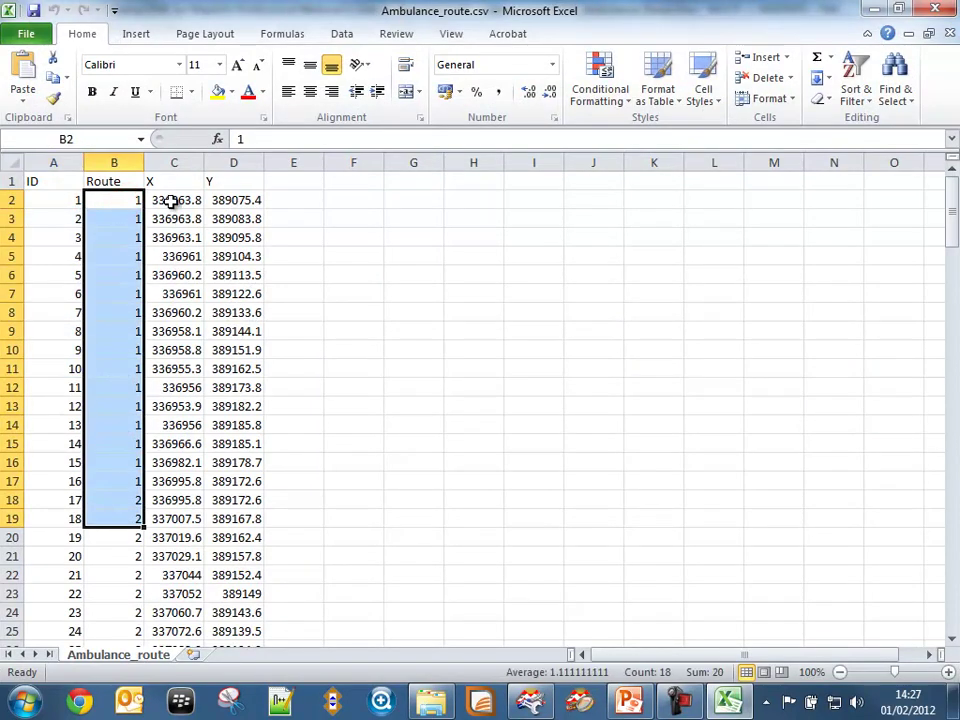
left_click_drag(172, 199, 240, 556)
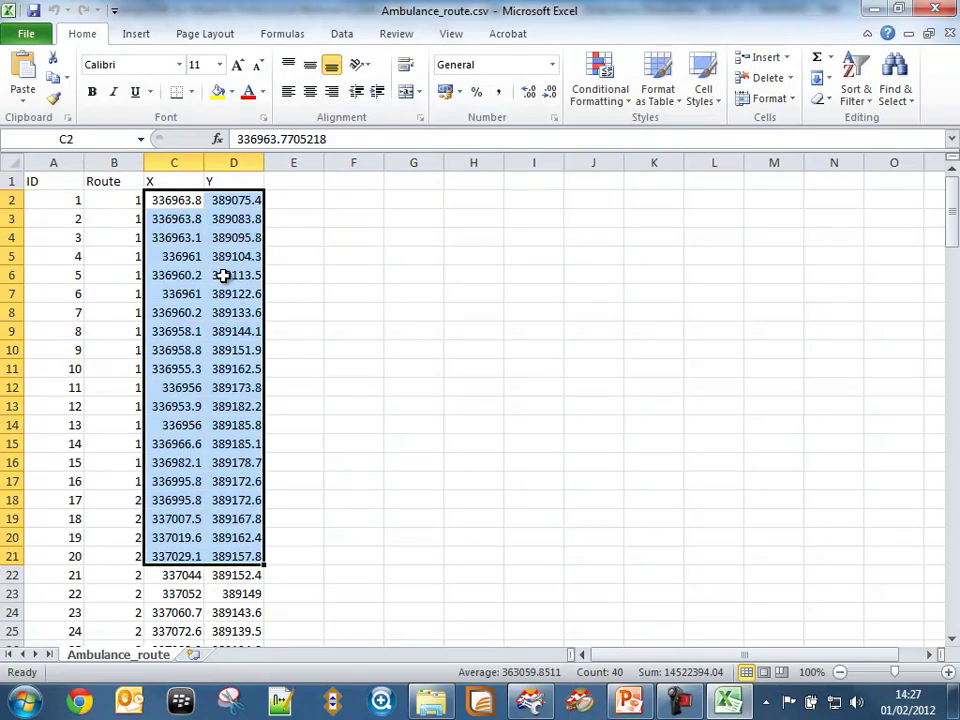
Step: Close Ambulance_route.csv, switch to the GPS_Ambulance_Route.fmw workspace in FME Workbench and check the CoordinateSystemSetter's coordinate system
left_click(930, 9)
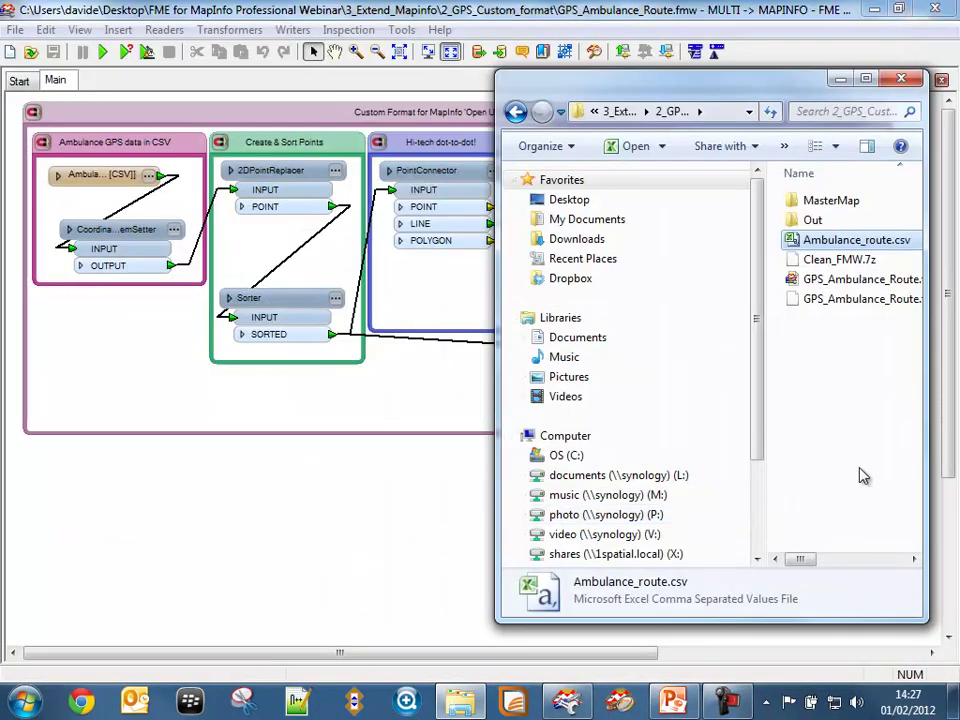
left_click(572, 14)
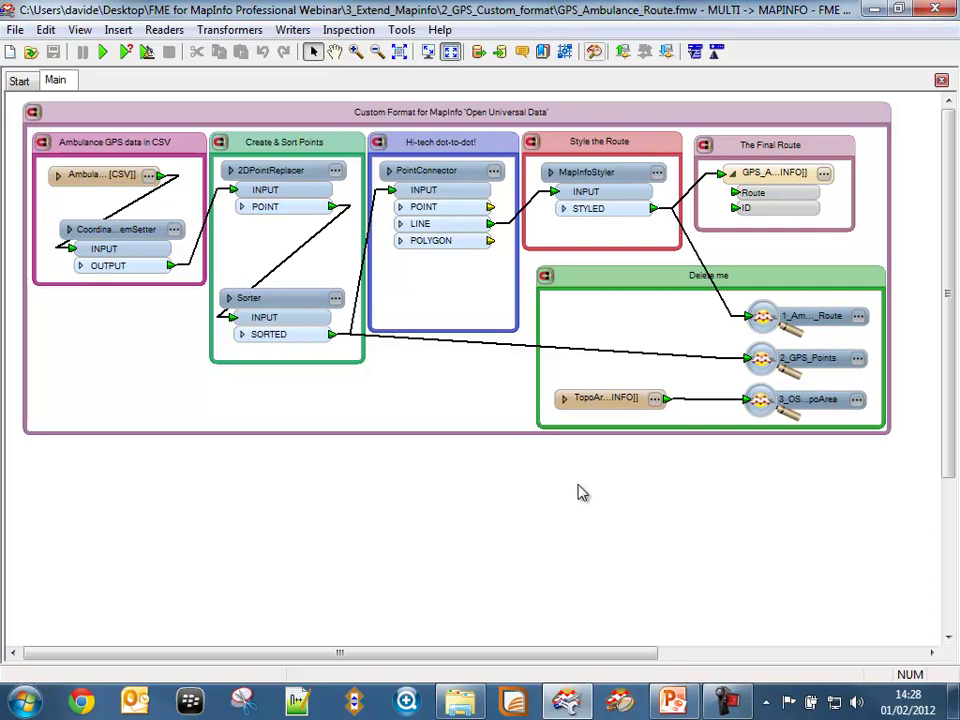
left_click(175, 231)
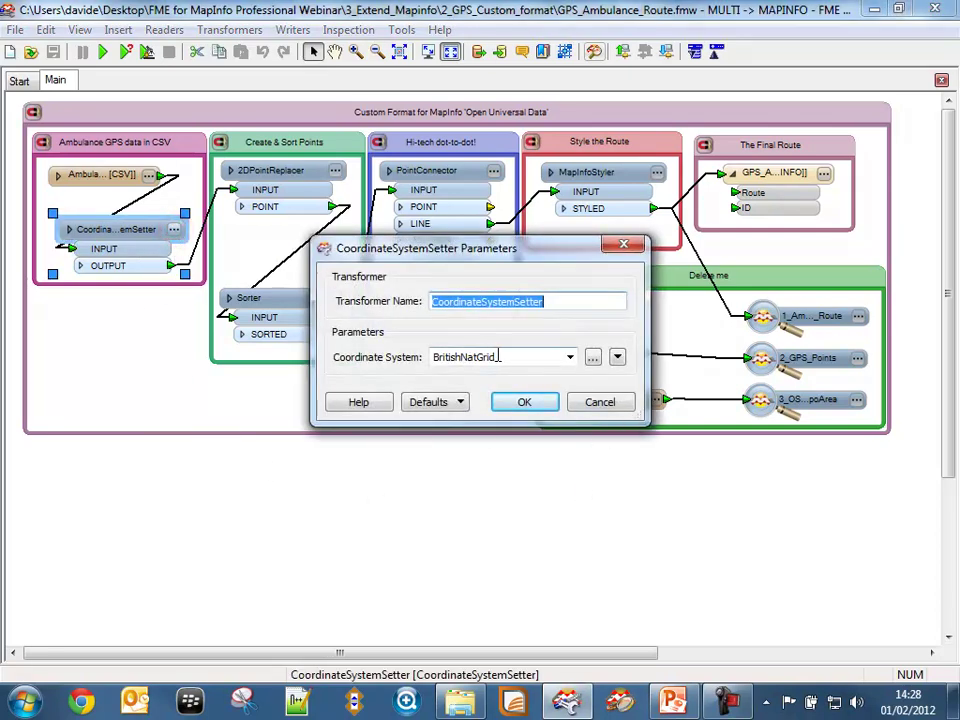
left_click(500, 357)
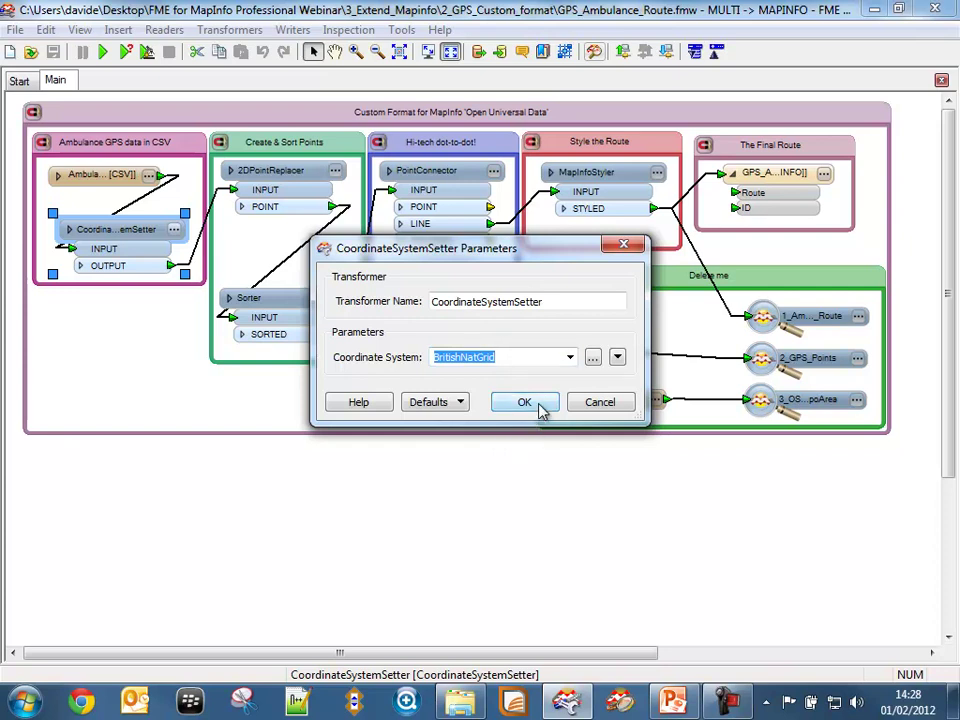
left_click(538, 404)
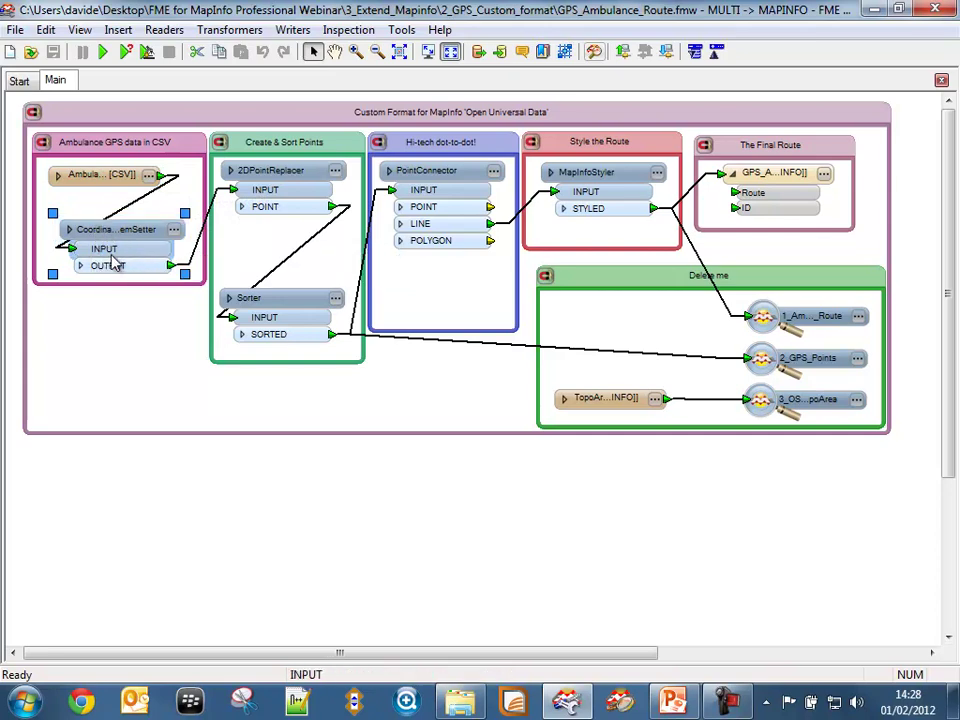
Step: Review the X and Y value parameters of the 2DPointReplacer and the sorting attributes of the connected Sorter
left_click(335, 172)
left_click(464, 344)
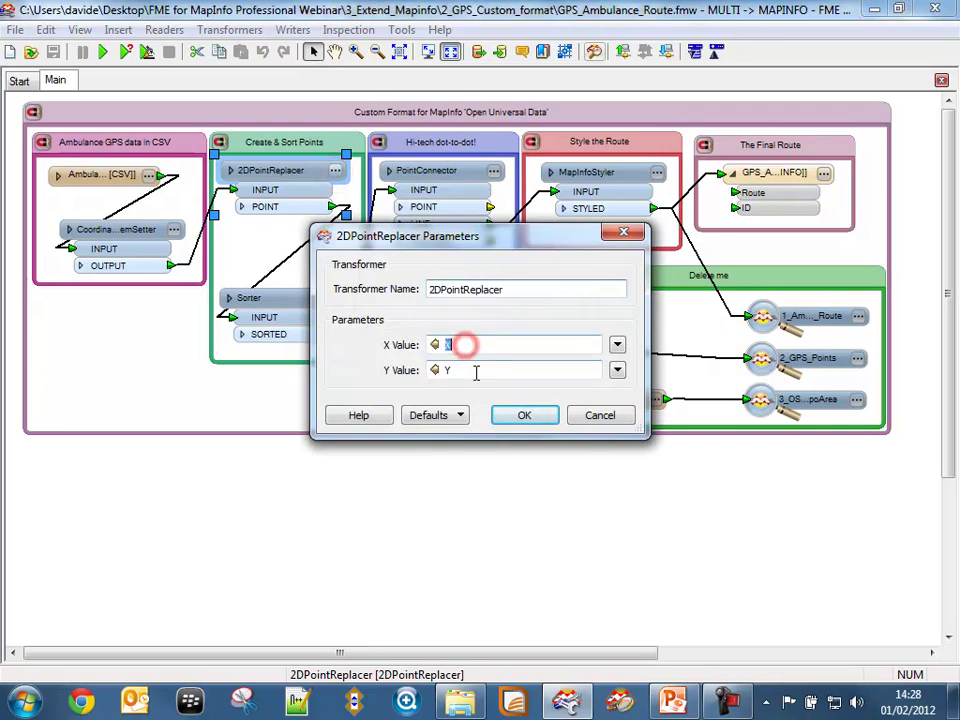
left_click(476, 370)
left_click(522, 414)
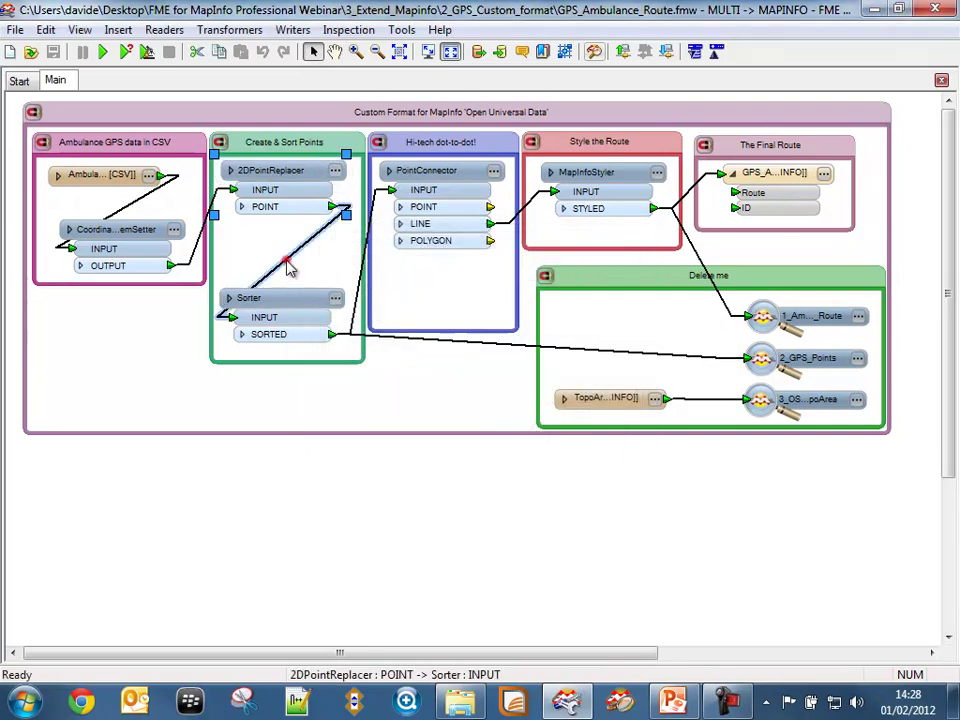
left_click(281, 262)
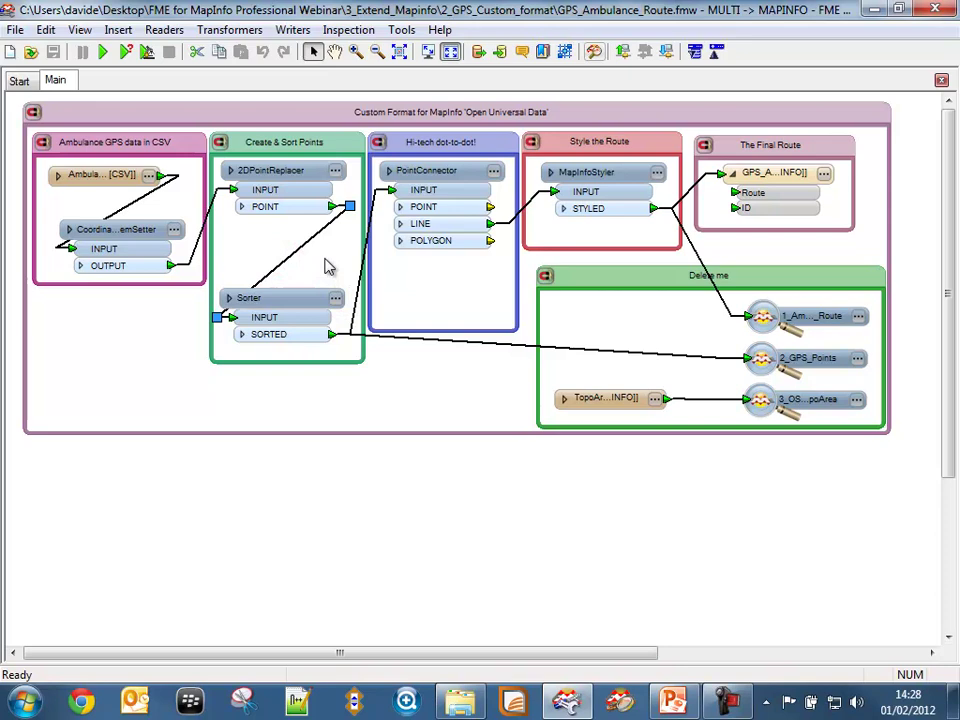
left_click(336, 300)
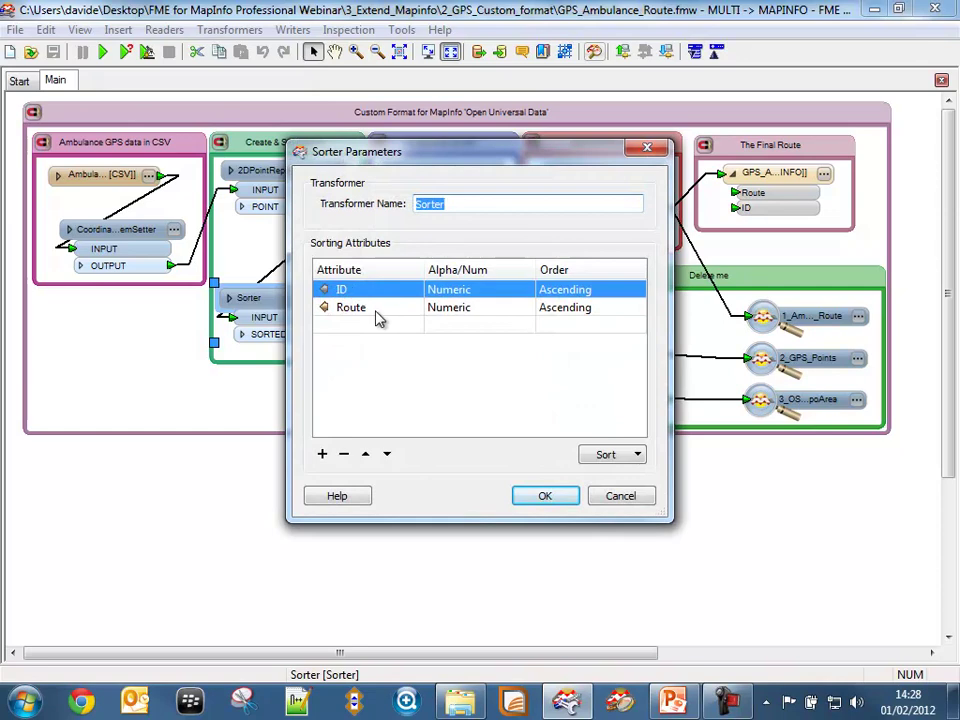
left_click(543, 497)
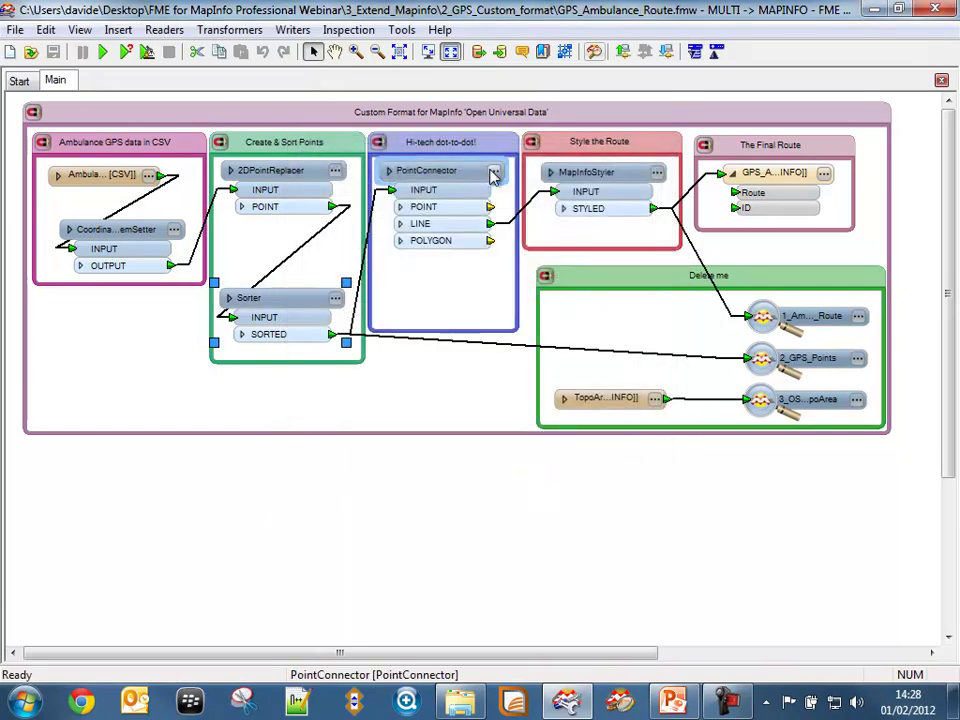
Step: Review the PointConnector's connection break attribute and its line output link to the MapInfoStyler
left_click(493, 173)
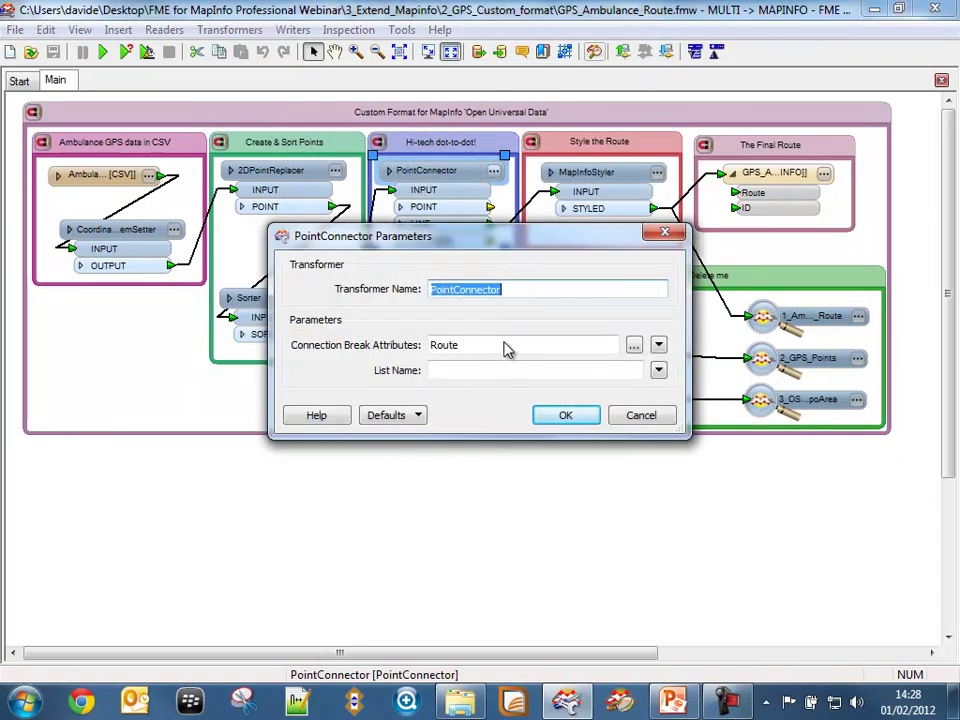
left_click_drag(480, 240, 474, 388)
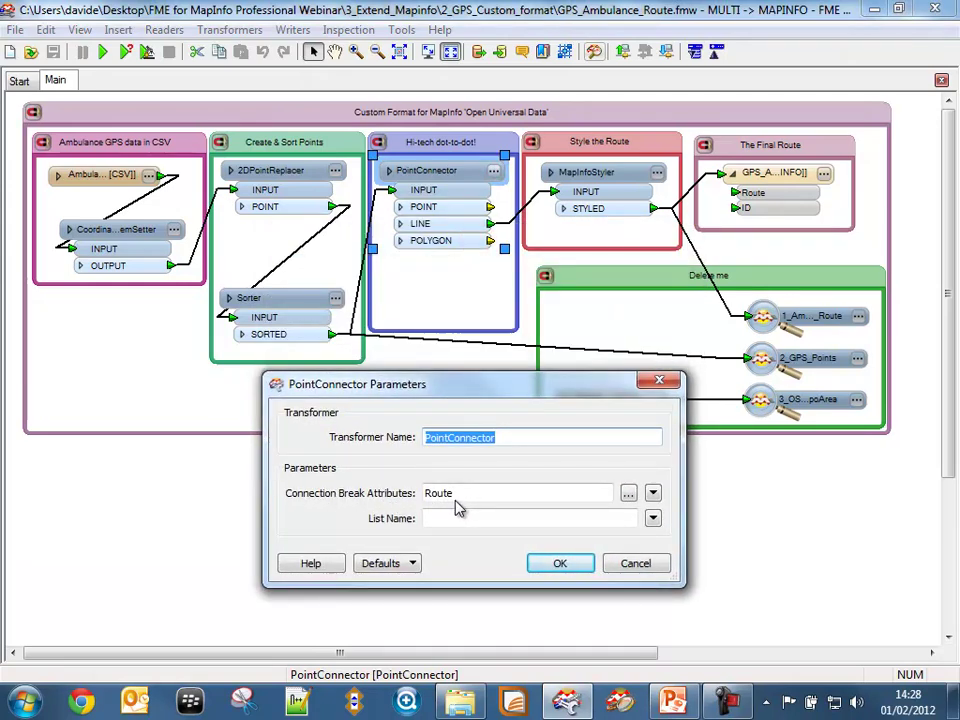
left_click(554, 563)
left_click(518, 210)
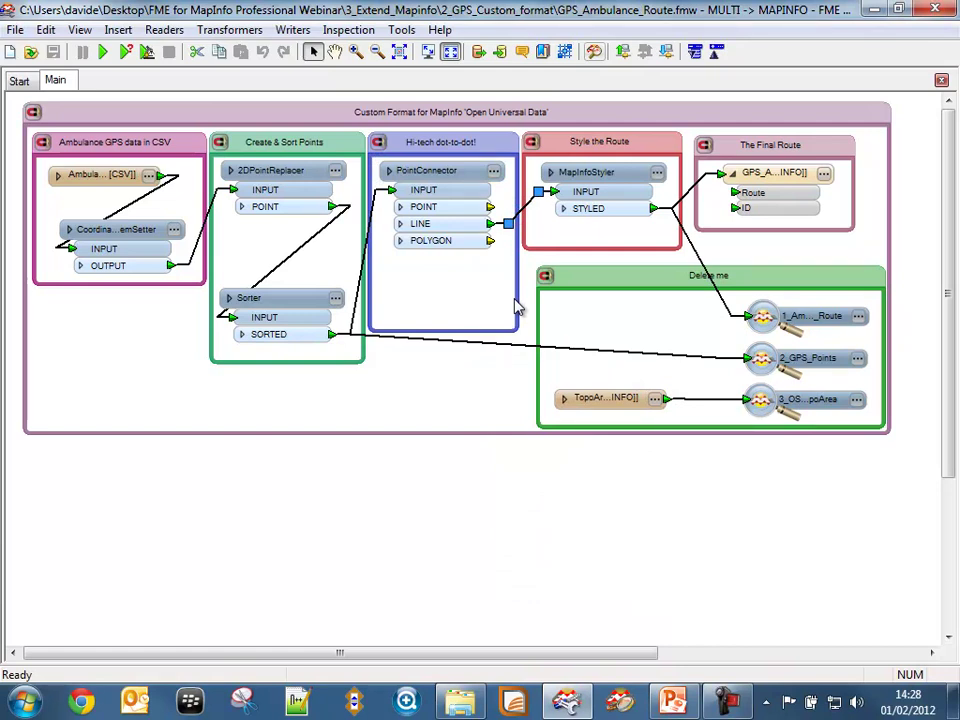
left_click(621, 186)
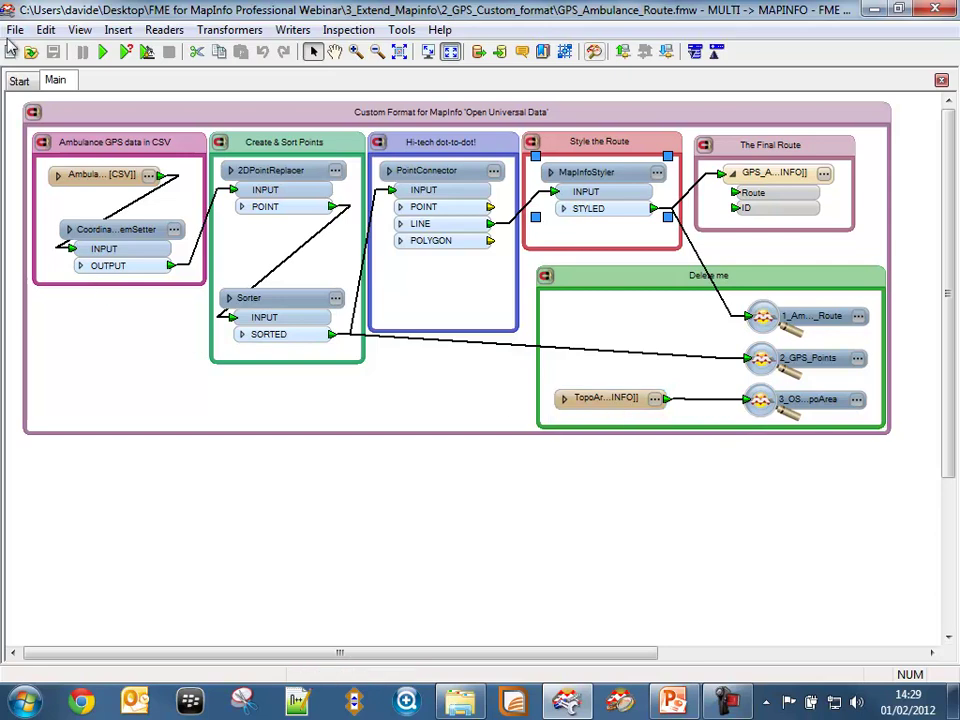
Step: Run the GPS_Ambulance_Route workspace with a taller log and maximise the resulting FME Universal Viewer window
left_click(102, 52)
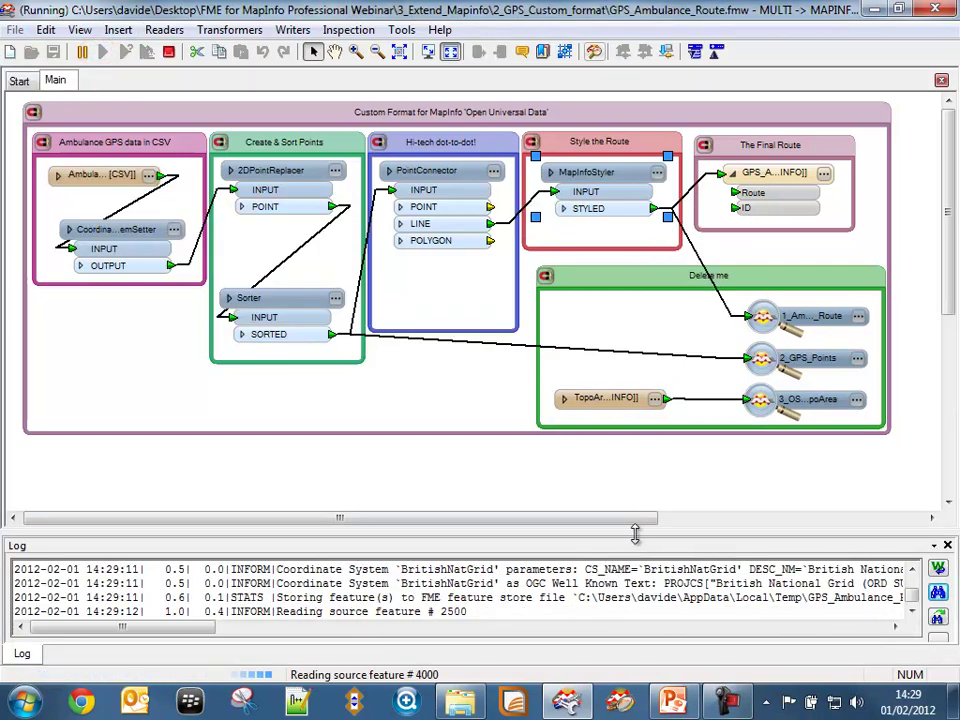
left_click_drag(636, 535, 633, 476)
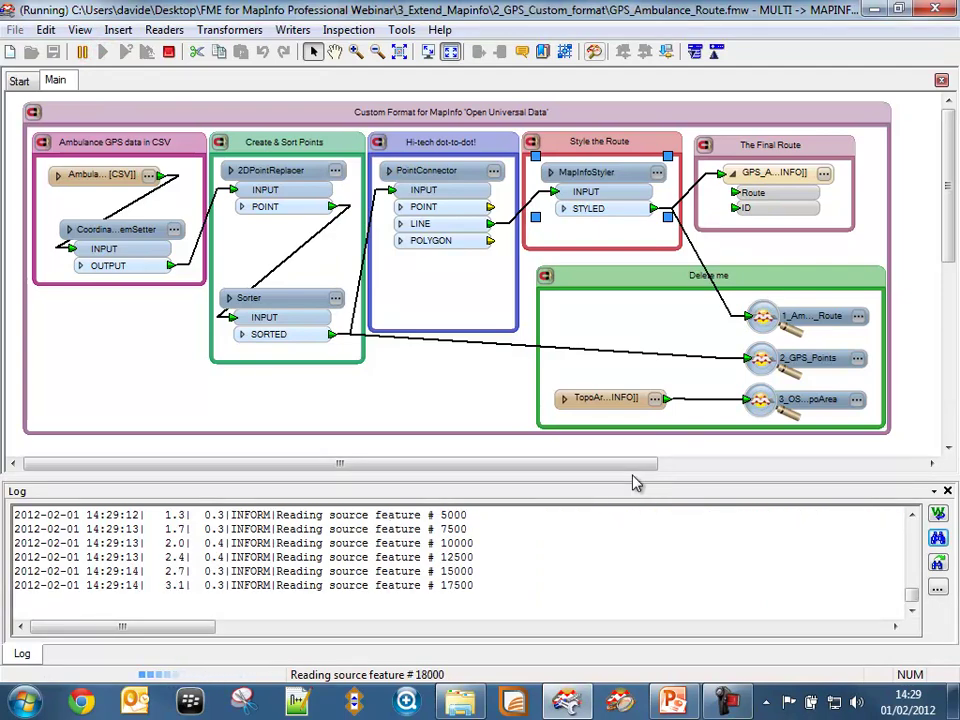
double_click(600, 401)
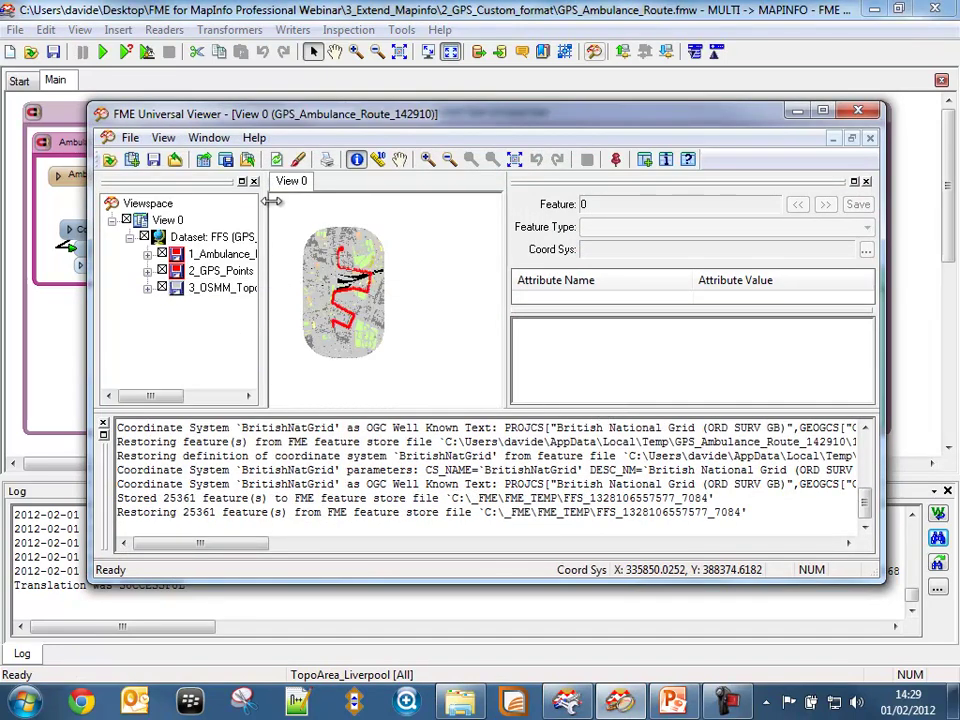
double_click(360, 116)
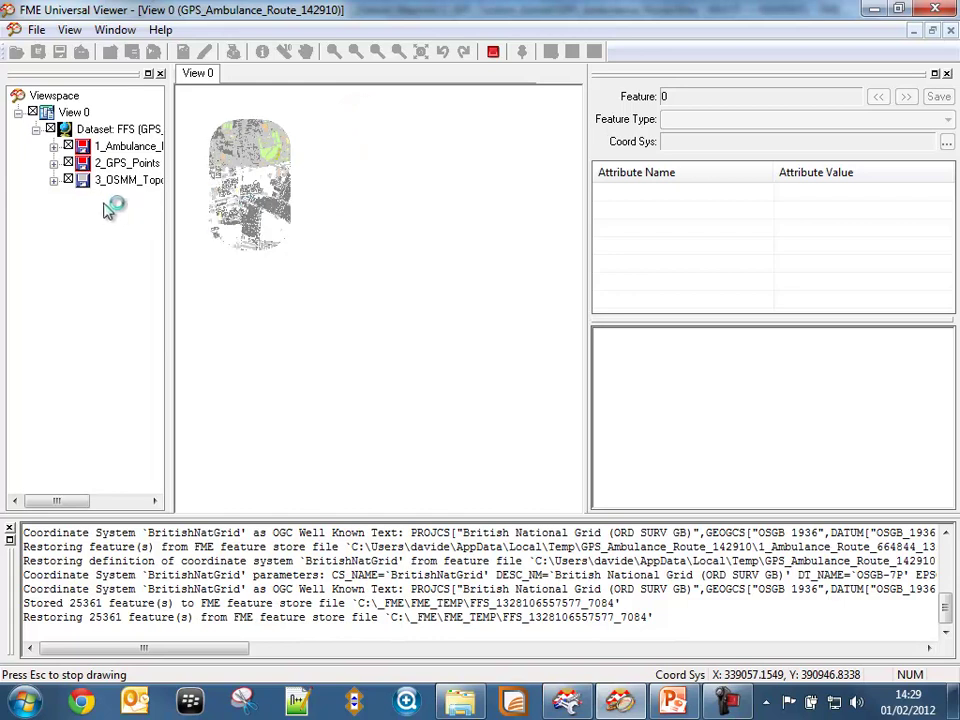
Step: Display only the 2_GPS_Points layer and query the first two GPS points at the southern start of the route
left_click(67, 180)
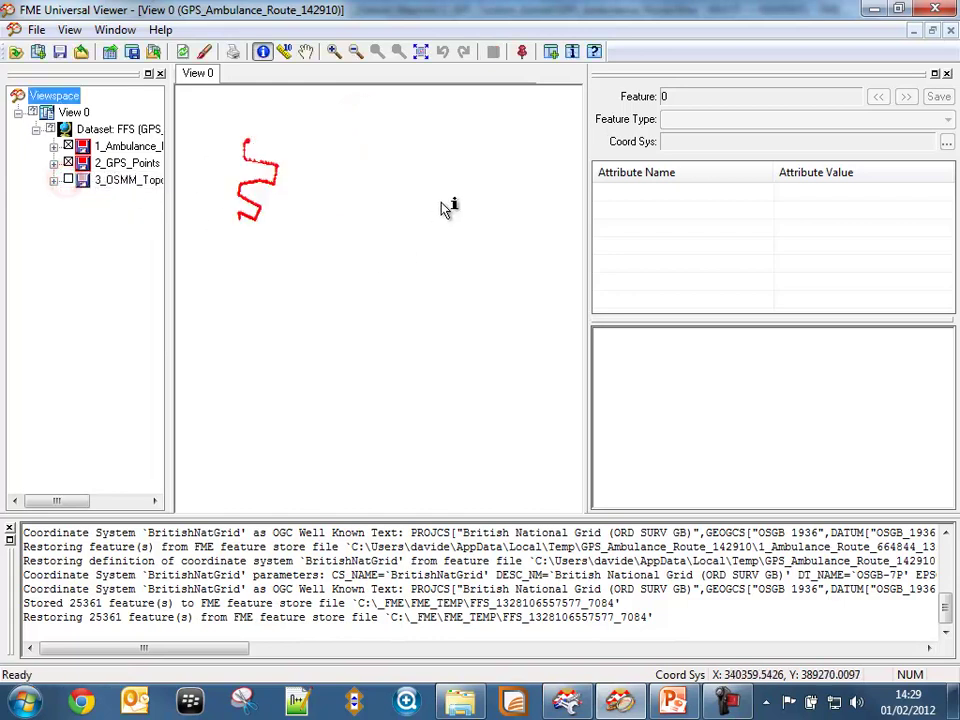
left_click(68, 146)
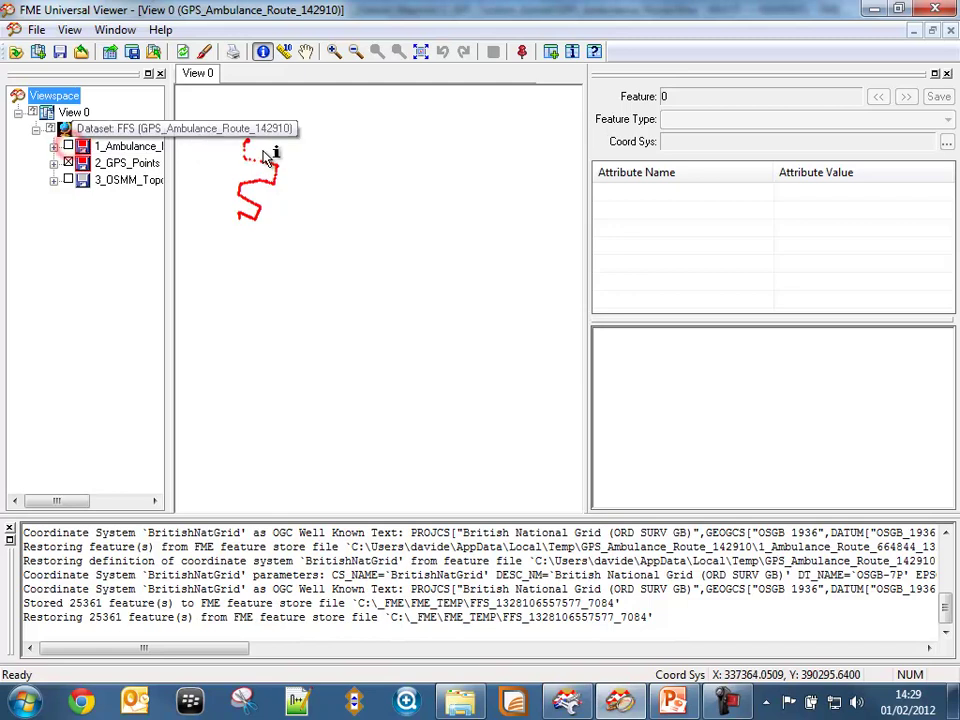
left_click(334, 51)
left_click_drag(234, 227, 268, 201)
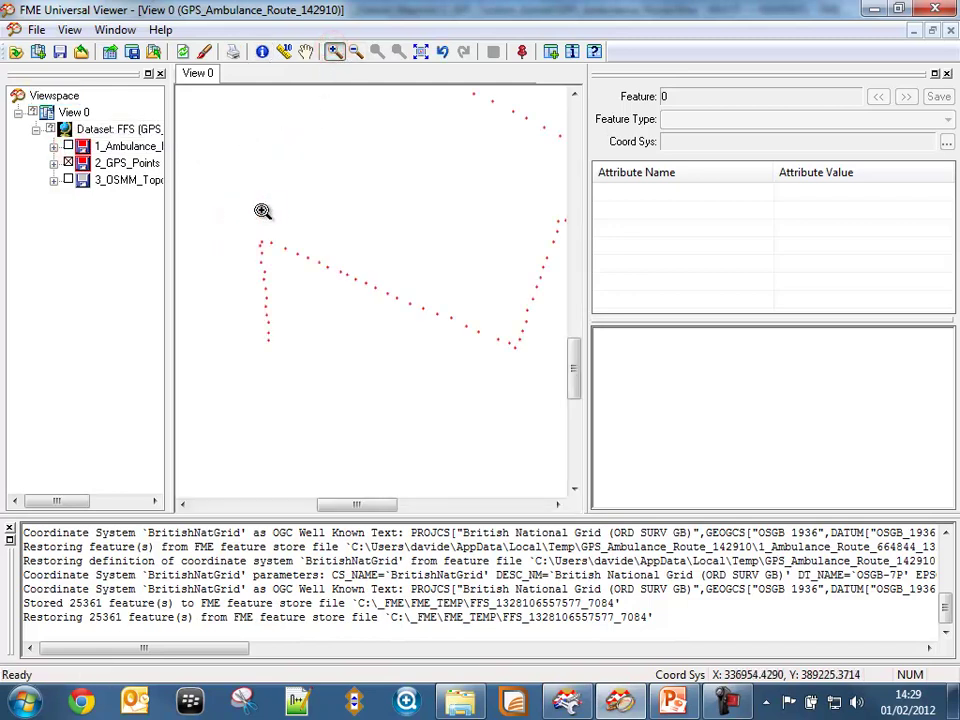
left_click_drag(233, 368, 387, 197)
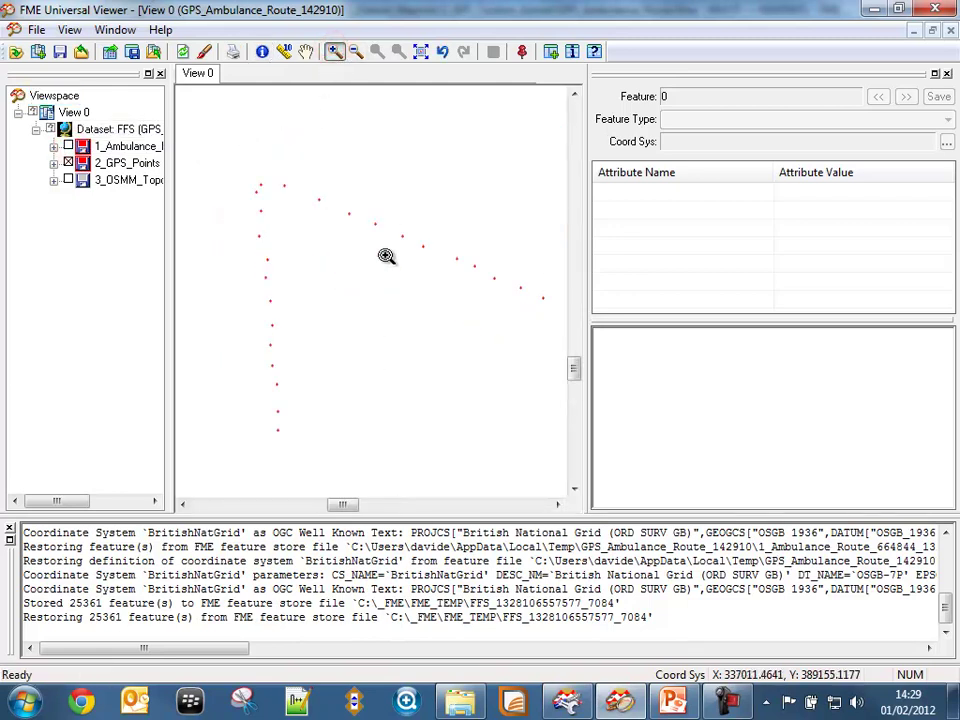
left_click(262, 51)
left_click(280, 427)
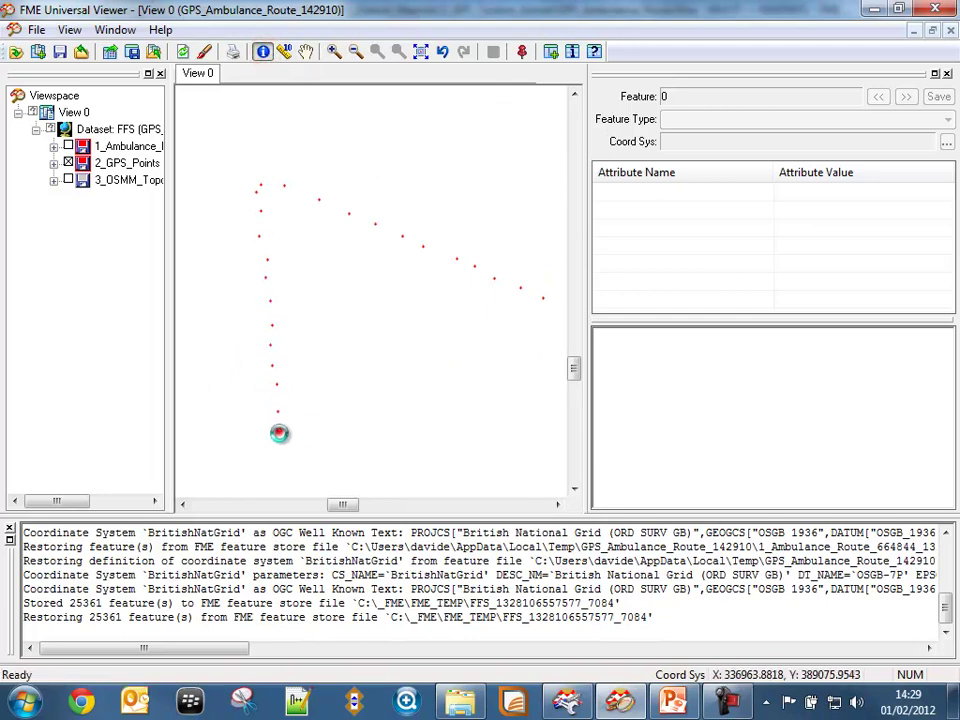
left_click(277, 411)
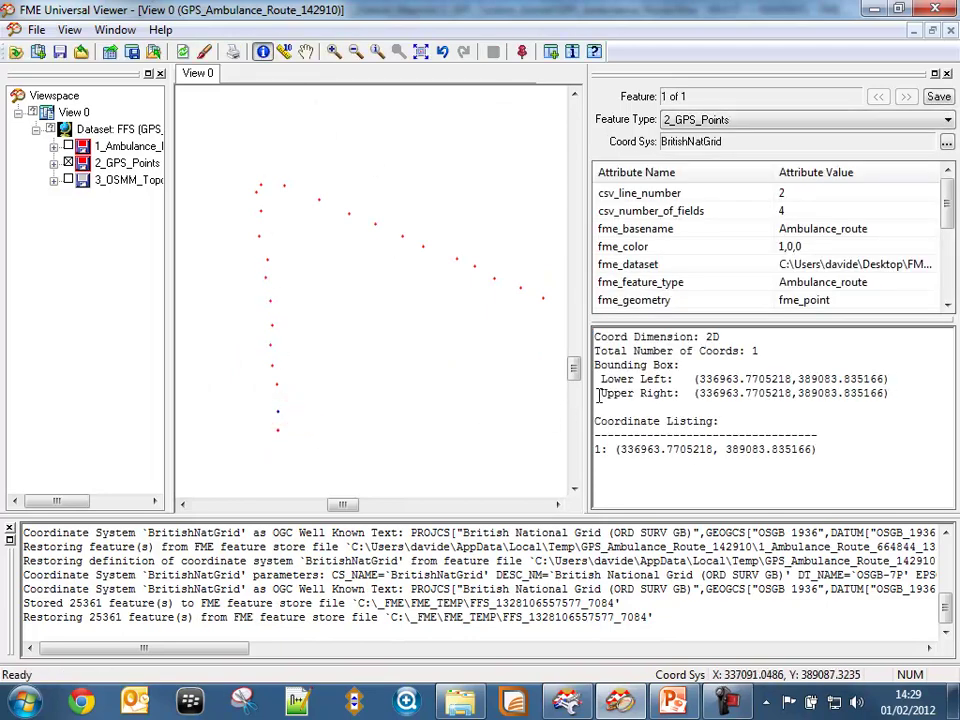
Step: Display 1_Ambulance_Route instead of 2_GPS_Points and query the first two route lines, plus the middle line at full extent
left_click(68, 162)
left_click(68, 146)
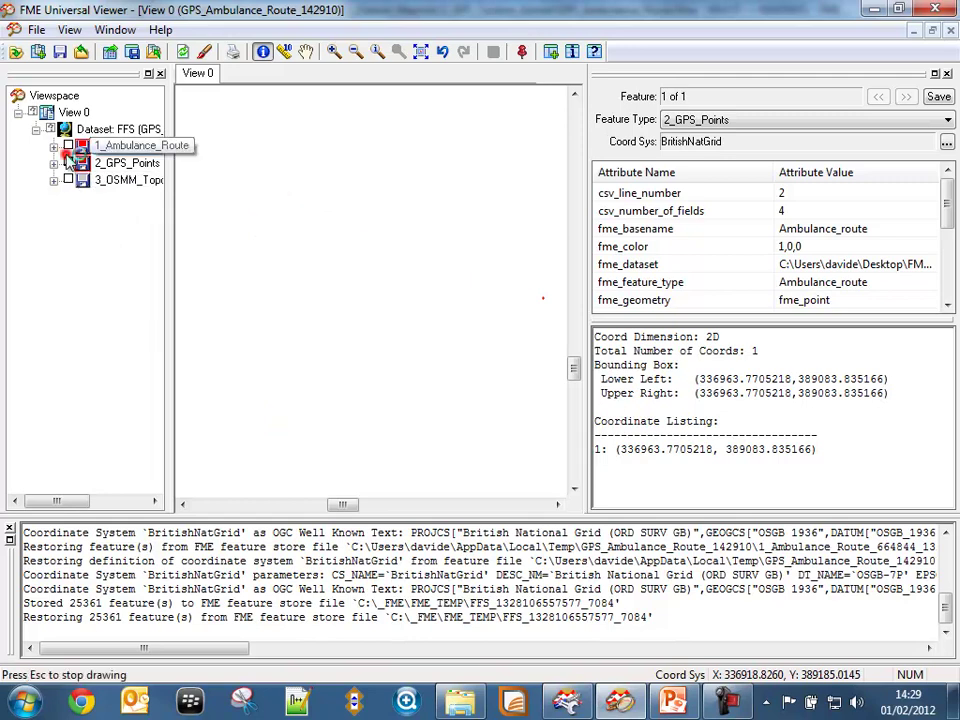
left_click(52, 95)
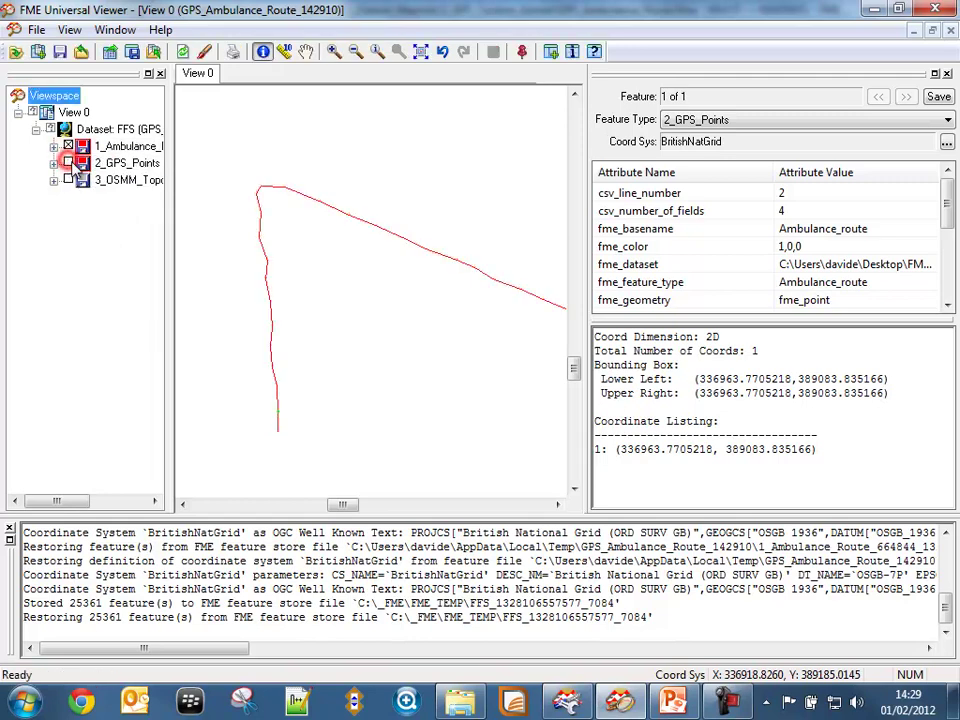
left_click(268, 296)
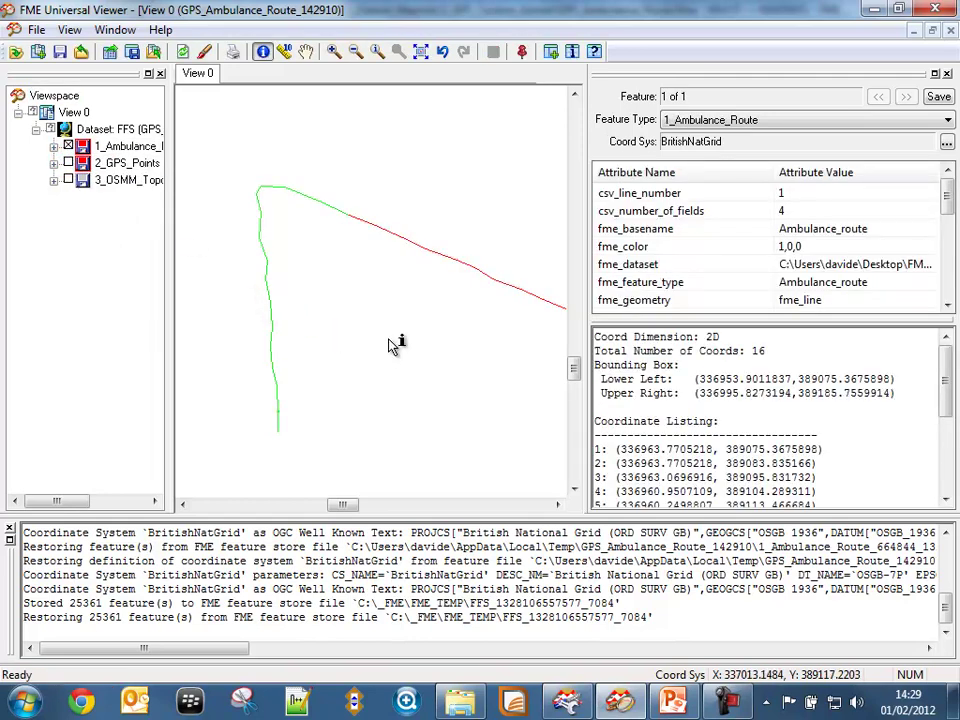
left_click(366, 221)
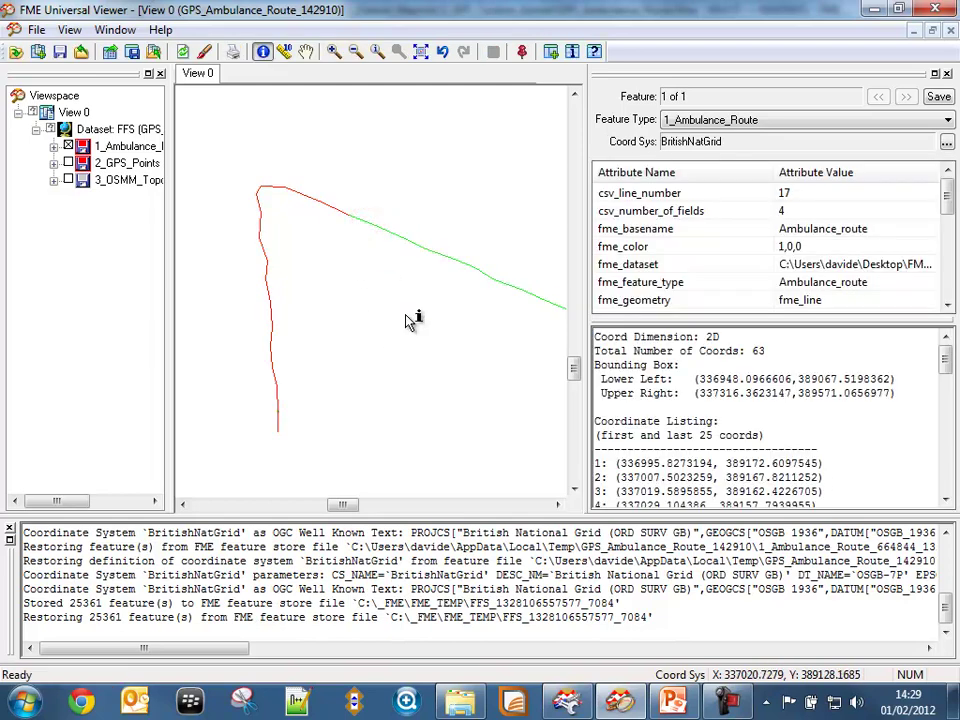
left_click(340, 209)
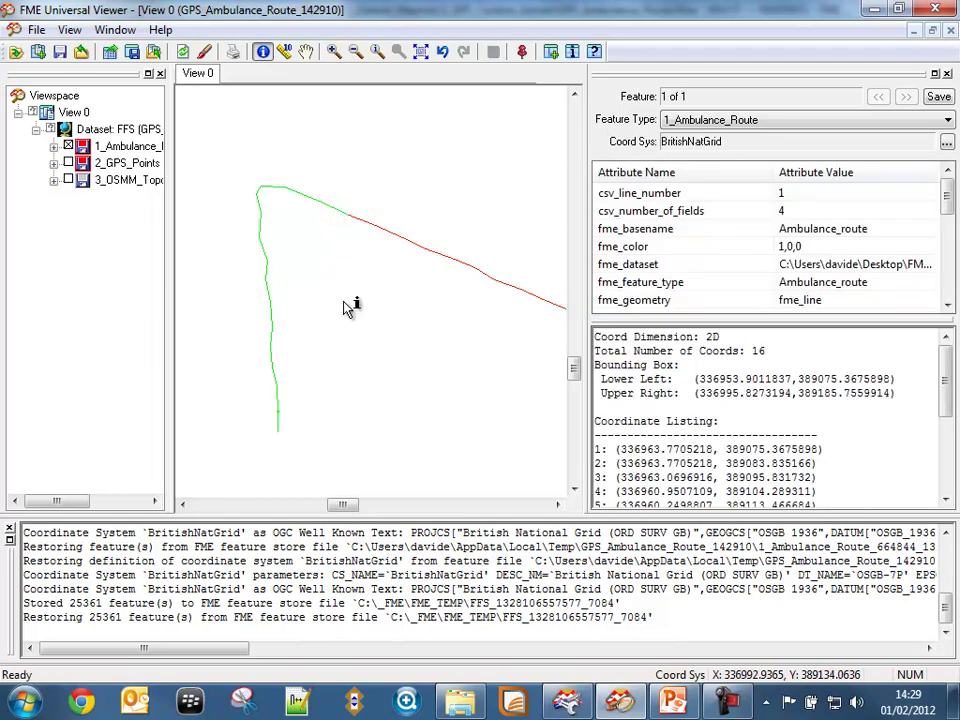
left_click(421, 52)
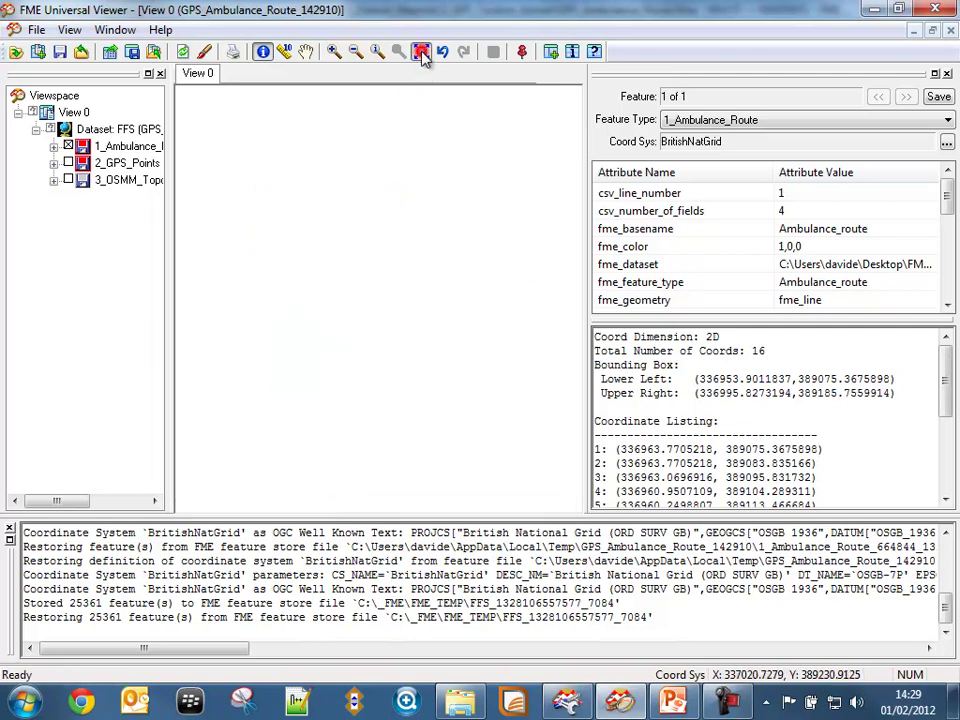
left_click(356, 284)
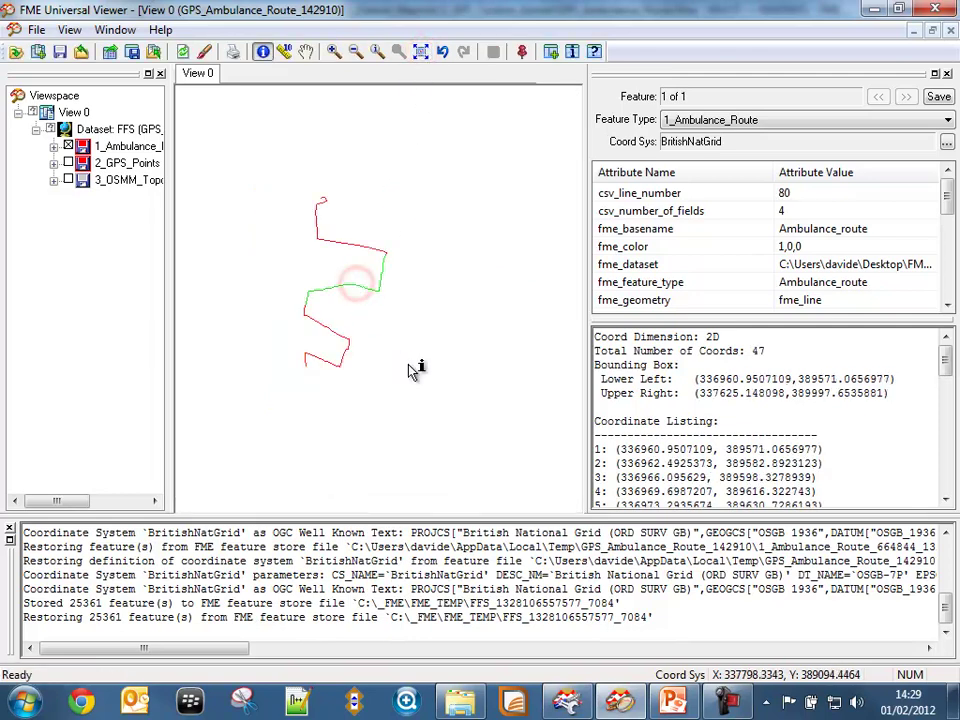
Step: Display the 3_OSMM_TopoArea layer together with 1_Ambulance_Route and inspect the southern start of the route up close
left_click(68, 146)
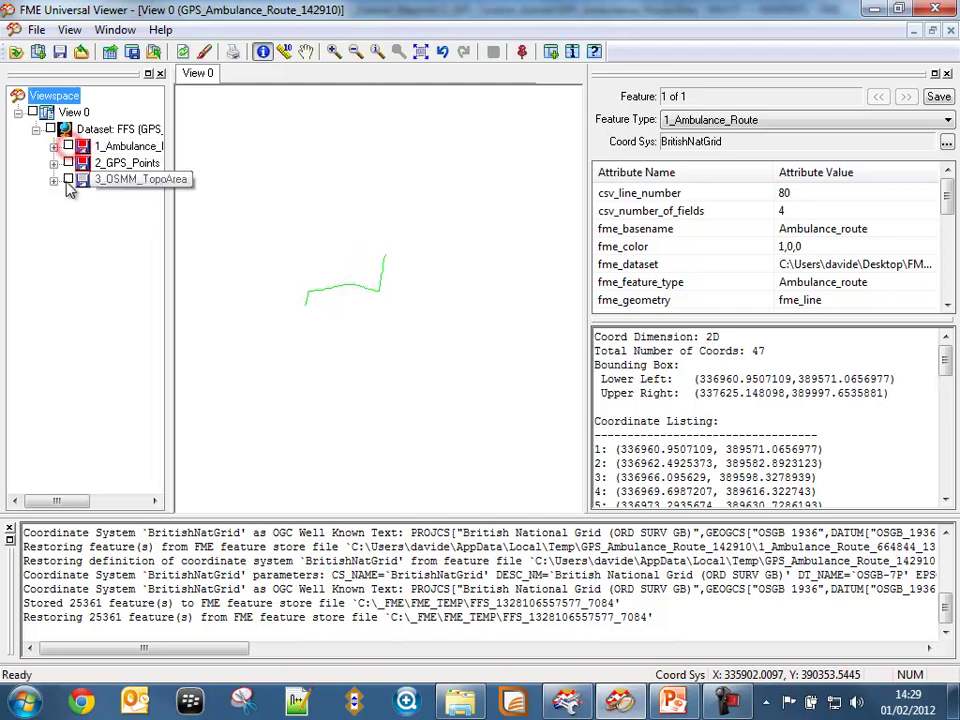
left_click(68, 179)
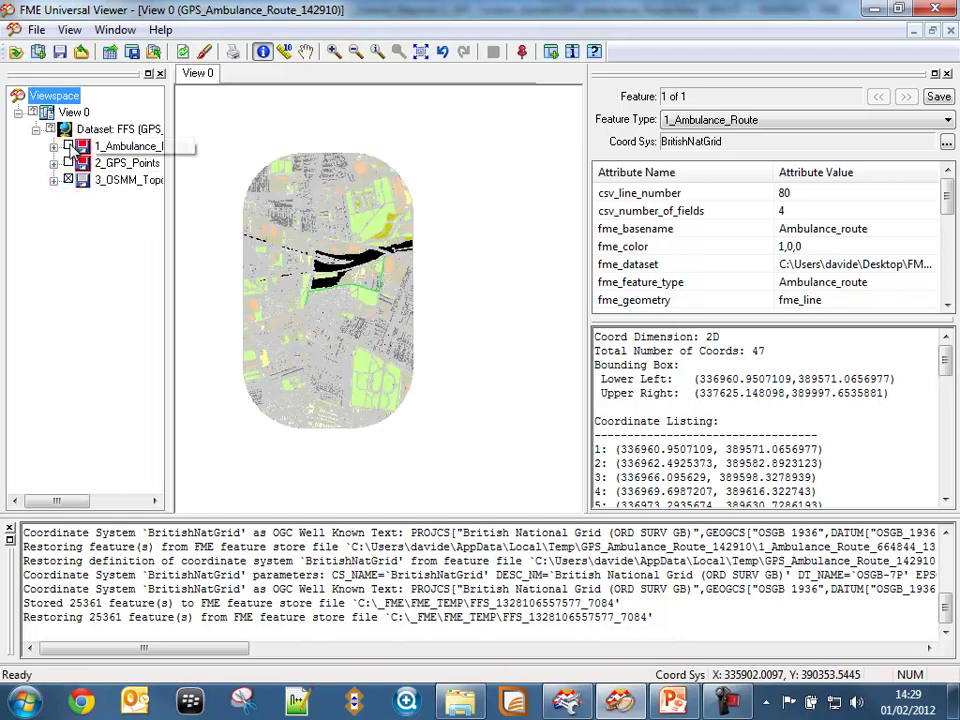
left_click(69, 146)
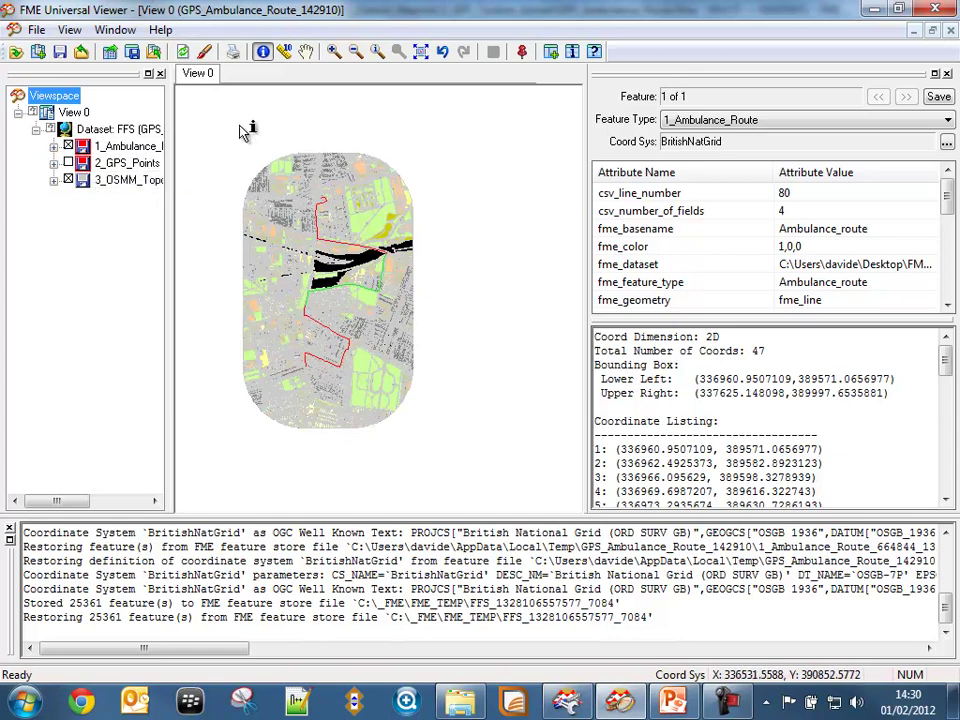
left_click(332, 52)
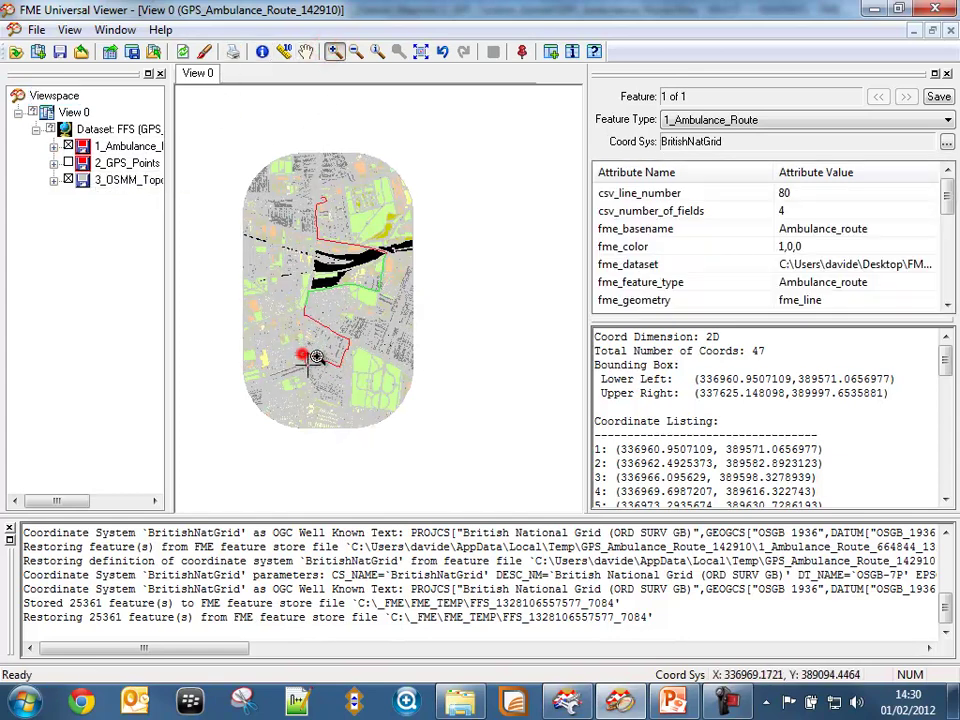
left_click(300, 351)
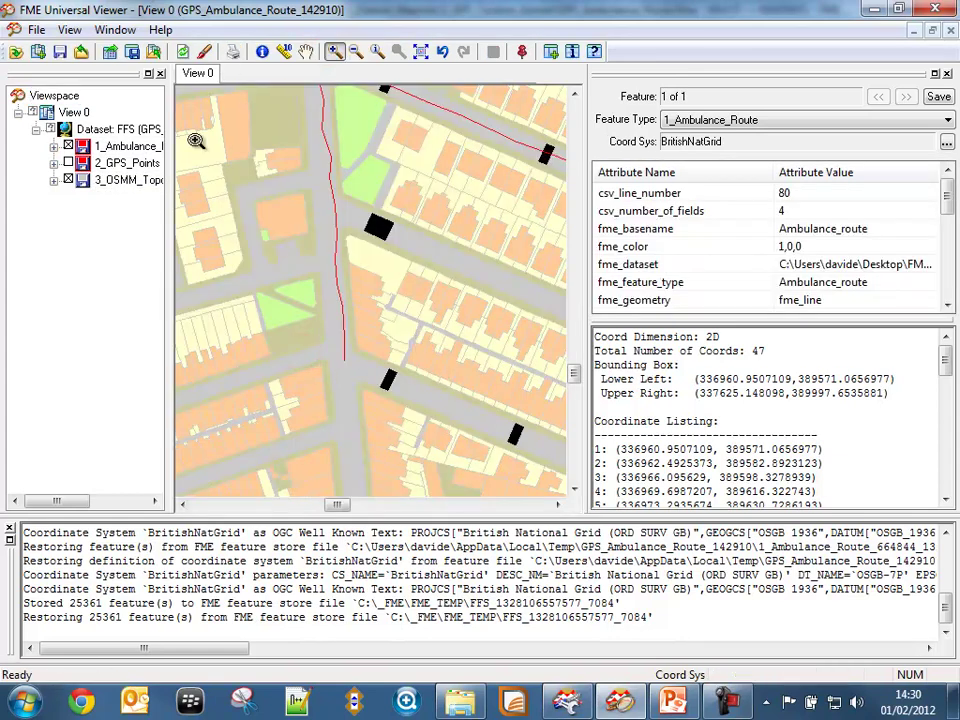
Step: Close the ambulance route view and minimise the Universal Viewer to return to the GPS_Ambulance_Route workspace
left_click(36, 30)
left_click(96, 113)
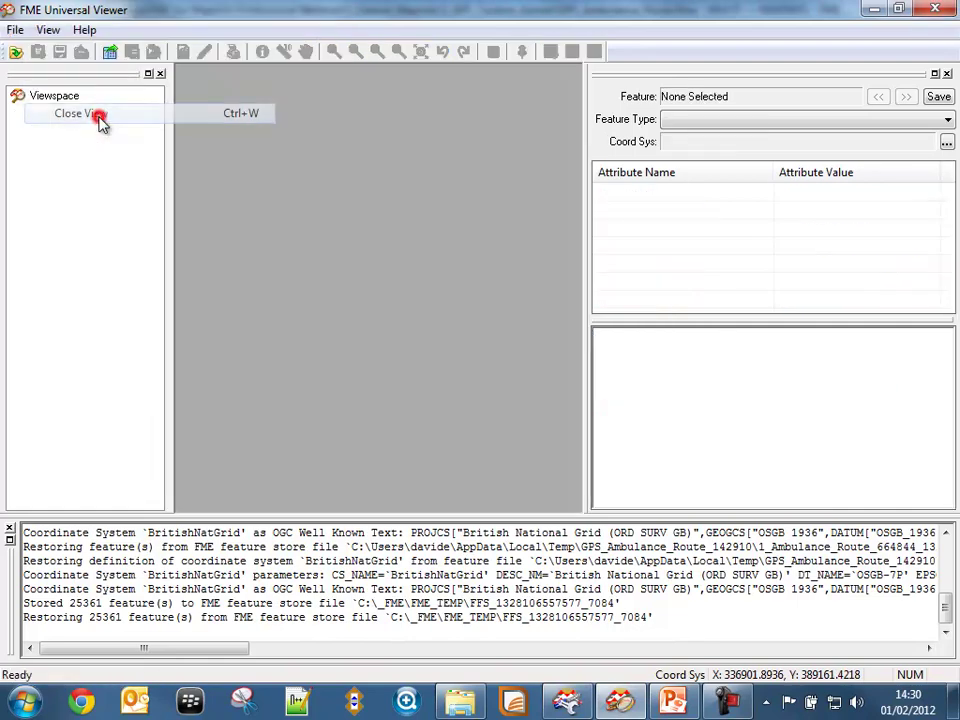
left_click(876, 11)
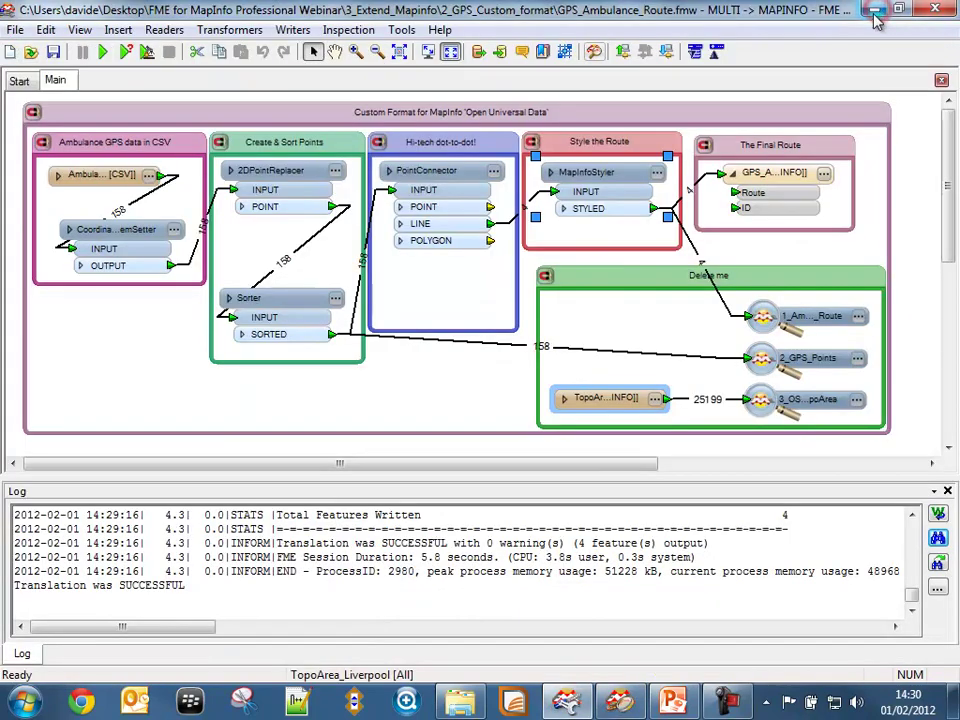
Step: Disable all objects in the "Delete me" bookmark and save the workspace
right_click(661, 291)
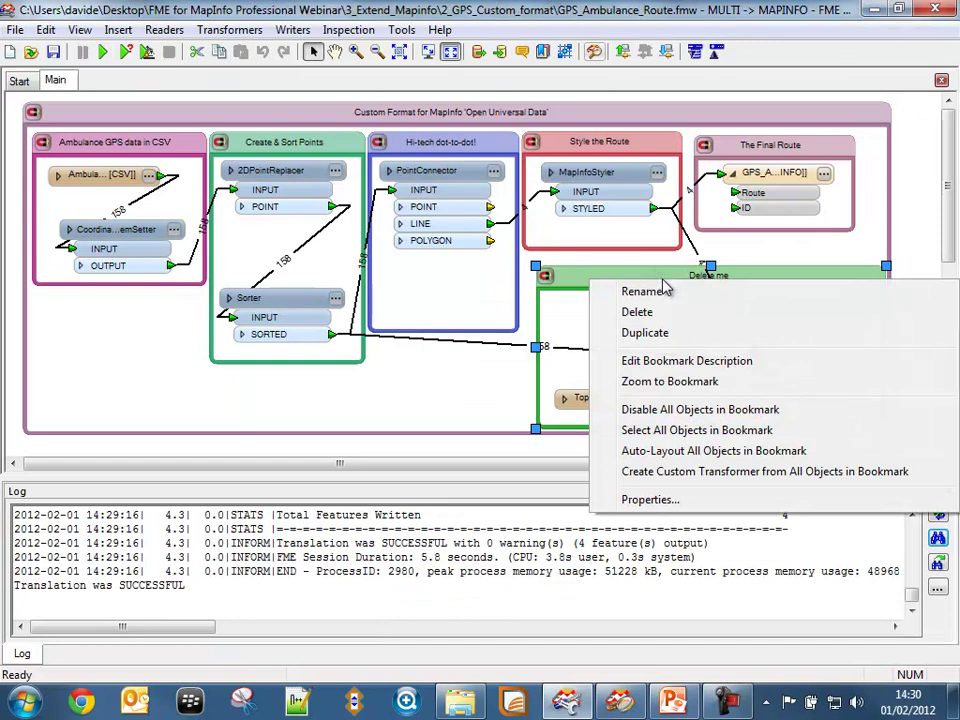
left_click(688, 414)
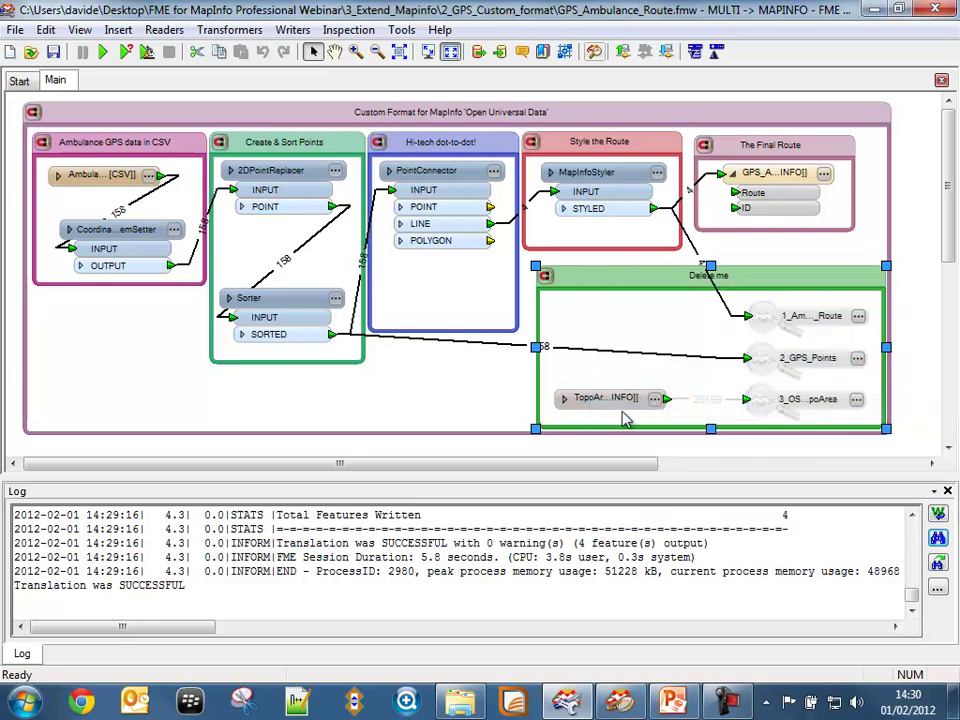
left_click(443, 386)
left_click(52, 52)
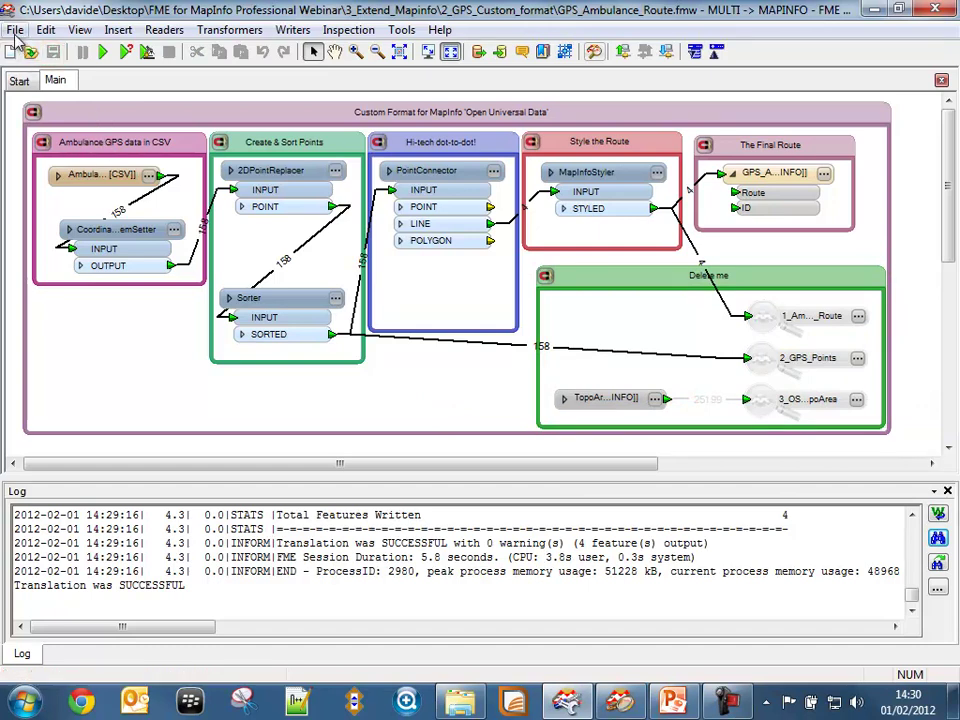
Step: Export the workspace as a custom format named "GPS CSV" with the description "GPS CSV Process"
left_click(15, 30)
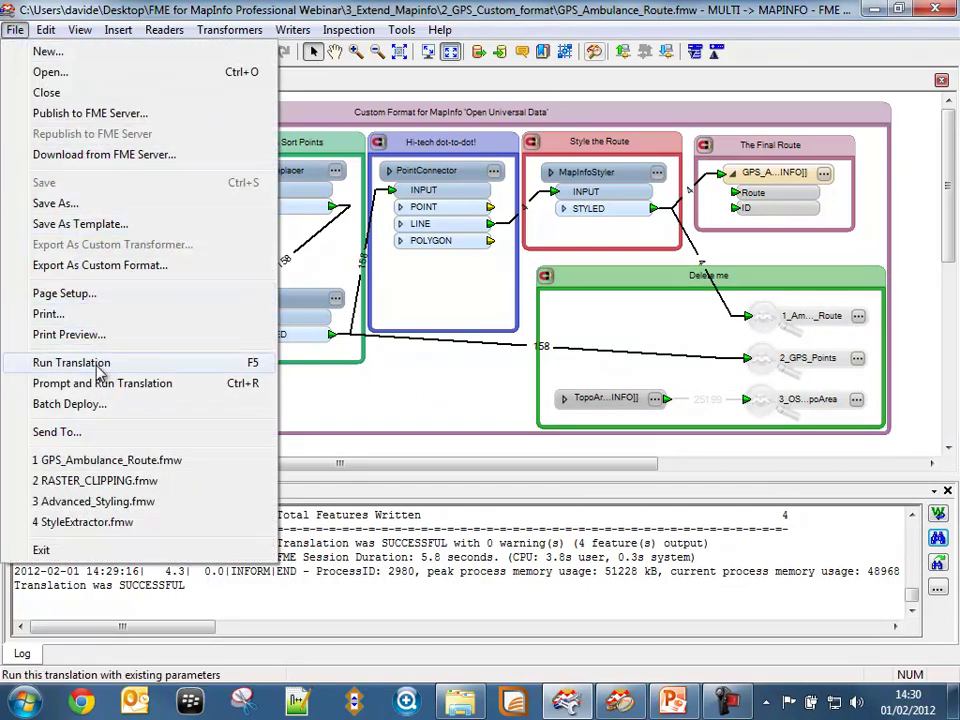
left_click(90, 265)
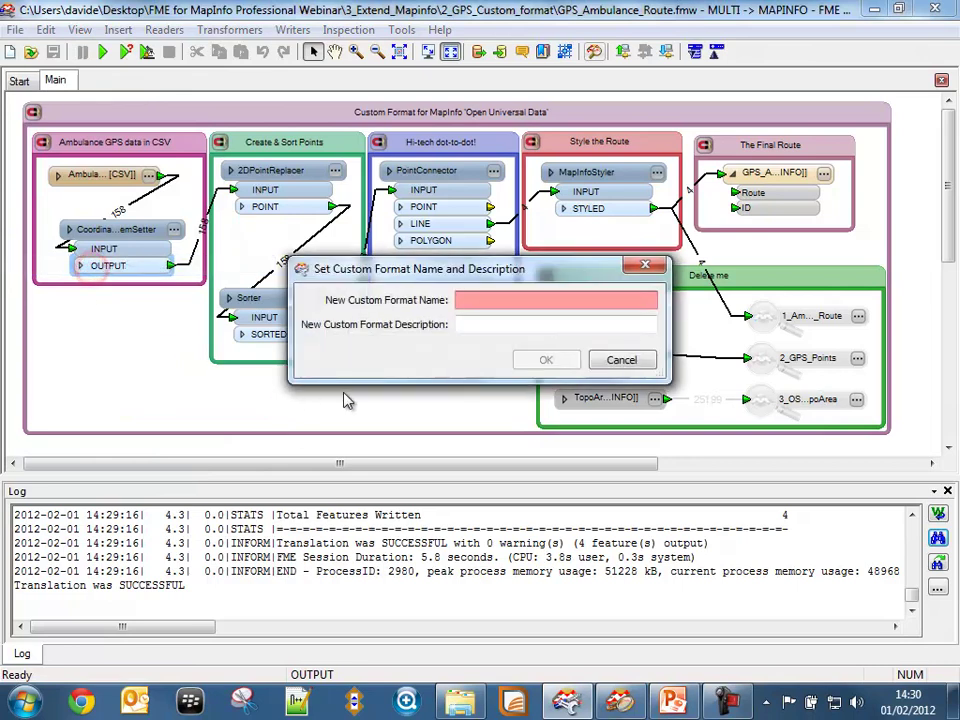
type("GPS CSV")
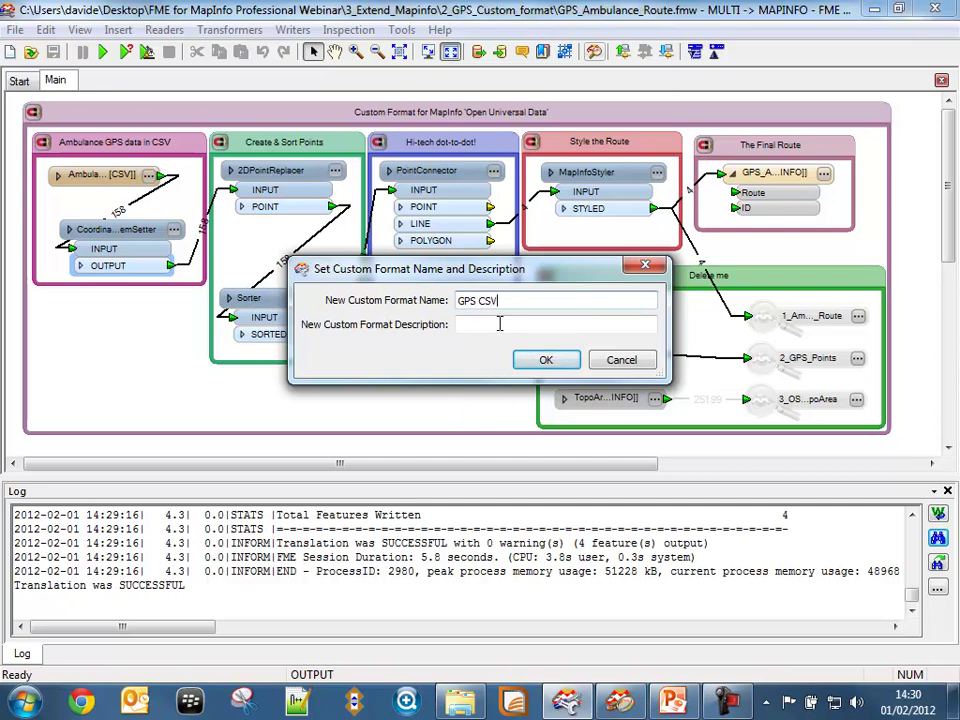
triple_click(530, 300)
key("ctrl+c")
left_click(484, 319)
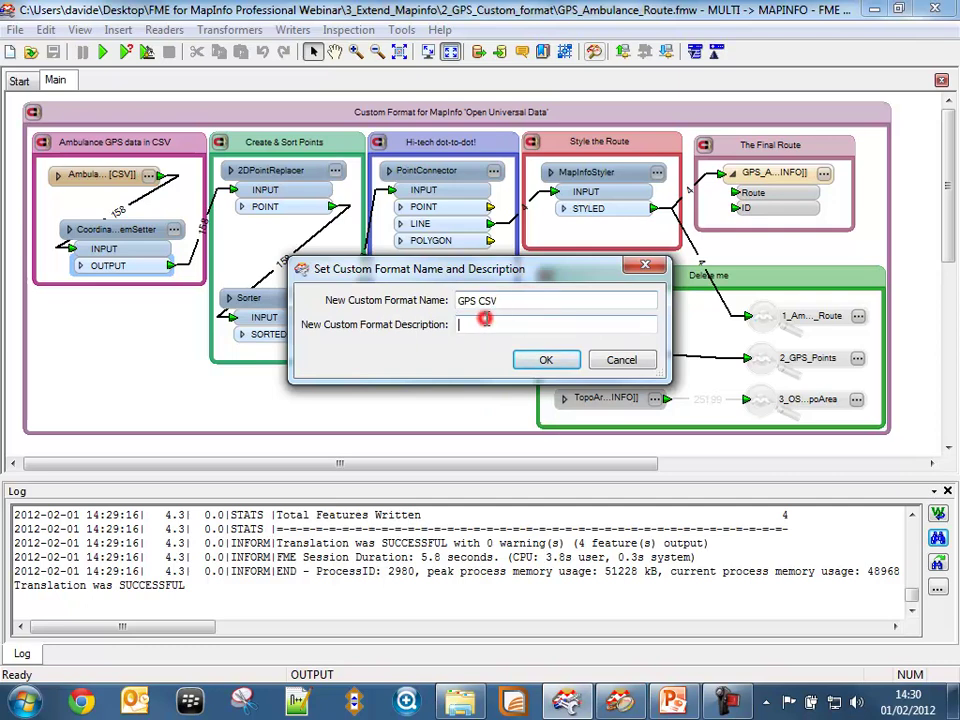
key("ctrl+v")
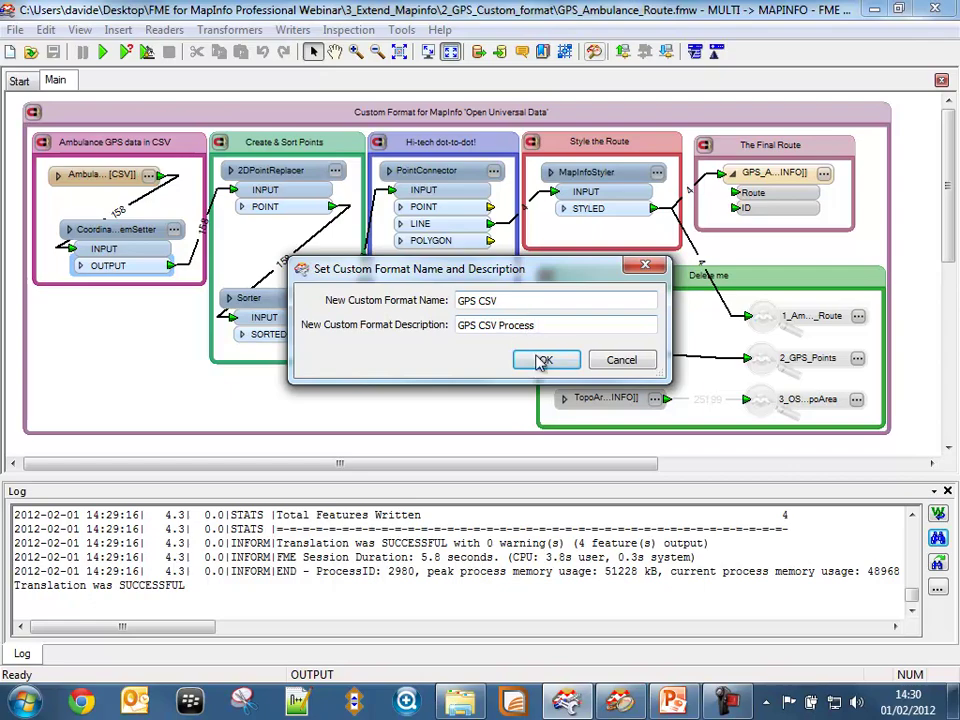
left_click(540, 360)
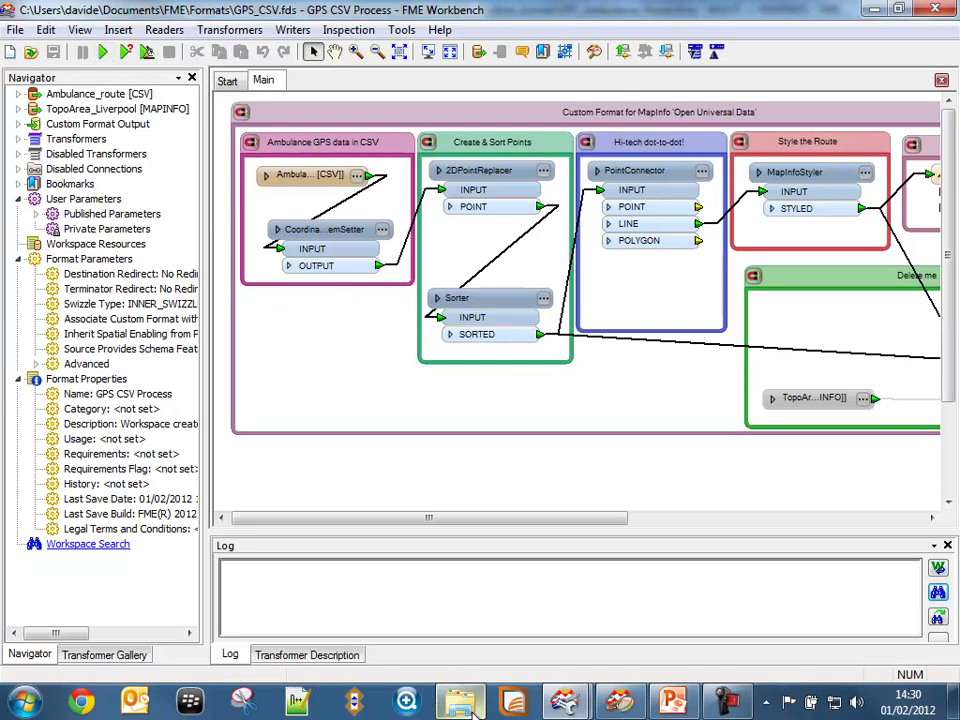
Step: Locate GPS_CSV.fds in the FME\Formats folder under My Documents in Windows Explorer, and close the Explorer window
left_click(510, 698)
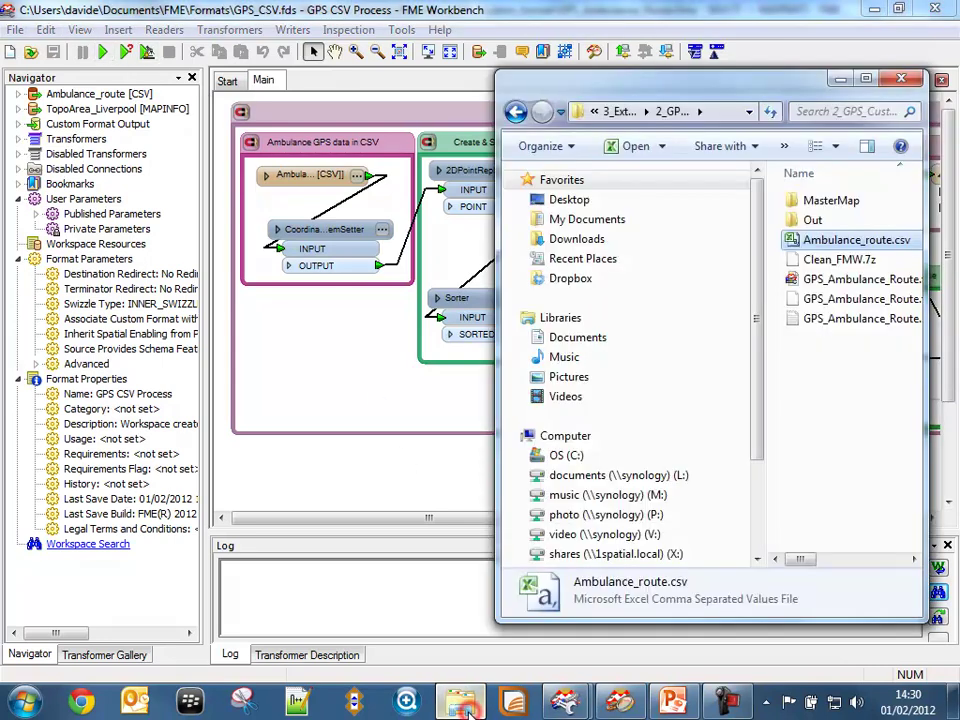
left_click(585, 219)
double_click(805, 275)
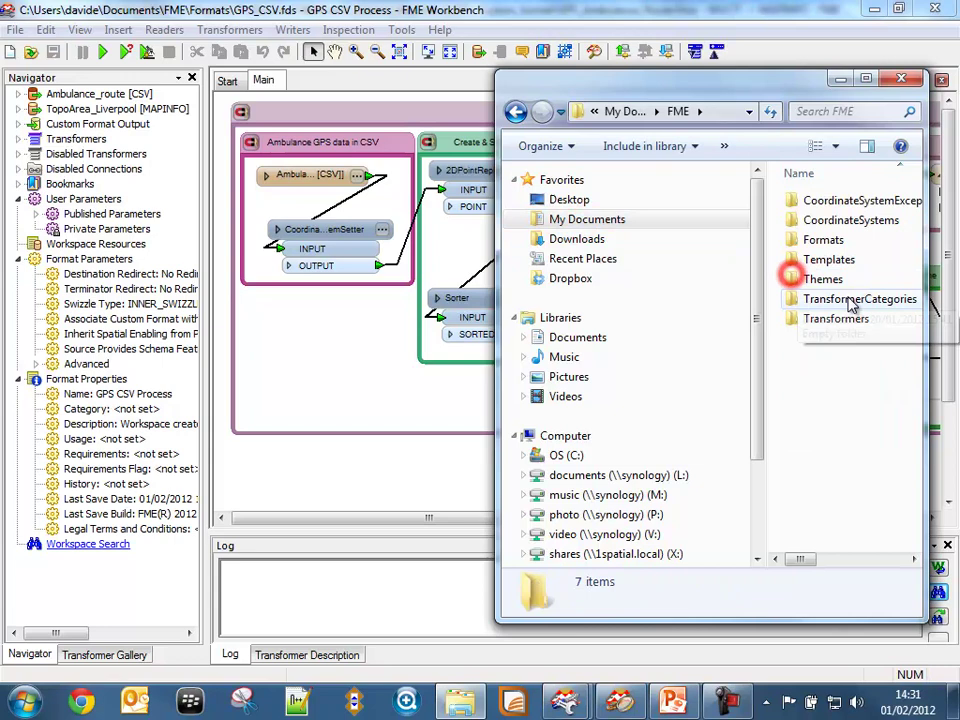
double_click(820, 240)
left_click(820, 201)
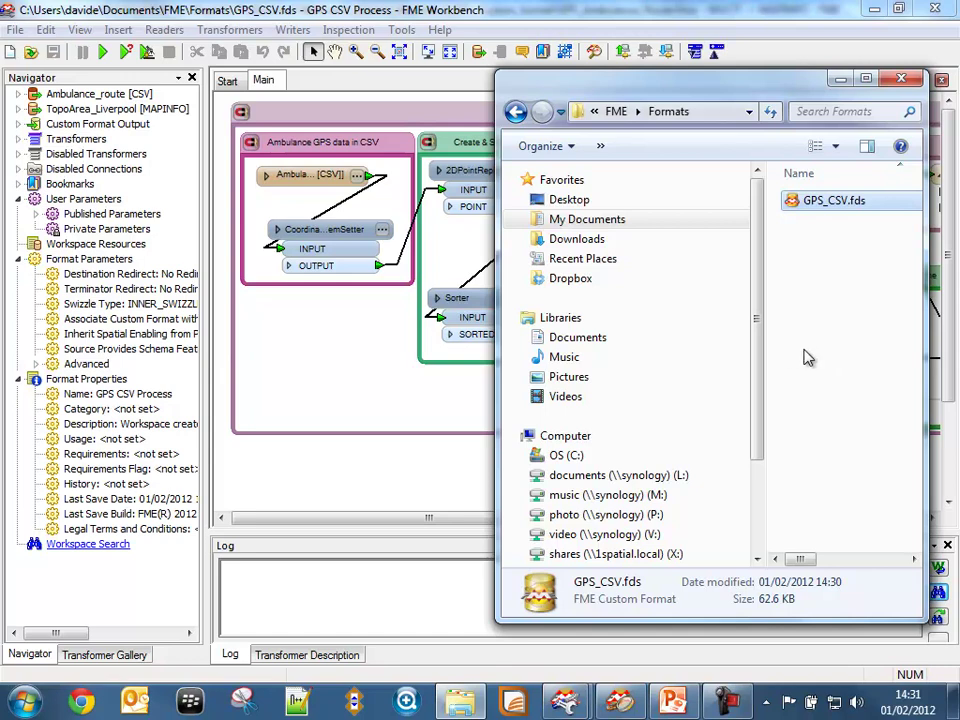
left_click(901, 80)
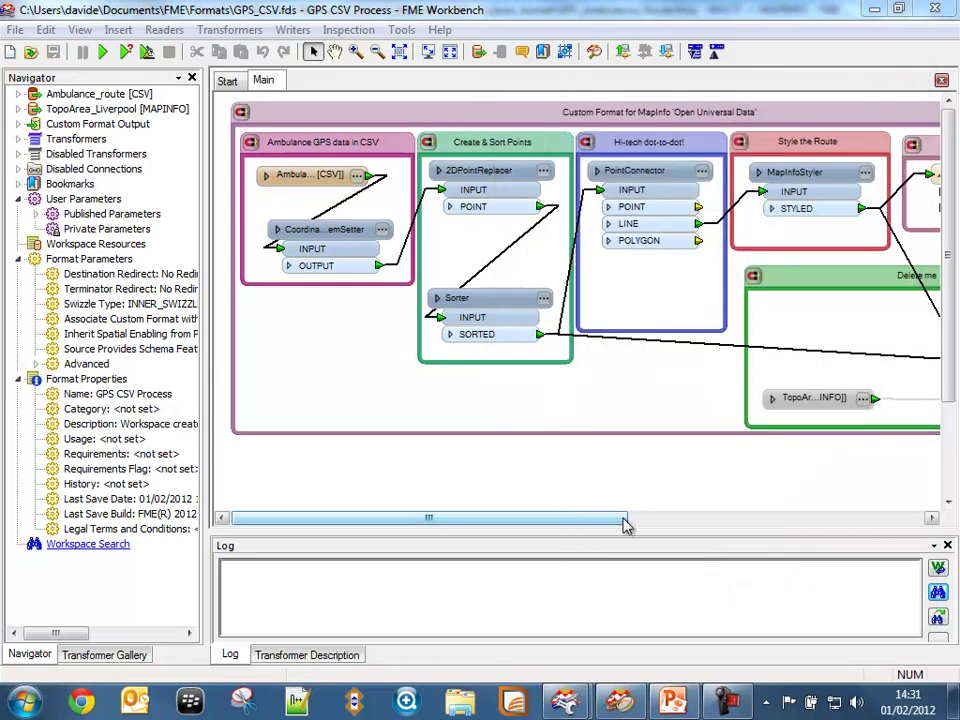
Step: Close the GPS_CSV.fds format and the GPS_Ambulance_Route workspace, and open a fresh FME Workbench session
left_click(16, 30)
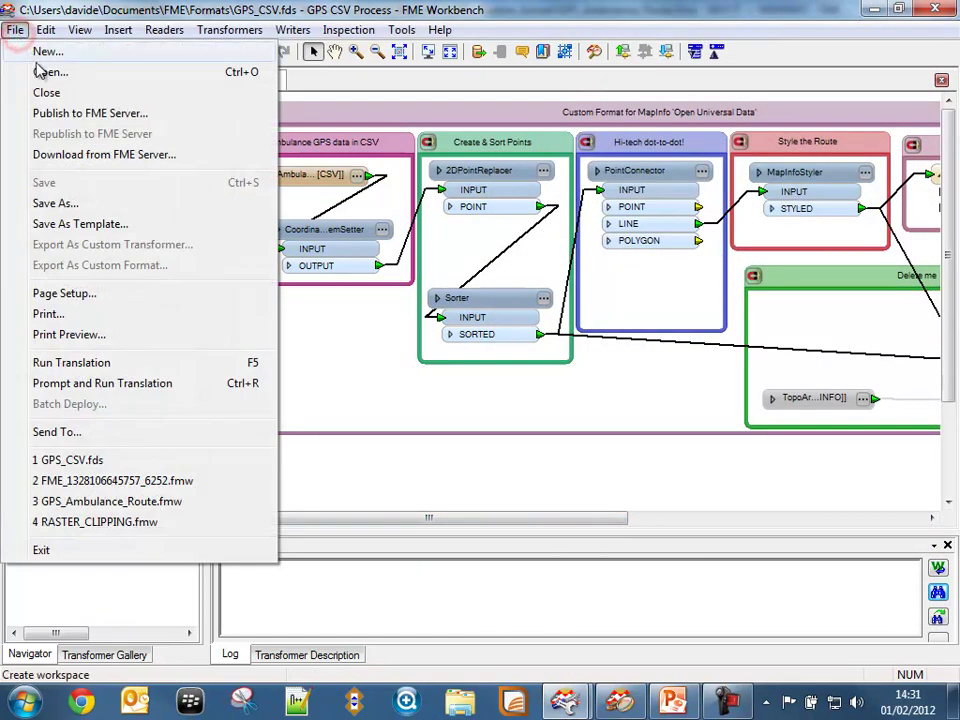
left_click(52, 92)
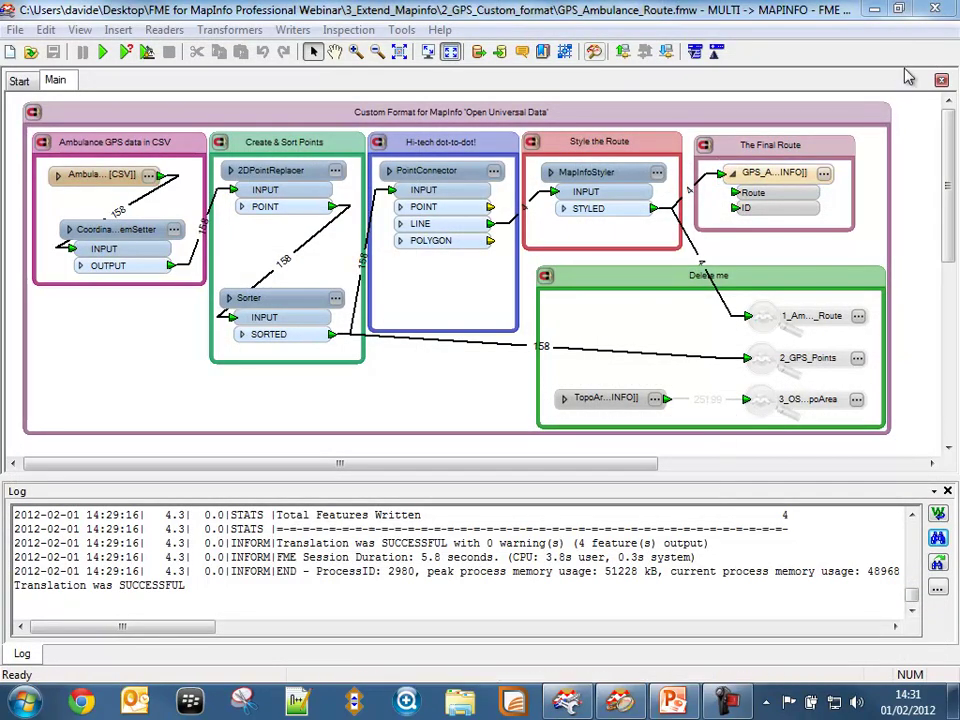
left_click(935, 8)
left_click(566, 708)
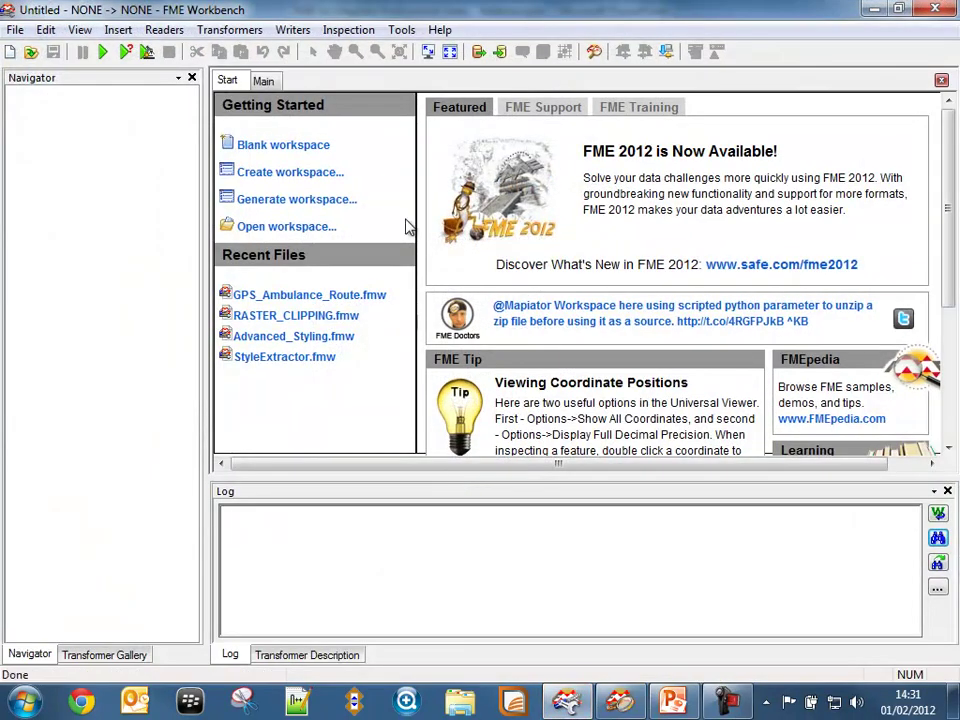
Step: Start adding a reader to the blank main canvas, using the GPS CSV Process custom format
left_click(264, 81)
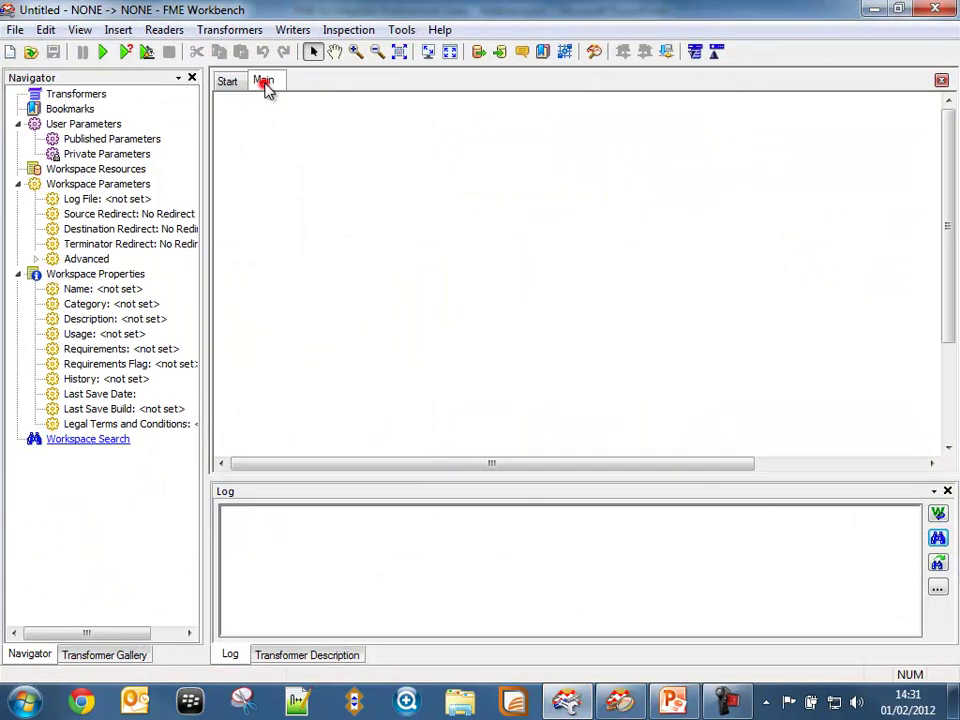
left_click(163, 30)
left_click(176, 54)
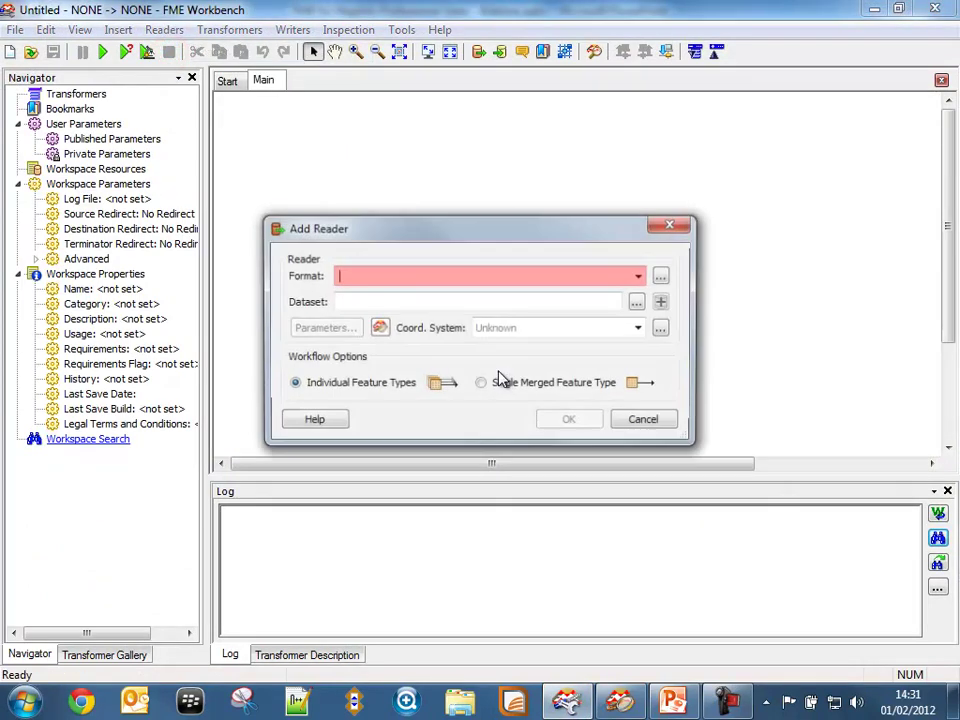
type("gps")
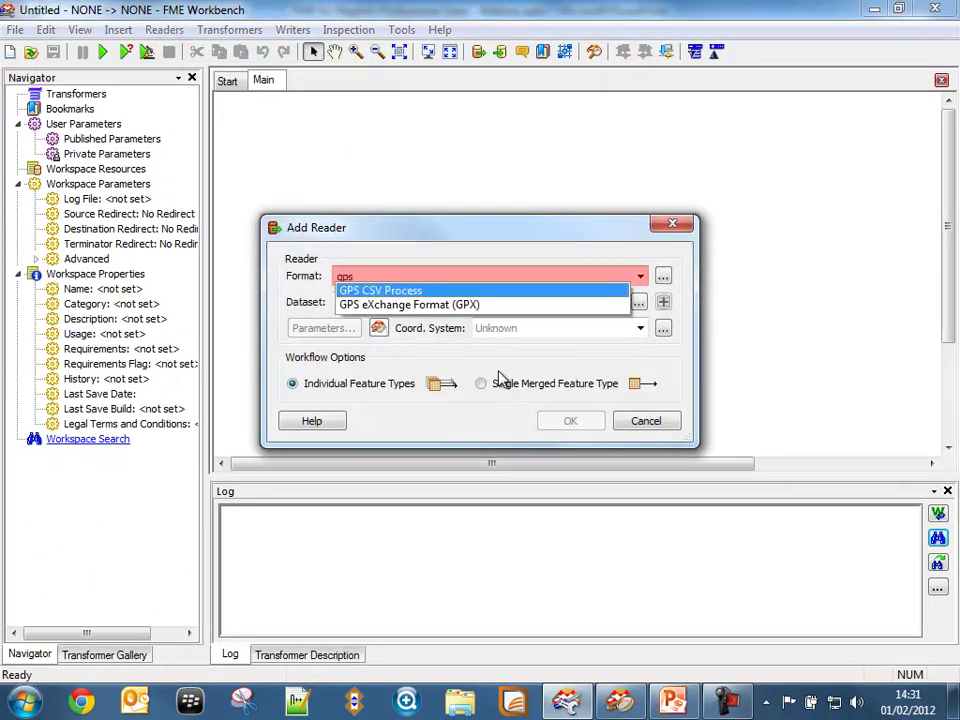
left_click(409, 291)
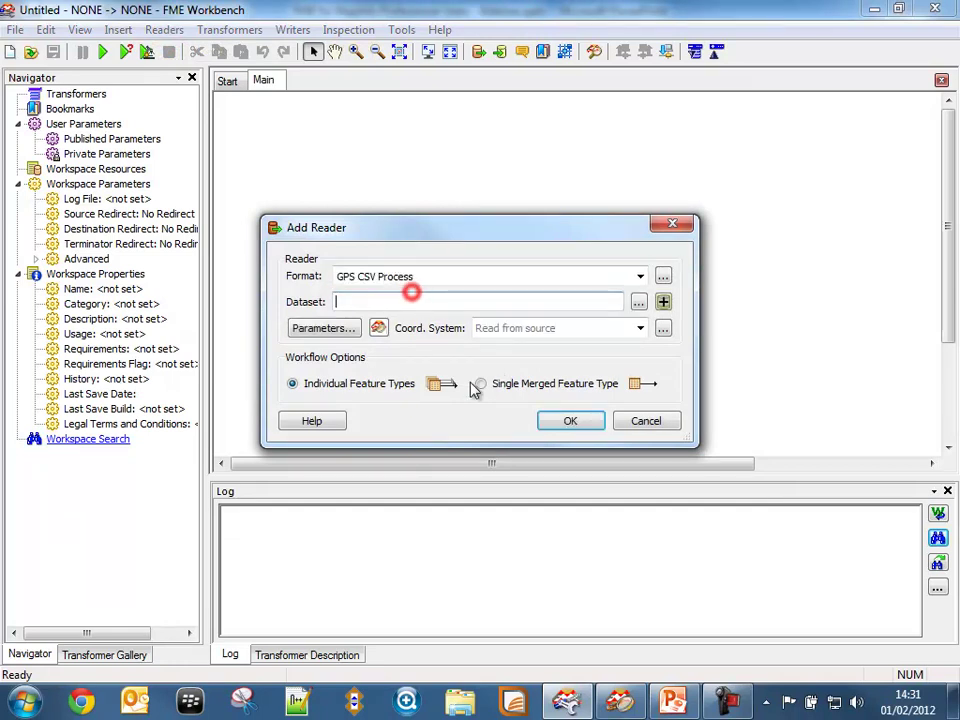
Step: Add the reader with Ambulance_route.csv from the 2_GPS_Custom_format folder as its dataset, and expand the new feature type's attributes
left_click(638, 301)
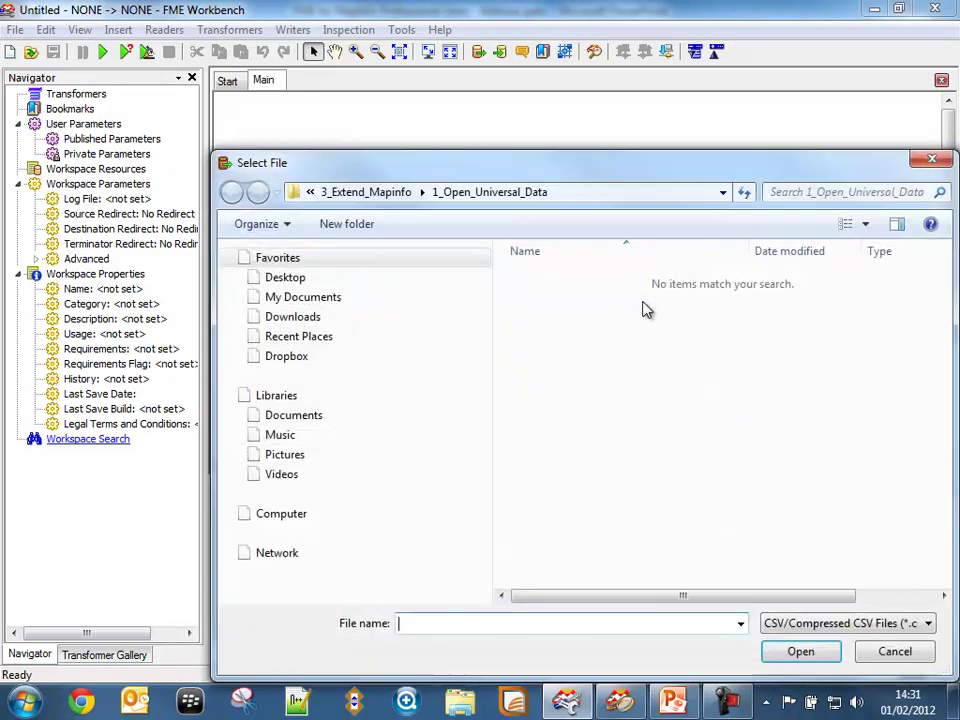
left_click_drag(671, 167, 574, 122)
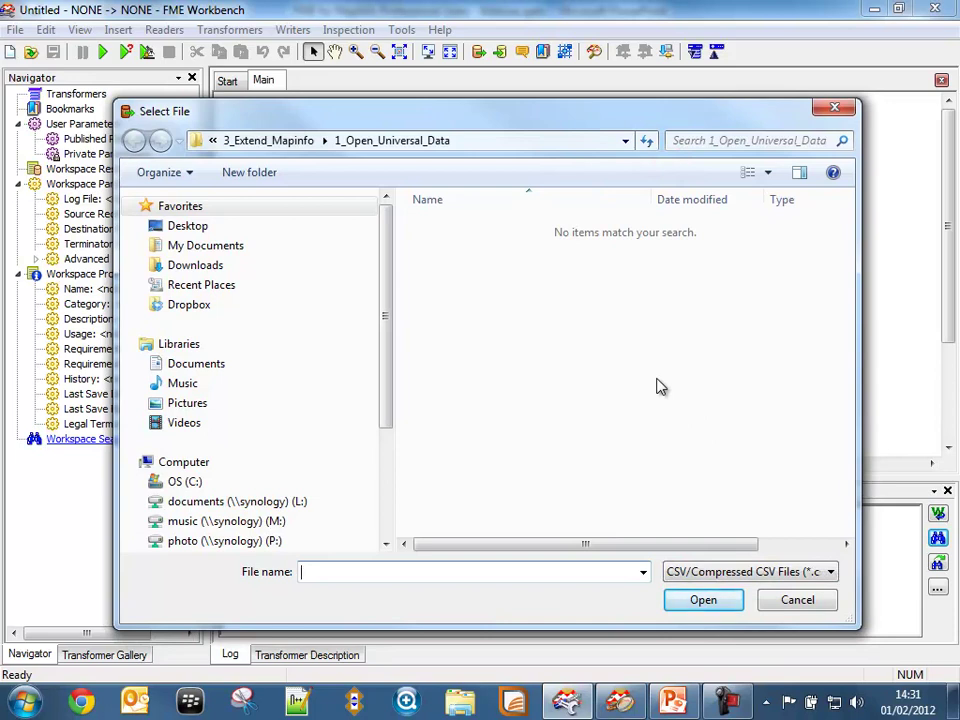
left_click(279, 145)
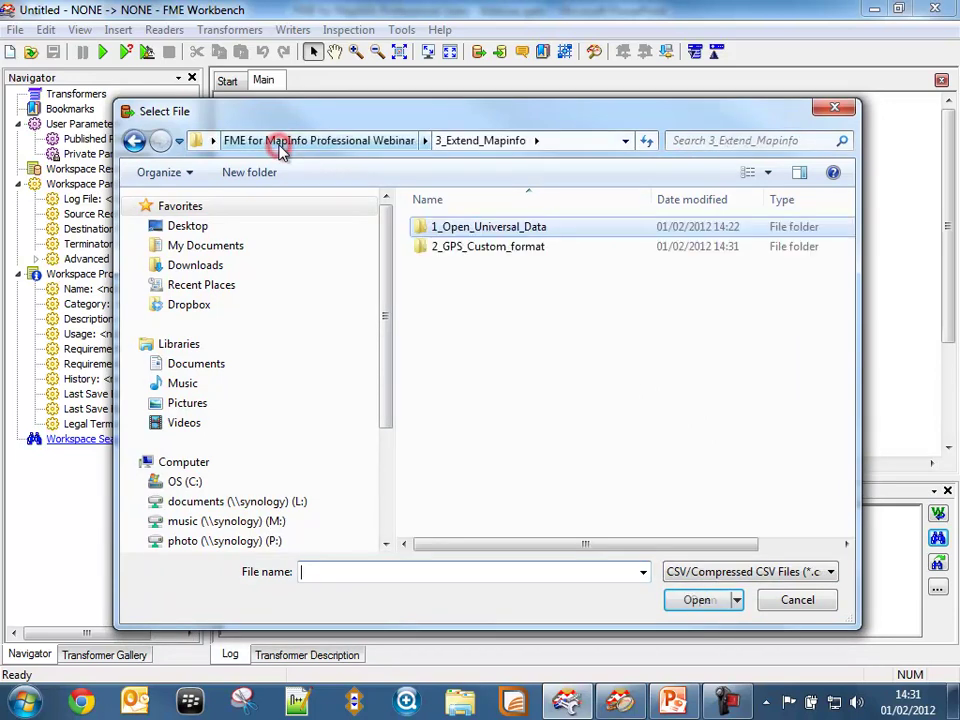
double_click(490, 250)
left_click(490, 266)
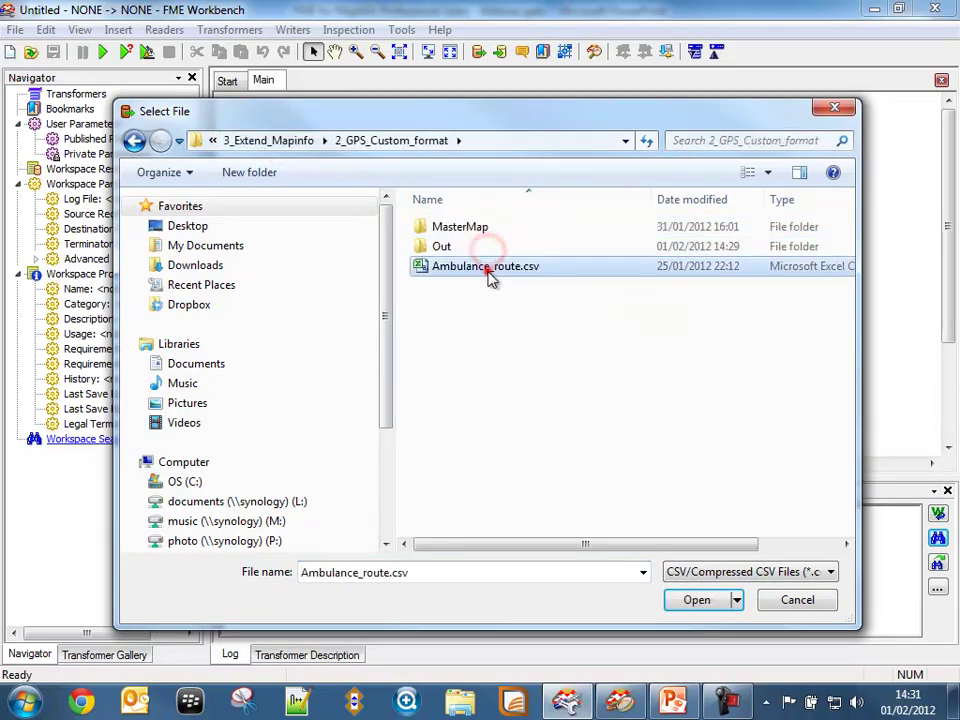
left_click(700, 603)
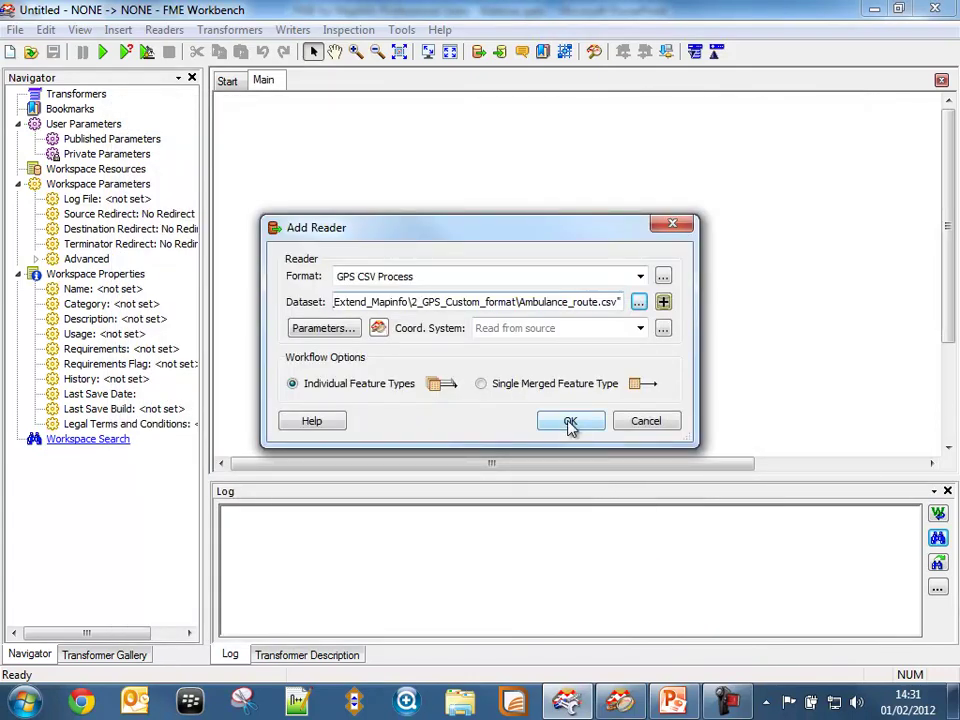
left_click(570, 424)
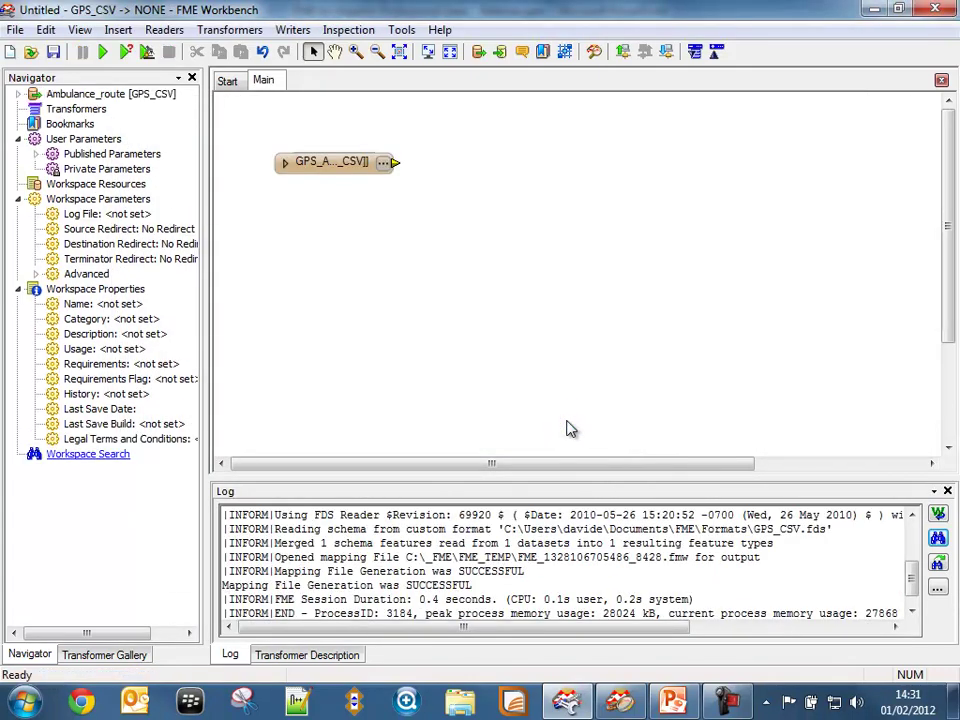
left_click(135, 93)
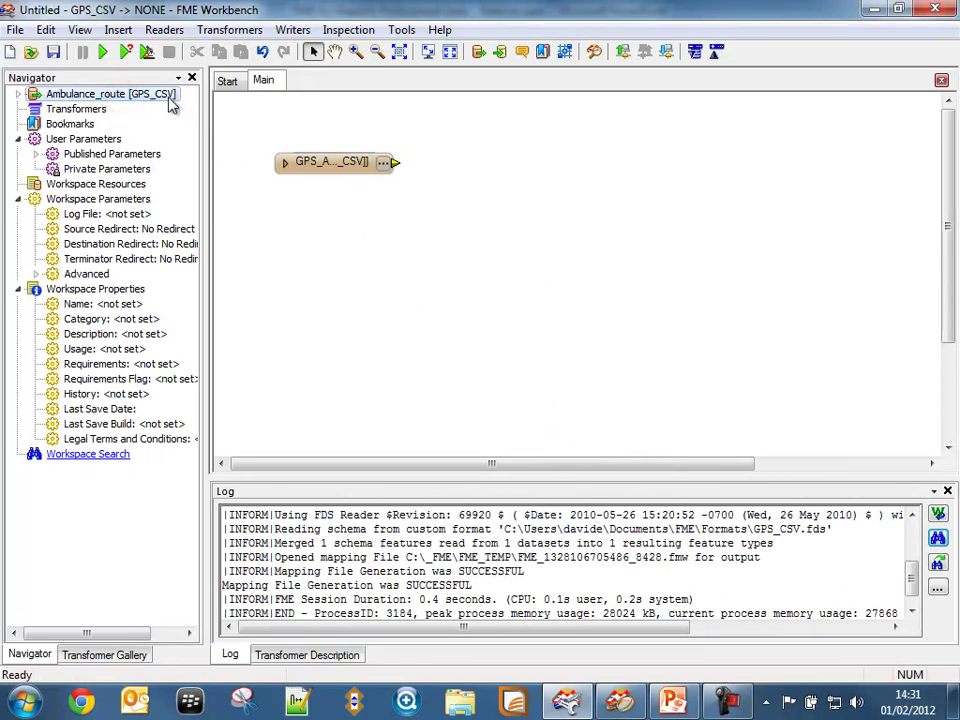
left_click(285, 162)
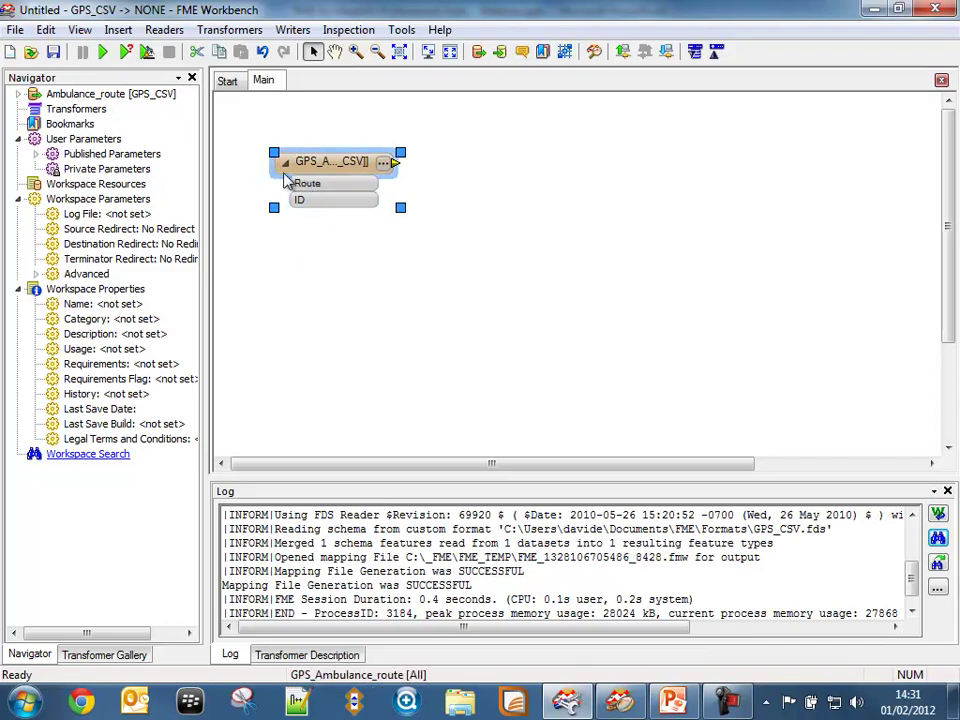
Step: Collapse the reader feature type, connect an Inspector to it, run the translation, and minimize the viewer showing the route
left_click(284, 164)
right_click(351, 165)
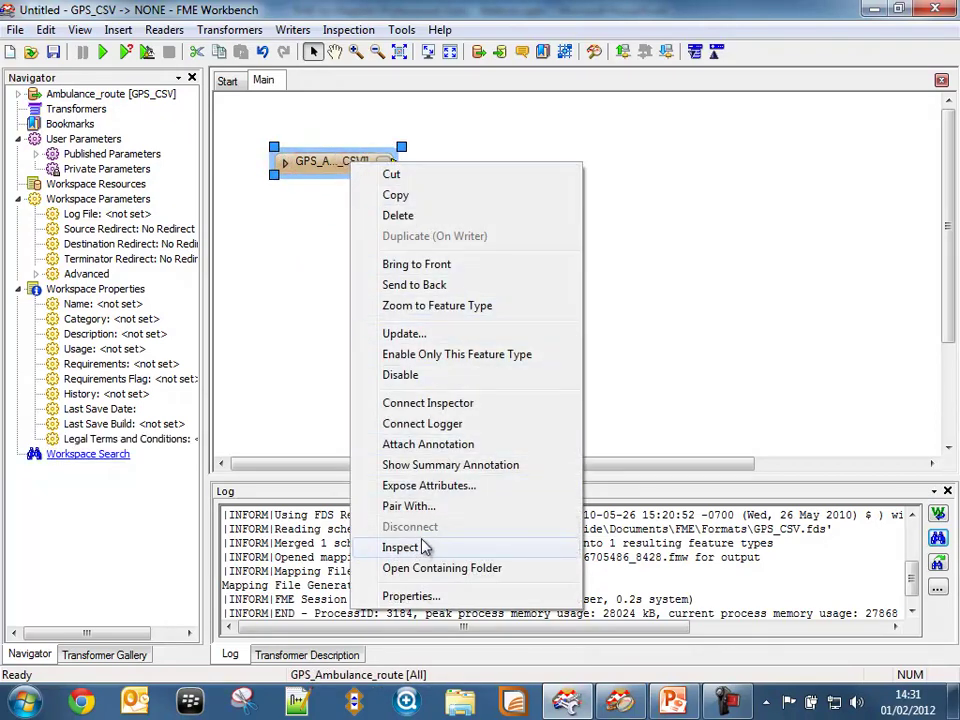
left_click(446, 404)
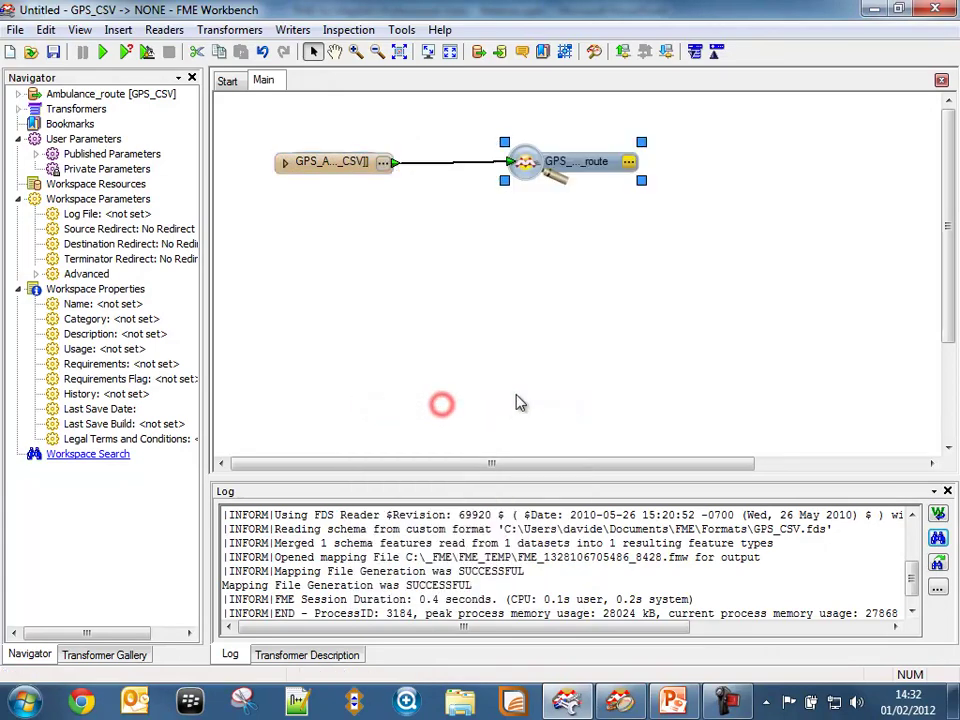
left_click(102, 51)
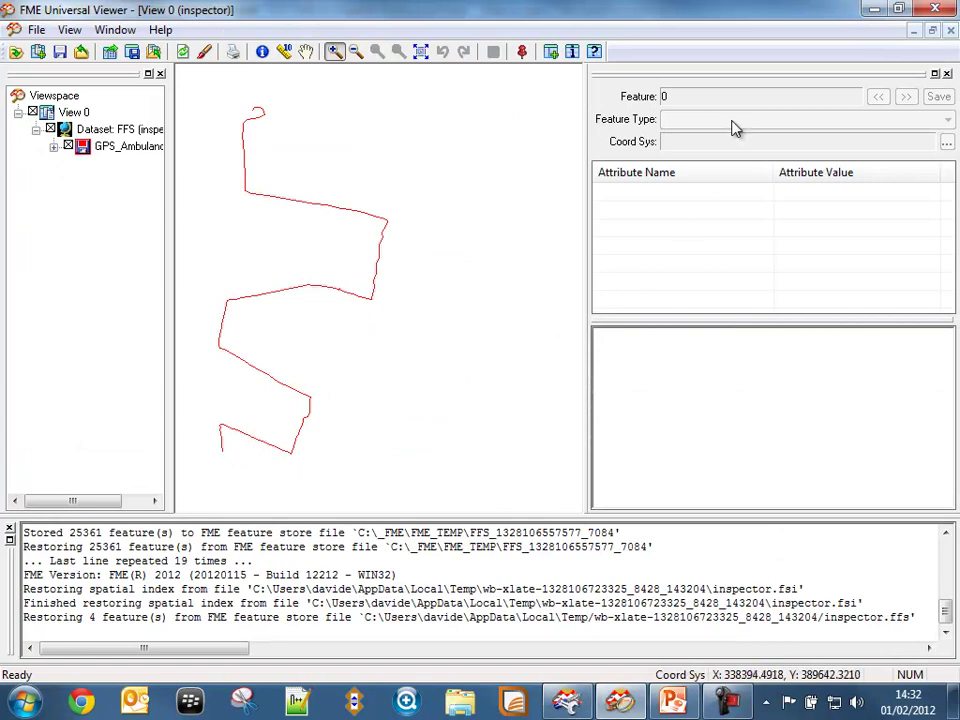
left_click(872, 9)
Step: Move the GPS_Ambulance_route feature type lower on the canvas, below the level of its connected Inspector
left_click_drag(339, 168, 347, 208)
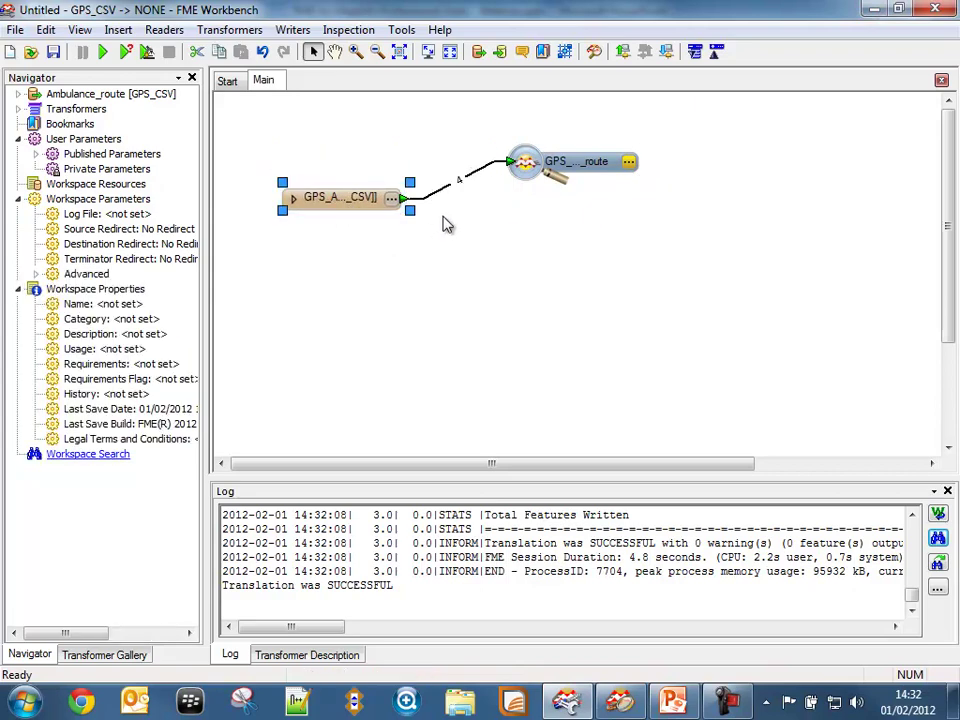
left_click(452, 186)
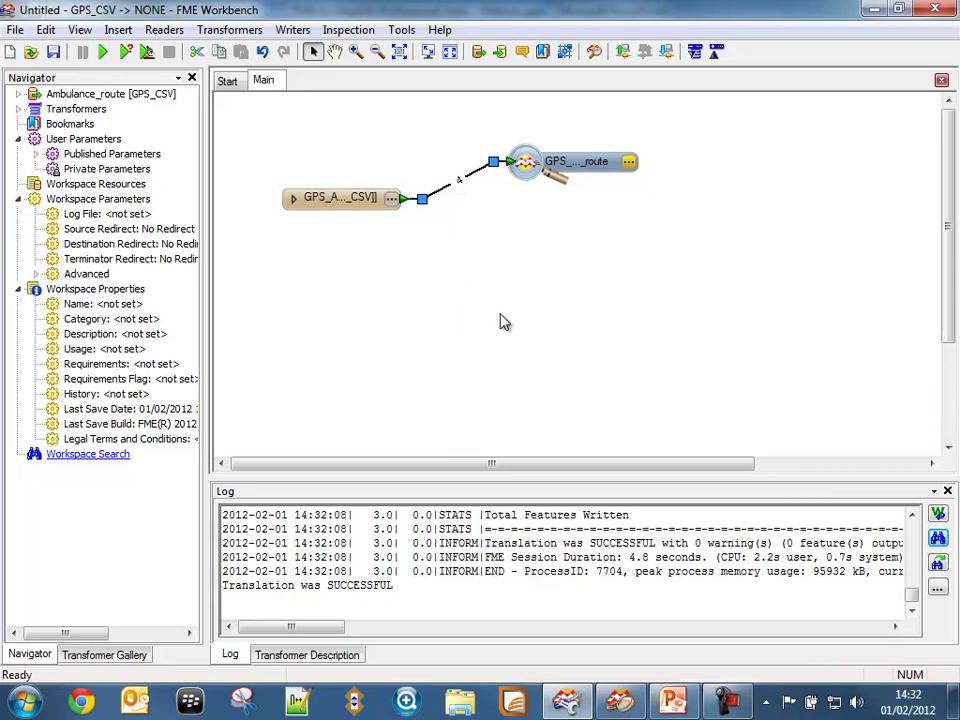
mouse_move(348, 204)
left_mouse_down()
mouse_move(360, 235)
mouse_move(334, 238)
mouse_move(338, 222)
left_mouse_up()
left_click(338, 222)
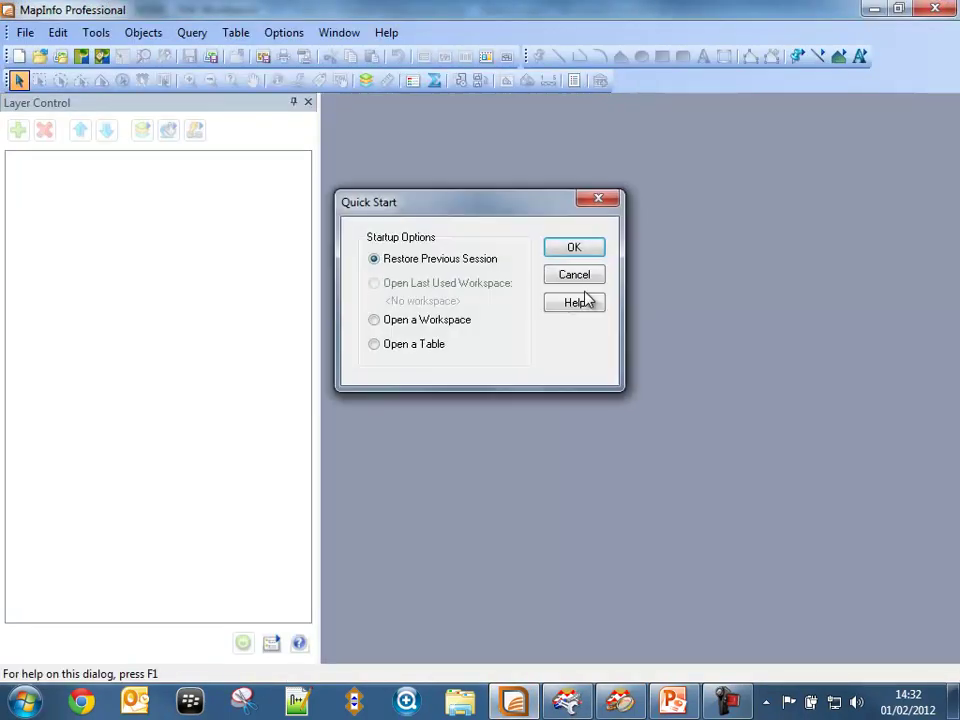
Step: Switch to MapInfo Professional, dismiss the Quick Start dialog, and start opening universal data with the GPS CSV Process format
left_click(585, 276)
left_click(26, 33)
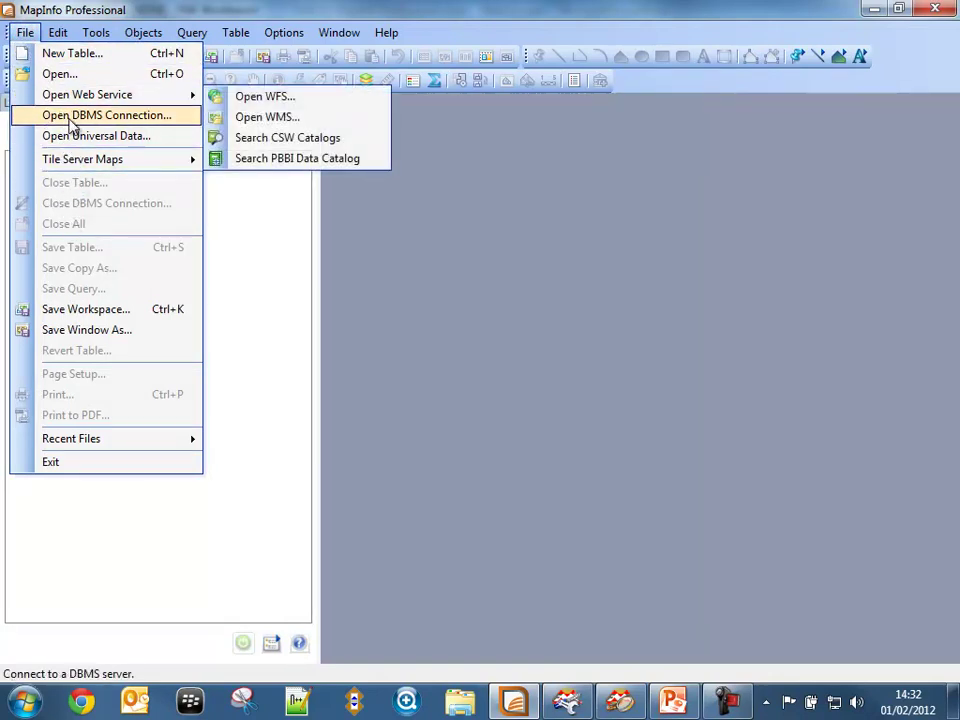
left_click(75, 137)
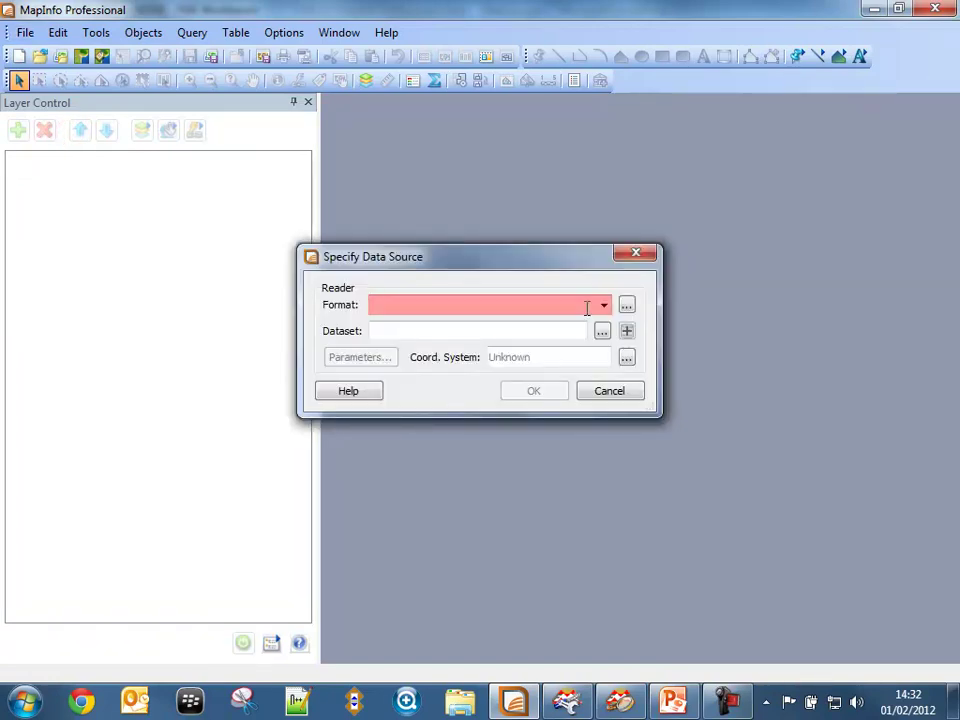
left_click(561, 304)
type("gps")
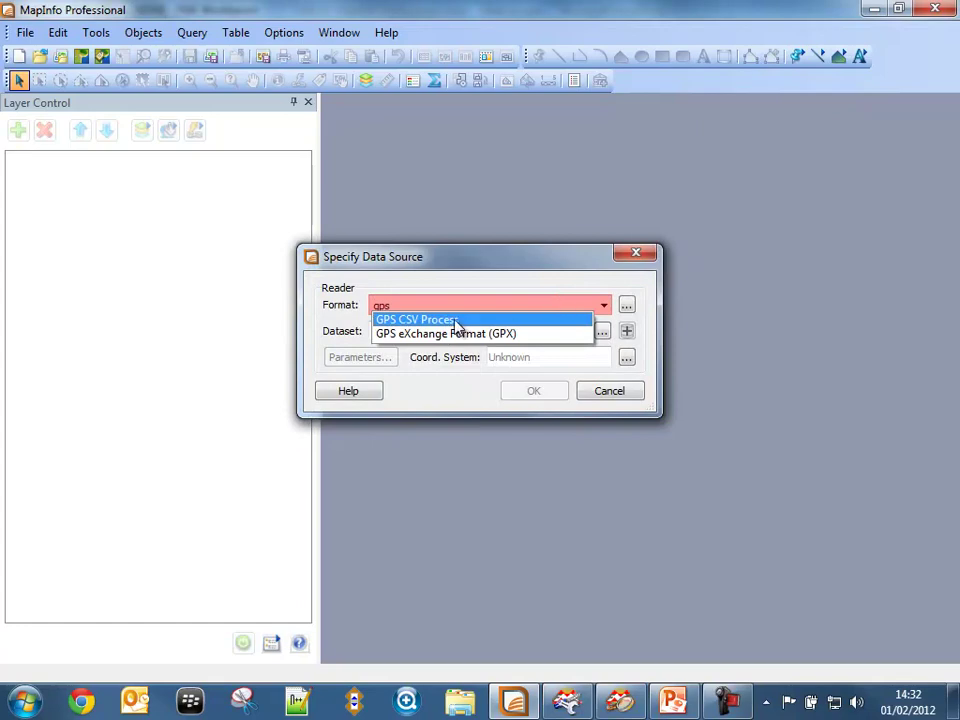
left_click(458, 320)
Step: Choose Ambulance_route.csv from the 2_GPS_Custom_format folder as the dataset and confirm the data source
left_click(601, 332)
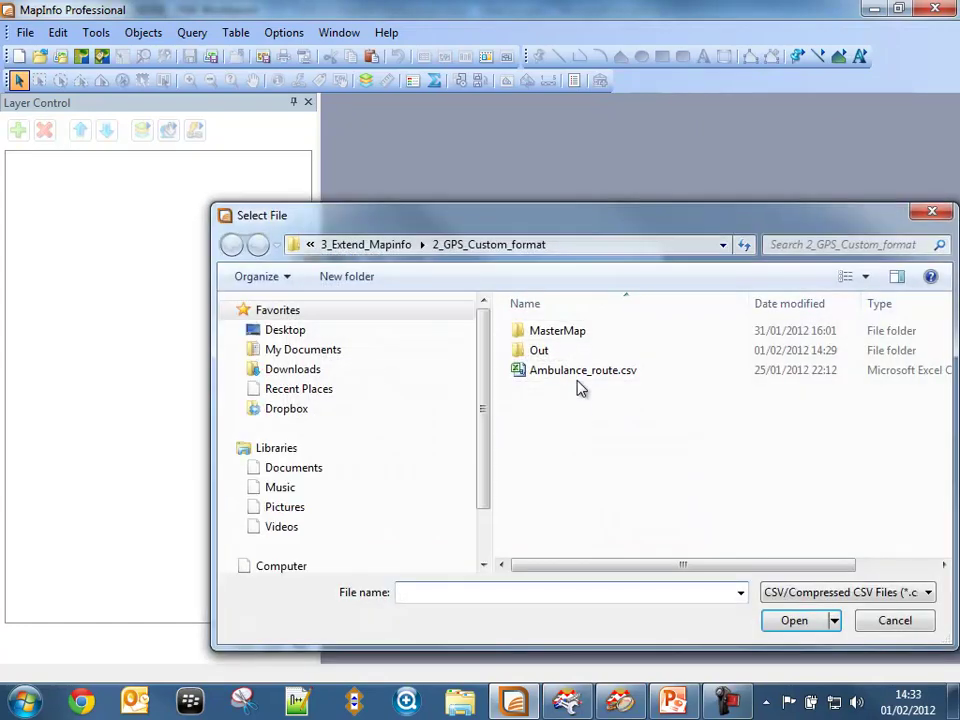
left_click(576, 370)
left_click(794, 620)
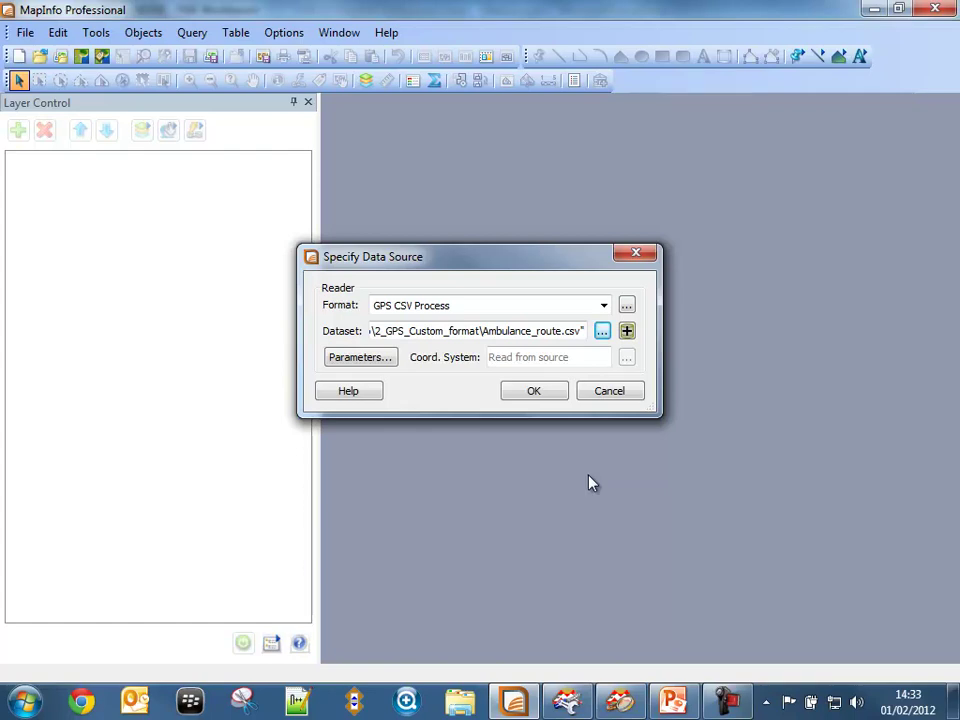
left_click(533, 391)
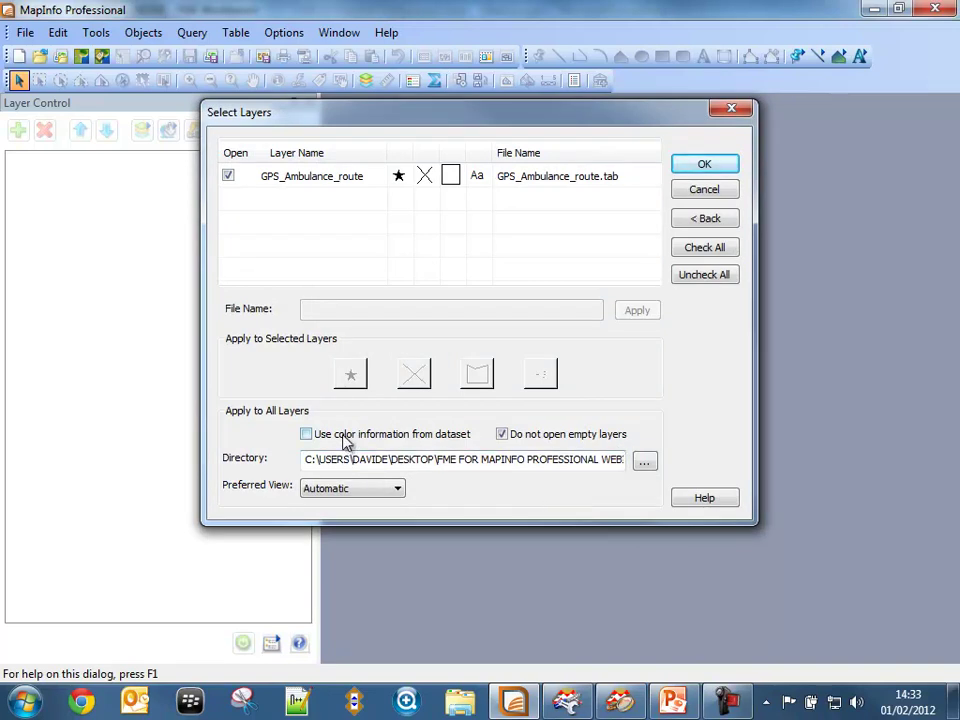
Step: Open the GPS_Ambulance_route layer using color information from the dataset, with 2_GPS_Custom_format\Out as the output directory
left_click(312, 434)
left_click(644, 463)
double_click(466, 440)
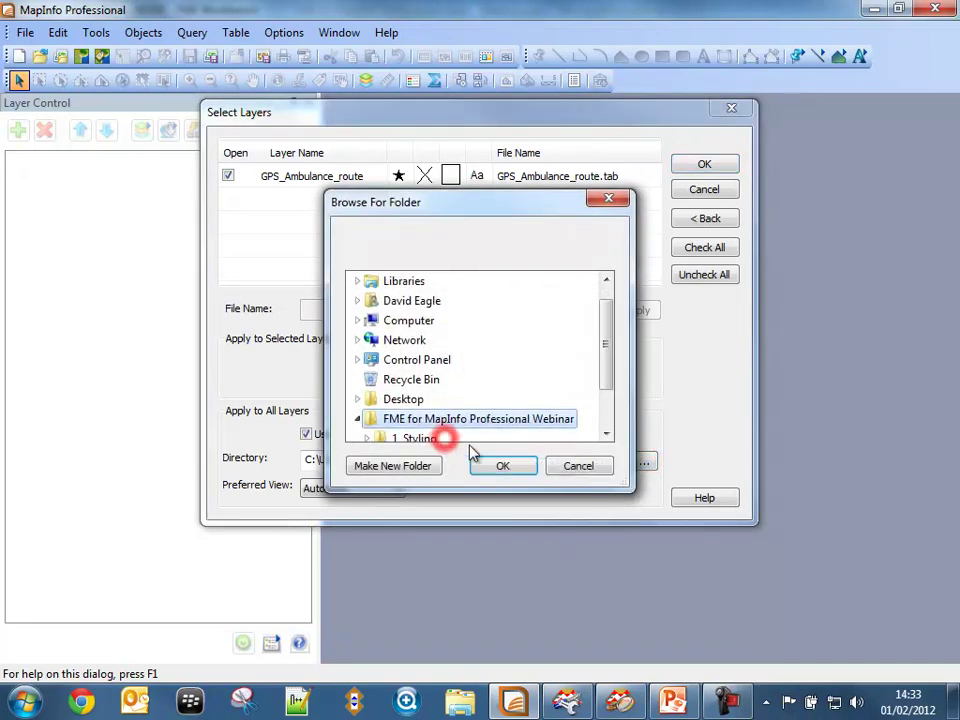
left_click_drag(605, 356, 607, 443)
left_click(367, 419)
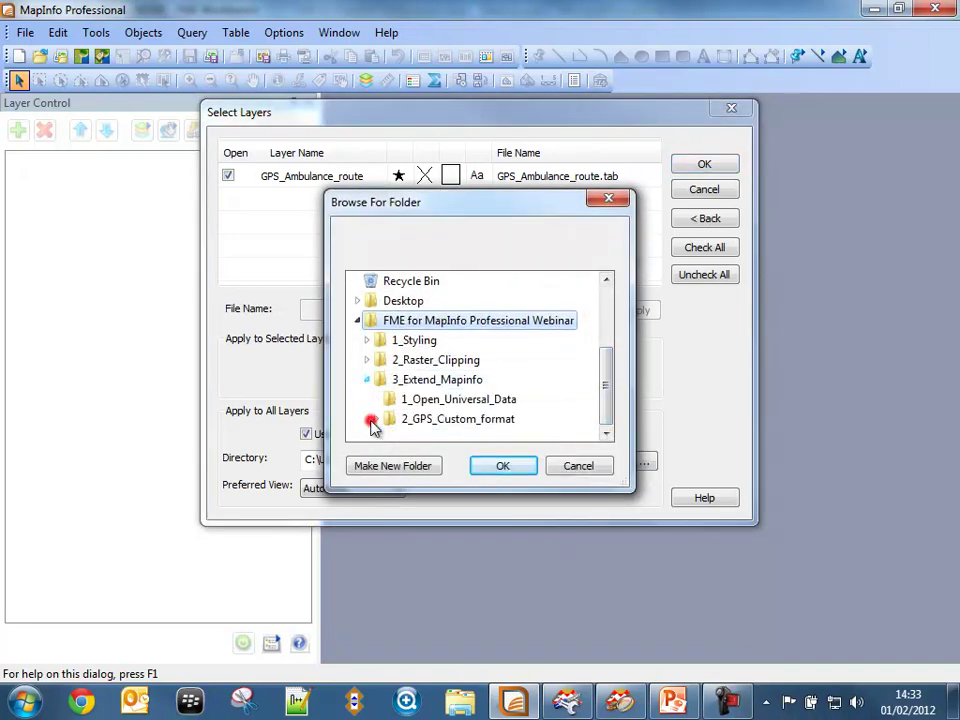
left_click(376, 419)
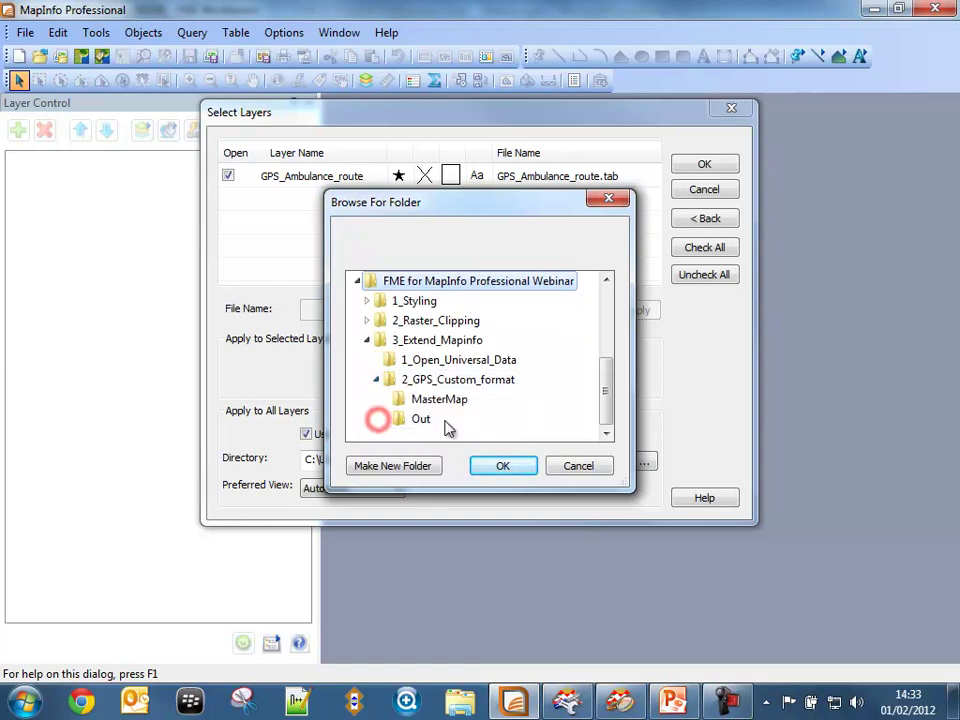
left_click(419, 419)
left_click(501, 466)
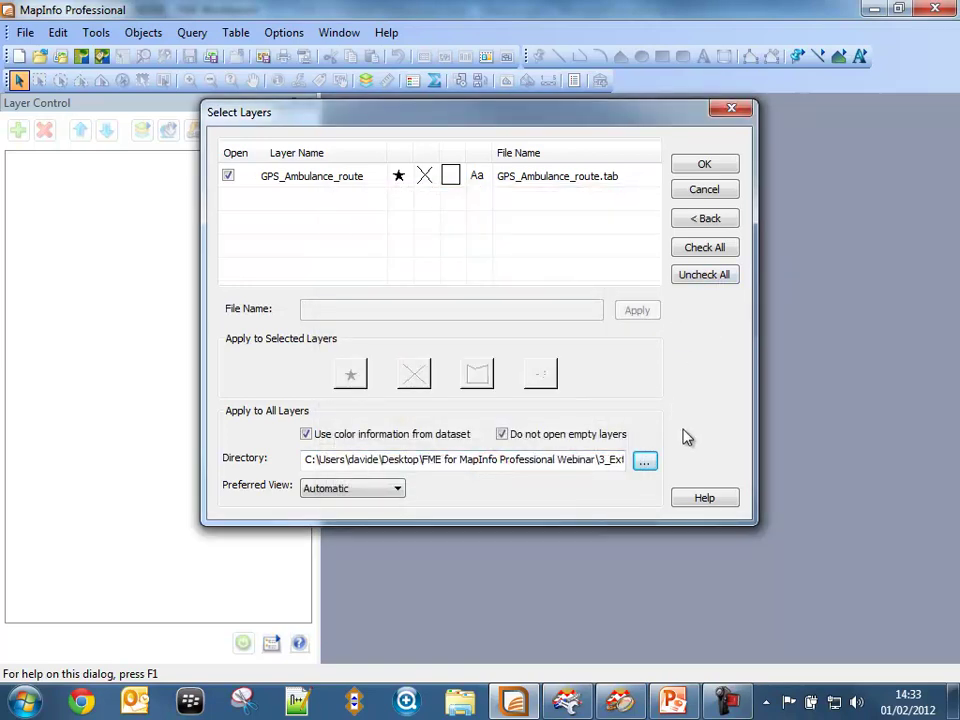
left_click(704, 165)
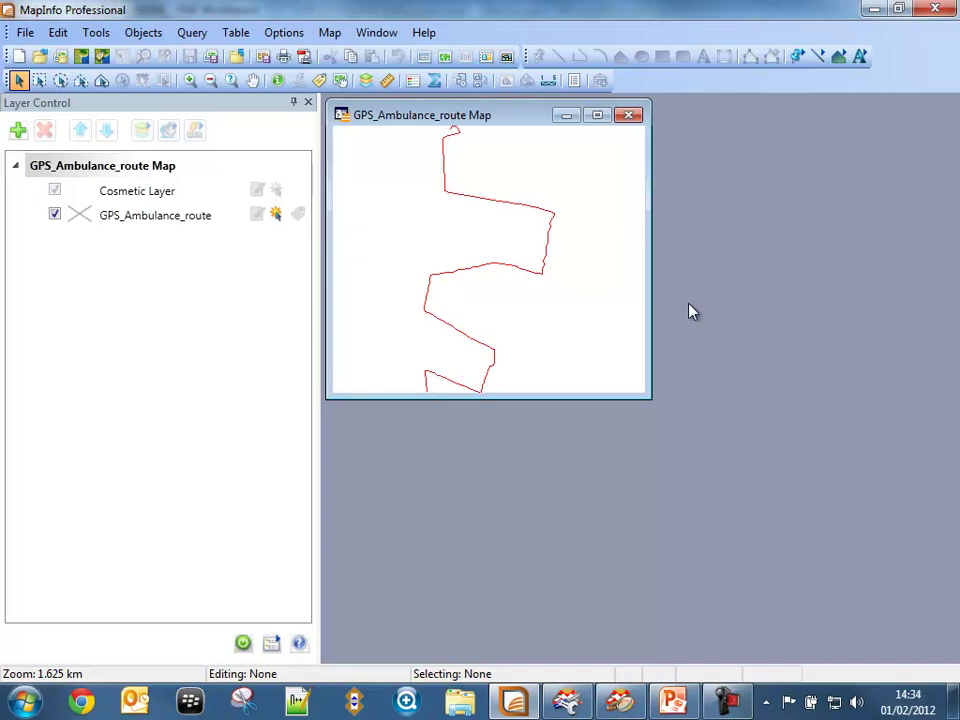
Step: Switch to the PowerPoint webinar presentation, start the slide show from slide 32, and advance to the Post training resources slide
left_click(672, 700)
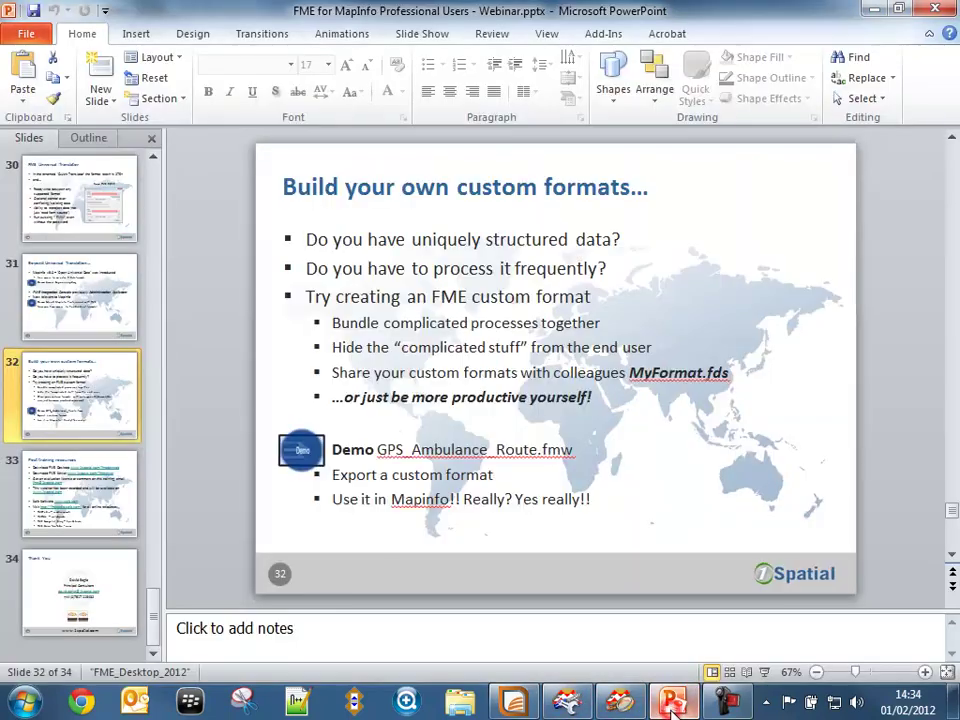
left_click(765, 672)
left_click(777, 645)
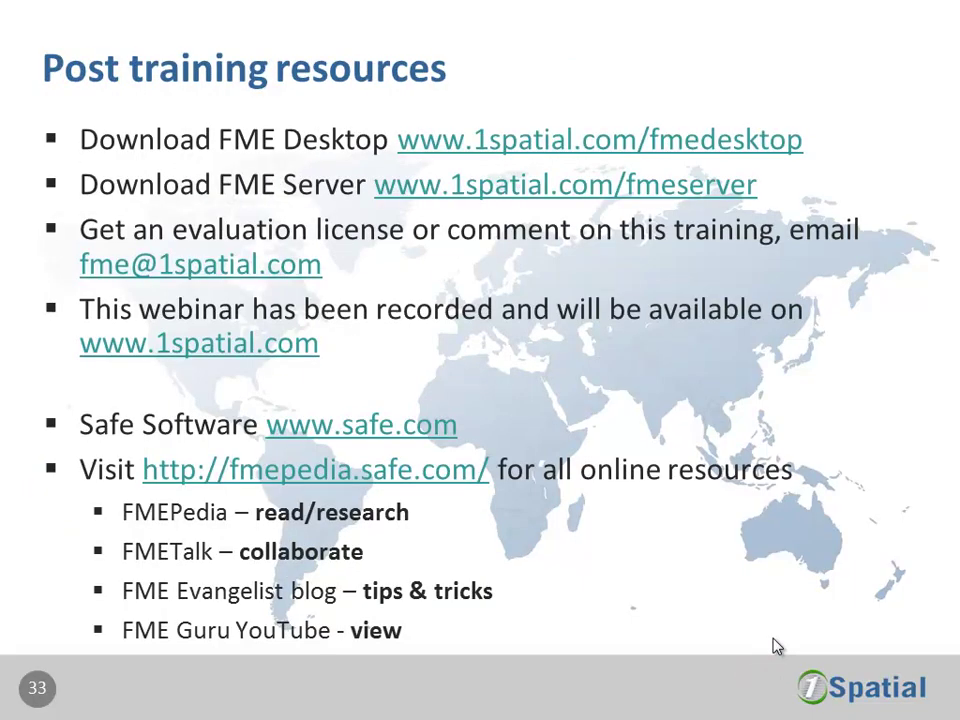